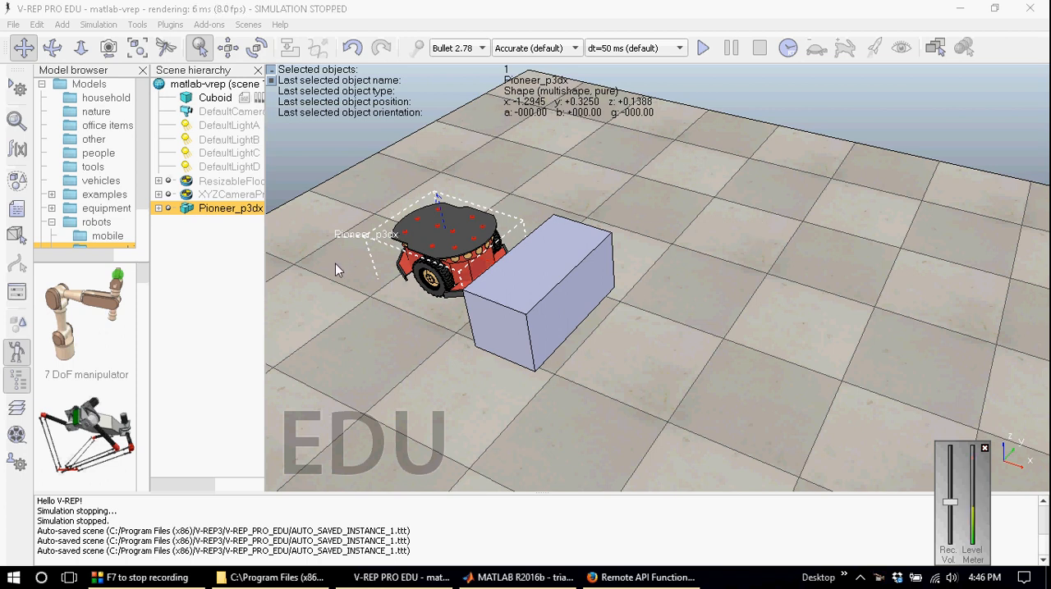
Step: Run and stop the simulation, and view the Pioneer_p3dx robot's non-threaded child script
{"action": "mouse_move", "coordinate": [619, 582]}
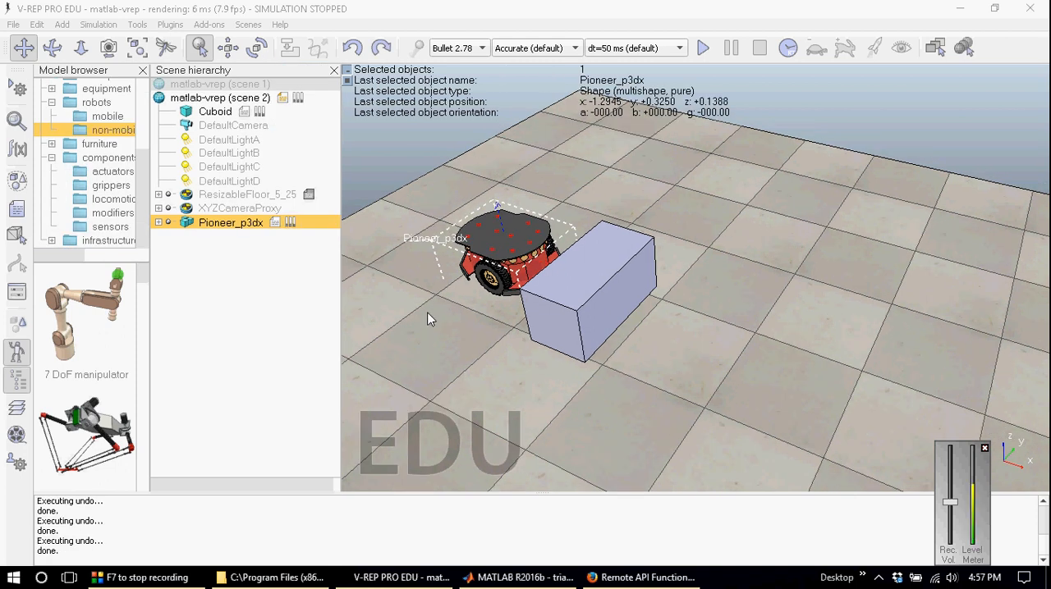
{"action": "left_click", "coordinate": [703, 47]}
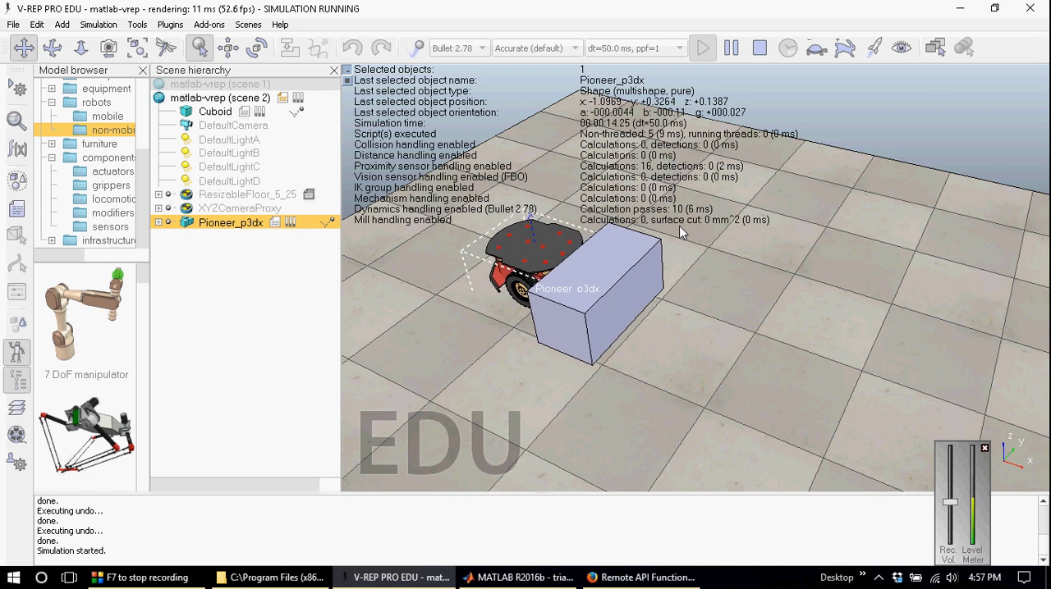
{"action": "left_click", "coordinate": [759, 47]}
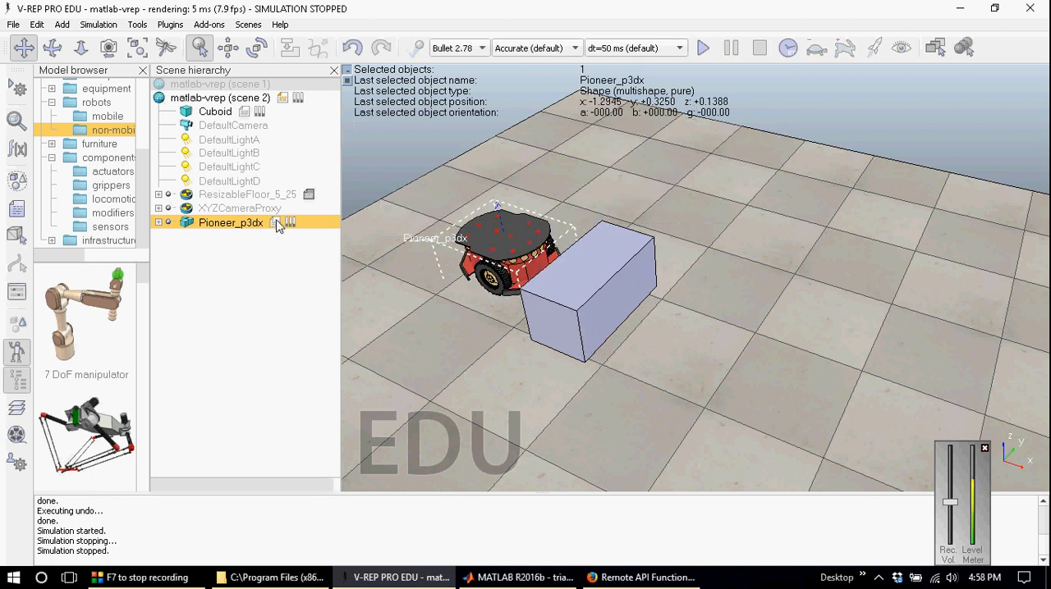
{"action": "double_click", "coordinate": [276, 222]}
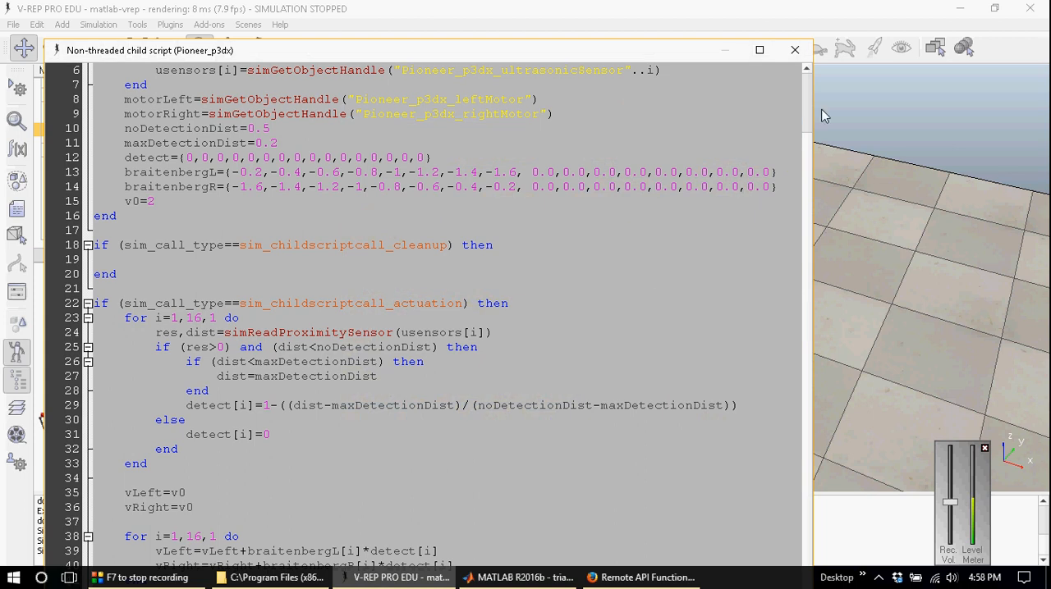
{"action": "left_click", "coordinate": [794, 50]}
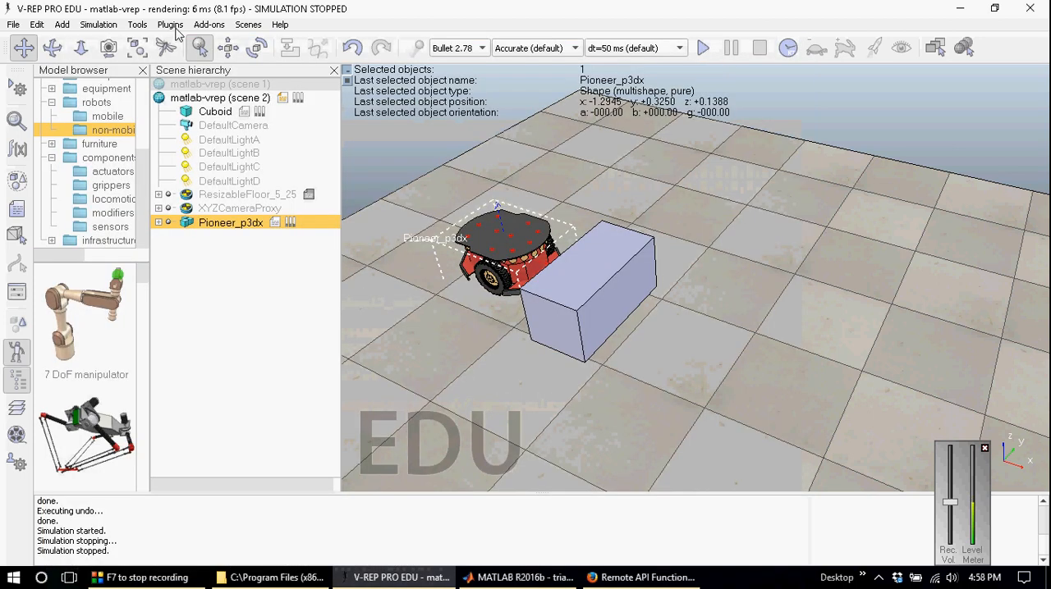
Step: Disable the non-threaded child script of Pioneer_p3dx, and test the scene with a short simulation run
{"action": "left_click", "coordinate": [137, 25]}
{"action": "left_click", "coordinate": [131, 3]}
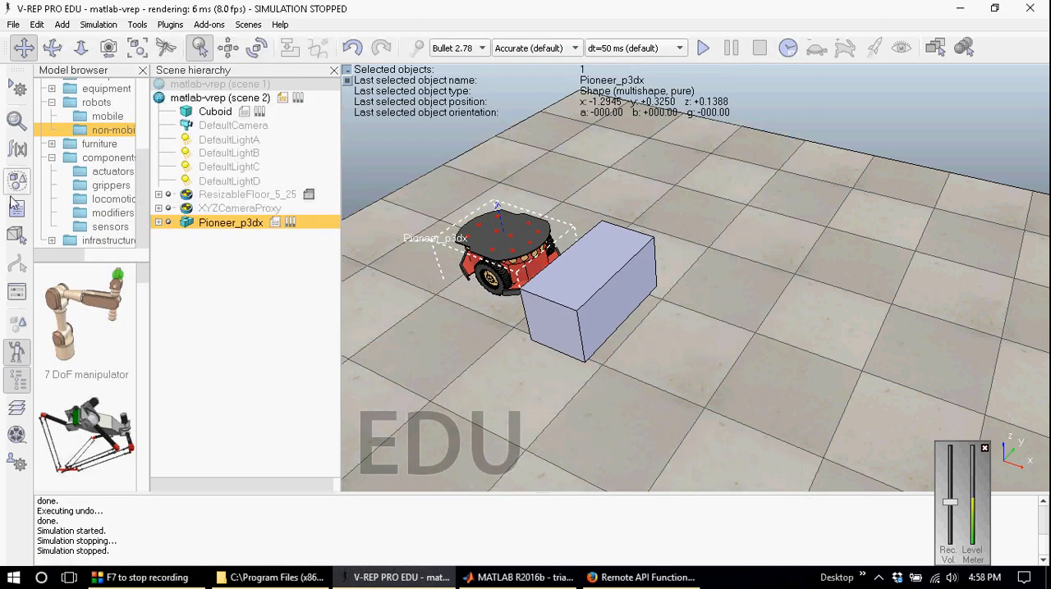
{"action": "left_click", "coordinate": [16, 212]}
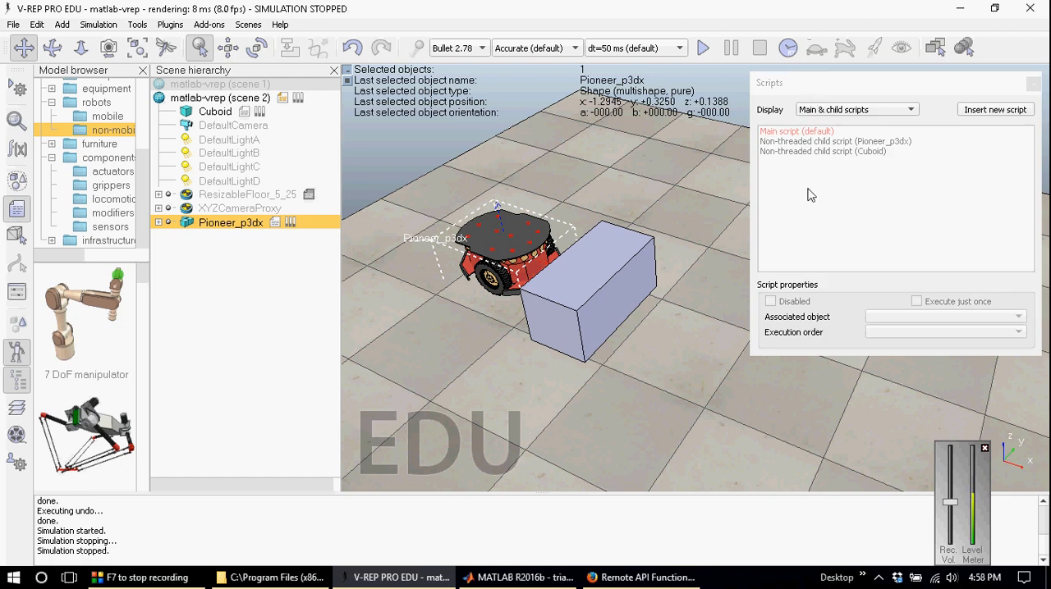
{"action": "left_click", "coordinate": [821, 142]}
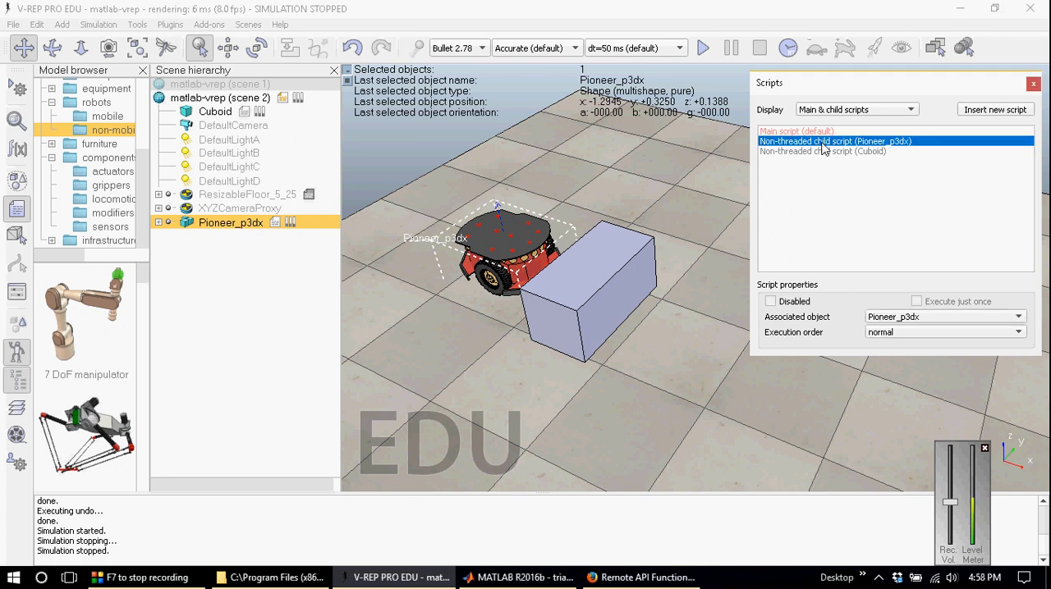
{"action": "left_click", "coordinate": [770, 301]}
{"action": "left_click", "coordinate": [1033, 84]}
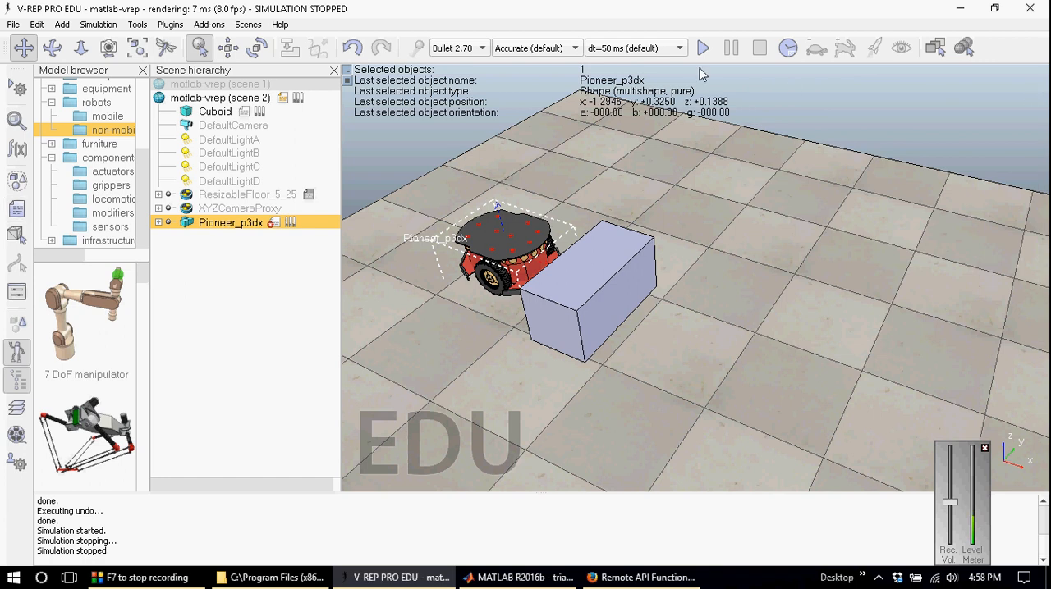
{"action": "left_click", "coordinate": [703, 48]}
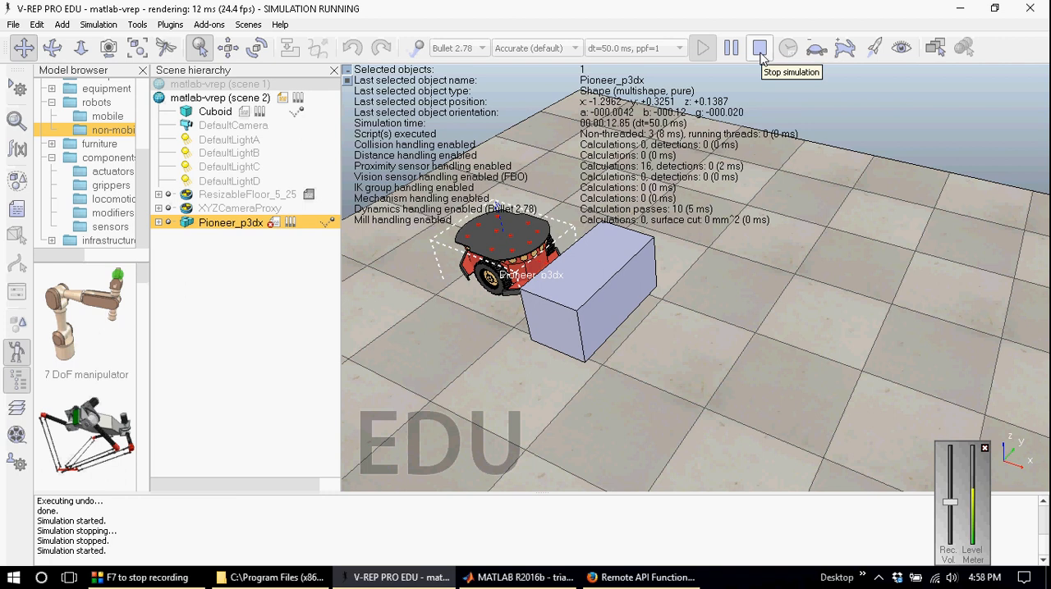
{"action": "left_click", "coordinate": [760, 52]}
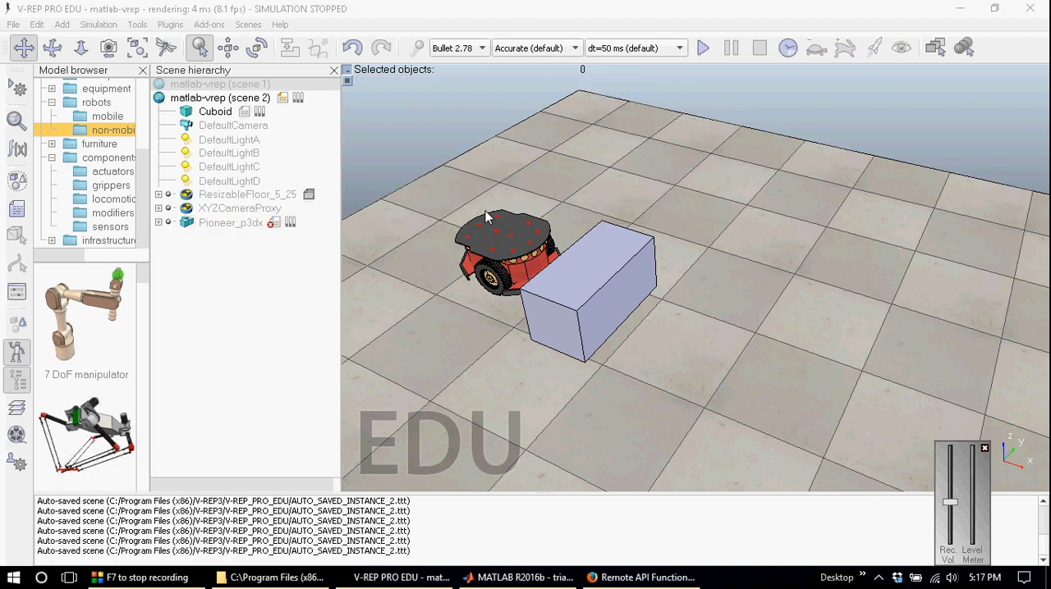
Step: Switch to MATLAB, go back to the start of the simpleTest function and create a new blank script
{"action": "left_click", "coordinate": [517, 577]}
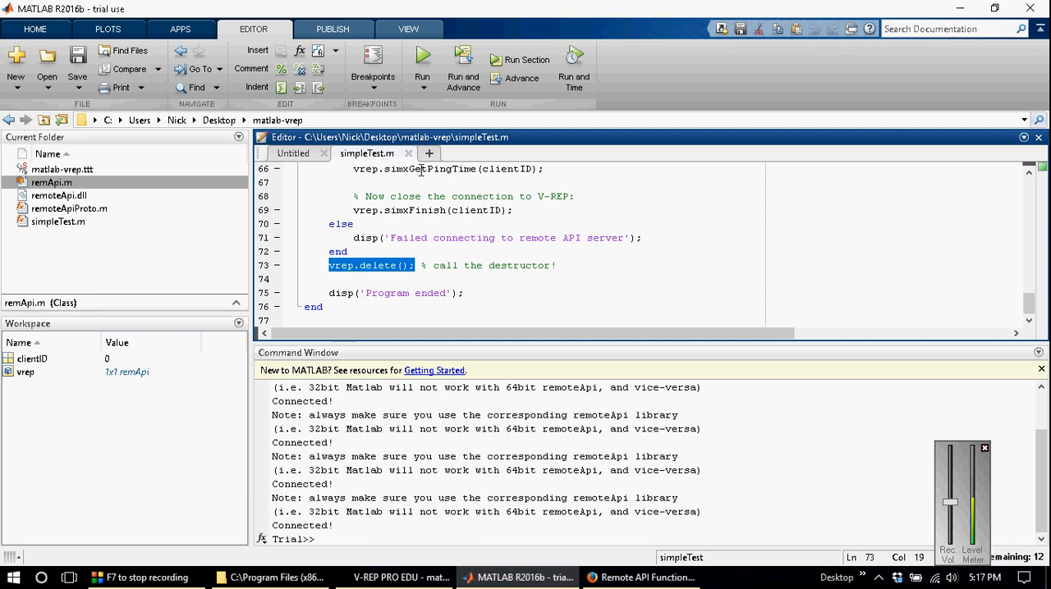
{"action": "left_click", "coordinate": [415, 224]}
{"action": "scroll", "coordinate": [415, 221], "scroll_direction": "up", "scroll_amount": 7}
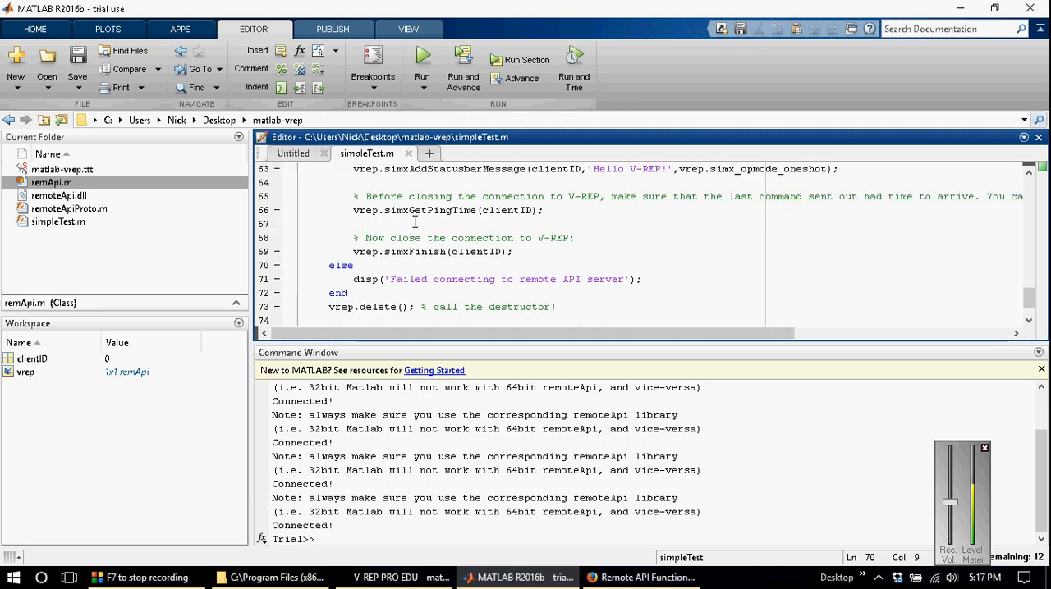
{"action": "scroll", "coordinate": [415, 223], "scroll_direction": "up", "scroll_amount": 15}
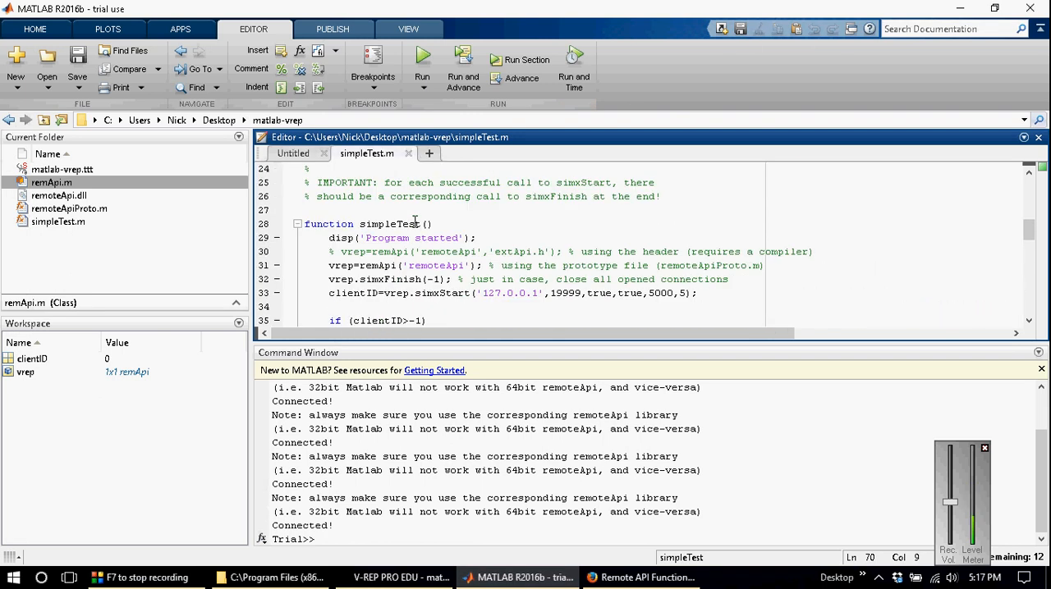
{"action": "left_click", "coordinate": [428, 153]}
Step: Copy the line vrep=remApi('remoteApi'); from simpleTest.m into the new script as its first line
{"action": "left_click", "coordinate": [392, 156]}
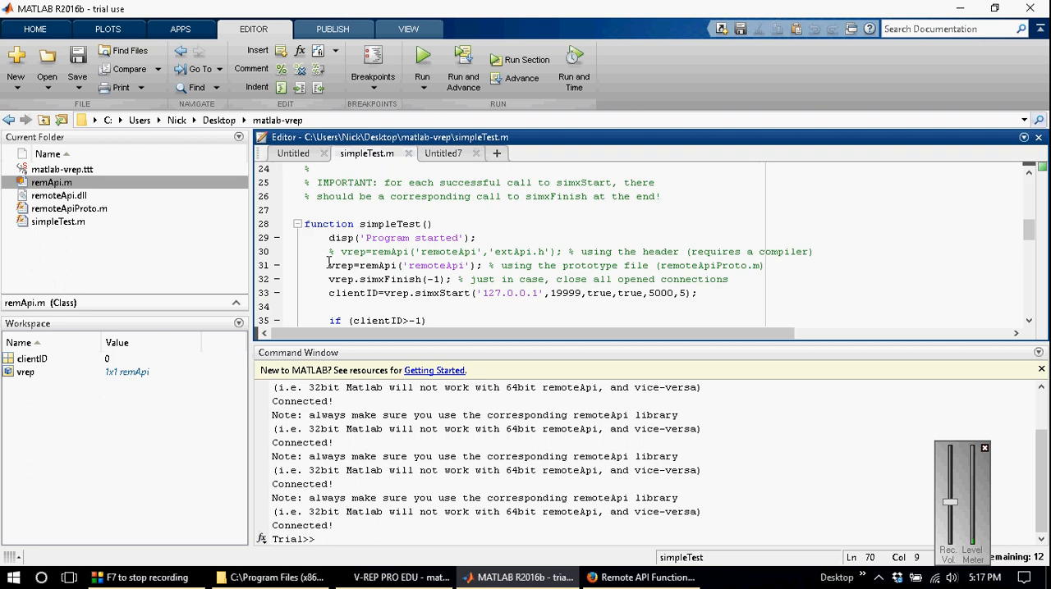
{"action": "left_click_drag", "start_coordinate": [328, 266], "coordinate": [478, 267]}
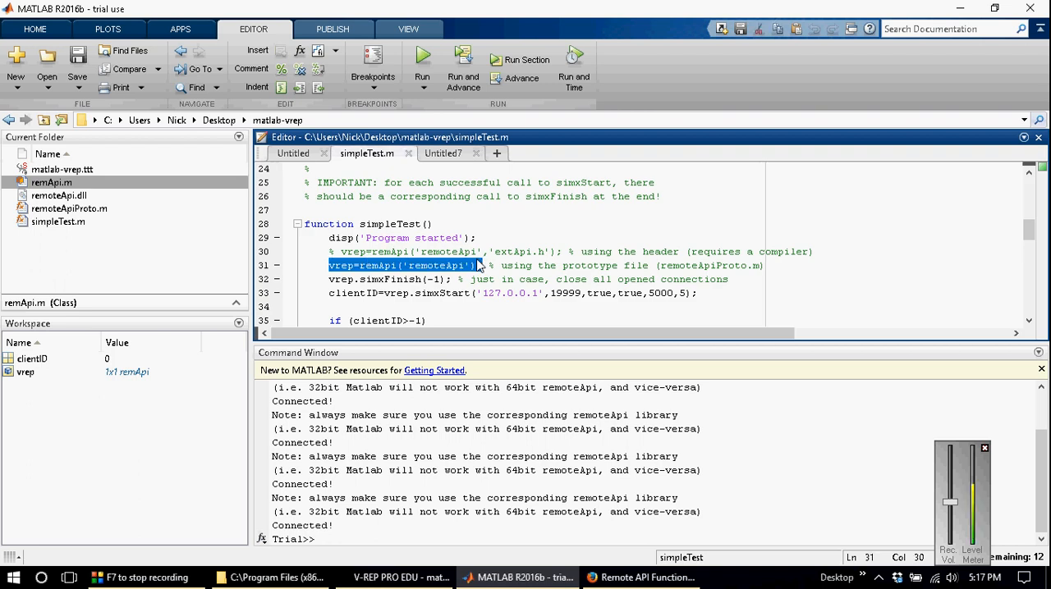
{"action": "key", "text": "ctrl+c"}
{"action": "left_click", "coordinate": [443, 153]}
{"action": "key", "text": "ctrl+v"}
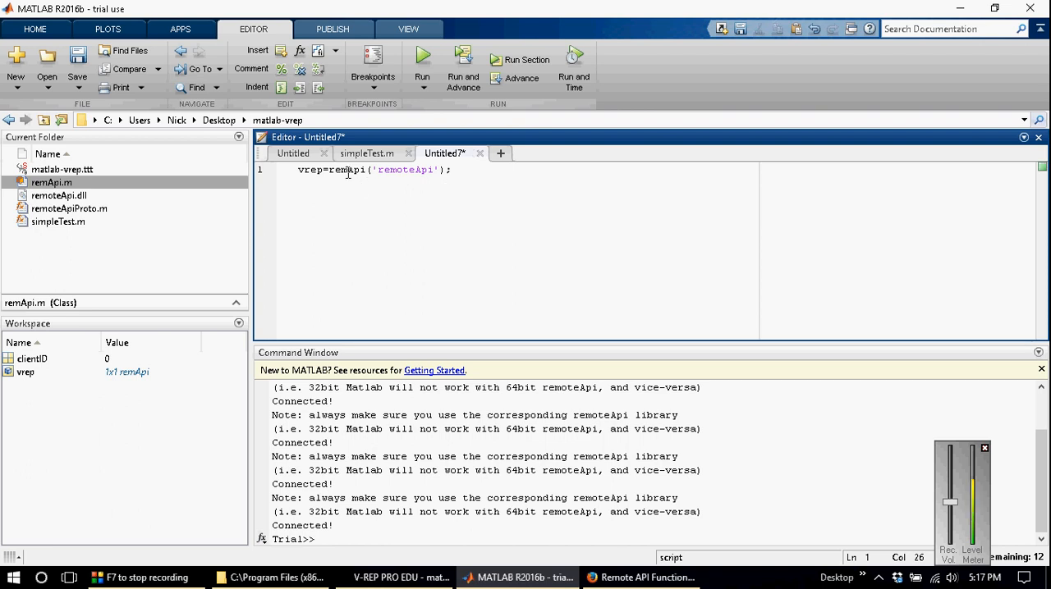
{"action": "key", "text": "Return"}
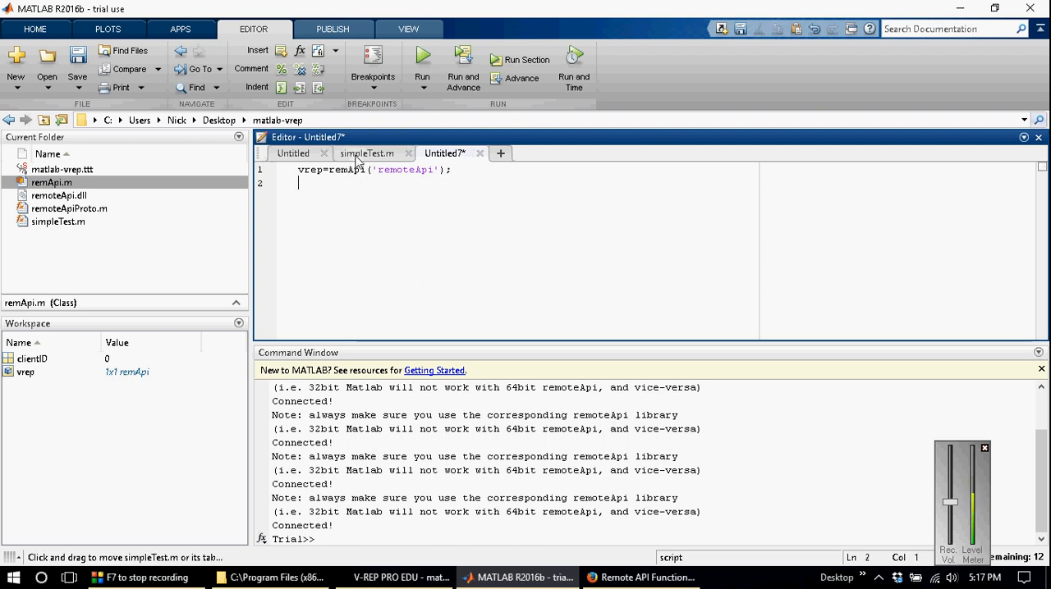
Step: Copy vrep.simxFinish(-1); from simpleTest.m to the second line of the new script and add a blank line after it
{"action": "left_click", "coordinate": [361, 154]}
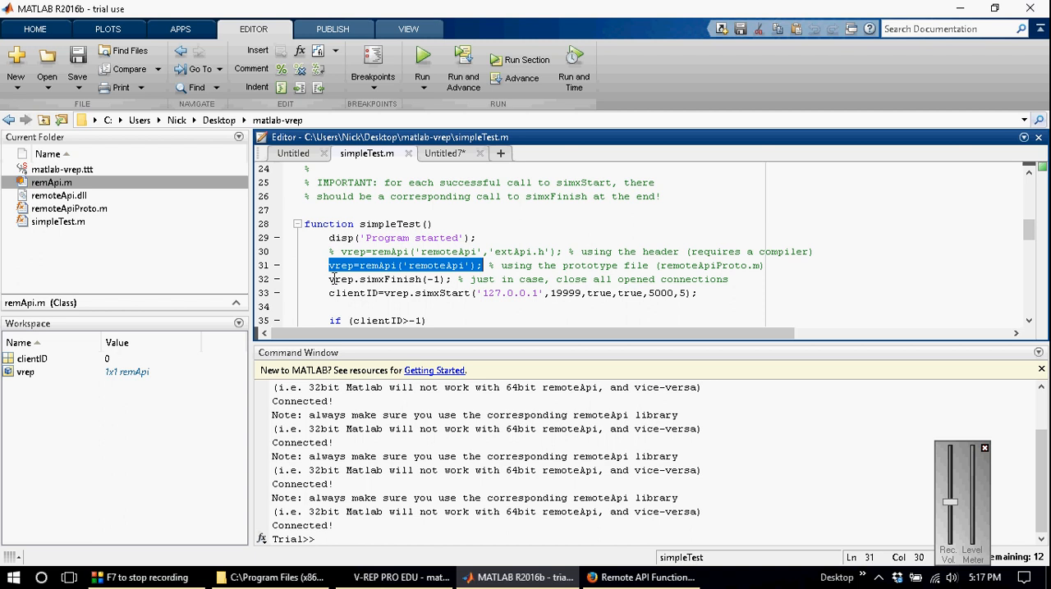
{"action": "left_click_drag", "start_coordinate": [332, 280], "coordinate": [418, 218]}
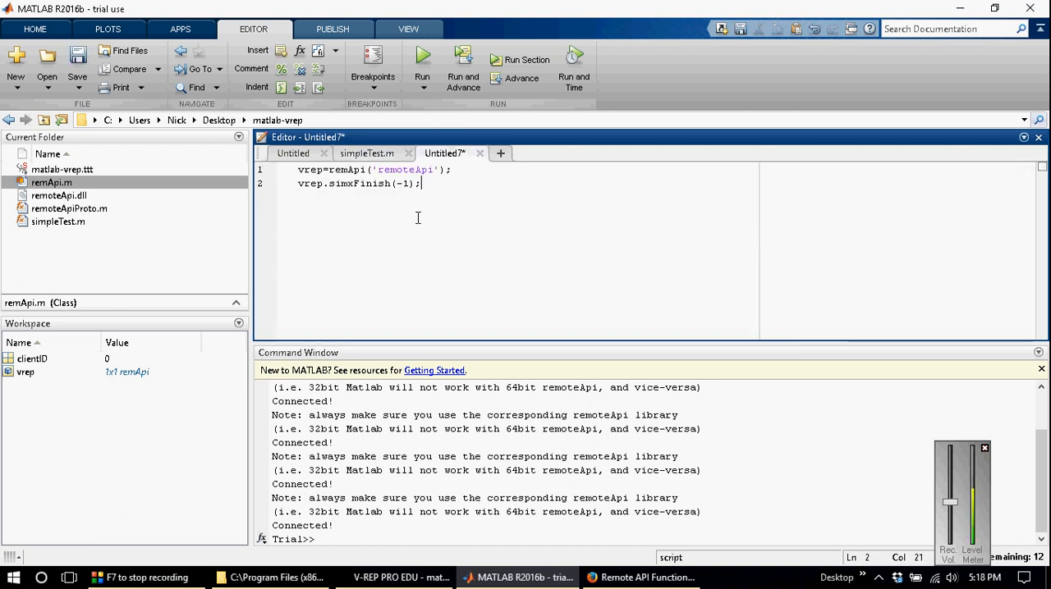
{"action": "key", "text": "Return"}
{"action": "key", "text": "Return"}
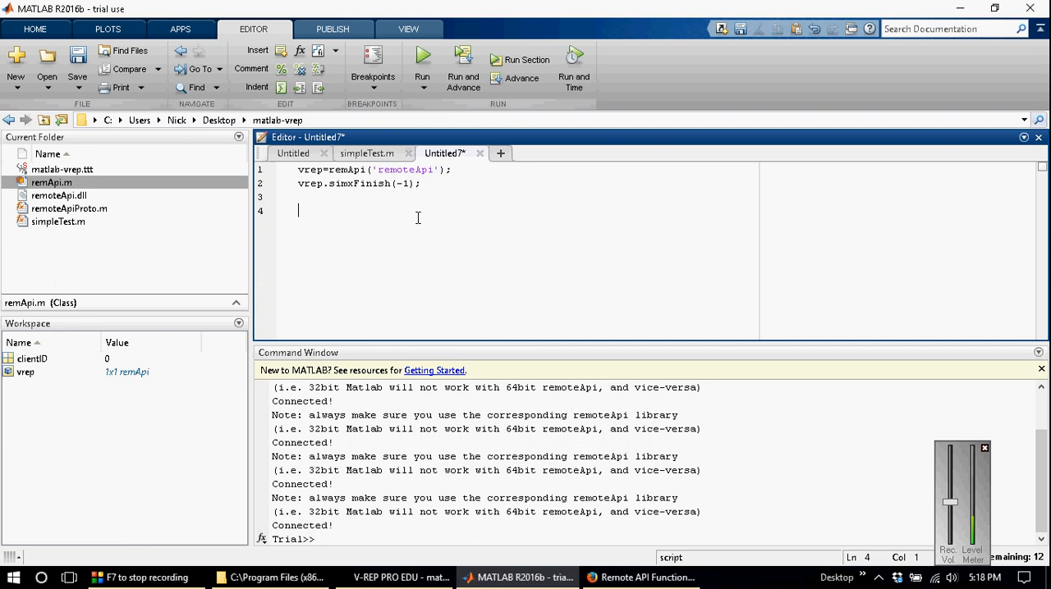
Step: Copy clientID=vrep.simxStart('127.0.0.1',19999,true,true,5000,5); from simpleTest.m to line 4 of the new script
{"action": "left_click", "coordinate": [364, 152]}
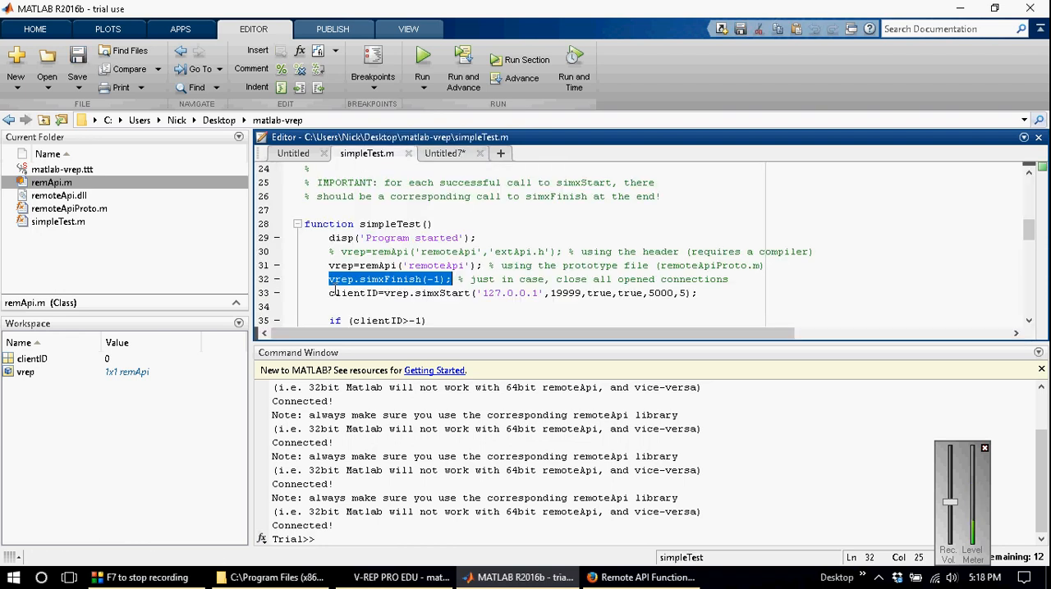
{"action": "left_click_drag", "start_coordinate": [329, 293], "coordinate": [698, 296]}
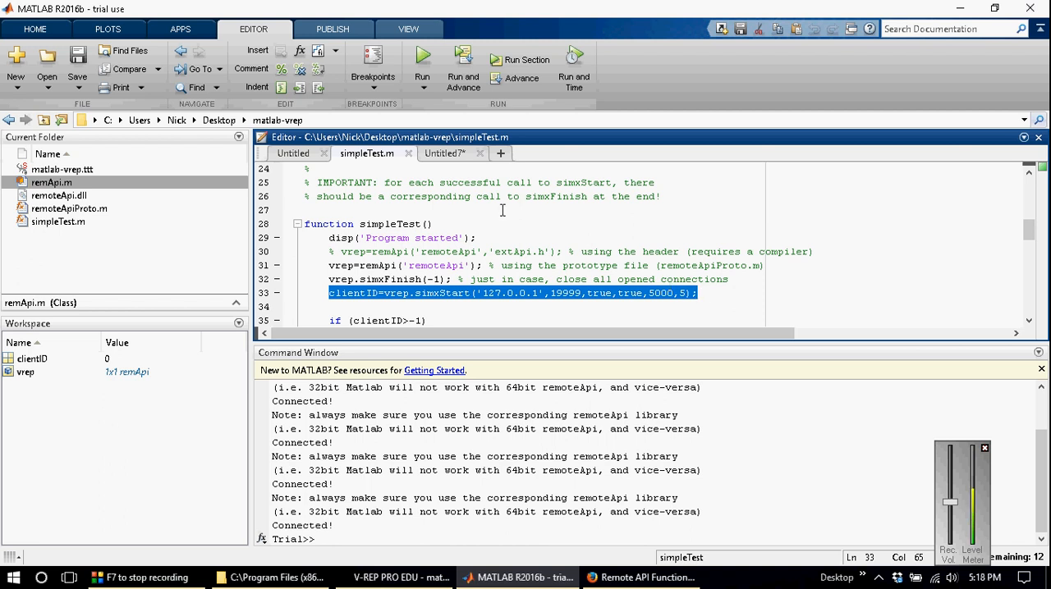
{"action": "left_click", "coordinate": [443, 153]}
{"action": "key", "text": "ctrl+v"}
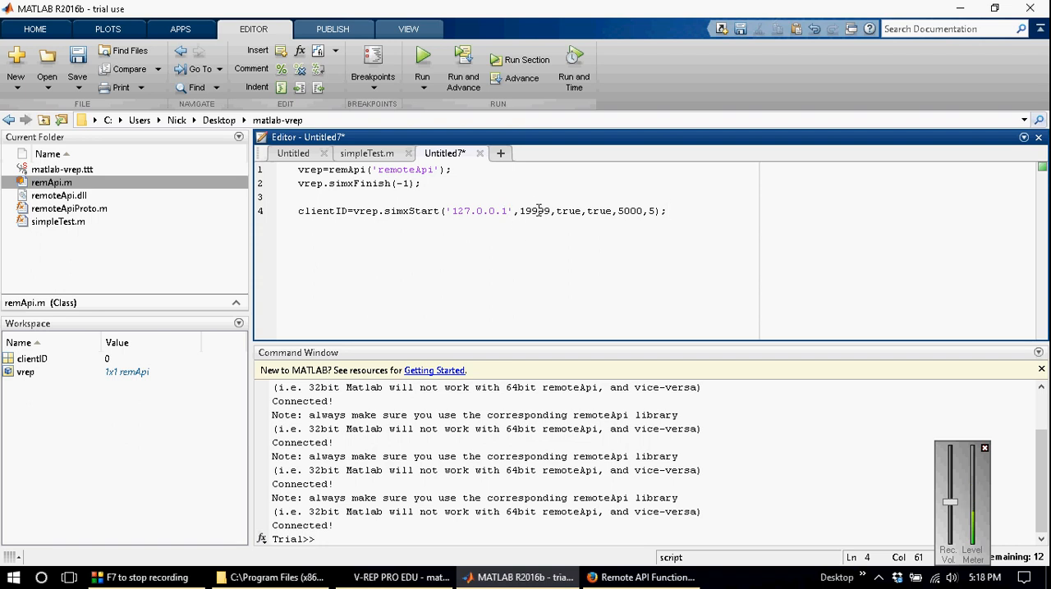
Step: Look up simxStart and its parameters on the Remote API Functions (Matlab) page in Firefox, and return to the script
{"action": "double_click", "coordinate": [406, 210]}
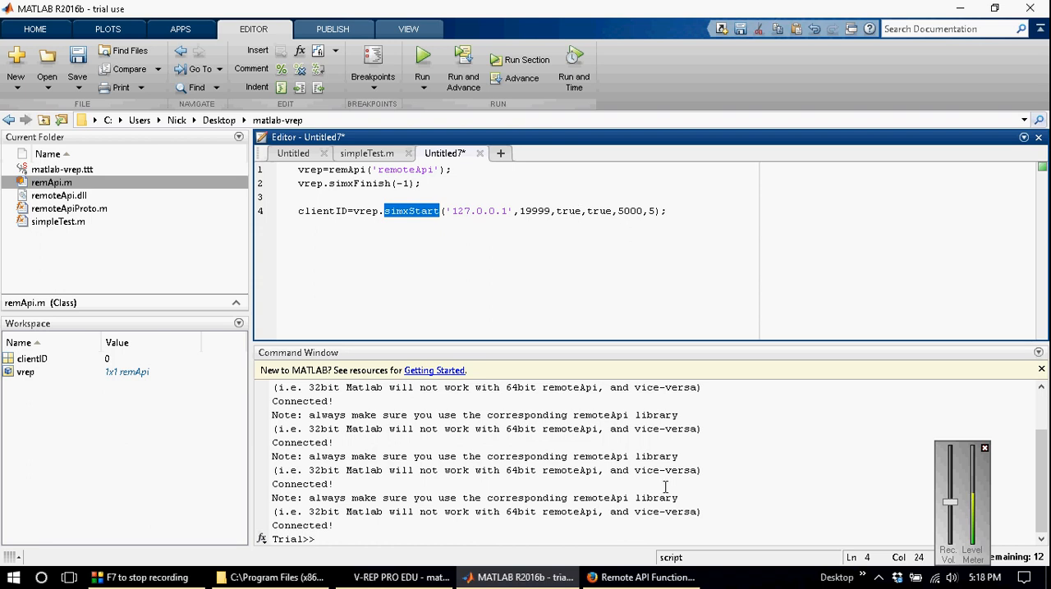
{"action": "left_click", "coordinate": [640, 577]}
{"action": "left_click_drag", "start_coordinate": [750, 498], "coordinate": [750, 81]}
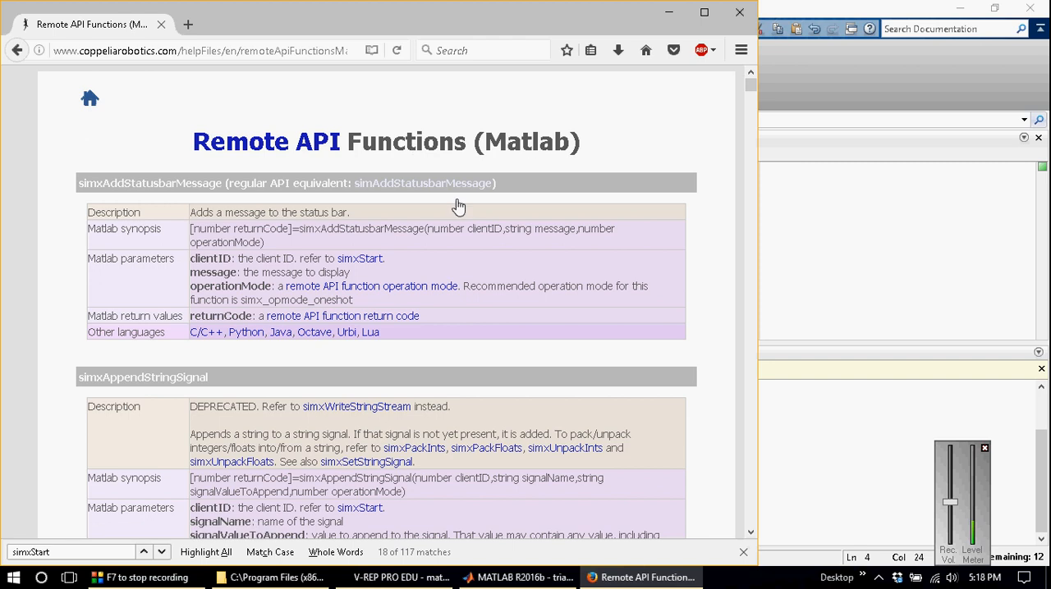
{"action": "left_click", "coordinate": [89, 553]}
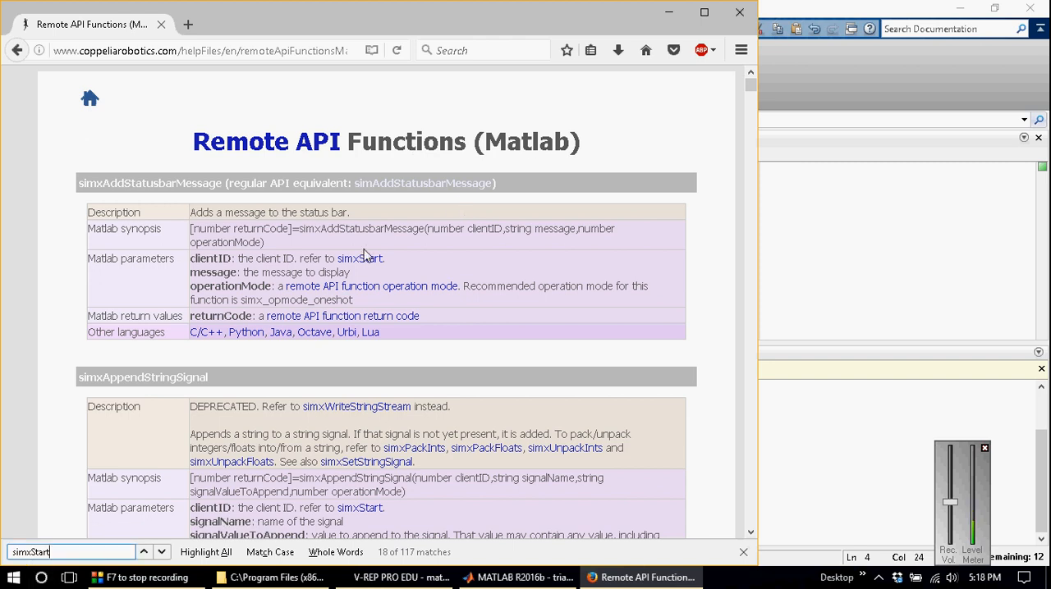
{"action": "left_click", "coordinate": [162, 553]}
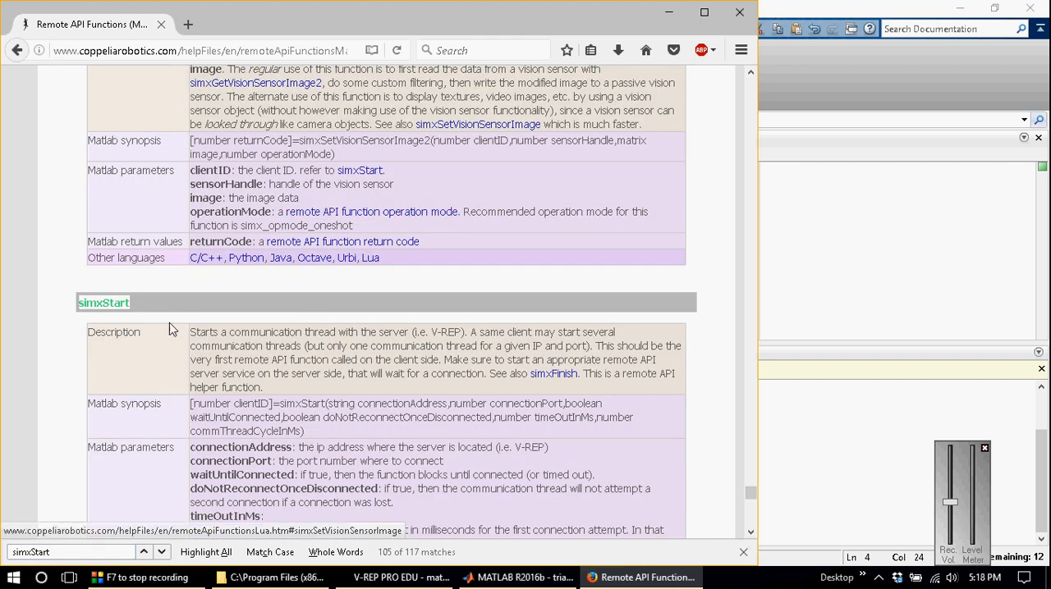
{"action": "scroll", "coordinate": [203, 284], "scroll_direction": "down", "scroll_amount": 5}
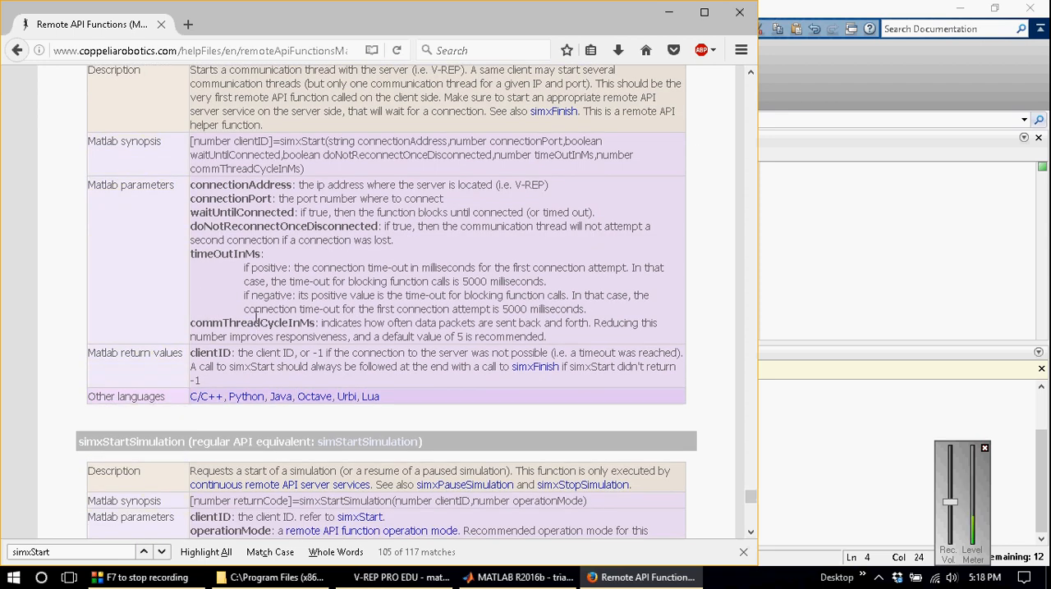
{"action": "left_click", "coordinate": [668, 12]}
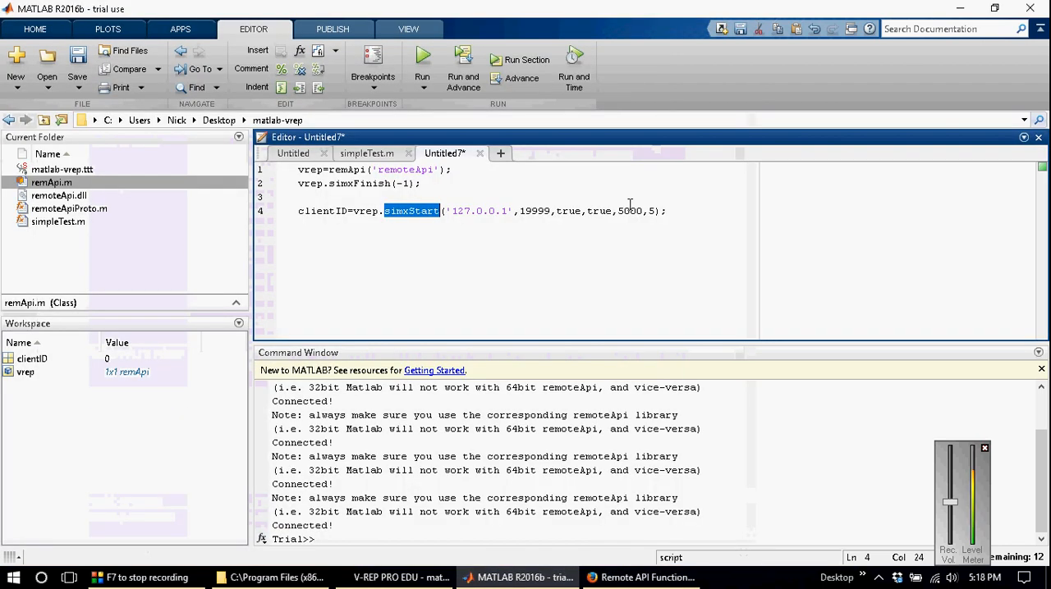
Step: Copy if (clientID>-1) from simpleTest.m to line 6 of the new script, leaving a blank line above it
{"action": "left_click", "coordinate": [680, 213]}
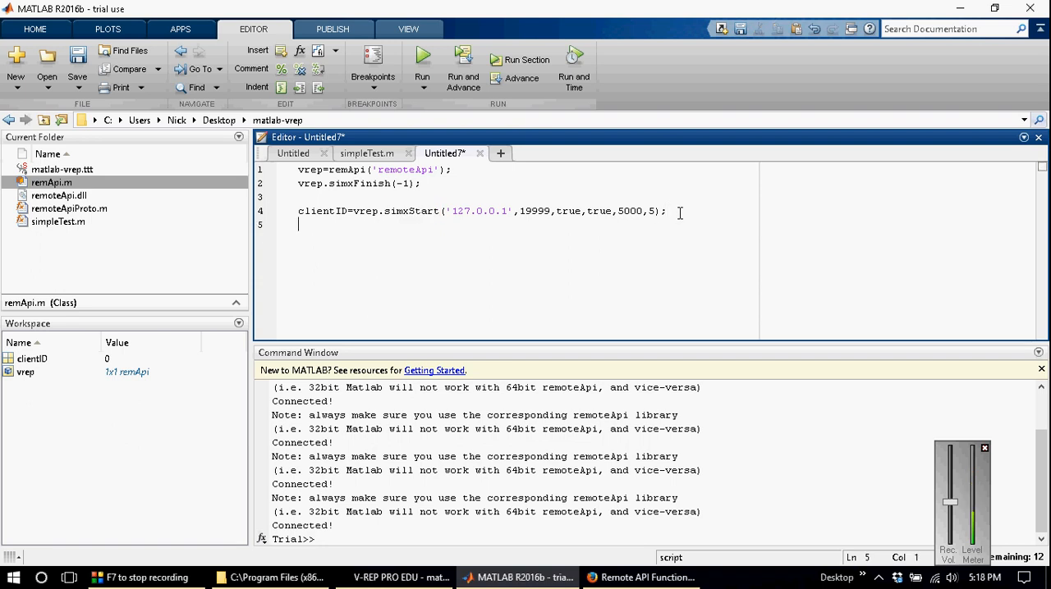
{"action": "key", "text": "Return"}
{"action": "key", "text": "Return"}
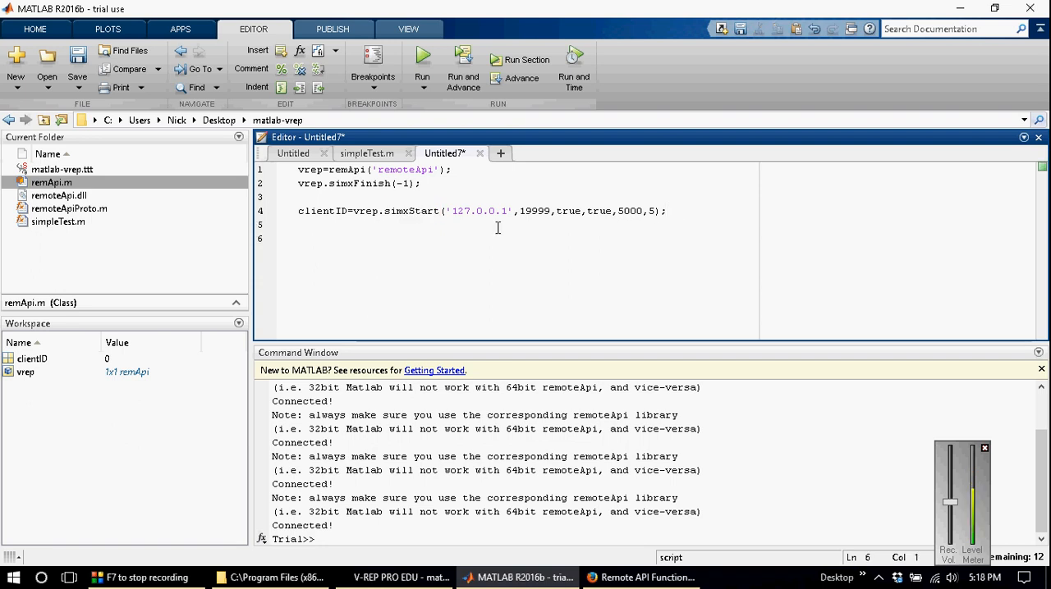
{"action": "left_click", "coordinate": [367, 154]}
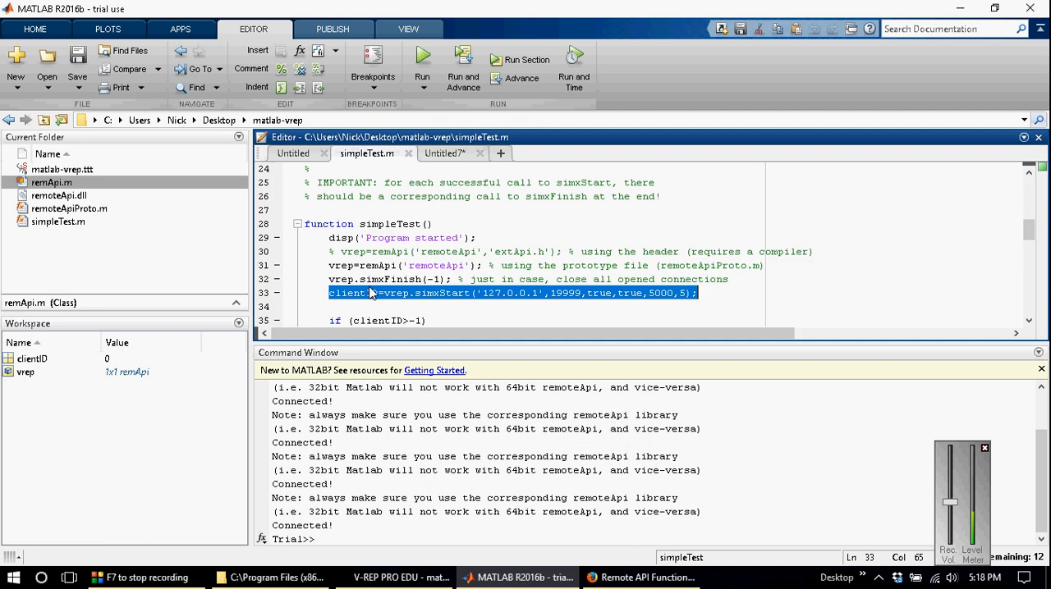
{"action": "scroll", "coordinate": [353, 288], "scroll_direction": "down", "scroll_amount": 1}
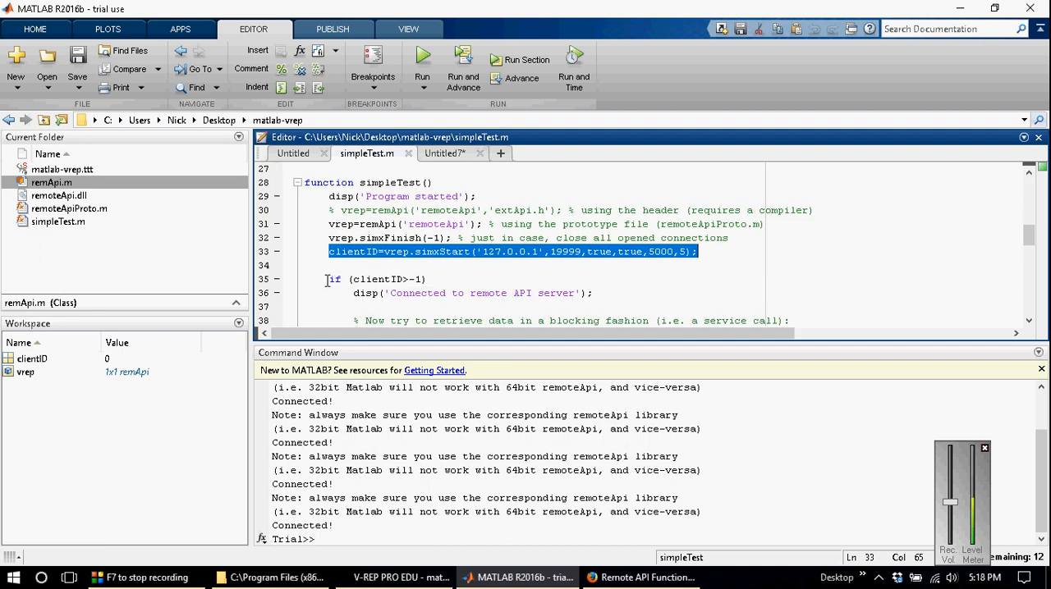
{"action": "left_click_drag", "start_coordinate": [328, 280], "coordinate": [427, 280]}
{"action": "key", "text": "ctrl+c"}
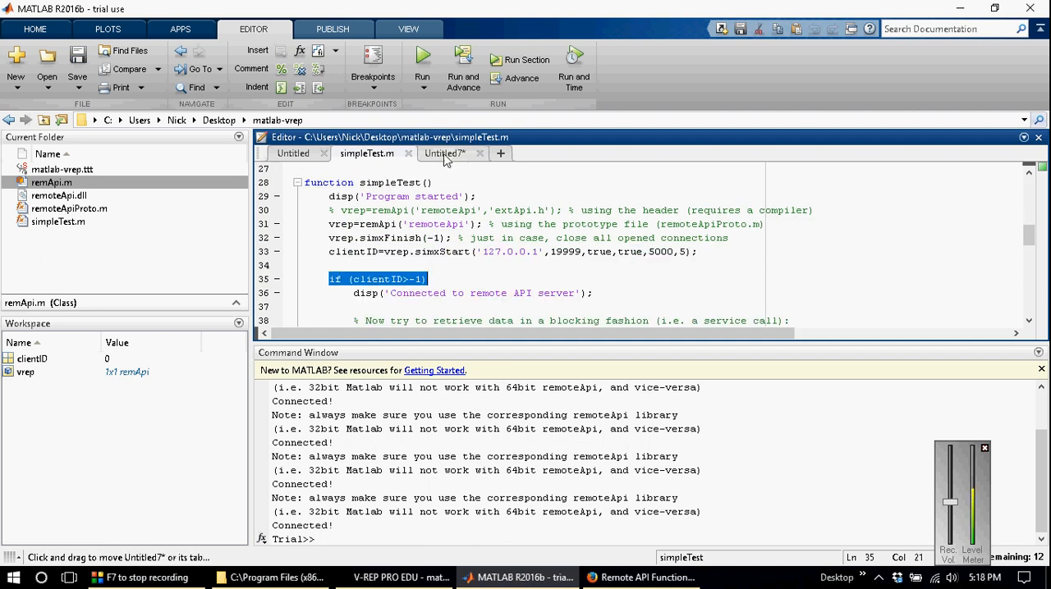
{"action": "left_click", "coordinate": [444, 154]}
{"action": "key", "text": "ctrl+v"}
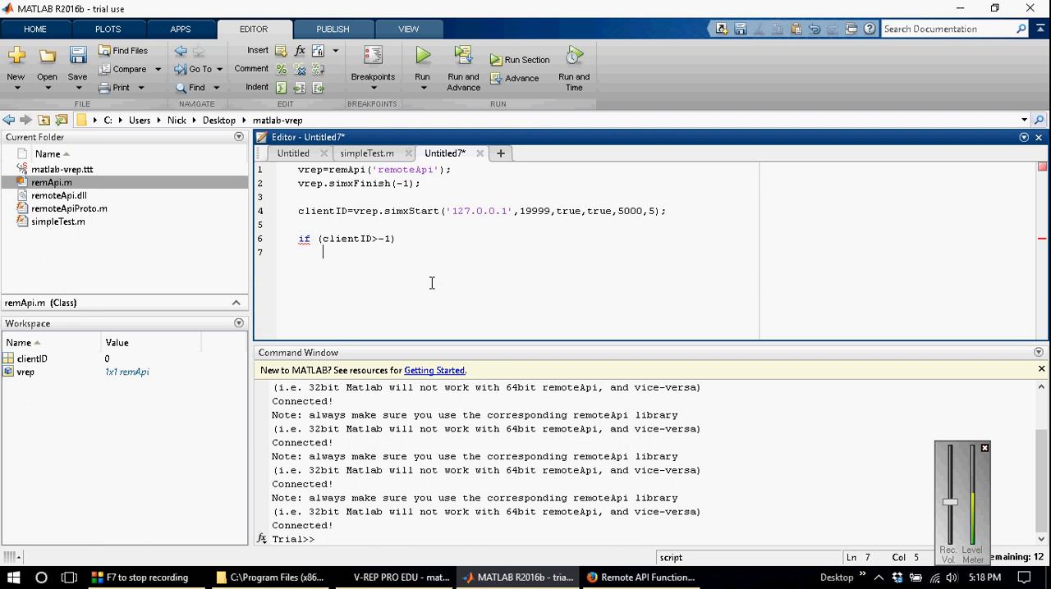
Step: Add disp('Connected') inside the if block, followed by a blank line
{"action": "type", "text": "disp("}
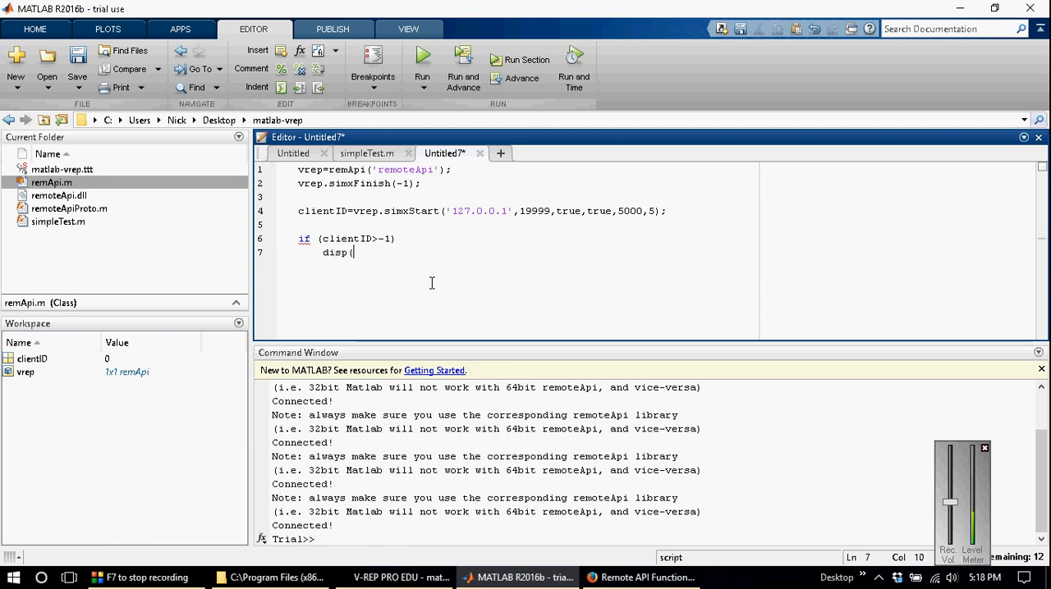
{"action": "type", "text": "'Connec"}
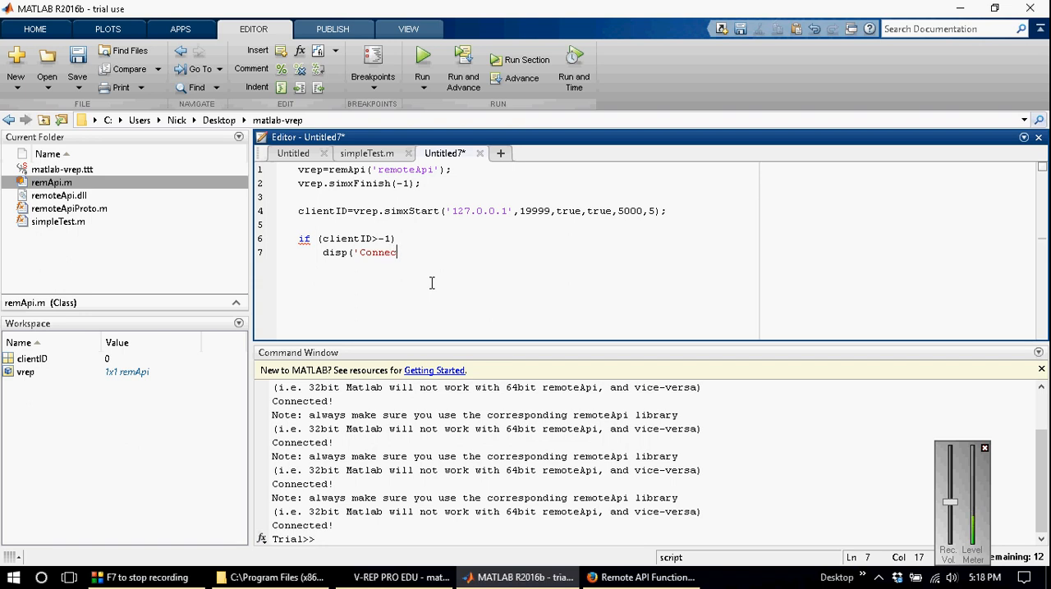
{"action": "type", "text": "ted')"}
{"action": "key", "text": "Return"}
{"action": "key", "text": "Return"}
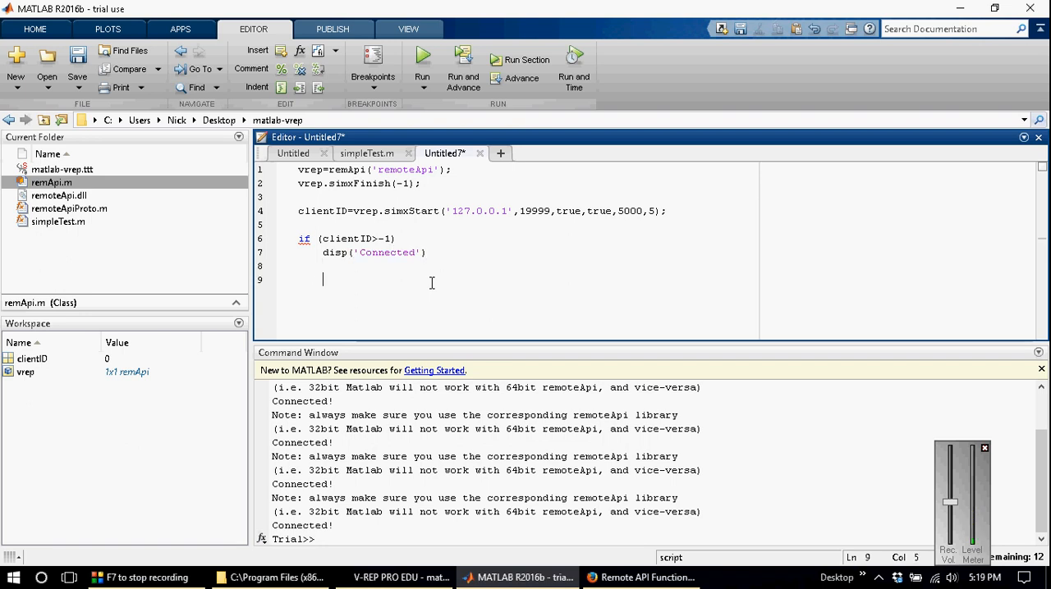
Step: Add the placeholder comment %code here on line 9 inside the if block, with blank lines below it
{"action": "type", "text": "%code "}
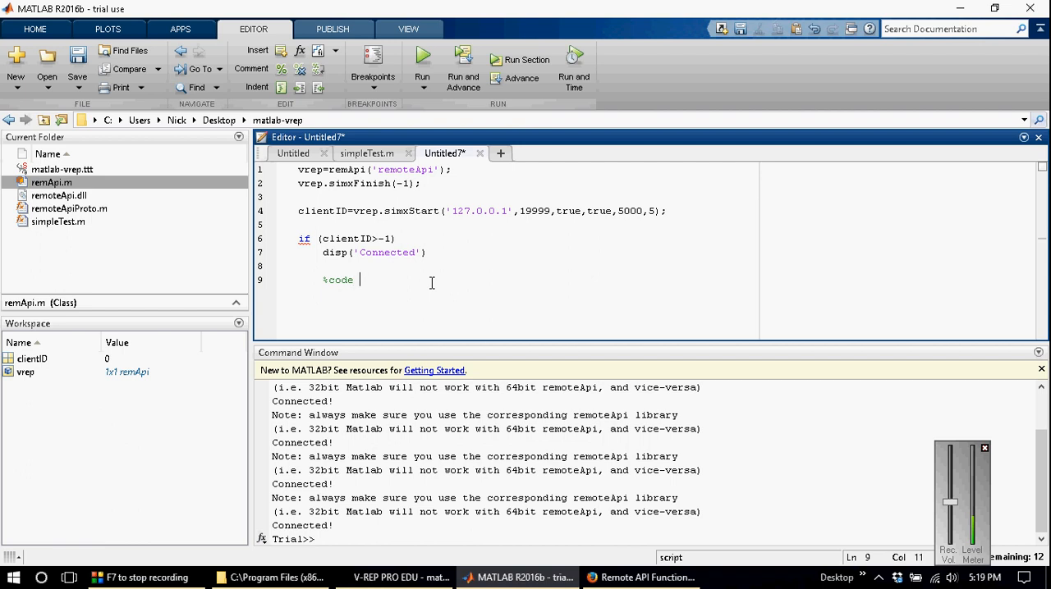
{"action": "type", "text": "here"}
{"action": "key", "text": "Return"}
{"action": "key", "text": "Return"}
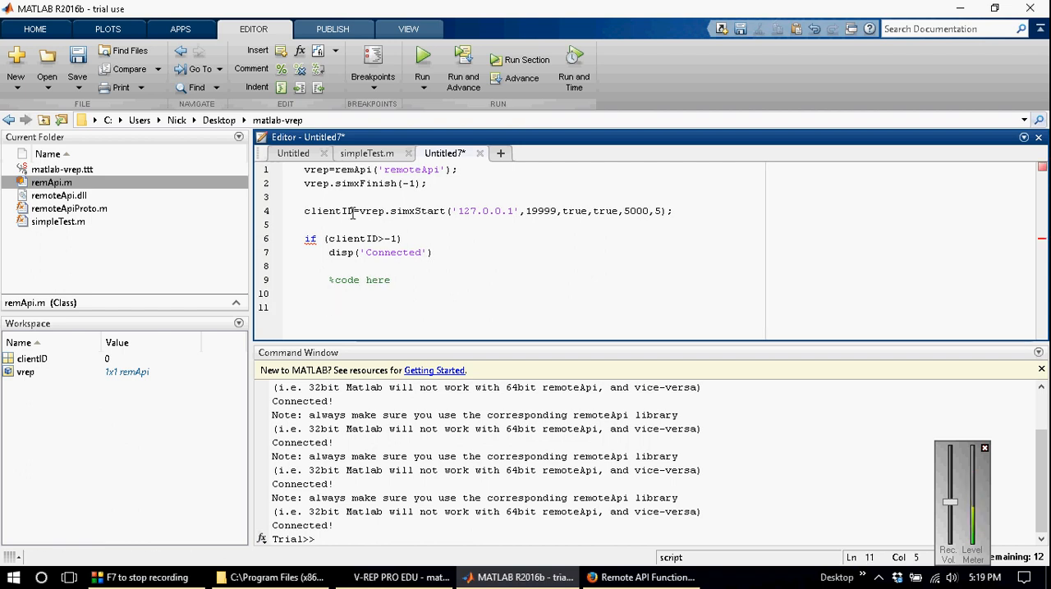
Step: Copy vrep.simxFinish(-1); from line 2 to the bottom of the if block and close the block with end
{"action": "left_click", "coordinate": [304, 183]}
{"action": "key", "text": "shift+End"}
{"action": "key", "text": "ctrl+c"}
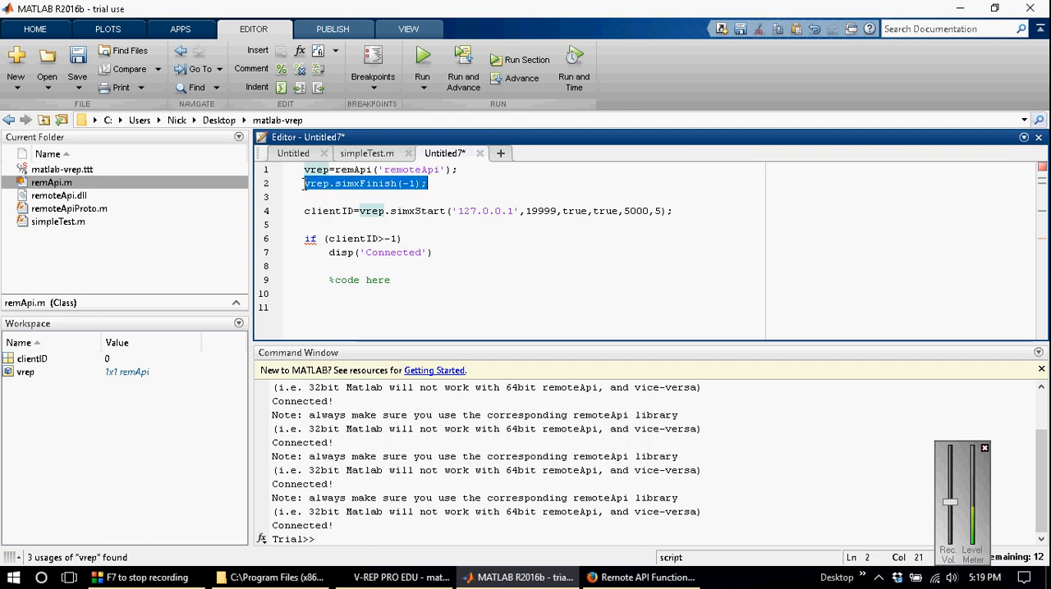
{"action": "left_click", "coordinate": [344, 299]}
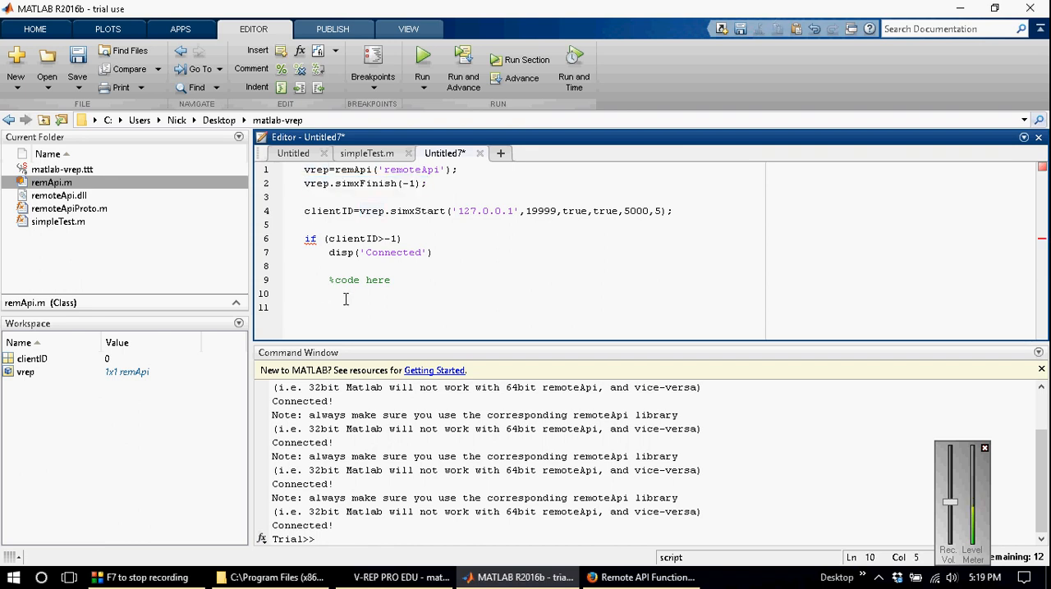
{"action": "key", "text": "Return"}
{"action": "key", "text": "ctrl+v"}
{"action": "key", "text": "Return"}
{"action": "type", "text": "end"}
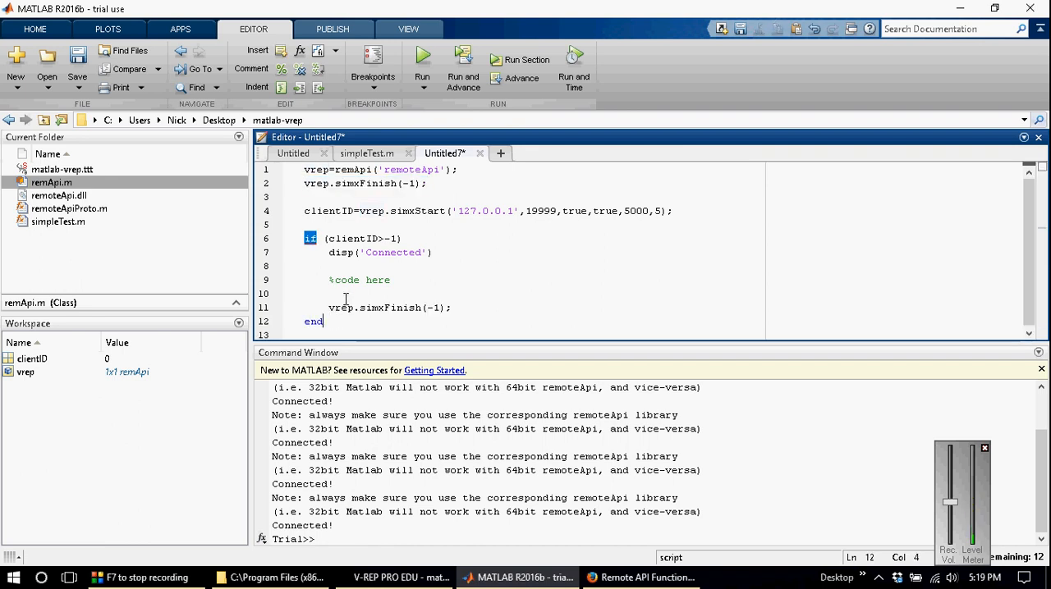
{"action": "key", "text": "Return"}
{"action": "key", "text": "Return"}
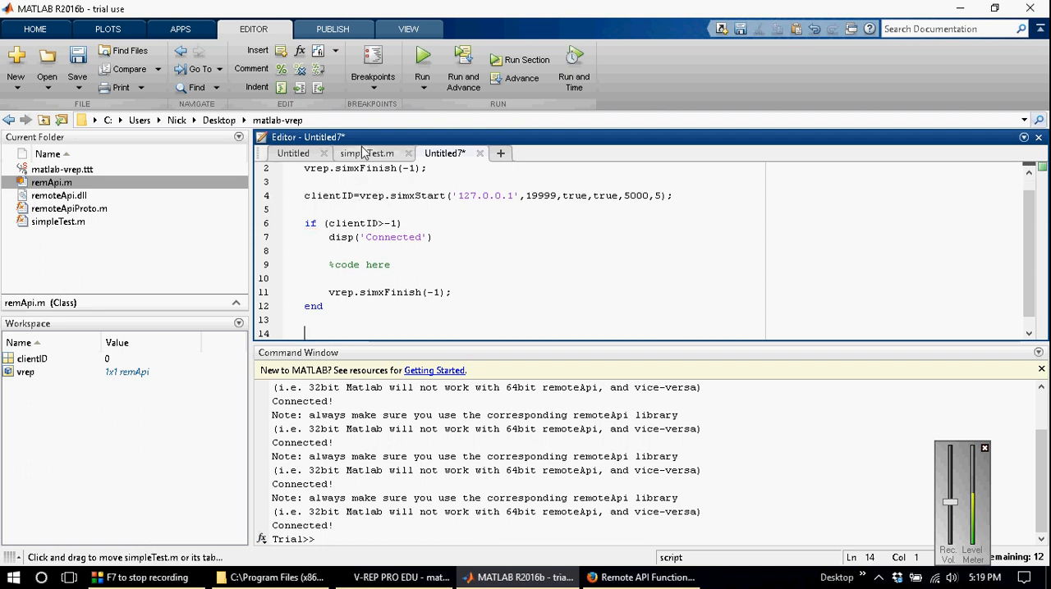
Step: Copy vrep.delete(); from the bottom of simpleTest.m to line 14 of the new script
{"action": "left_click", "coordinate": [364, 153]}
{"action": "left_click_drag", "start_coordinate": [1029, 238], "coordinate": [1030, 304]}
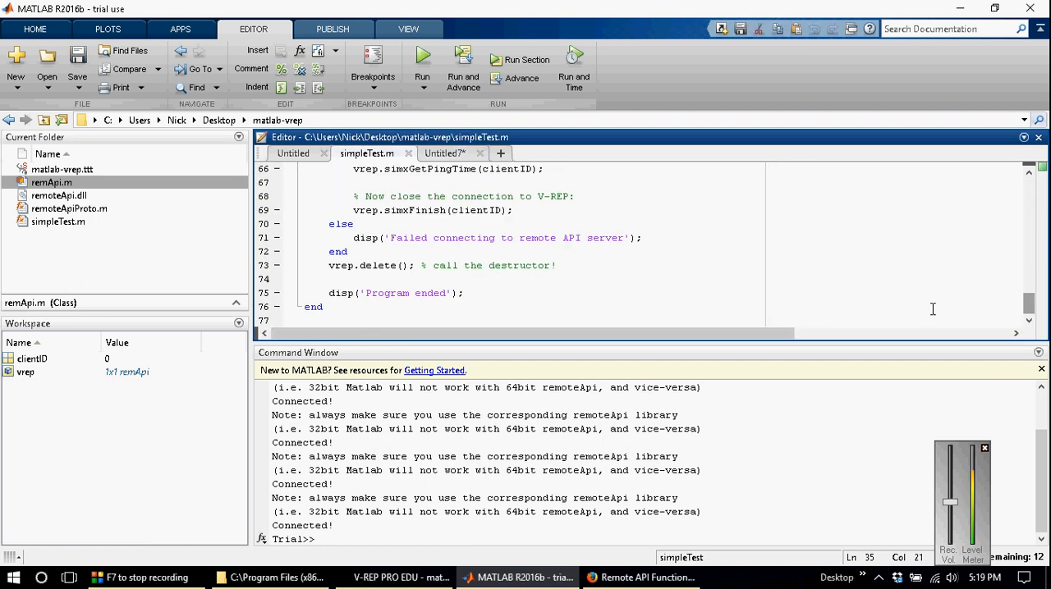
{"action": "left_click_drag", "start_coordinate": [330, 265], "coordinate": [415, 267]}
{"action": "key", "text": "ctrl+c"}
{"action": "left_click", "coordinate": [444, 153]}
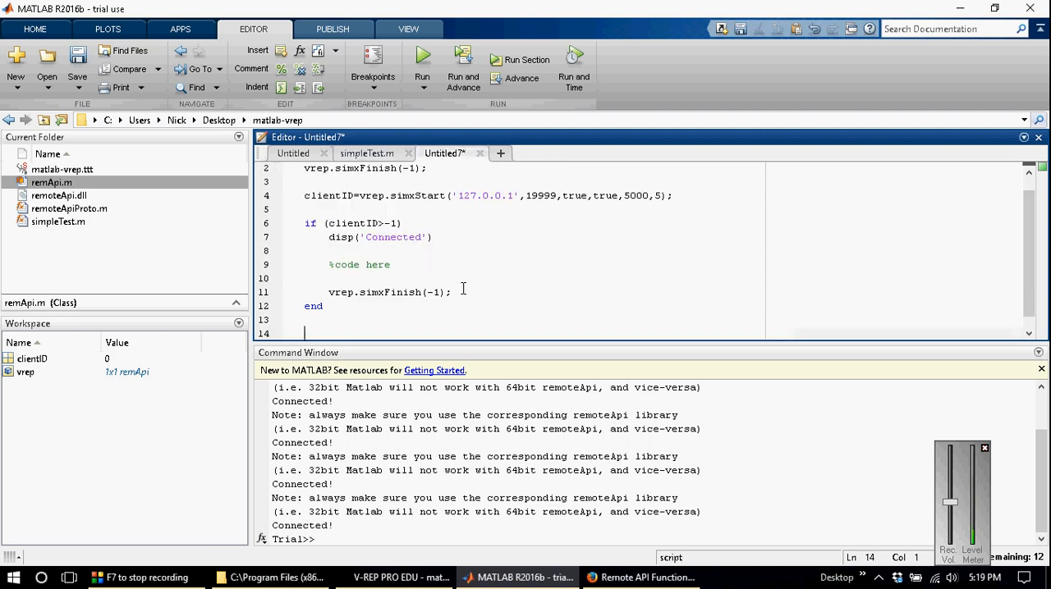
{"action": "key", "text": "ctrl+v"}
Step: Save the new script as pioneer in the matlab-vrep folder
{"action": "key", "text": "ctrl+s"}
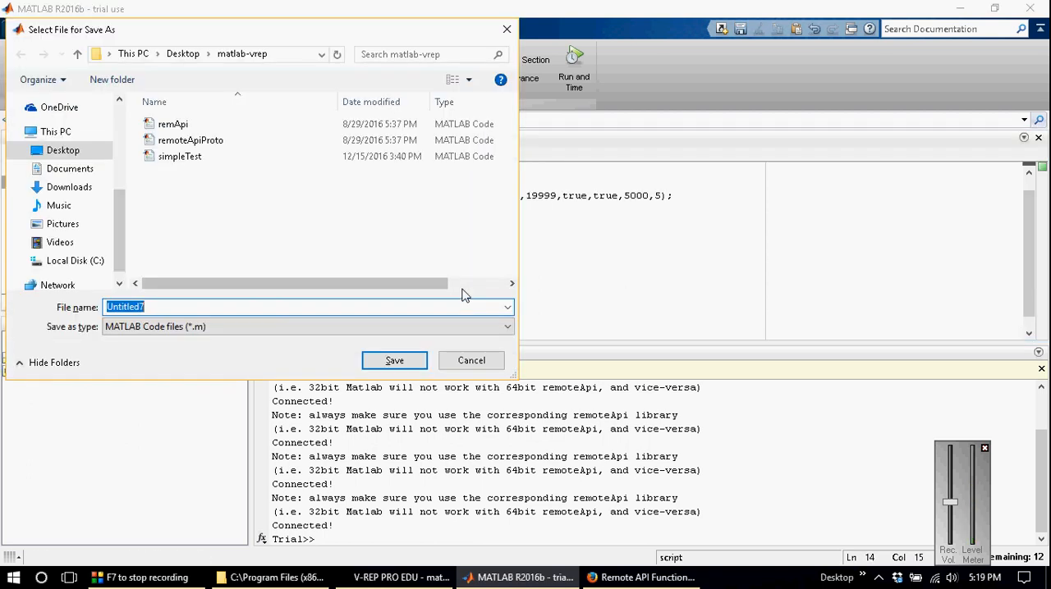
{"action": "type", "text": "pioneer"}
{"action": "key", "text": "Return"}
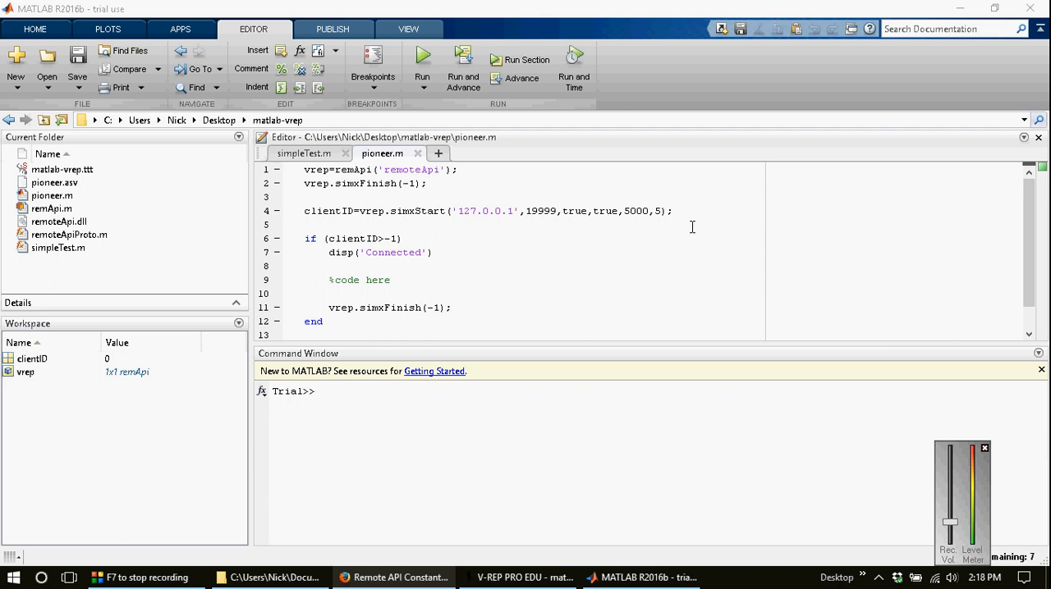
Step: Switch to V-REP and examine the motors and ultrasonic sensors under Pioneer_p3dx in the scene hierarchy
{"action": "left_click", "coordinate": [538, 579]}
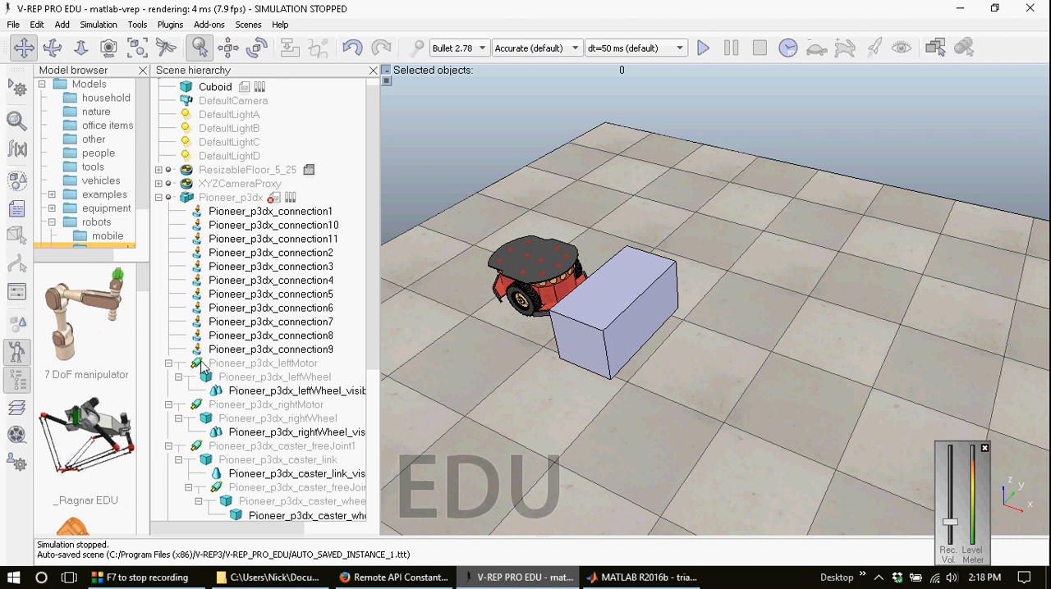
{"action": "scroll", "coordinate": [275, 397], "scroll_direction": "down", "scroll_amount": 2}
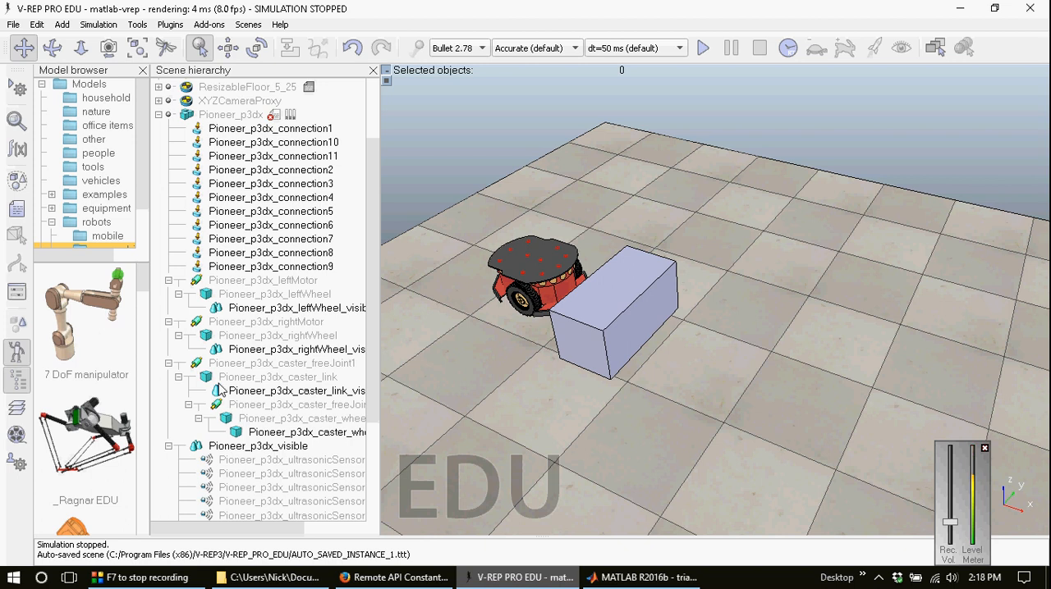
{"action": "scroll", "coordinate": [282, 364], "scroll_direction": "up", "scroll_amount": 3}
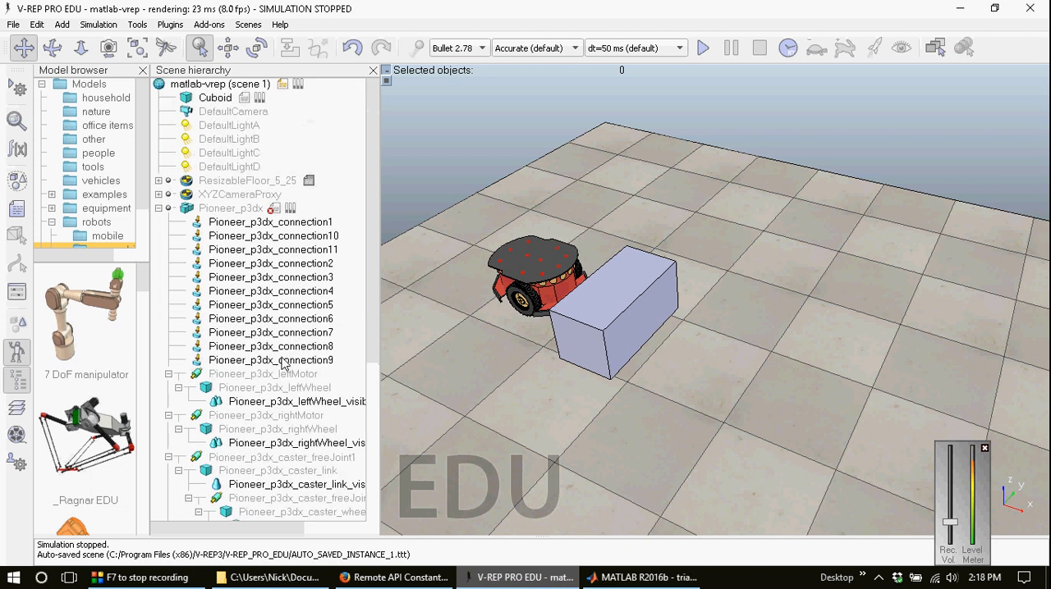
Step: Switch to Firefox, return to the Remote API Functions (Matlab) page and find the simxGetObjectHandle entry
{"action": "left_click", "coordinate": [394, 577]}
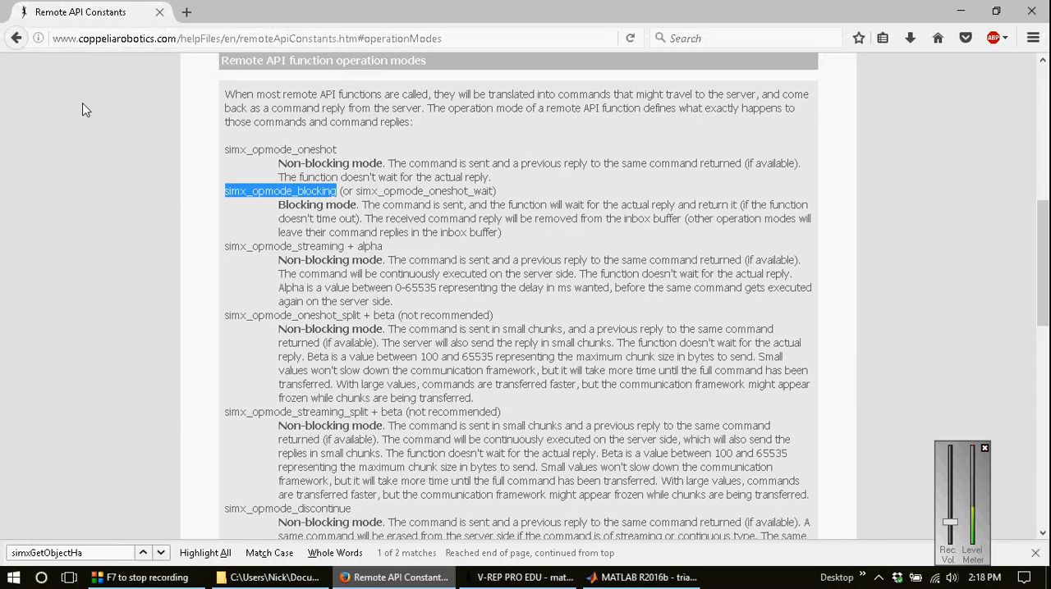
{"action": "left_click", "coordinate": [16, 38]}
{"action": "left_click_drag", "start_coordinate": [1042, 246], "coordinate": [1046, 49]}
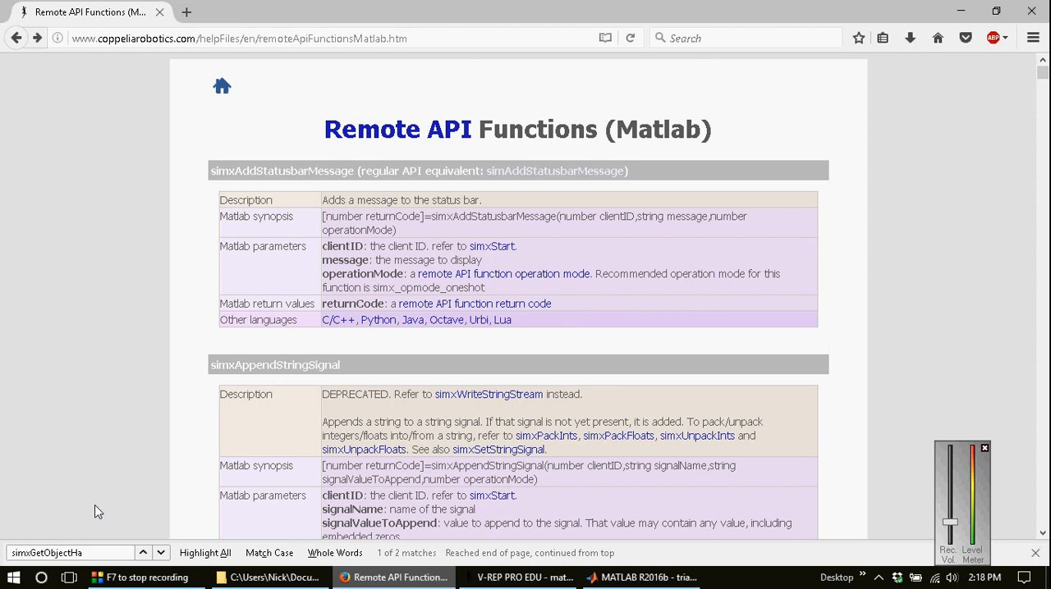
{"action": "left_click", "coordinate": [162, 553]}
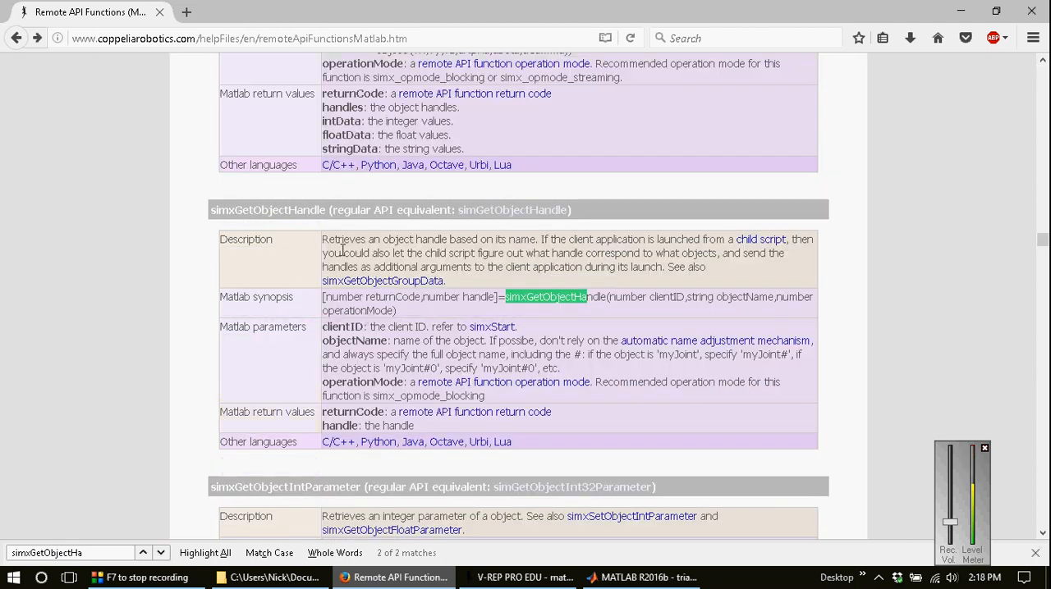
{"action": "left_click", "coordinate": [399, 312]}
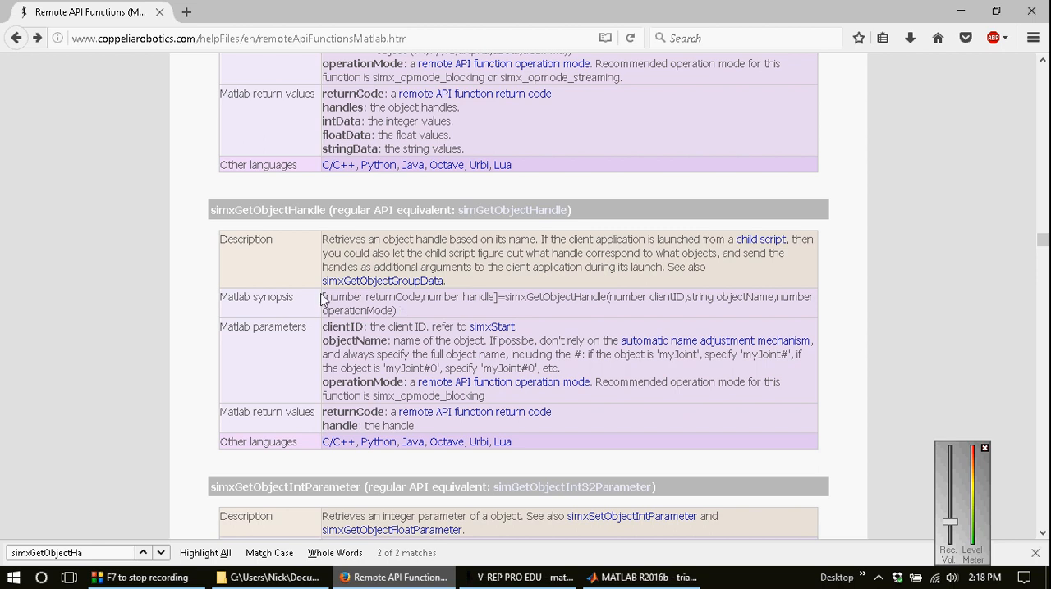
Step: Copy the Matlab synopsis of simxGetObjectHandle to line 8 of pioneer.m in MATLAB and align its indentation with the disp line
{"action": "left_click_drag", "start_coordinate": [323, 300], "coordinate": [398, 310]}
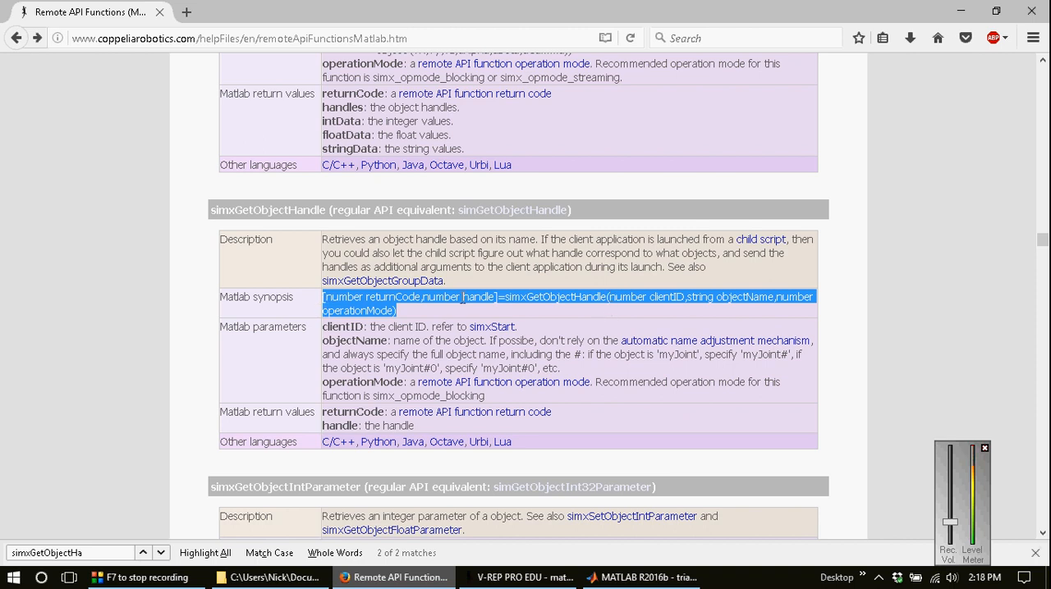
{"action": "right_click", "coordinate": [462, 298]}
{"action": "left_click", "coordinate": [486, 308]}
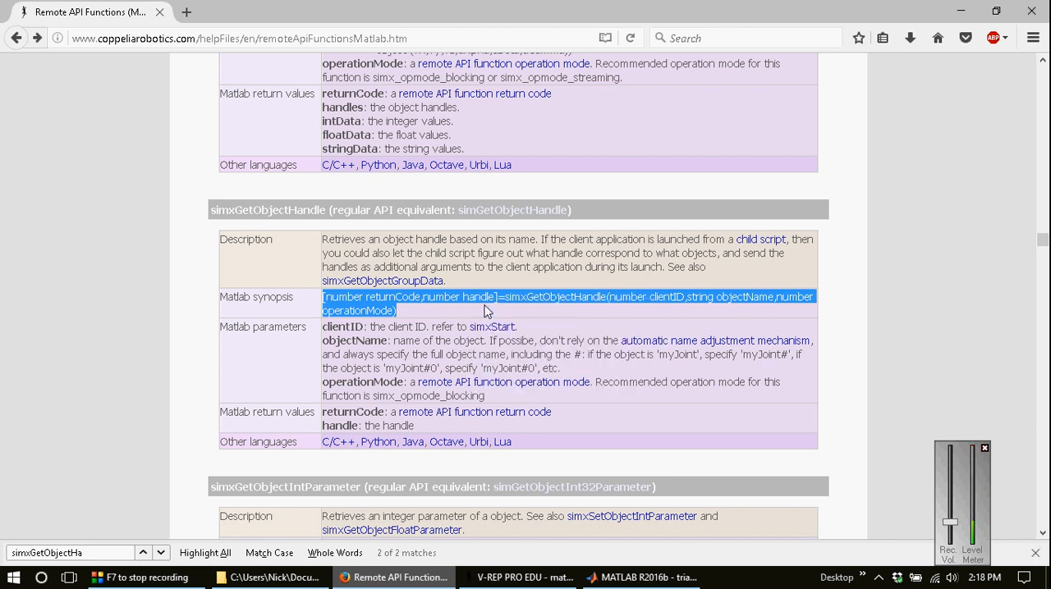
{"action": "left_click", "coordinate": [625, 578]}
{"action": "left_click", "coordinate": [450, 261]}
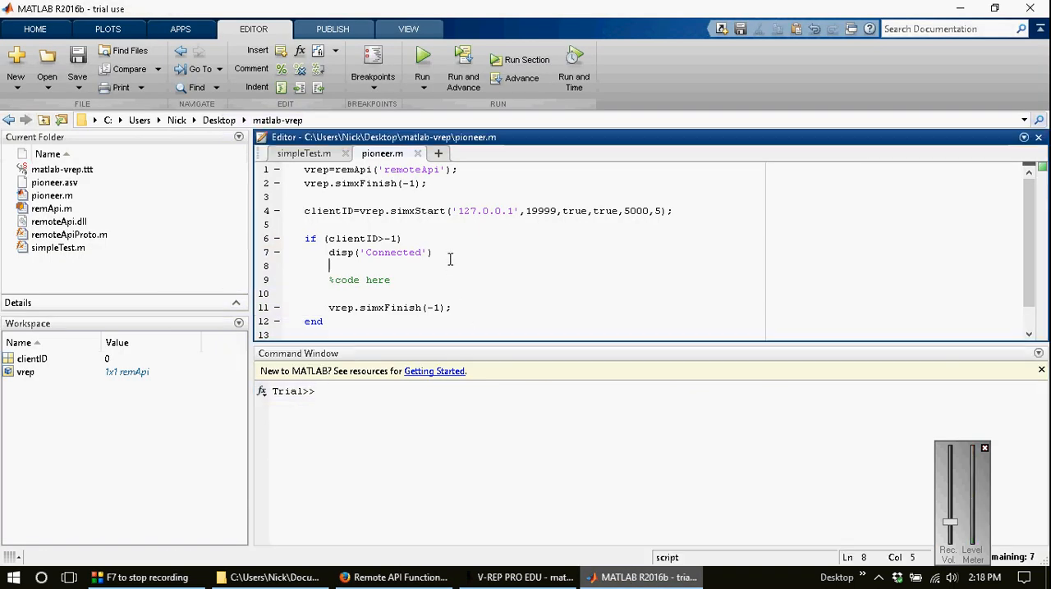
{"action": "key", "text": "ctrl+v"}
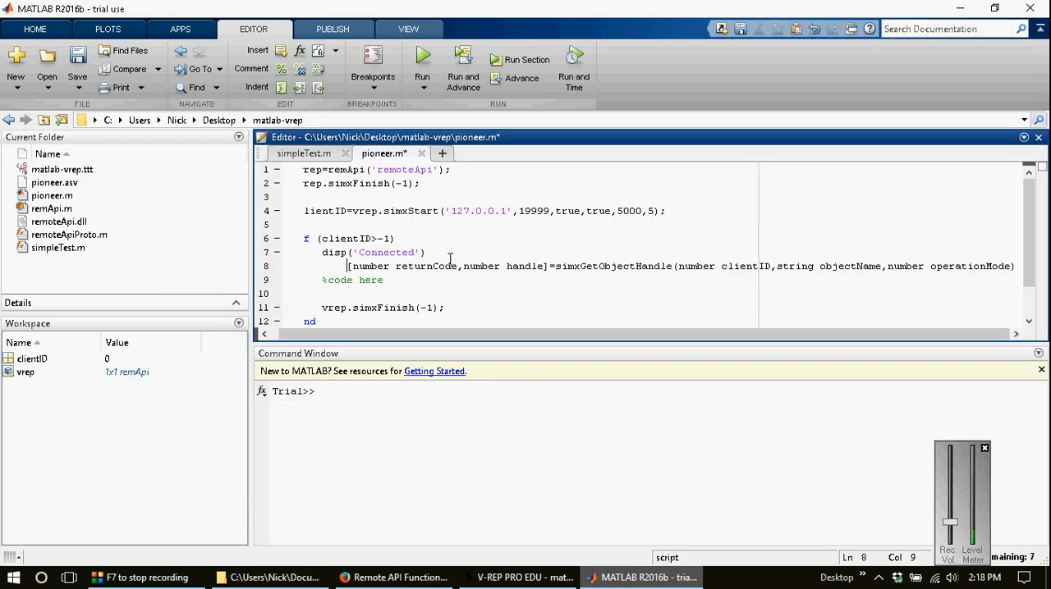
{"action": "key", "text": "Home"}
{"action": "key", "text": "BackSpace"}
{"action": "key", "text": "BackSpace"}
{"action": "key", "text": "BackSpace"}
{"action": "key", "text": "BackSpace"}
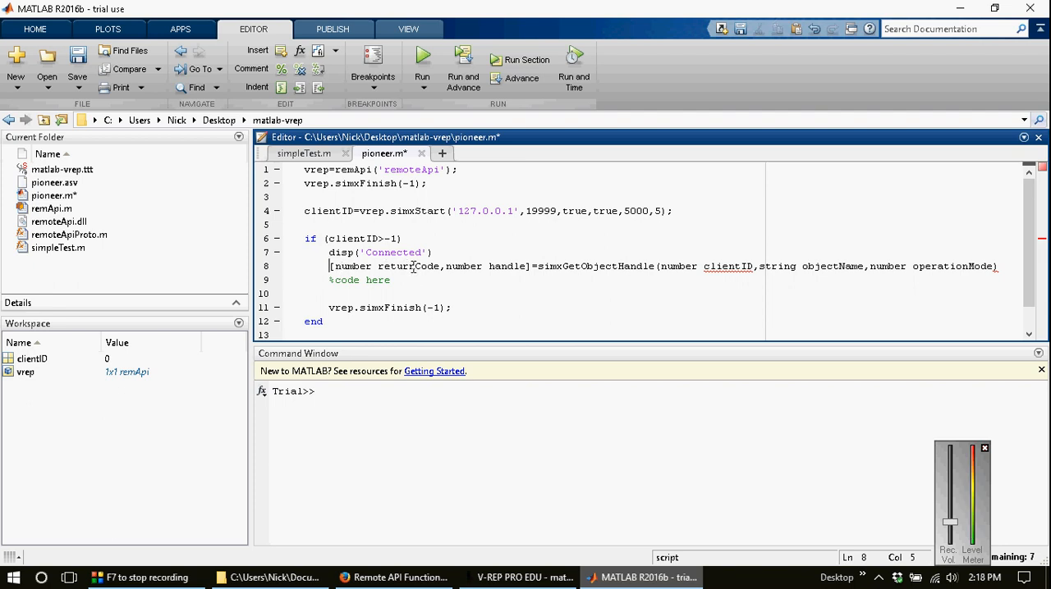
Step: Look up the remote API function return codes from the simxGetObjectHandle entry in Firefox, and return to that entry
{"action": "left_click", "coordinate": [400, 577]}
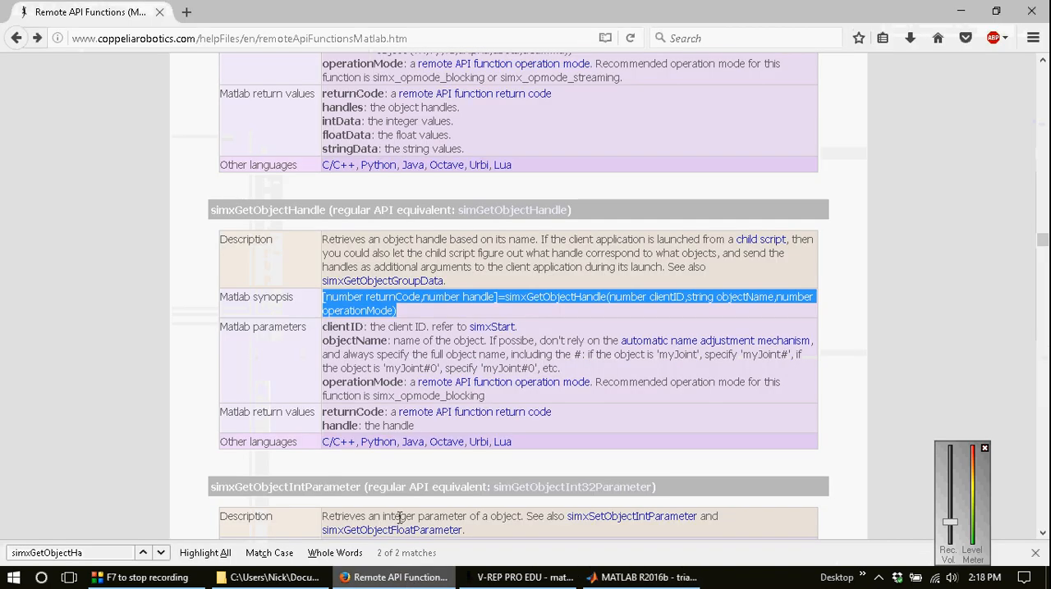
{"action": "left_click", "coordinate": [305, 407]}
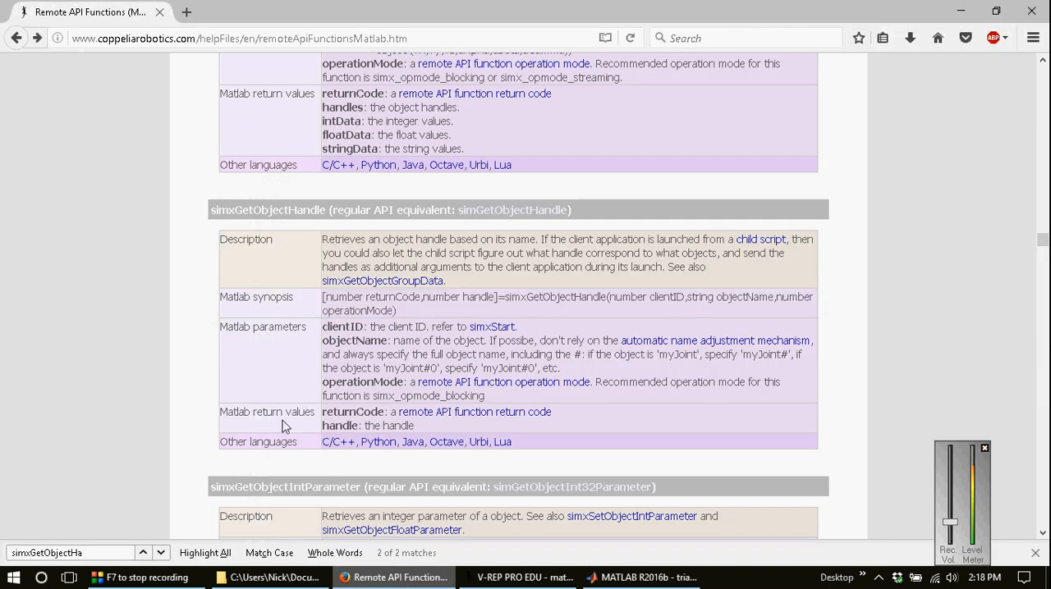
{"action": "left_click", "coordinate": [420, 412]}
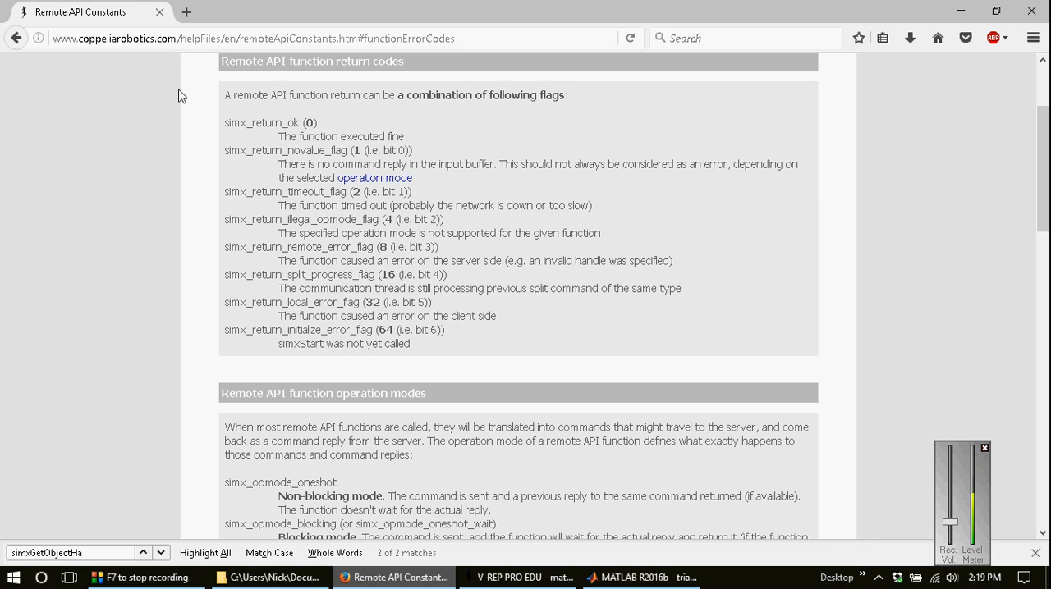
{"action": "left_click", "coordinate": [16, 38]}
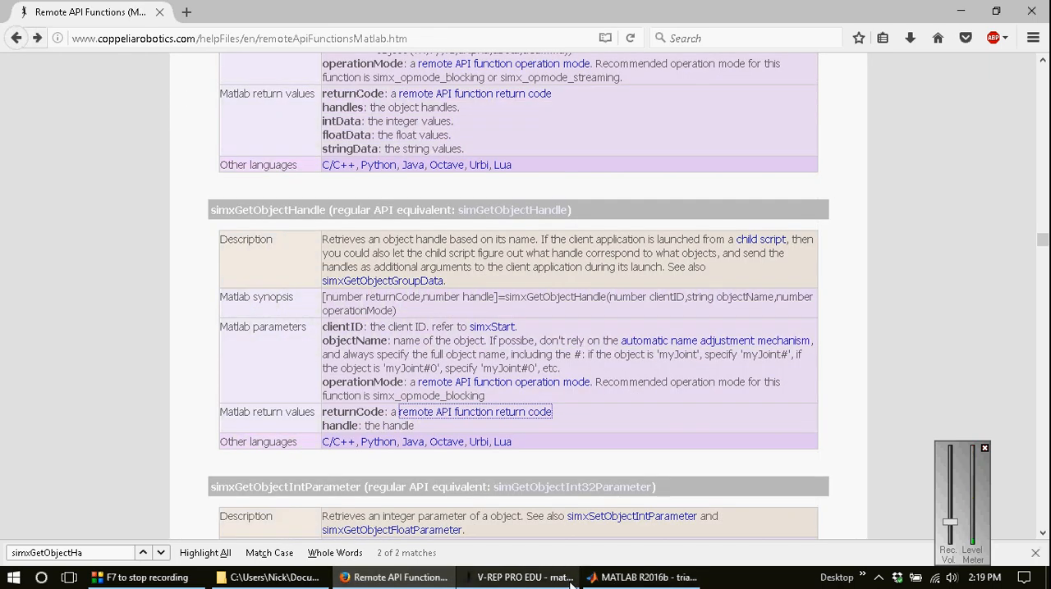
Step: Switch to MATLAB and change the output list on line 8 of pioneer.m to [returnCode,left_Motor]
{"action": "left_click", "coordinate": [644, 577]}
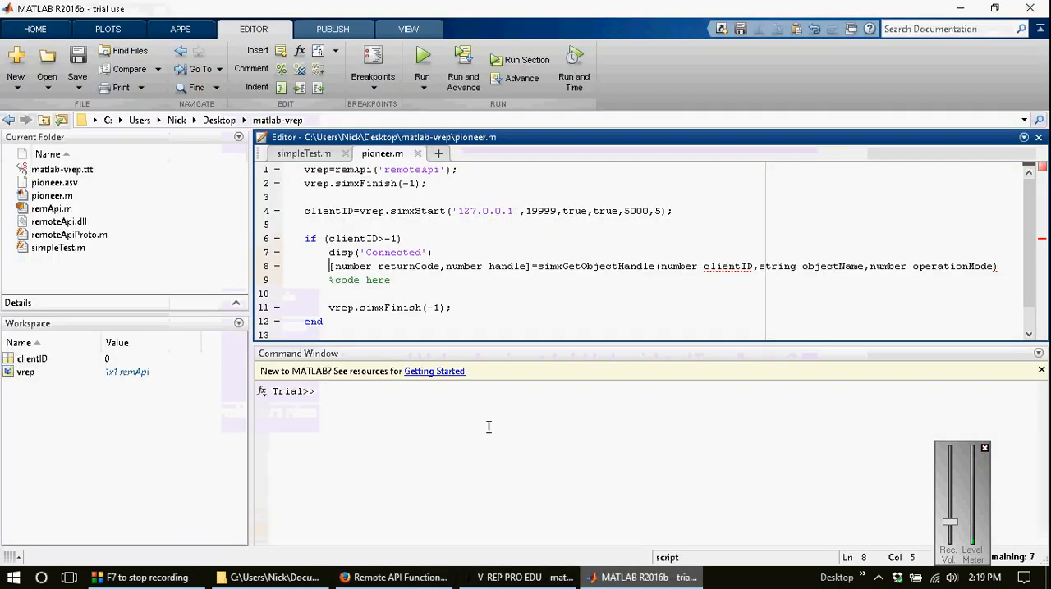
{"action": "double_click", "coordinate": [352, 266]}
{"action": "key", "text": "Delete"}
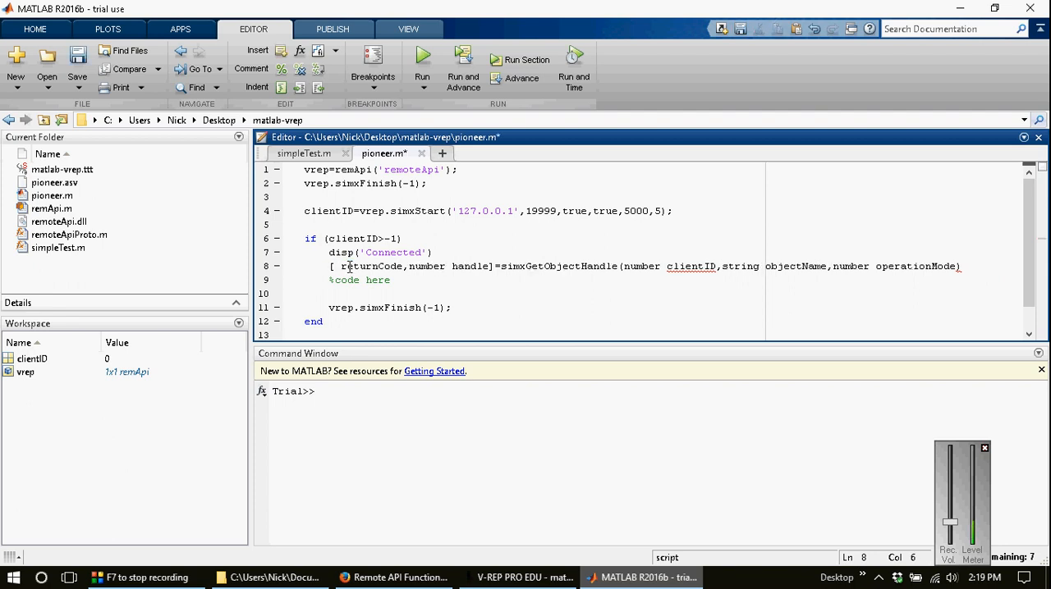
{"action": "key", "text": "Delete"}
{"action": "left_click", "coordinate": [350, 266]}
{"action": "key", "text": "ctrl+Right"}
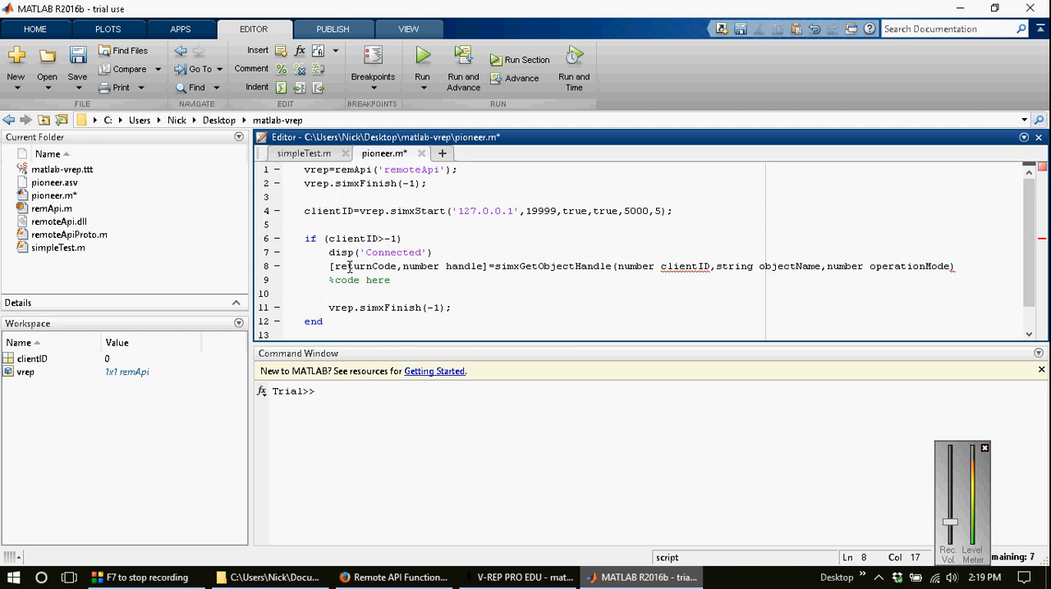
{"action": "key", "text": "ctrl+shift+Right"}
{"action": "key", "text": "ctrl+shift+Right"}
{"action": "type", "text": "left_"}
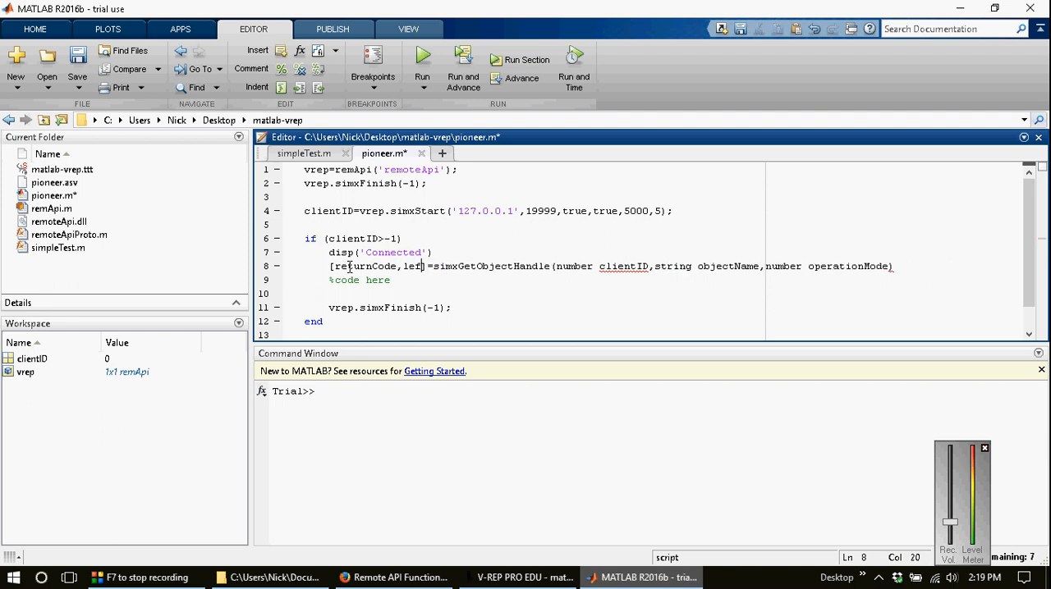
{"action": "type", "text": "Motor"}
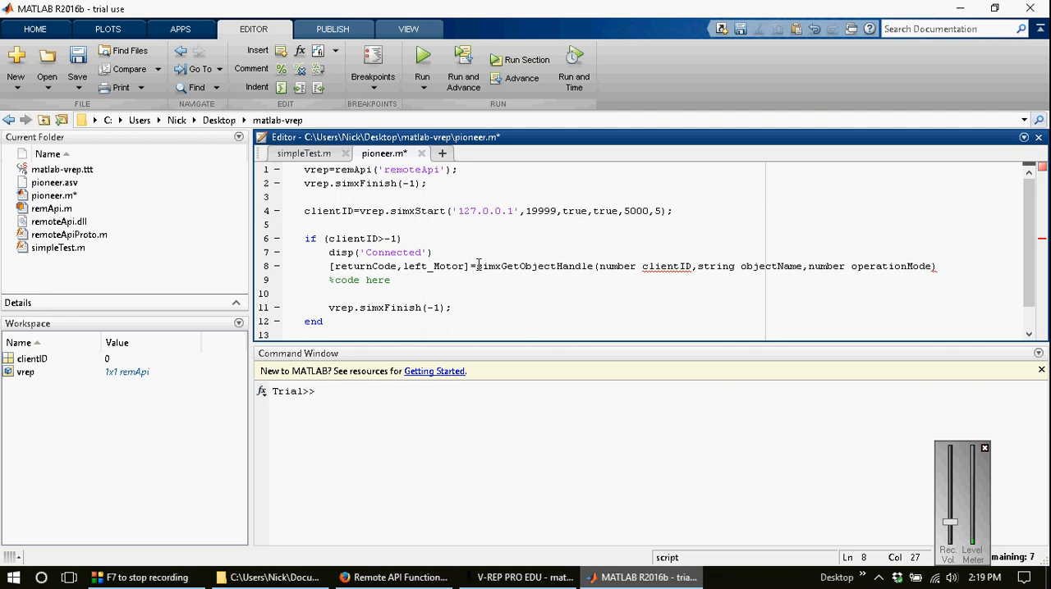
Step: Prefix simxGetObjectHandle on line 8 with vrep. and remove the word number before its clientID argument
{"action": "type", "text": "vrep."}
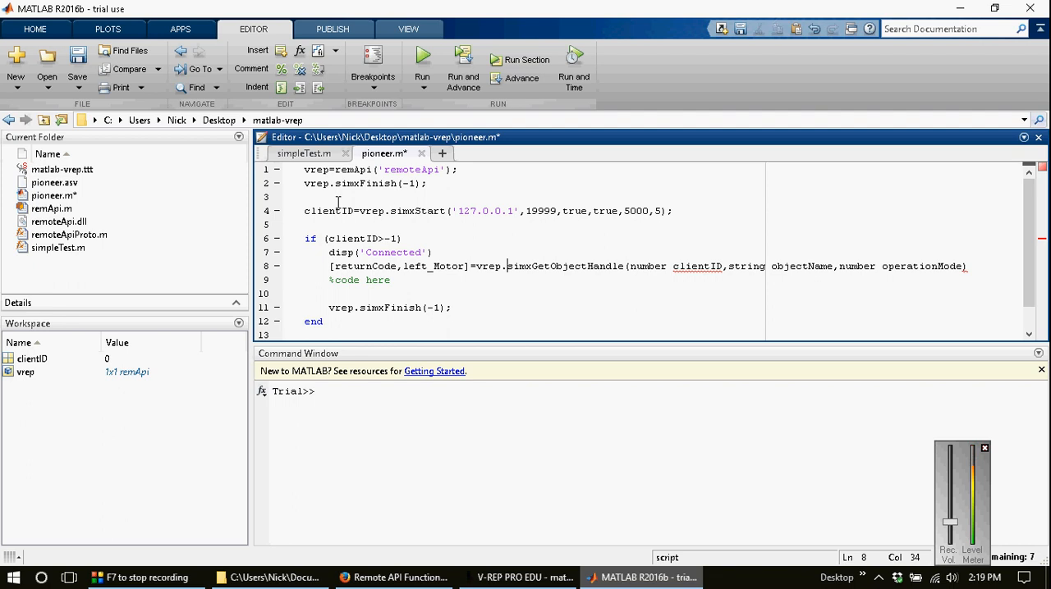
{"action": "double_click", "coordinate": [654, 268]}
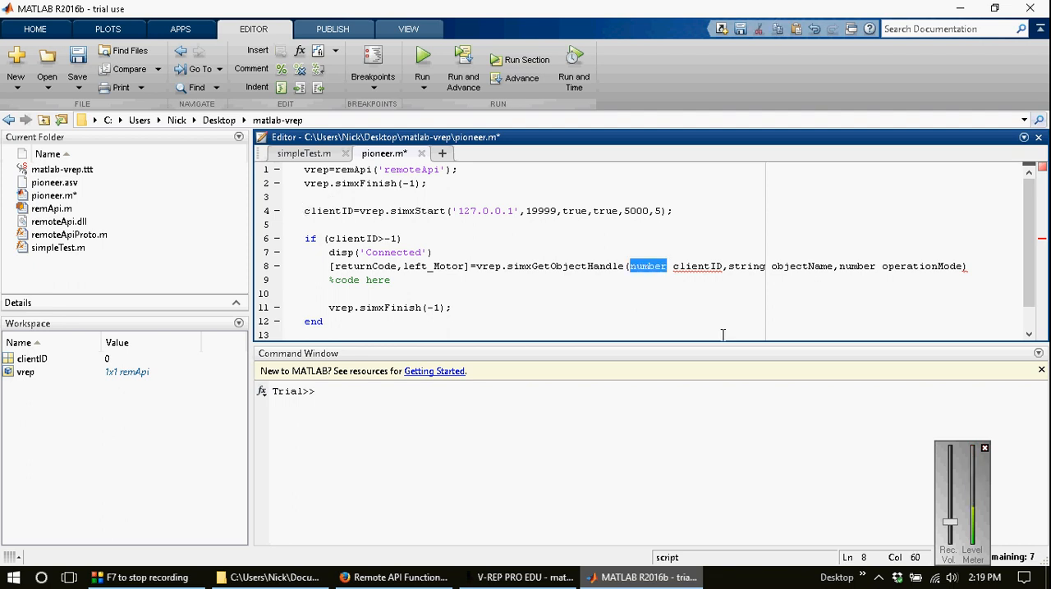
{"action": "key", "text": "Delete"}
{"action": "key", "text": "Delete"}
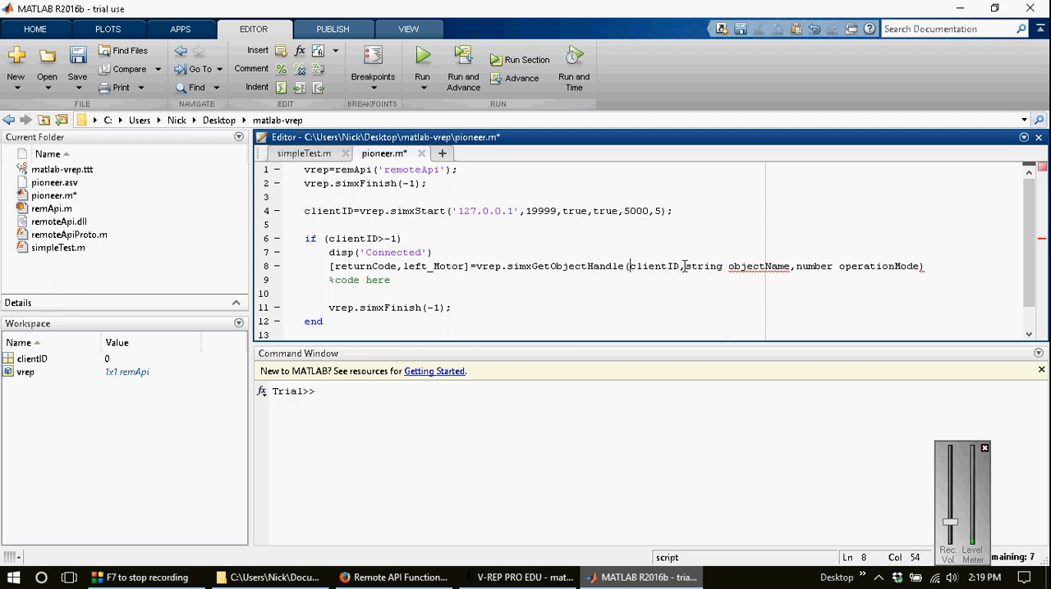
Step: Check the left motor's name in V-REP's scene hierarchy and replace the objectName argument on line 8 in MATLAB with 'Pioneer_p3dx_leftMotor'
{"action": "left_click_drag", "start_coordinate": [685, 266], "coordinate": [789, 266]}
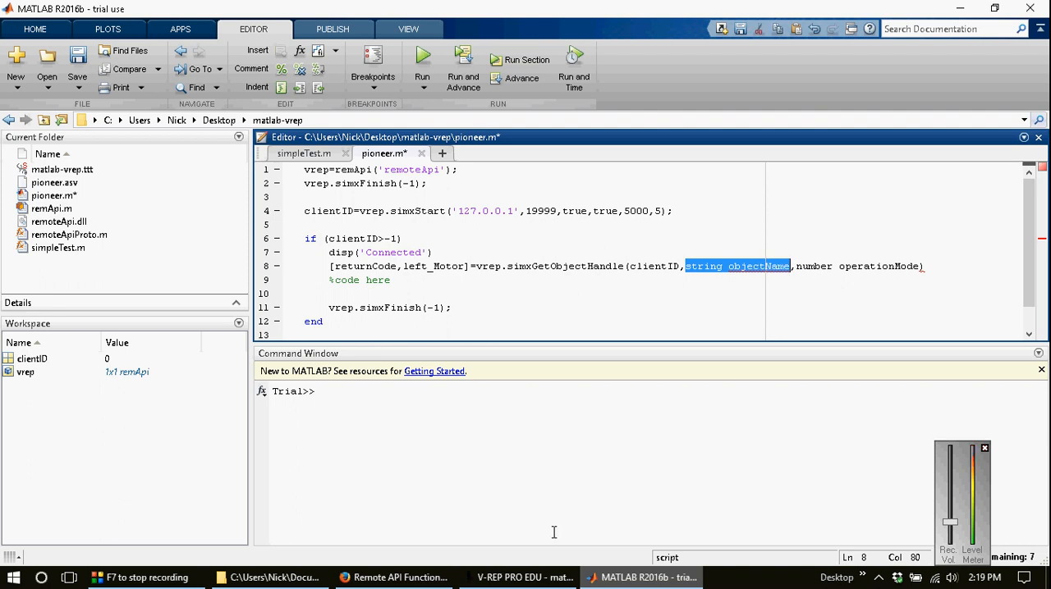
{"action": "left_click", "coordinate": [529, 578]}
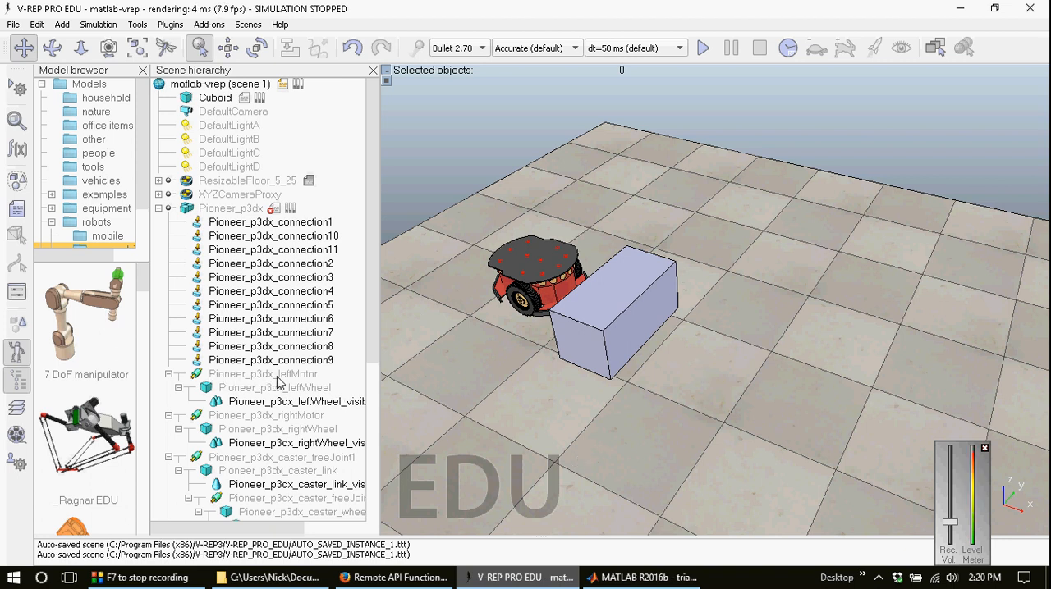
{"action": "left_click", "coordinate": [641, 577]}
{"action": "type", "text": "'Pionee"}
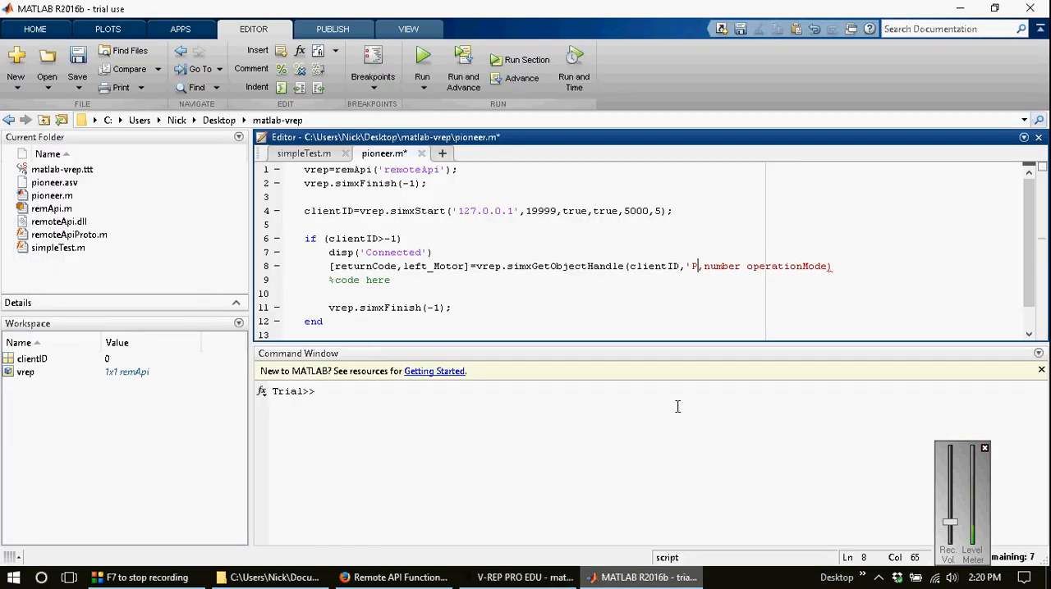
{"action": "type", "text": "r_p3d"}
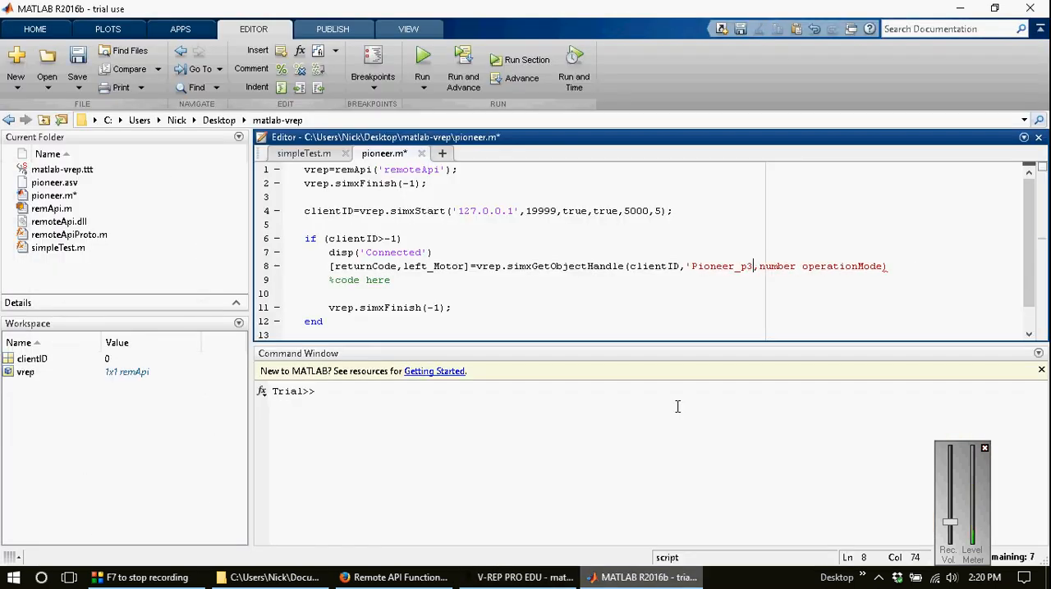
{"action": "type", "text": "x_leftMo"}
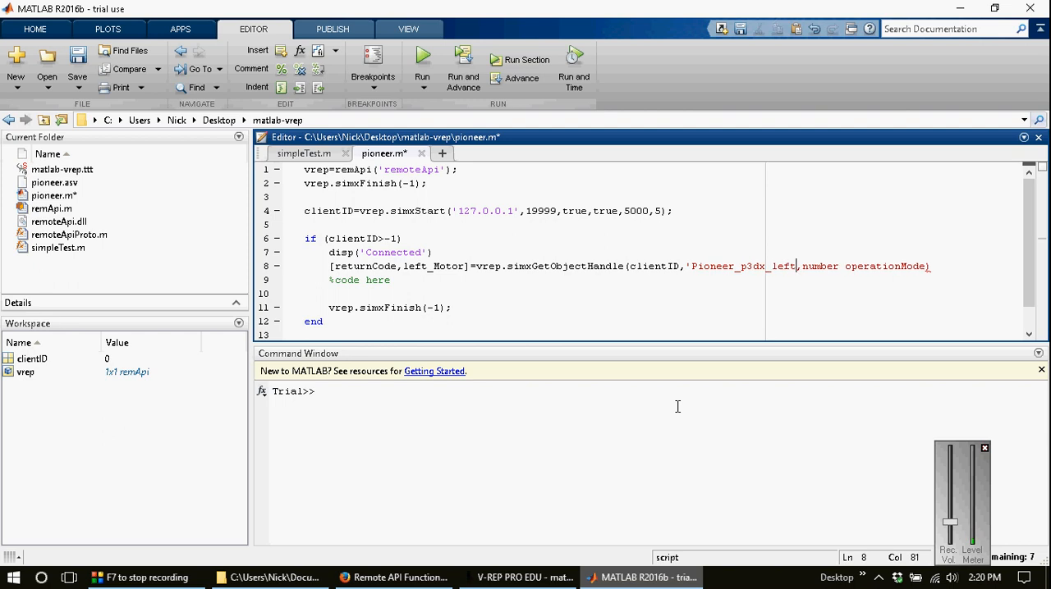
{"action": "type", "text": "tor'"}
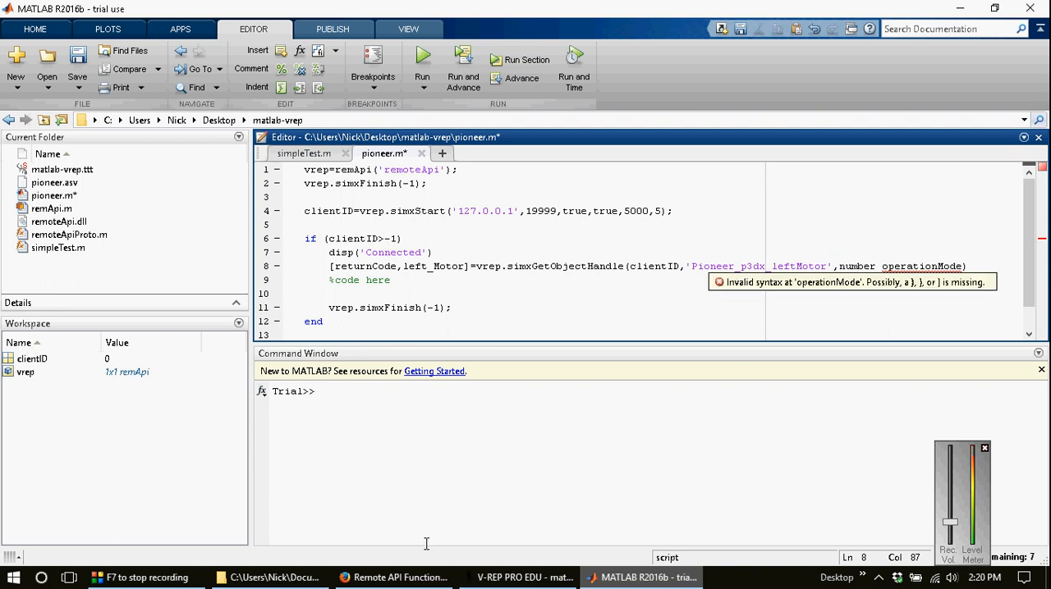
Step: Switch to Firefox, open the remote API function operation modes from the simxGetObjectHandle entry, and copy simx_opmode_blocking
{"action": "left_click", "coordinate": [394, 577]}
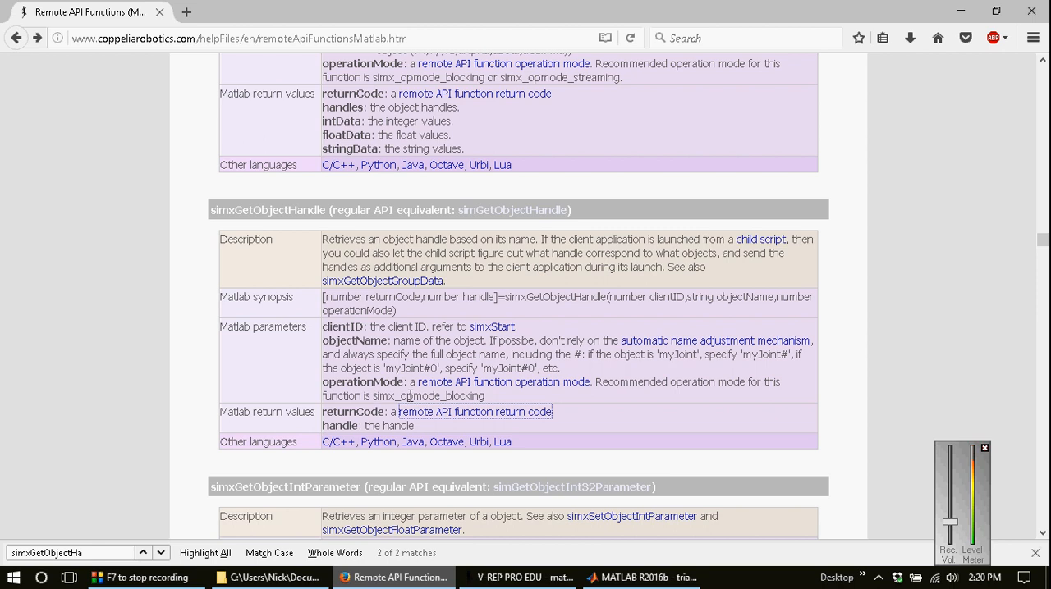
{"action": "left_click", "coordinate": [454, 382]}
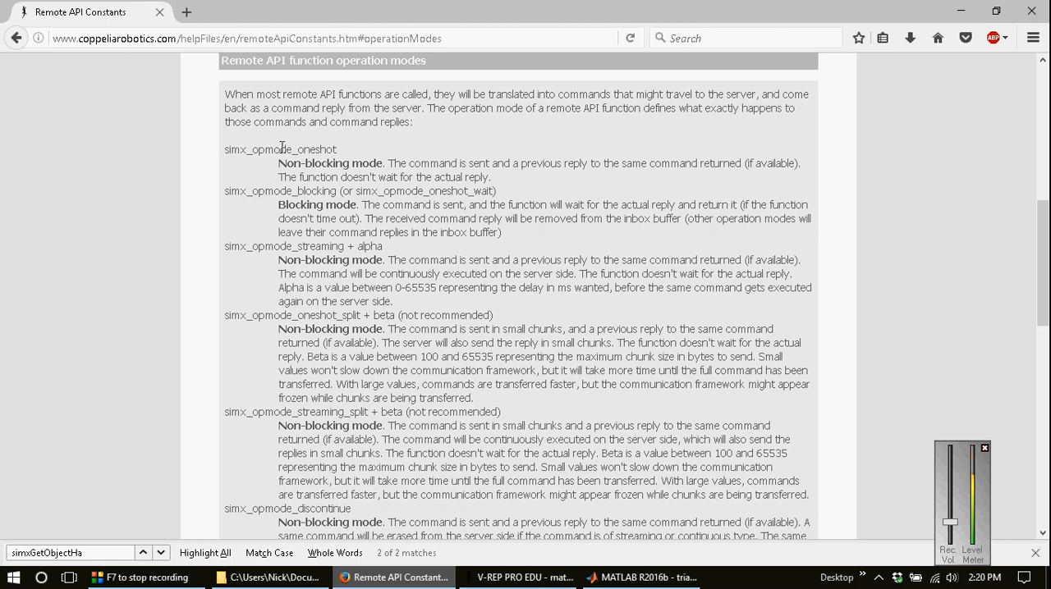
{"action": "double_click", "coordinate": [267, 190]}
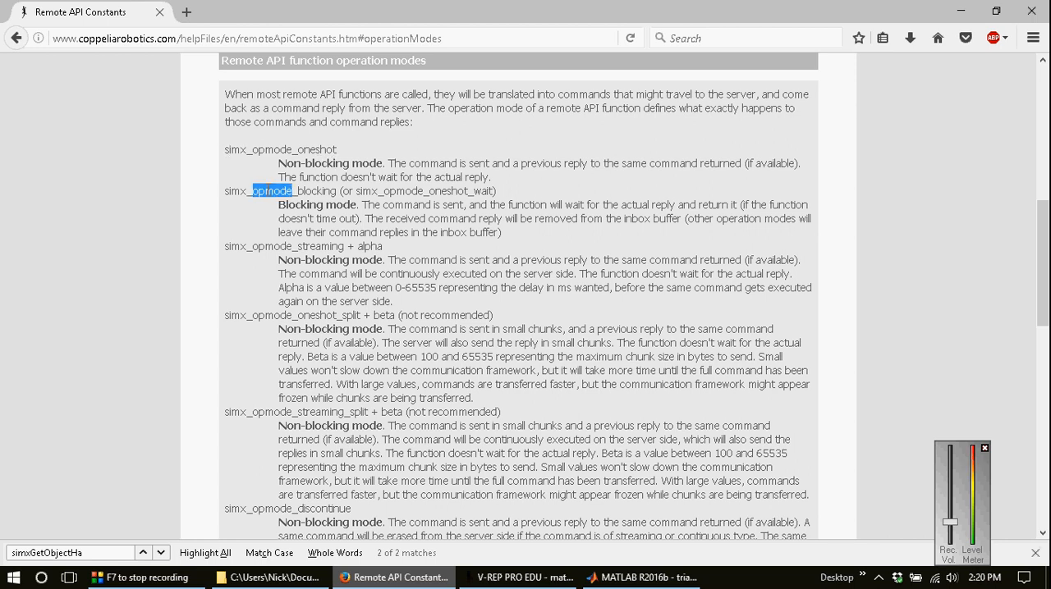
{"action": "left_click_drag", "start_coordinate": [226, 190], "coordinate": [341, 197]}
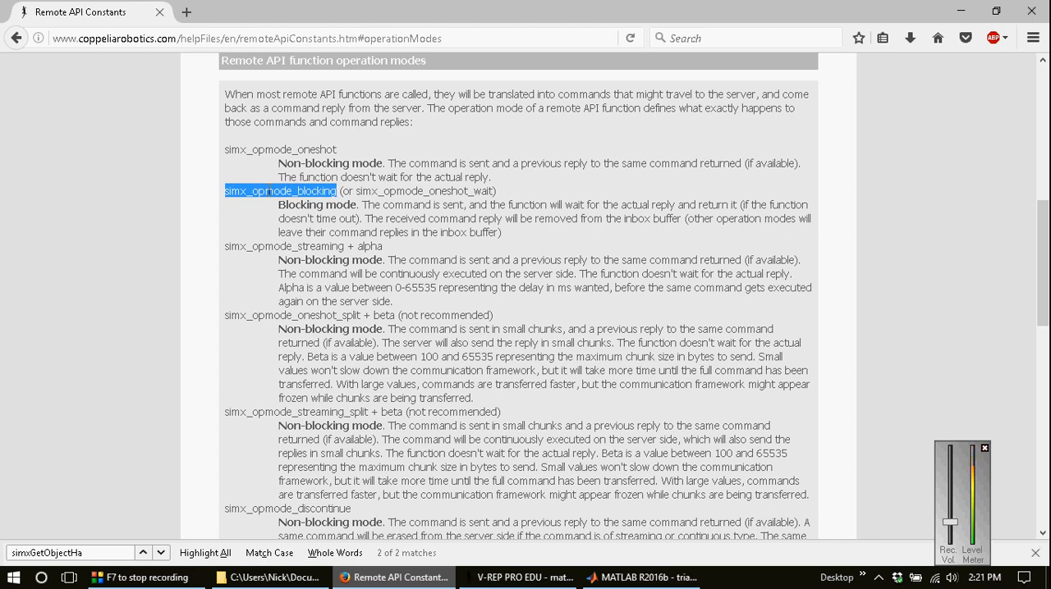
Step: Return to MATLAB and replace the number operationMode argument on line 8 with vrep.simx_opmode_blocking
{"action": "left_click", "coordinate": [618, 578]}
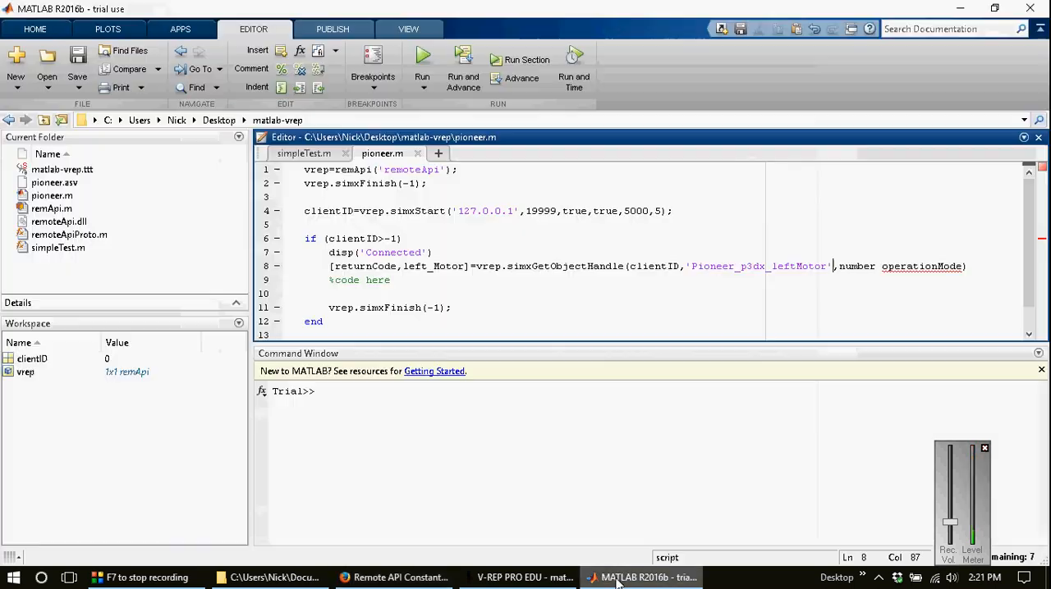
{"action": "key", "text": "shift+End"}
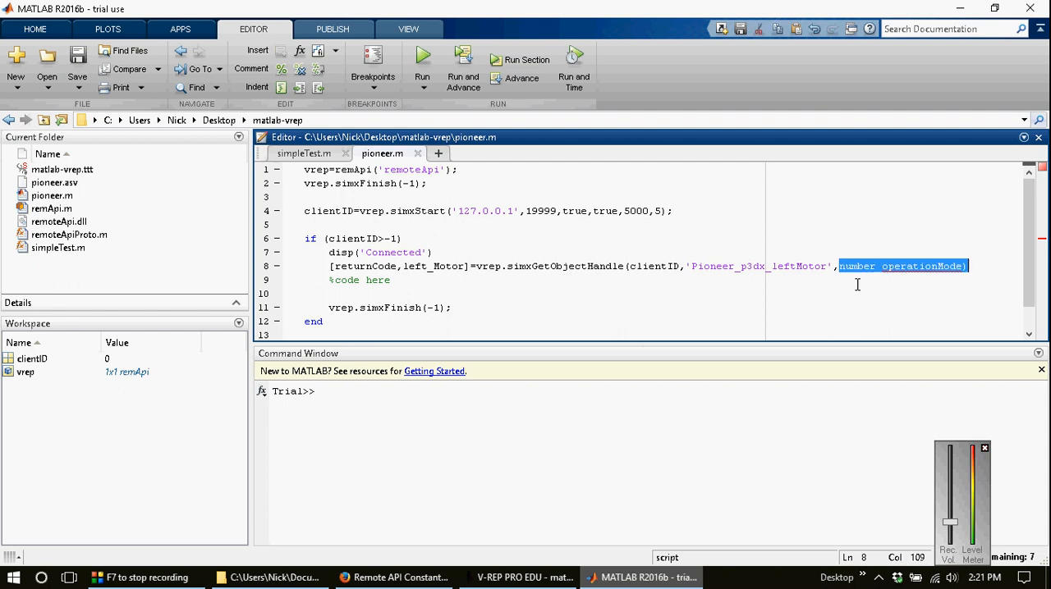
{"action": "type", "text": "vre"}
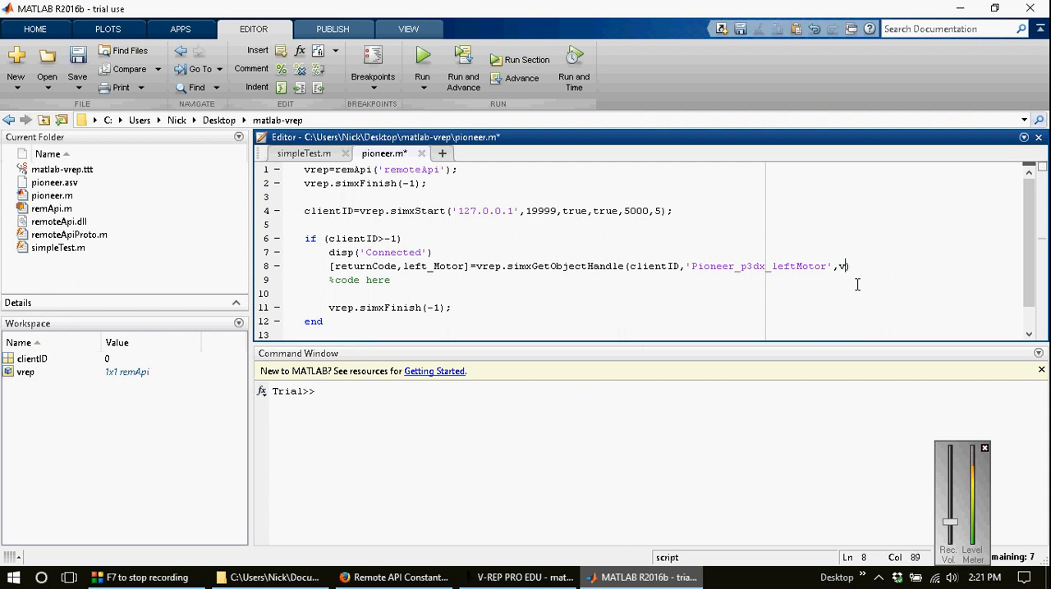
{"action": "type", "text": "p.simx_opmode_blocking"}
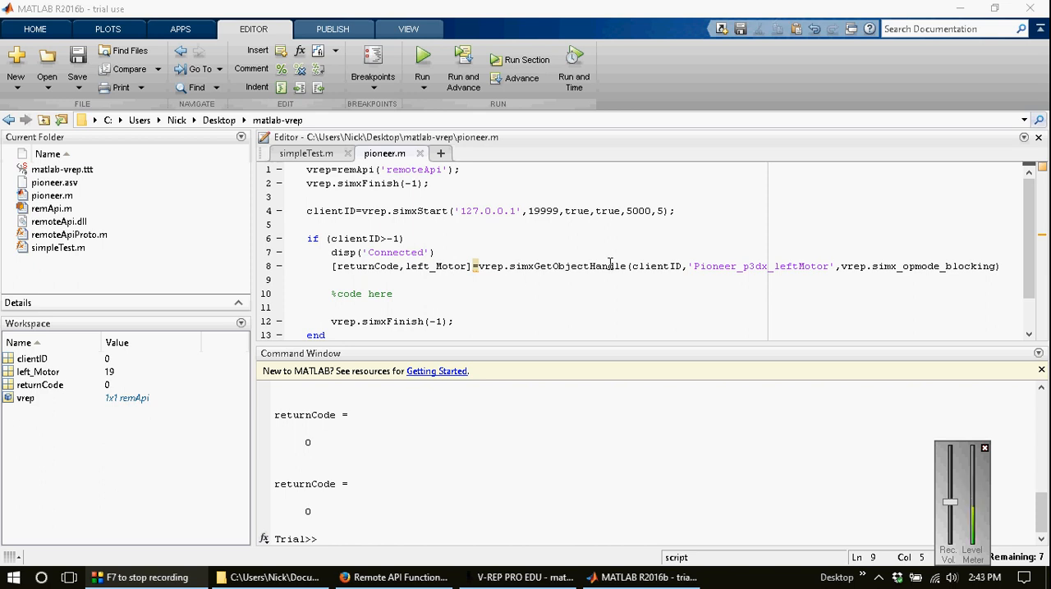
Step: Copy the Matlab synopsis of simxSetJointTargetVelocity from Firefox to line 9 of pioneer.m in MATLAB
{"action": "left_click", "coordinate": [394, 577]}
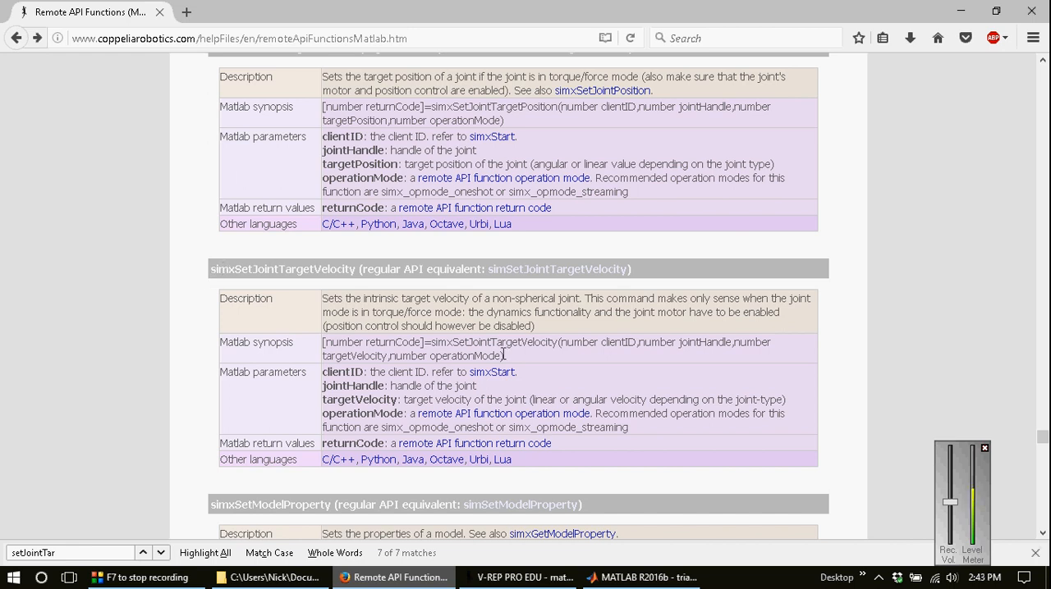
{"action": "left_click_drag", "start_coordinate": [504, 356], "coordinate": [321, 342]}
{"action": "key", "text": "ctrl+c"}
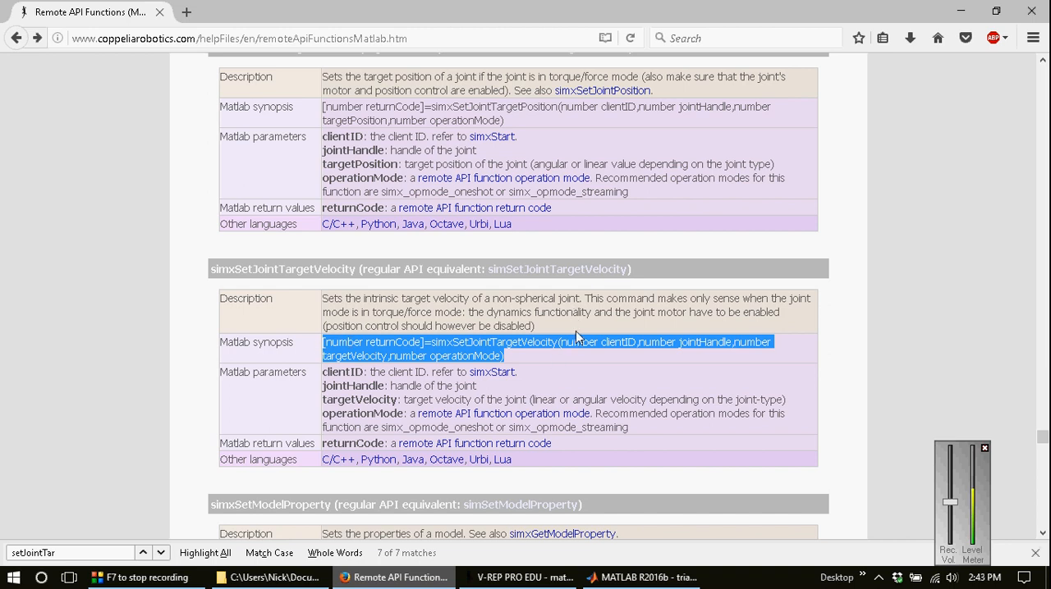
{"action": "left_click", "coordinate": [640, 577]}
{"action": "left_click", "coordinate": [499, 282]}
{"action": "key", "text": "ctrl+v"}
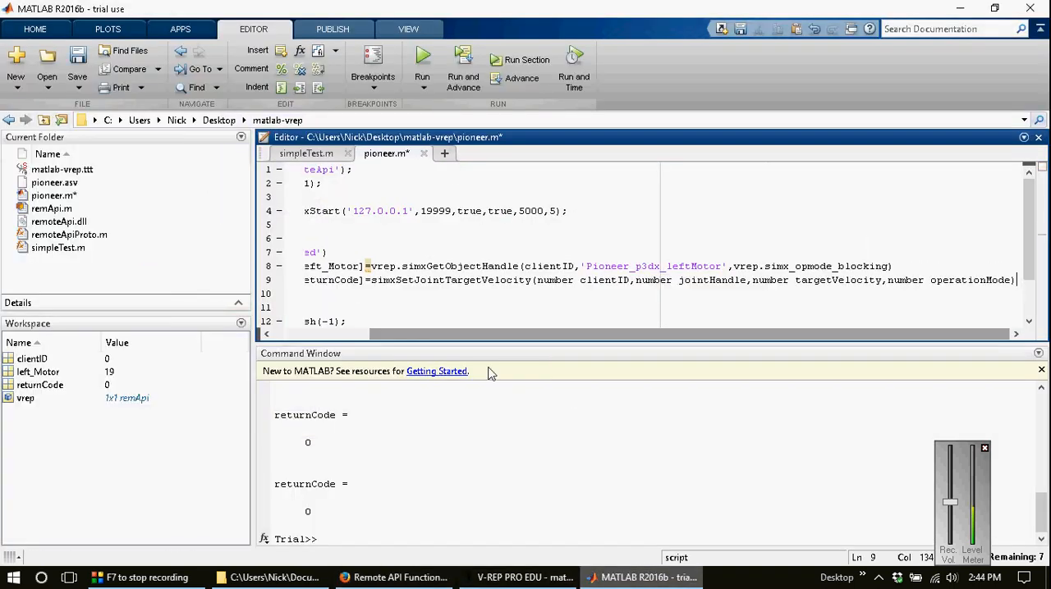
Step: Align line 9's indentation with line 8 and remove the word number before returnCode in its output list
{"action": "left_click_drag", "start_coordinate": [493, 334], "coordinate": [384, 334]}
{"action": "left_click", "coordinate": [405, 281]}
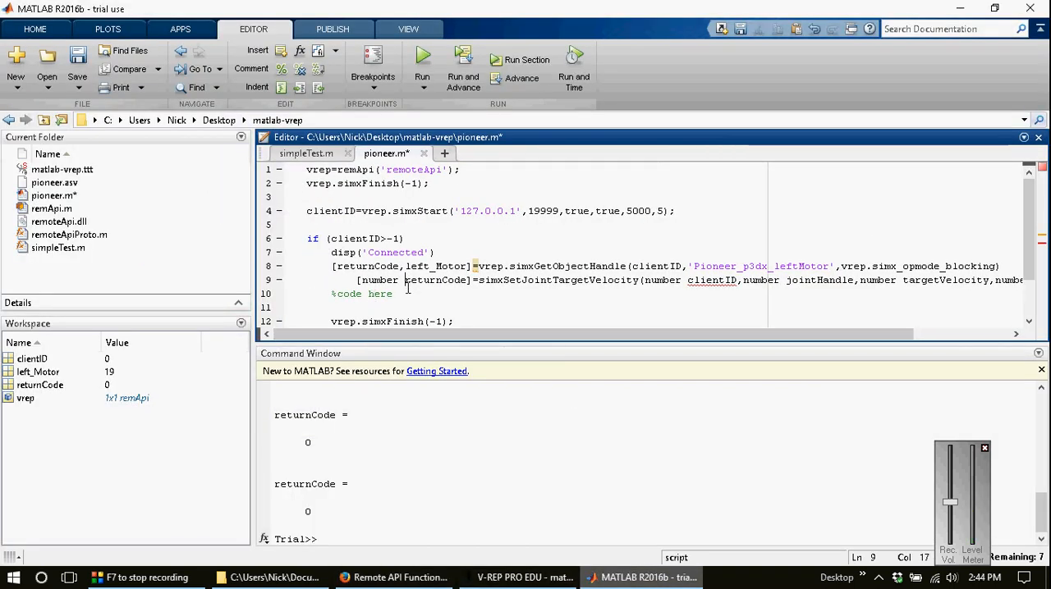
{"action": "key", "text": "Left"}
{"action": "key", "text": "BackSpace"}
{"action": "key", "text": "BackSpace"}
{"action": "key", "text": "BackSpace"}
{"action": "key", "text": "BackSpace"}
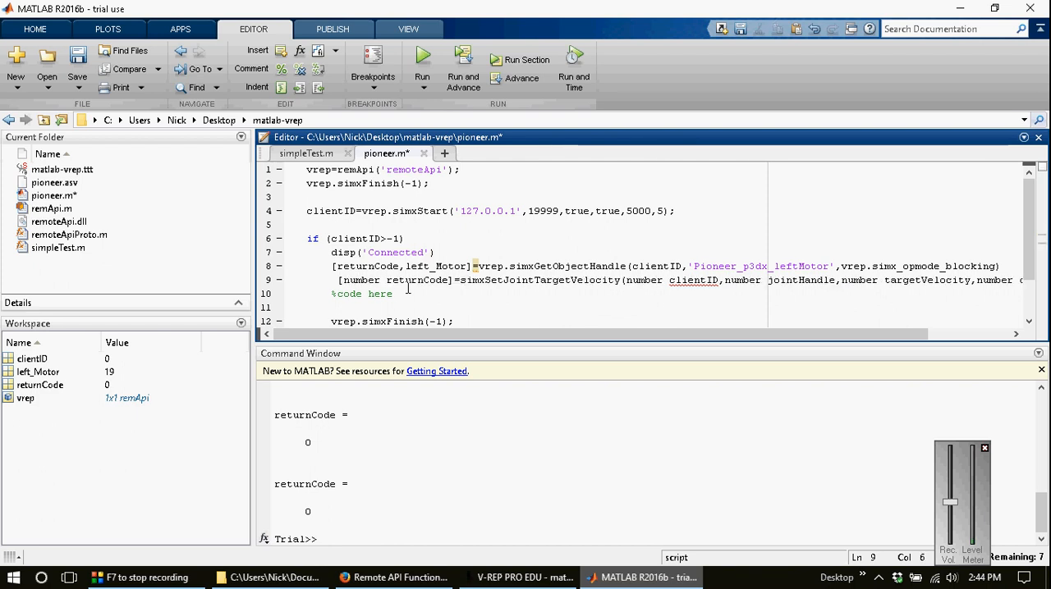
{"action": "key", "text": "Right"}
{"action": "key", "text": "ctrl+shift+Right"}
{"action": "key", "text": "Delete"}
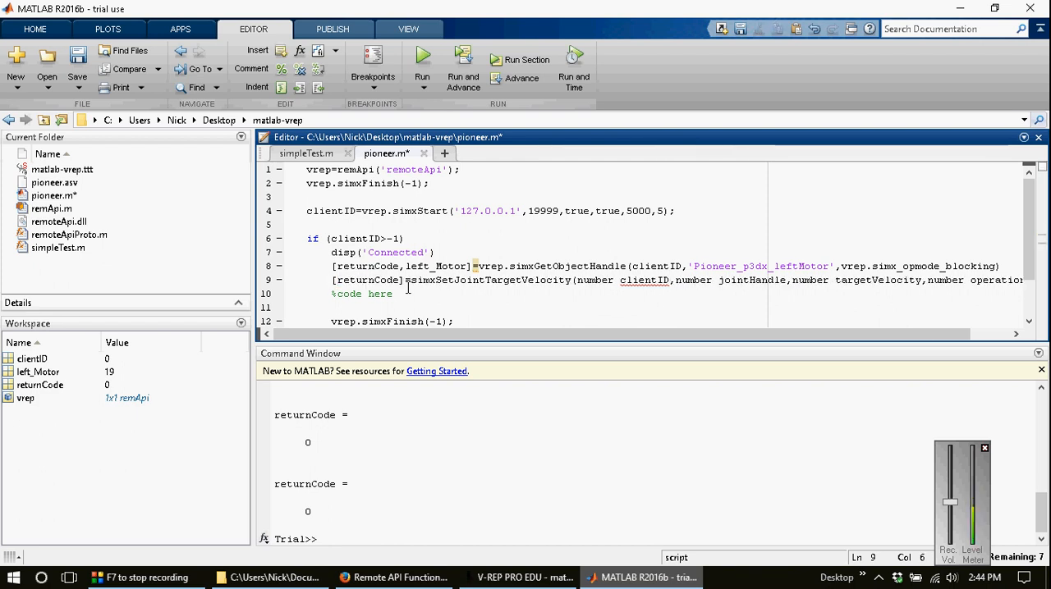
Step: Prefix simxSetJointTargetVelocity on line 9 with vrep. and remove the word number before its clientID argument
{"action": "left_click", "coordinate": [408, 286]}
{"action": "type", "text": "vrep"}
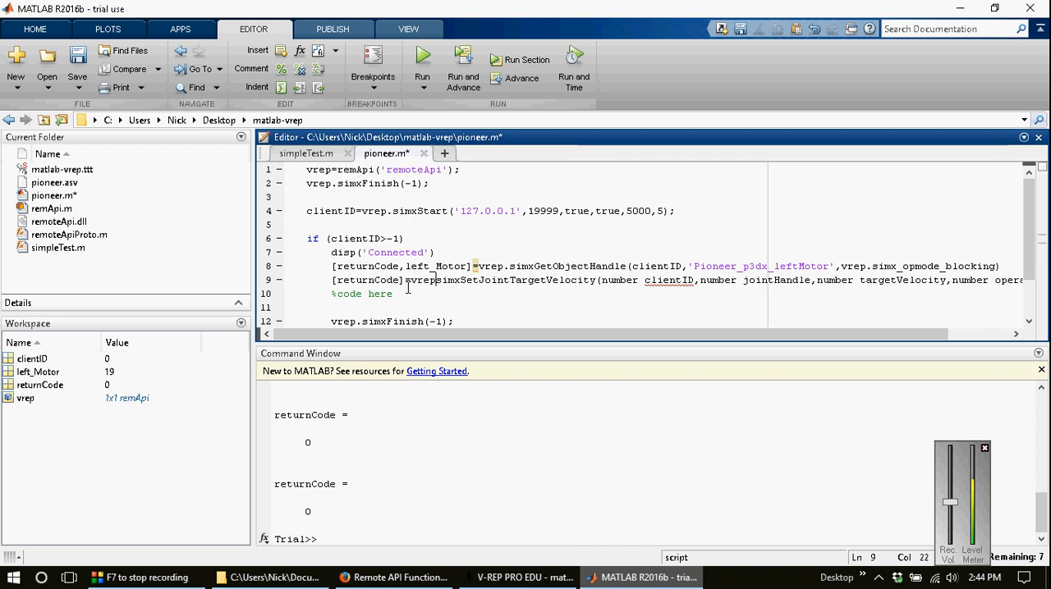
{"action": "type", "text": "."}
{"action": "key", "text": "ctrl+Right"}
{"action": "key", "text": "ctrl+Right"}
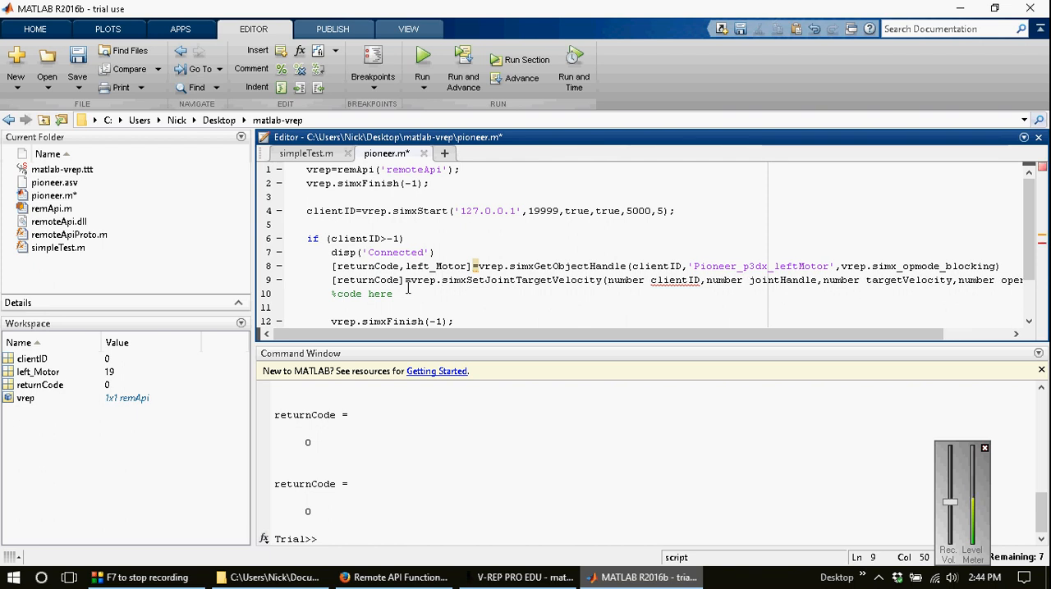
{"action": "key", "text": "ctrl+shift+Right"}
{"action": "key", "text": "Delete"}
Step: Replace the number jointHandle argument of simxSetJointTargetVelocity on line 9 with left_Motor
{"action": "key", "text": "ctrl+Right"}
{"action": "key", "text": "ctrl+Right"}
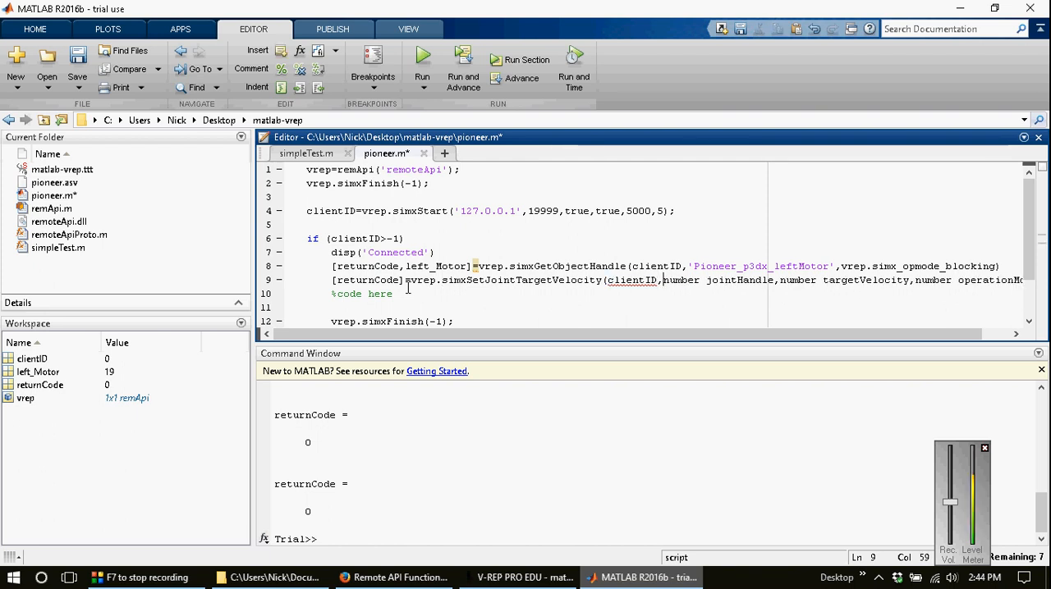
{"action": "key", "text": "ctrl+shift+Right"}
{"action": "key", "text": "ctrl+shift+Right"}
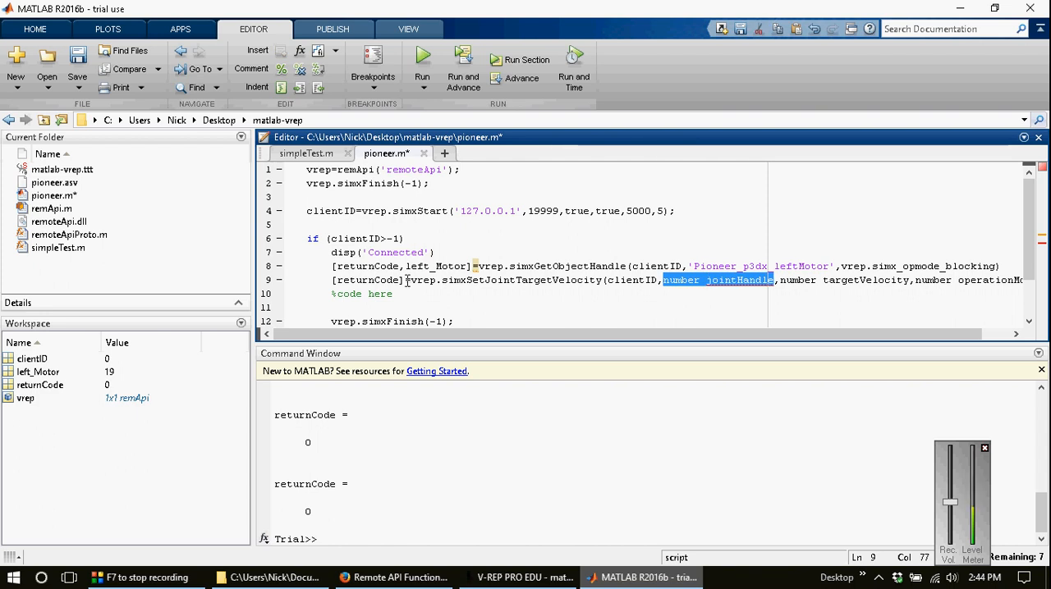
{"action": "type", "text": "left_"}
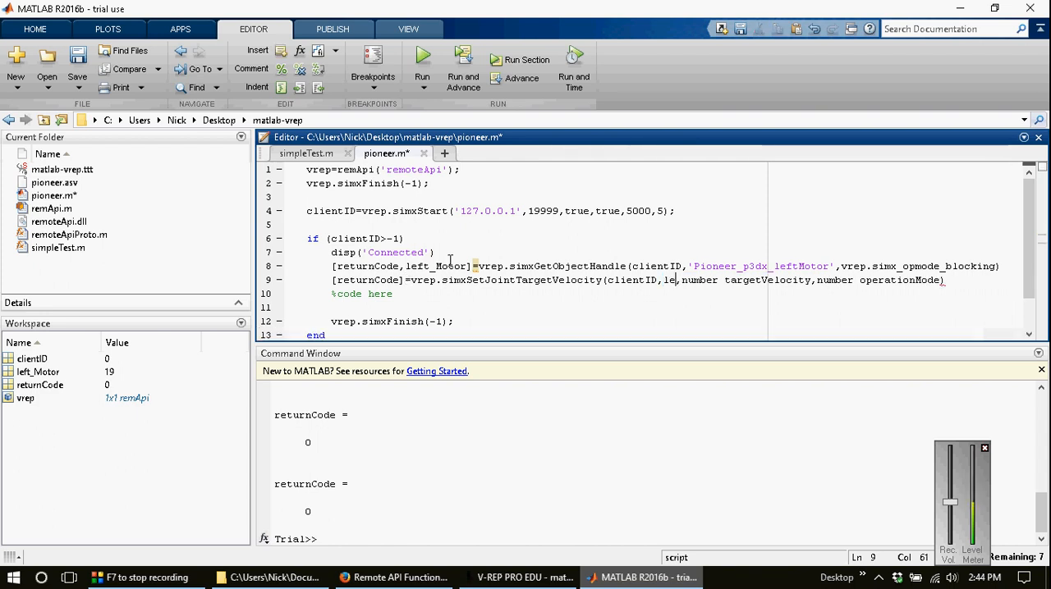
{"action": "type", "text": "Motor"}
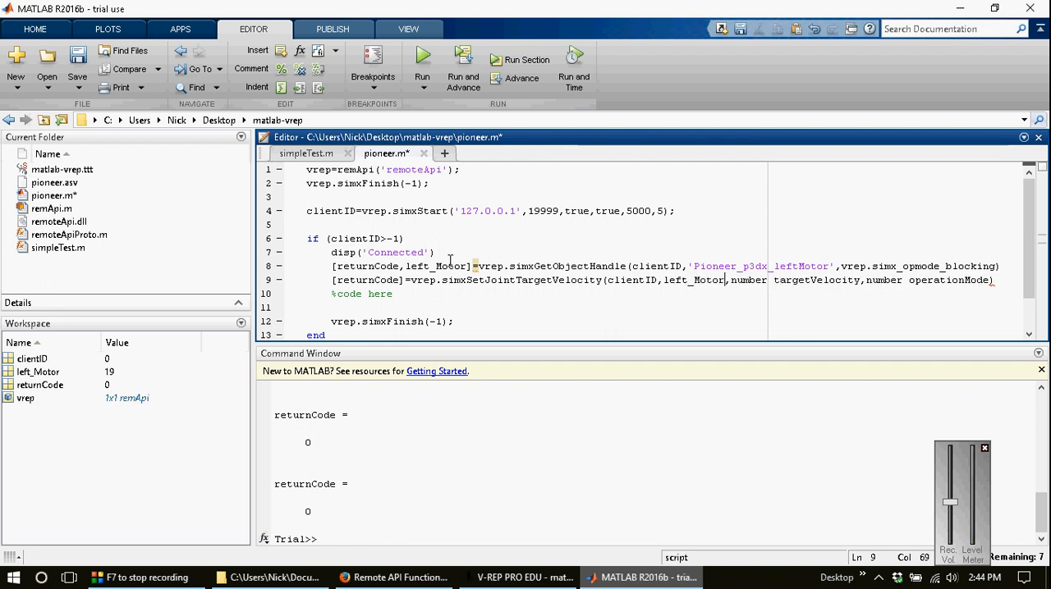
Step: Replace the number targetVelocity argument of simxSetJointTargetVelocity on line 9 with 0.1
{"action": "key", "text": "Right"}
{"action": "key", "text": "ctrl+shift+Right"}
{"action": "key", "text": "ctrl+shift+Right"}
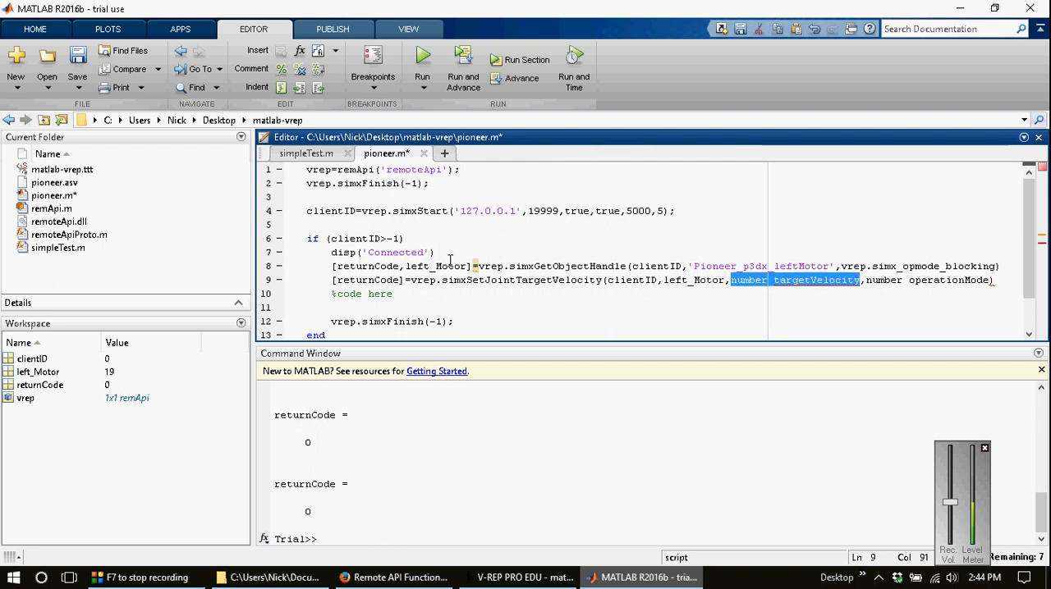
{"action": "type", "text": "0.1"}
{"action": "key", "text": "Right"}
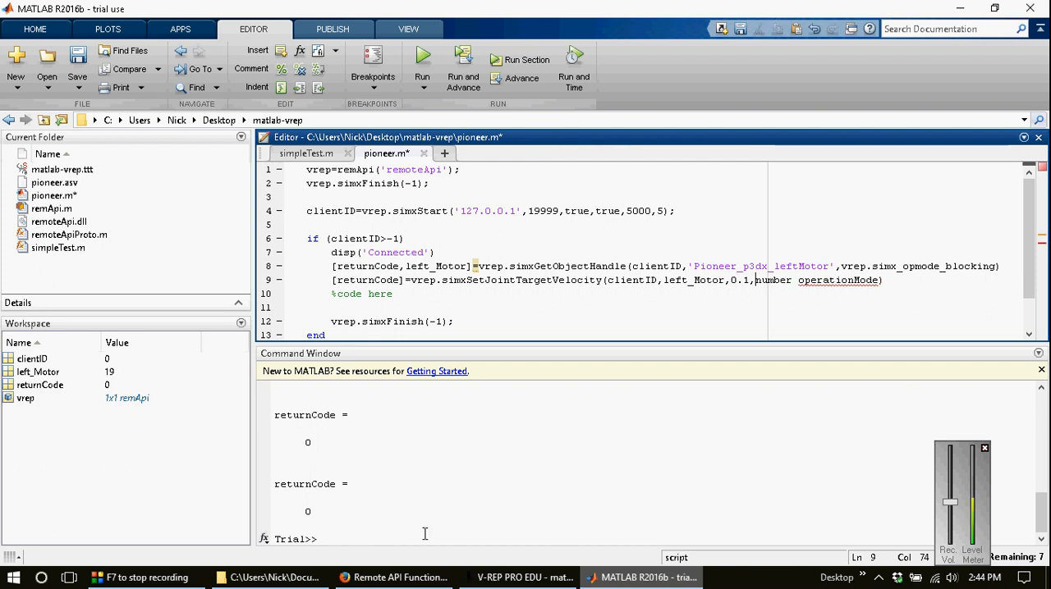
Step: Check the function's recommended operation modes in Firefox and replace number operationMode on line 9 in MATLAB with line 8's vrep.simx_opmode_blocking, saving the script
{"action": "key", "text": "alt+Tab"}
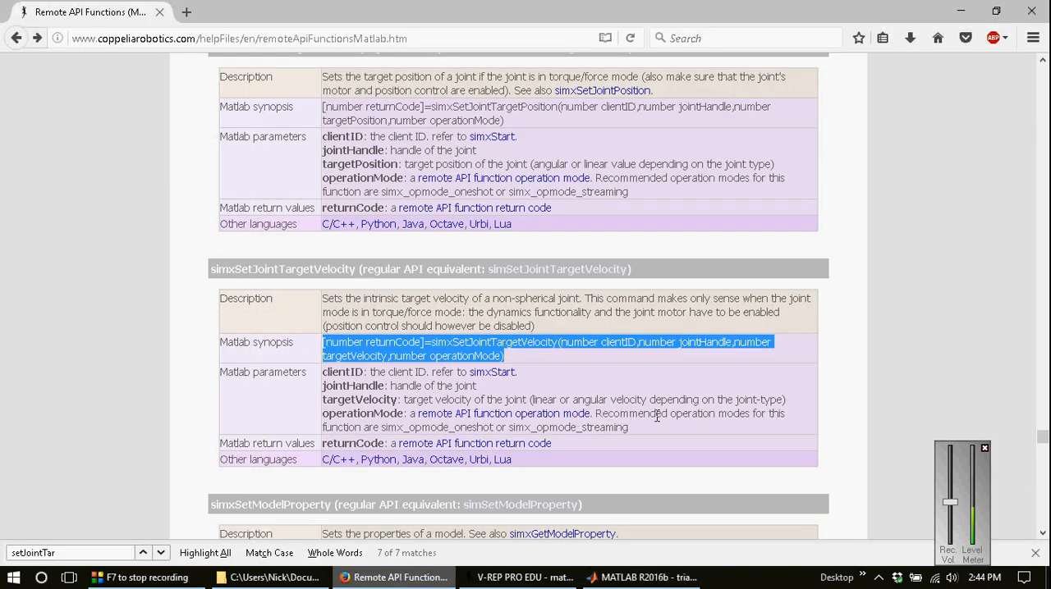
{"action": "left_click_drag", "start_coordinate": [410, 427], "coordinate": [499, 427]}
{"action": "left_click", "coordinate": [609, 431]}
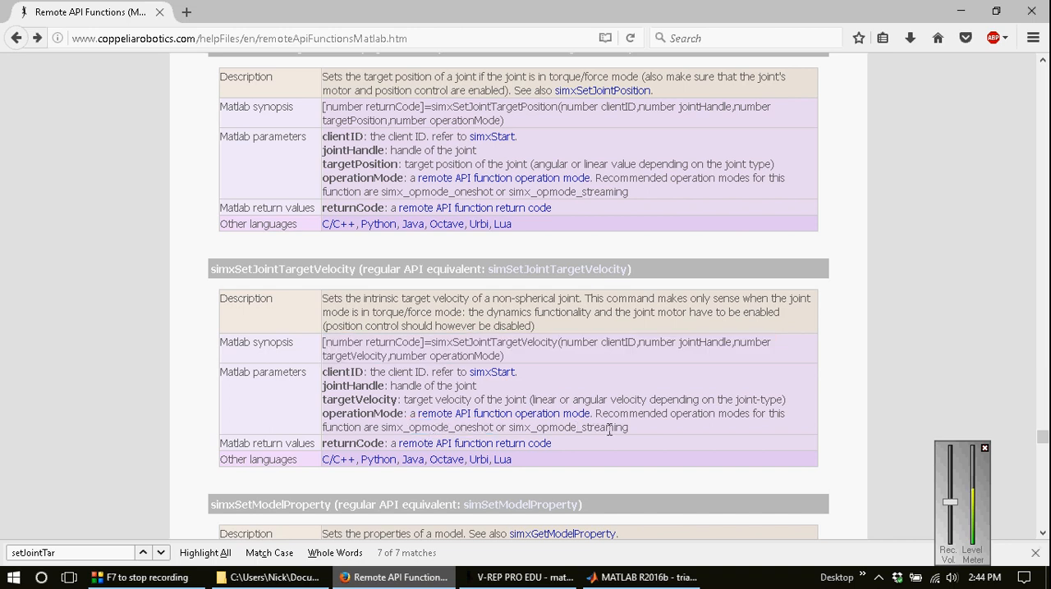
{"action": "left_click", "coordinate": [644, 578]}
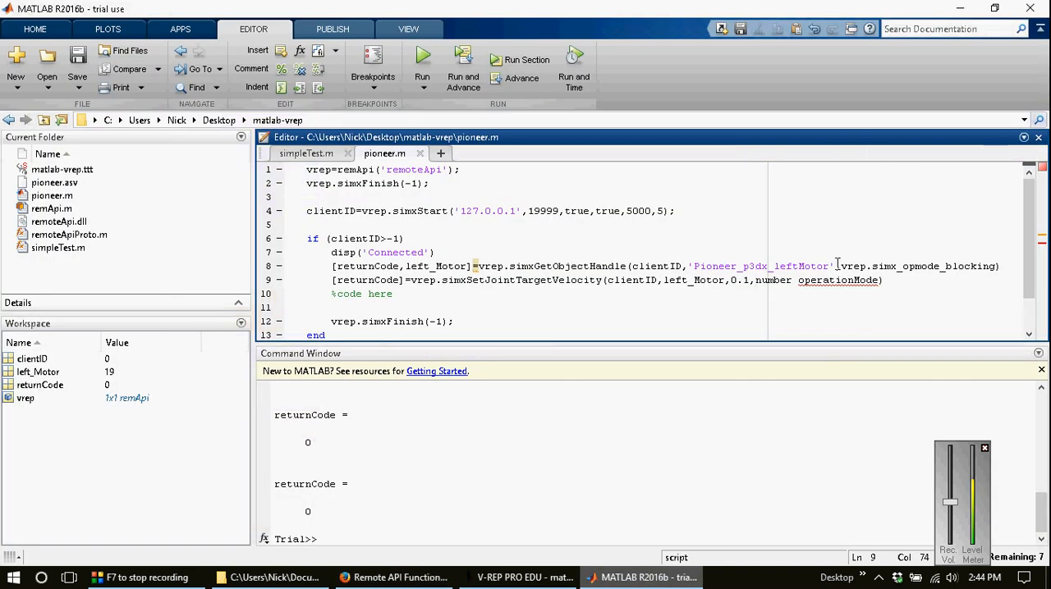
{"action": "left_click", "coordinate": [842, 268]}
{"action": "key", "text": "shift+End"}
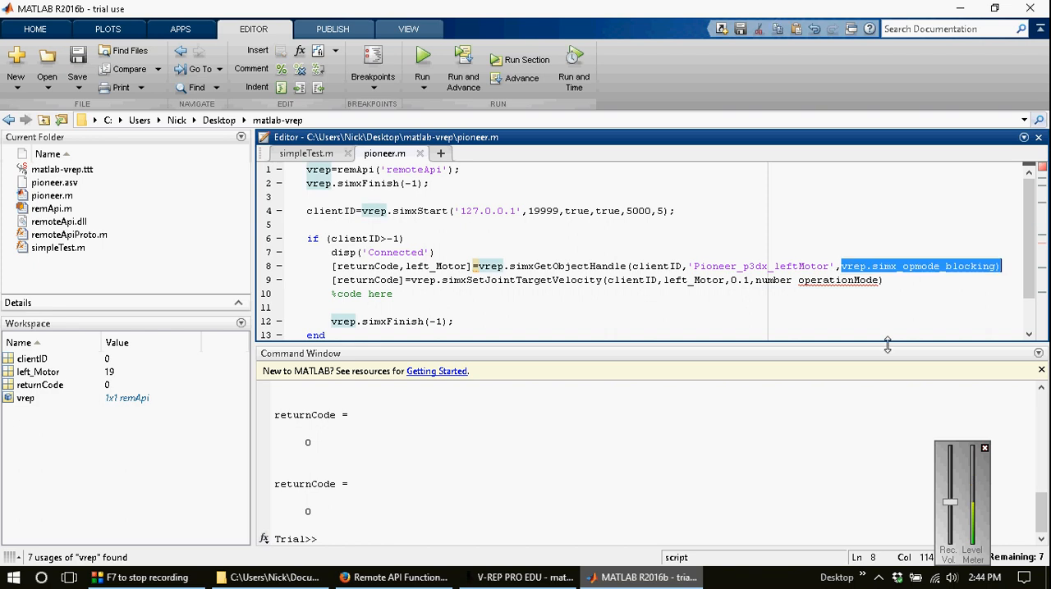
{"action": "key", "text": "ctrl+c"}
{"action": "key", "text": "Down"}
{"action": "key", "text": "Left"}
{"action": "key", "text": "ctrl+shift+Left"}
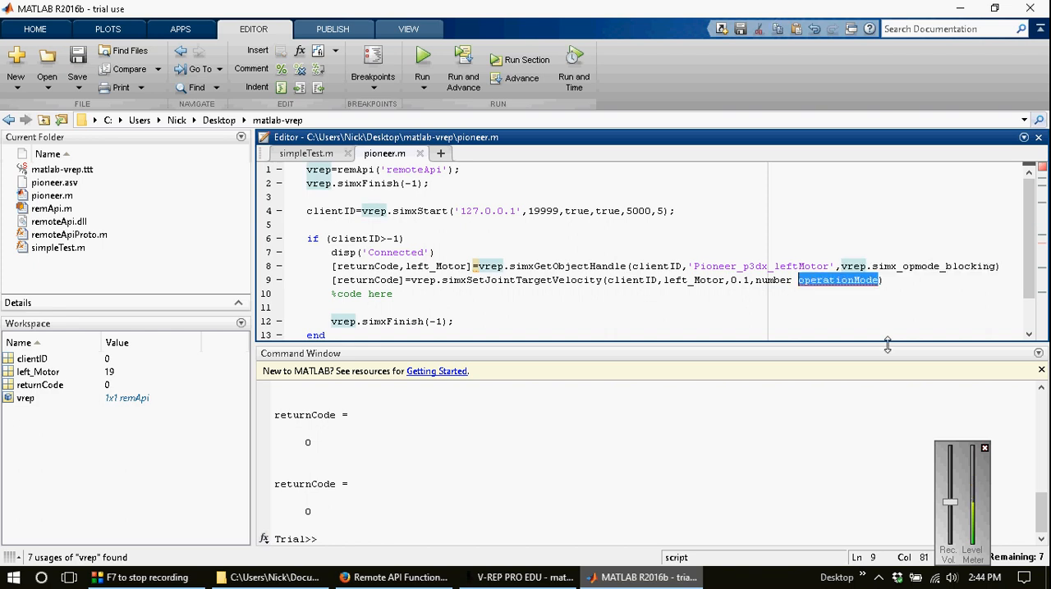
{"action": "key", "text": "ctrl+shift+Left"}
{"action": "key", "text": "ctrl+v"}
{"action": "key", "text": "ctrl+s"}
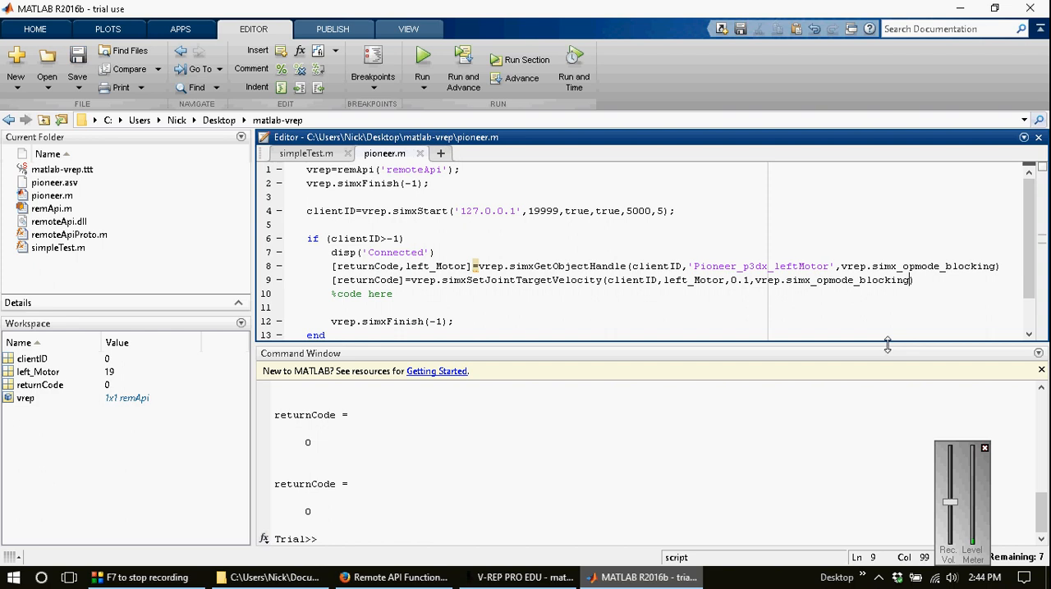
Step: Replace the %code here comment on line 10 with pause(5)
{"action": "key", "text": "Down"}
{"action": "key", "text": "shift+Home"}
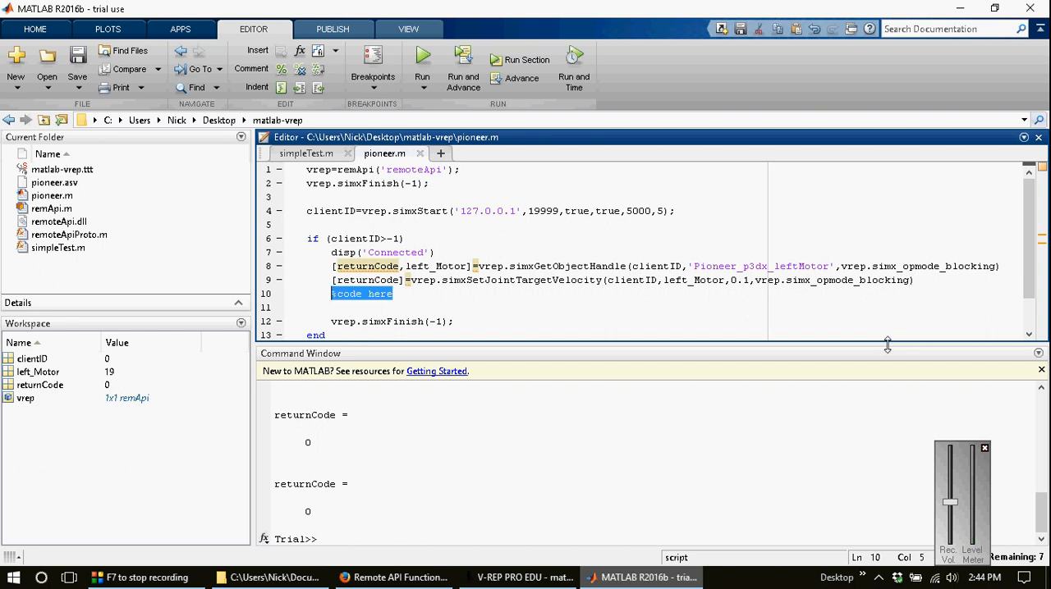
{"action": "type", "text": "pau"}
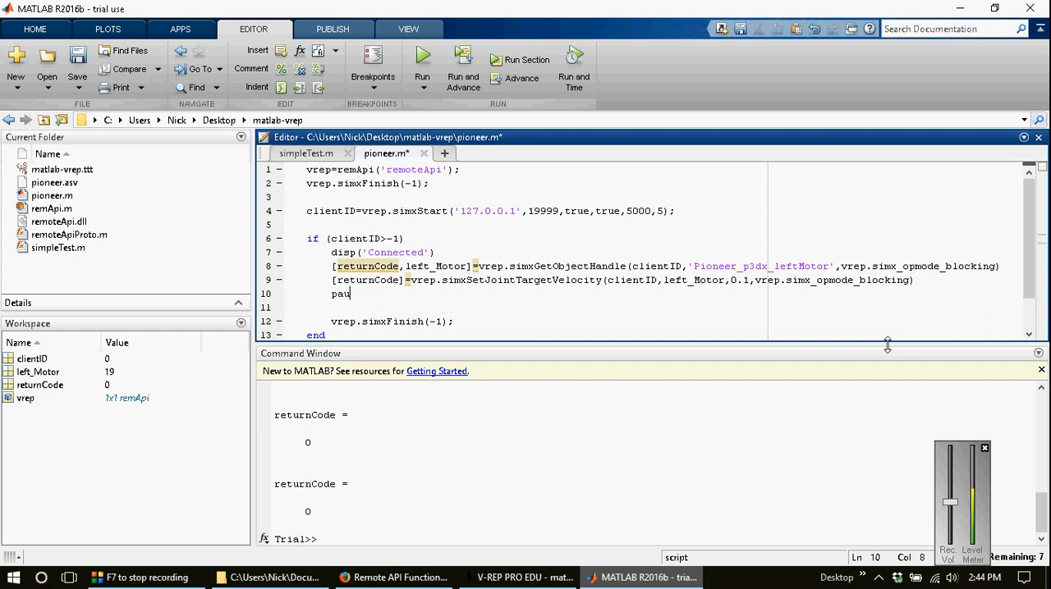
{"action": "type", "text": "se(5)"}
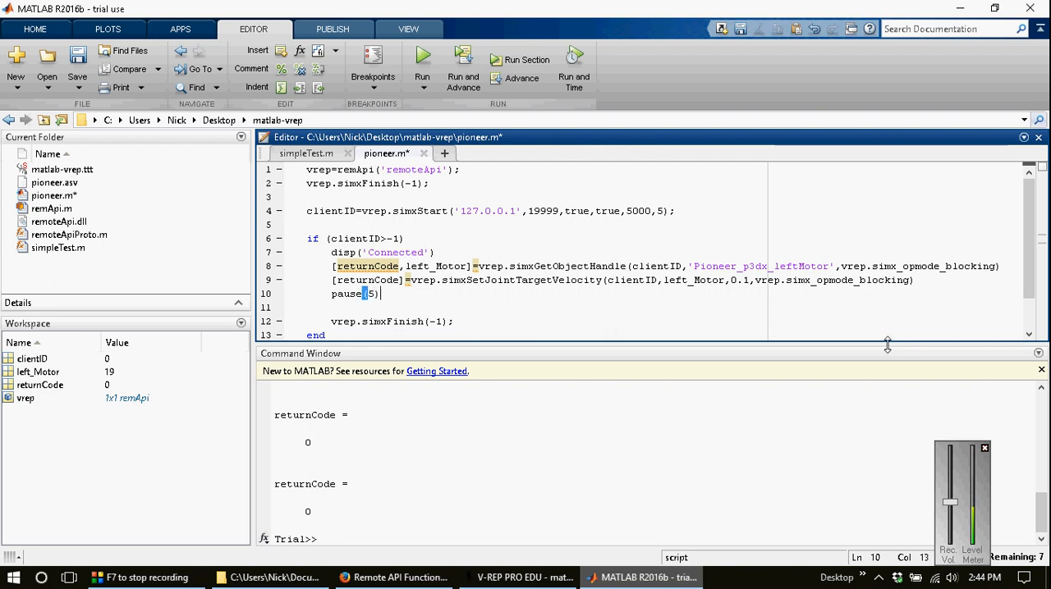
Step: Copy the simxSetJointTargetVelocity call from line 9 to a new line 11 below pause(5)
{"action": "key", "text": "Up"}
{"action": "key", "text": "End"}
{"action": "key", "text": "shift+Home"}
{"action": "key", "text": "ctrl+c"}
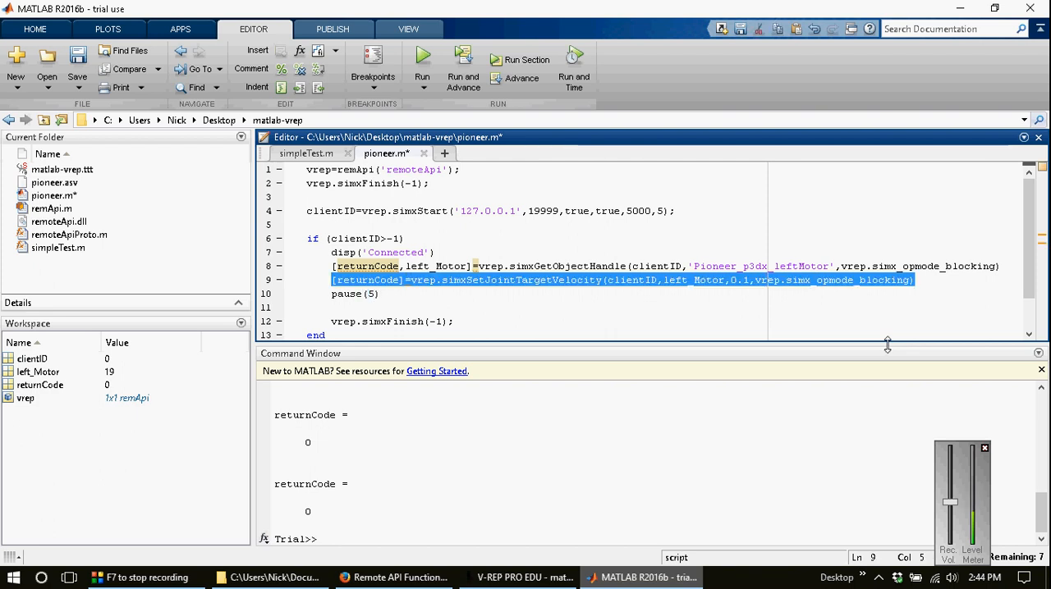
{"action": "key", "text": "Down"}
{"action": "key", "text": "End"}
{"action": "key", "text": "Return"}
{"action": "key", "text": "ctrl+v"}
Step: Change the target velocity argument on line 11 to 0 and save pioneer.m
{"action": "key", "text": "Left"}
{"action": "key", "text": "Left"}
{"action": "key", "text": "Left"}
{"action": "key", "text": "Left"}
{"action": "key", "text": "Left"}
{"action": "key", "text": "Left"}
{"action": "key", "text": "Left"}
{"action": "key", "text": "Left"}
{"action": "key", "text": "Left"}
{"action": "key", "text": "Left"}
{"action": "key", "text": "Left"}
{"action": "key", "text": "Left"}
{"action": "key", "text": "Left"}
{"action": "key", "text": "Left"}
{"action": "key", "text": "Left"}
{"action": "key", "text": "Left"}
{"action": "key", "text": "Left"}
{"action": "key", "text": "Left"}
{"action": "key", "text": "Left"}
{"action": "key", "text": "Left"}
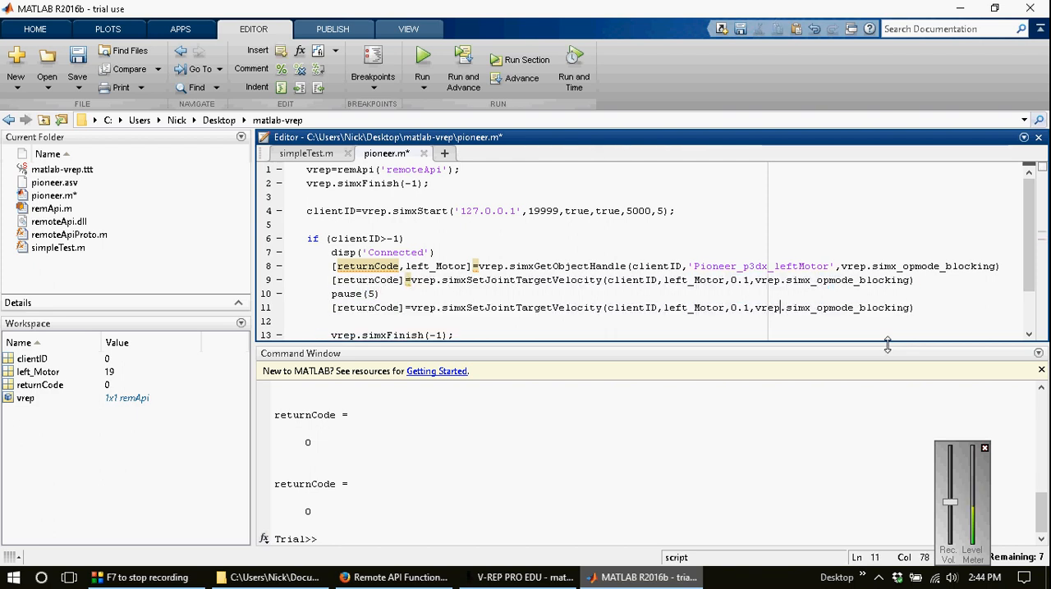
{"action": "key", "text": "BackSpace"}
{"action": "key", "text": "BackSpace"}
{"action": "key", "text": "ctrl+s"}
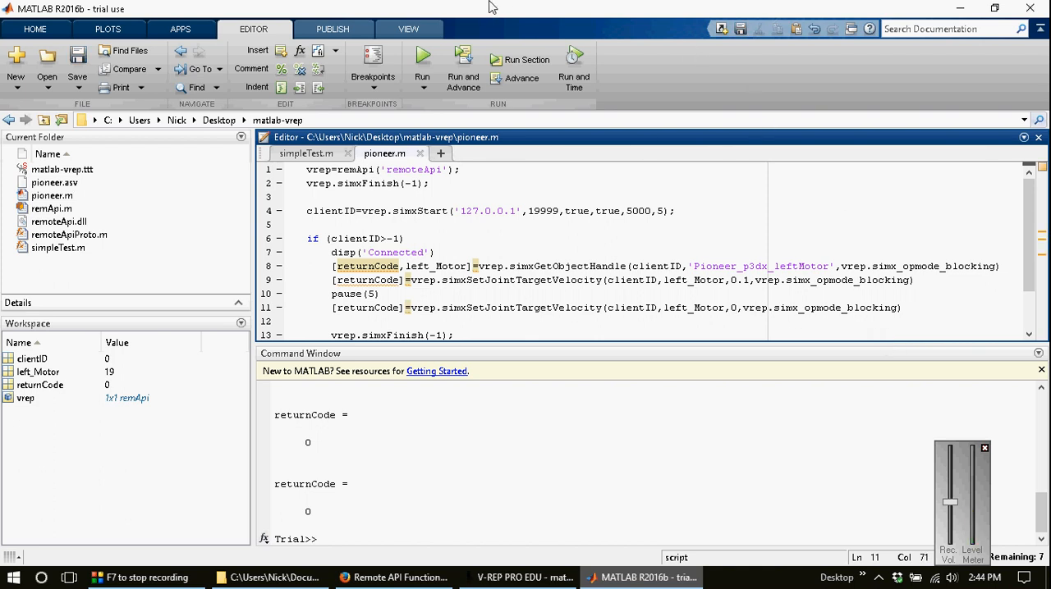
Step: Tile the MATLAB and V-REP windows side by side and start the simulation in V-REP
{"action": "key", "text": "super+Right"}
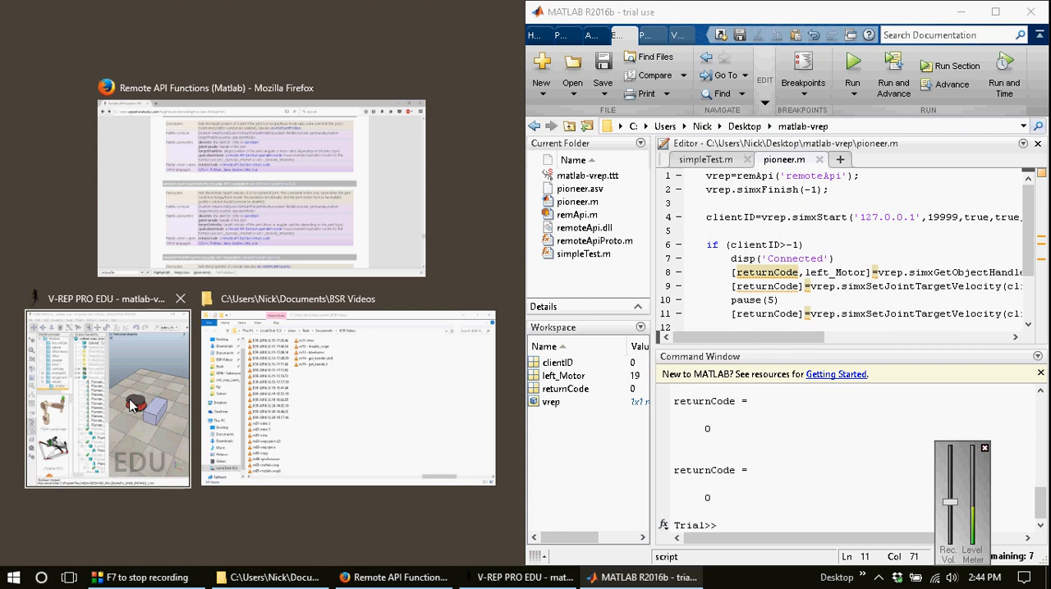
{"action": "left_click", "coordinate": [184, 328]}
{"action": "left_click", "coordinate": [517, 54]}
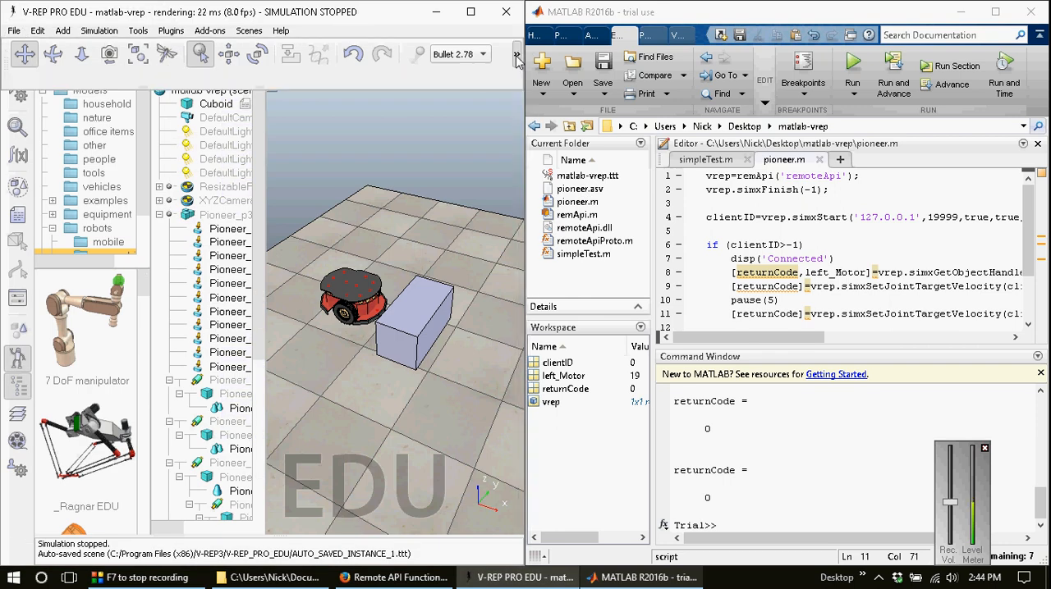
{"action": "left_click", "coordinate": [222, 81]}
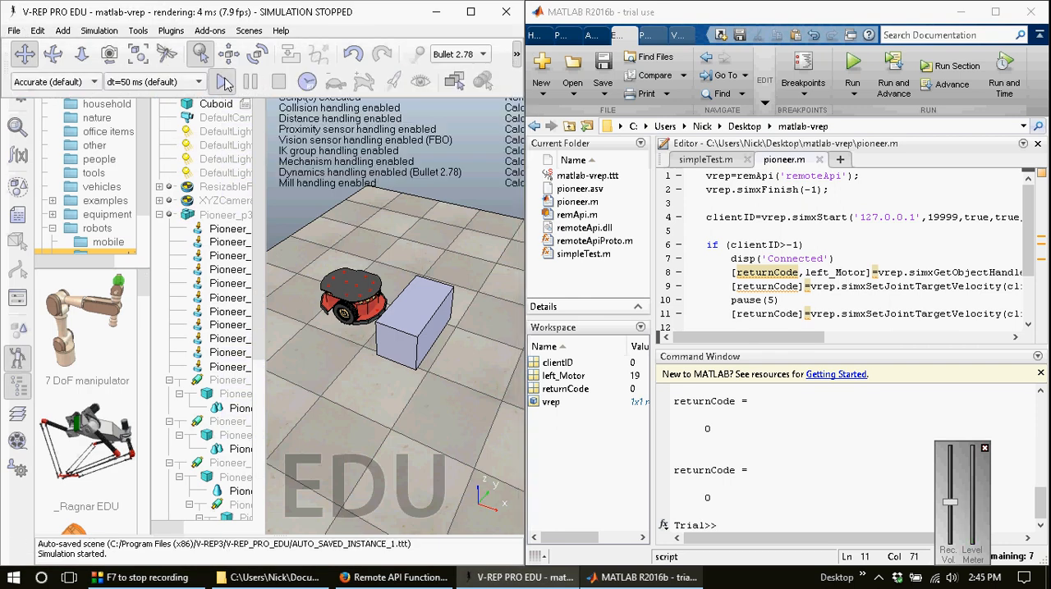
Step: Run pioneer.m in MATLAB while the V-REP simulation is running and maximize the MATLAB window
{"action": "left_click", "coordinate": [784, 220]}
{"action": "left_click", "coordinate": [852, 66]}
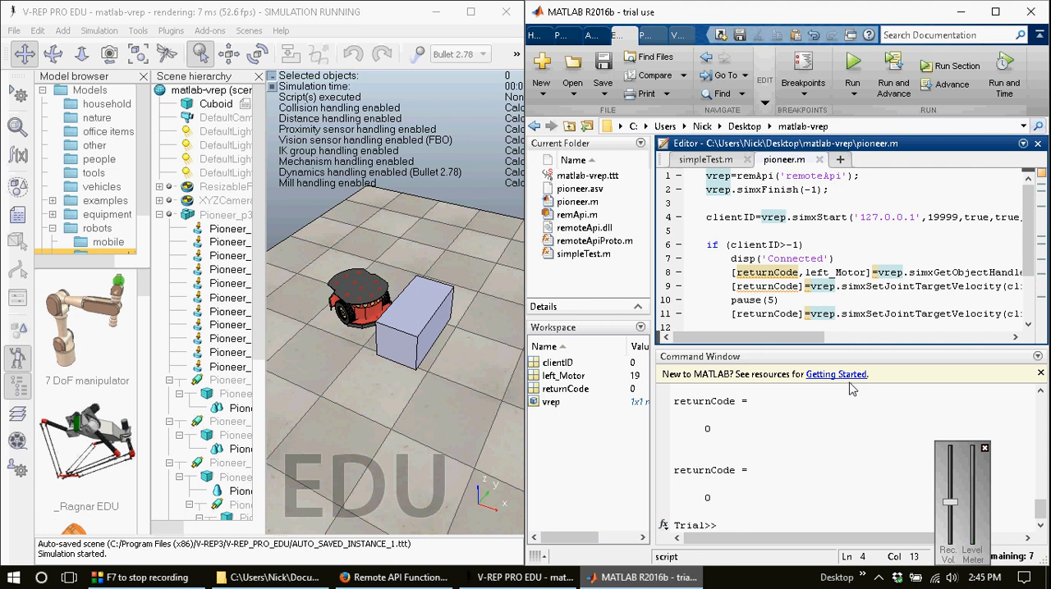
{"action": "left_click_drag", "start_coordinate": [819, 8], "coordinate": [818, 11]}
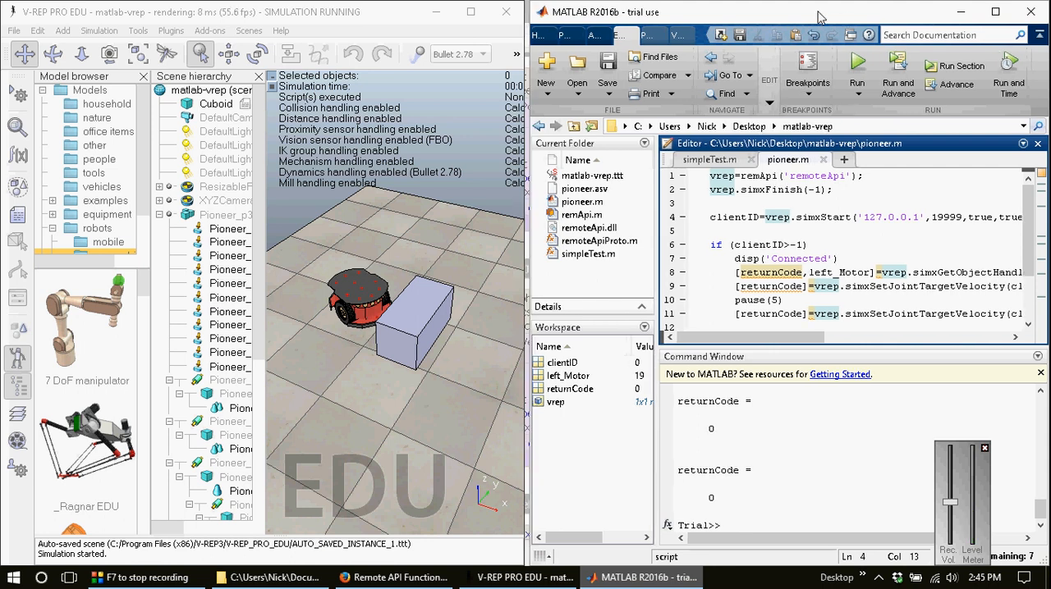
{"action": "double_click", "coordinate": [820, 15]}
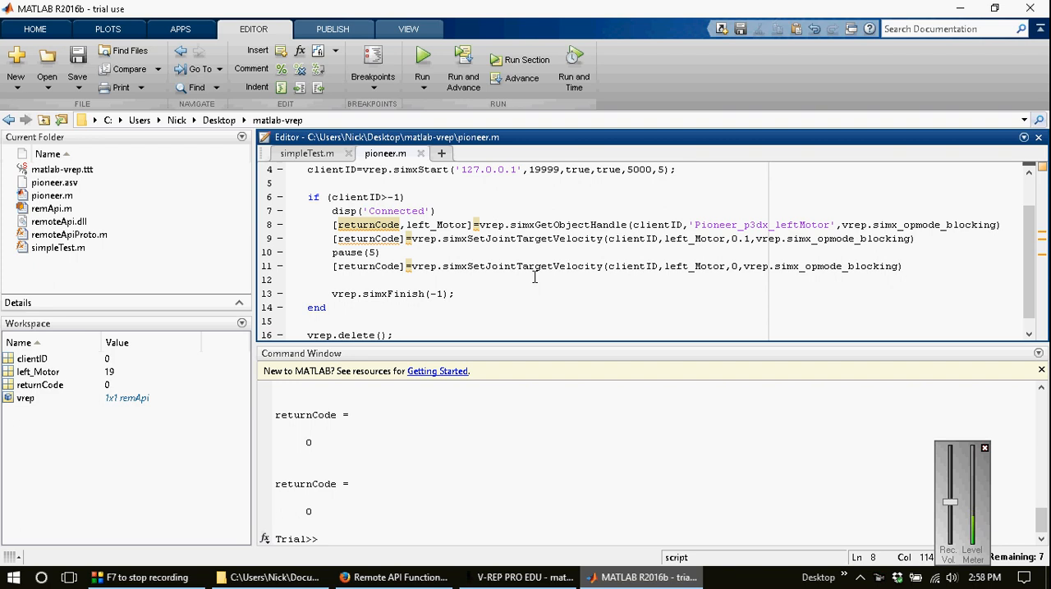
Step: Add a %Handle comment above the simxGetObjectHandle line, and a blank line and %Other Code comment below it
{"action": "left_click", "coordinate": [462, 211]}
{"action": "key", "text": "Return"}
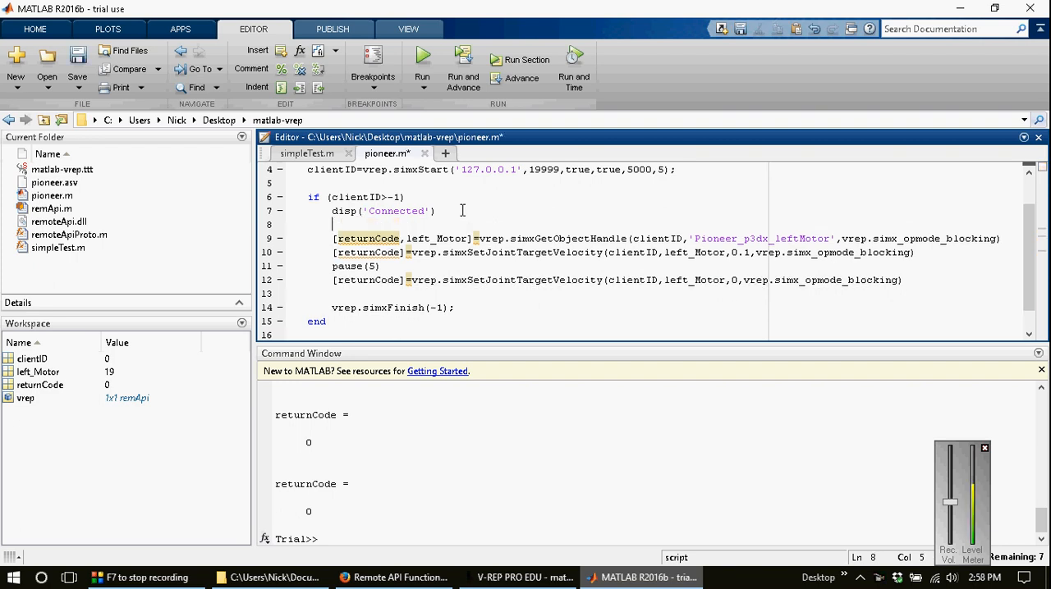
{"action": "type", "text": "%Handle"}
{"action": "key", "text": "Down"}
{"action": "key", "text": "End"}
{"action": "key", "text": "Return"}
{"action": "key", "text": "Return"}
{"action": "type", "text": "%"}
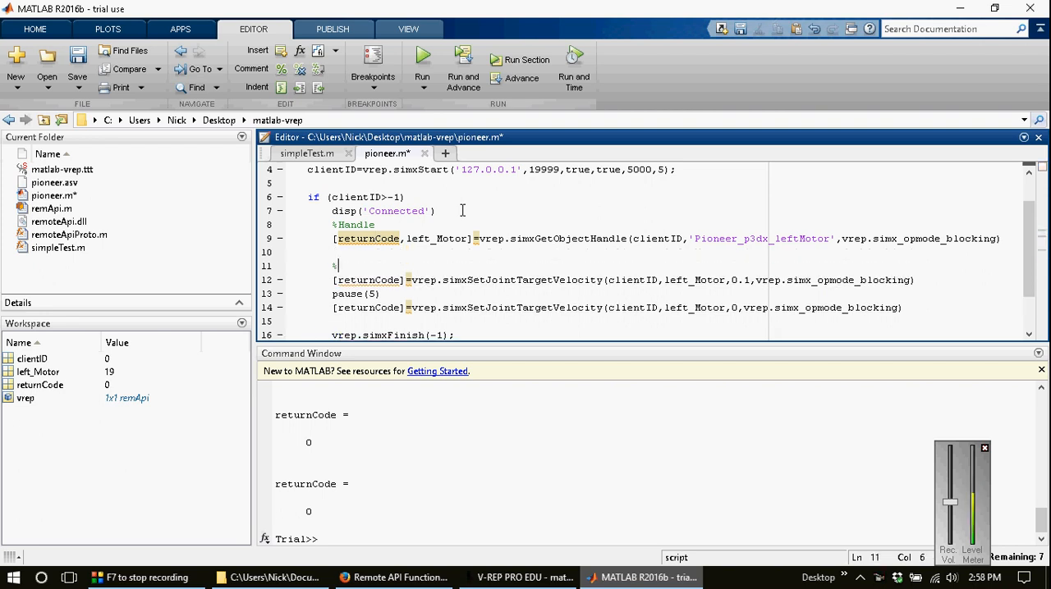
{"action": "type", "text": "Other Code"}
Step: End the simxGetObjectHandle line and both simxSetJointTargetVelocity lines with semicolons and save pioneer.m
{"action": "left_click", "coordinate": [1009, 241]}
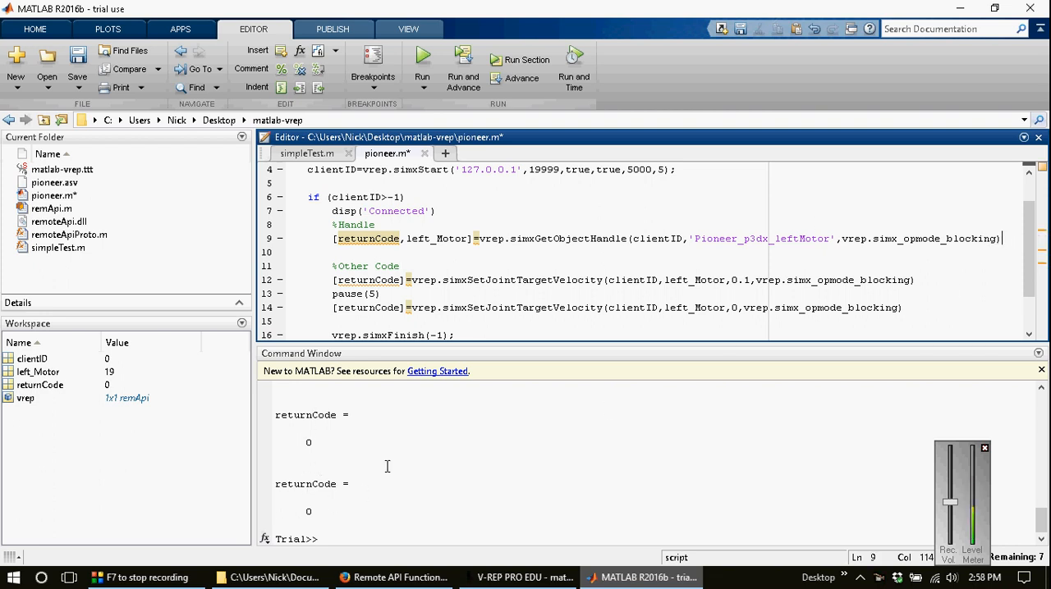
{"action": "type", "text": ";"}
{"action": "left_click", "coordinate": [920, 280]}
{"action": "type", "text": ";"}
{"action": "left_click", "coordinate": [918, 310]}
{"action": "type", "text": ";"}
{"action": "key", "text": "ctrl+s"}
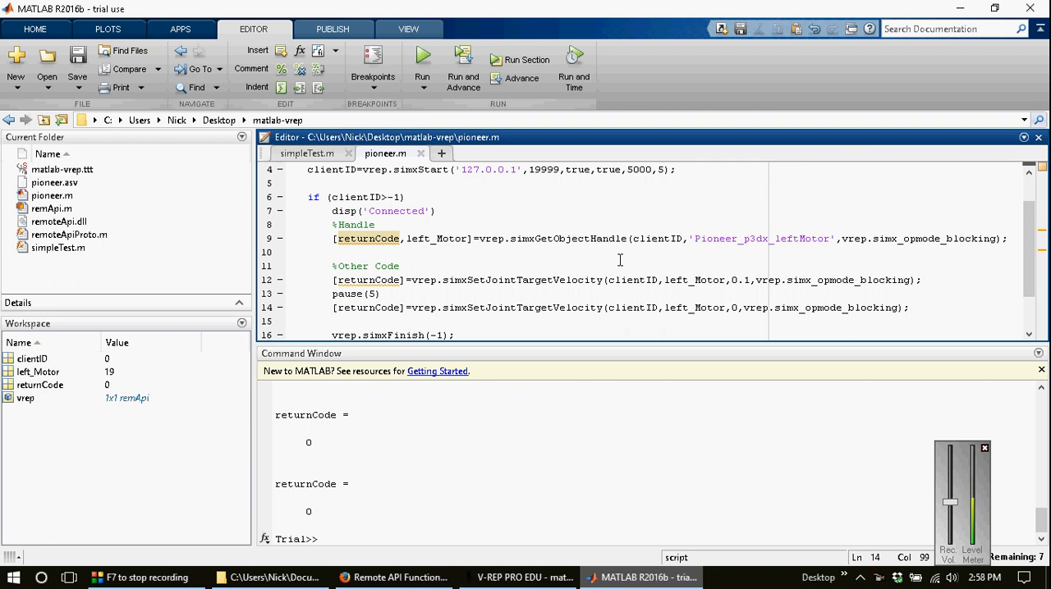
Step: Switch to V-REP and examine the placement and direction of the Pioneer_p3dx ultrasonic sensors, including sensors 12, 3, 4 and 5
{"action": "left_click", "coordinate": [534, 577]}
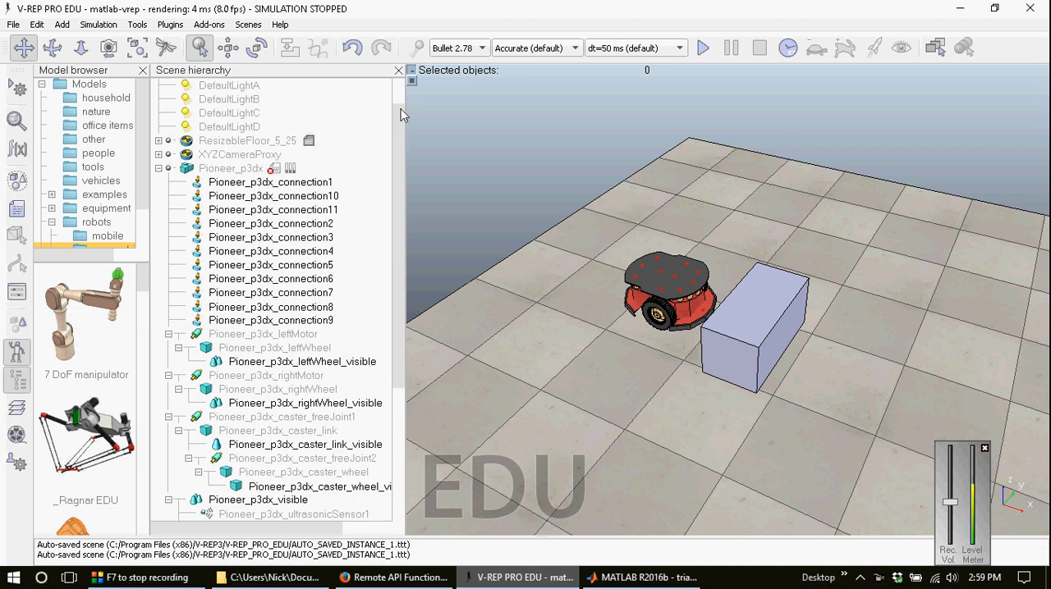
{"action": "left_click_drag", "start_coordinate": [404, 117], "coordinate": [402, 299]}
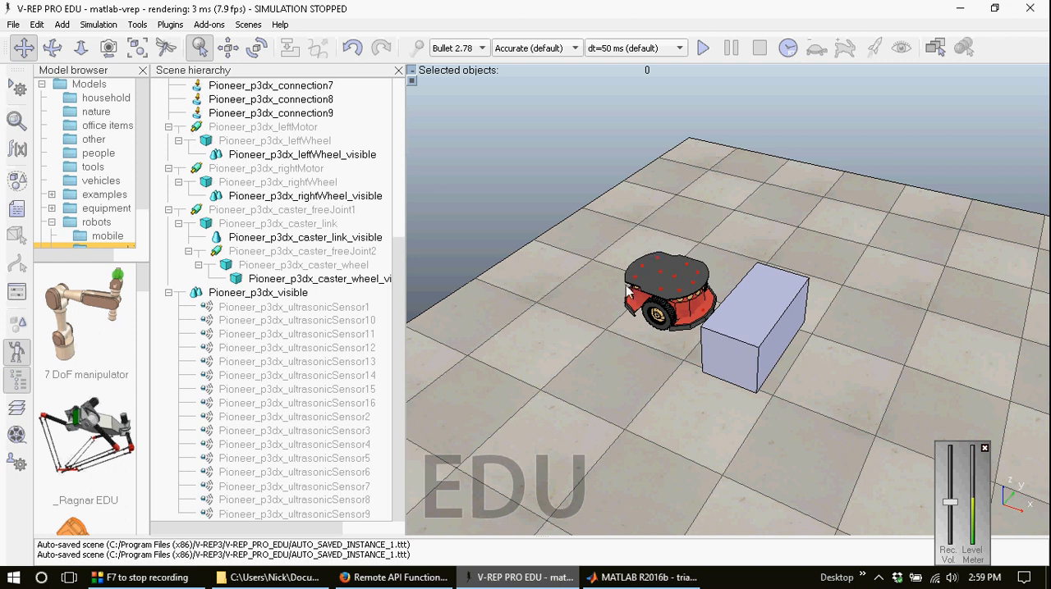
{"action": "left_click", "coordinate": [306, 310]}
{"action": "left_click", "coordinate": [305, 348]}
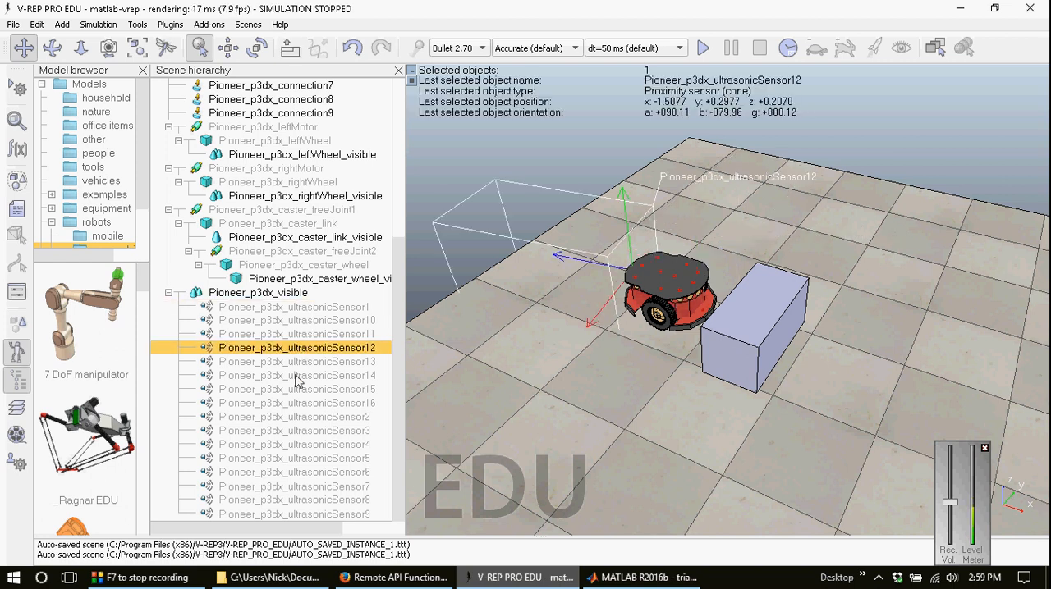
{"action": "left_click", "coordinate": [297, 376]}
{"action": "left_click", "coordinate": [294, 431]}
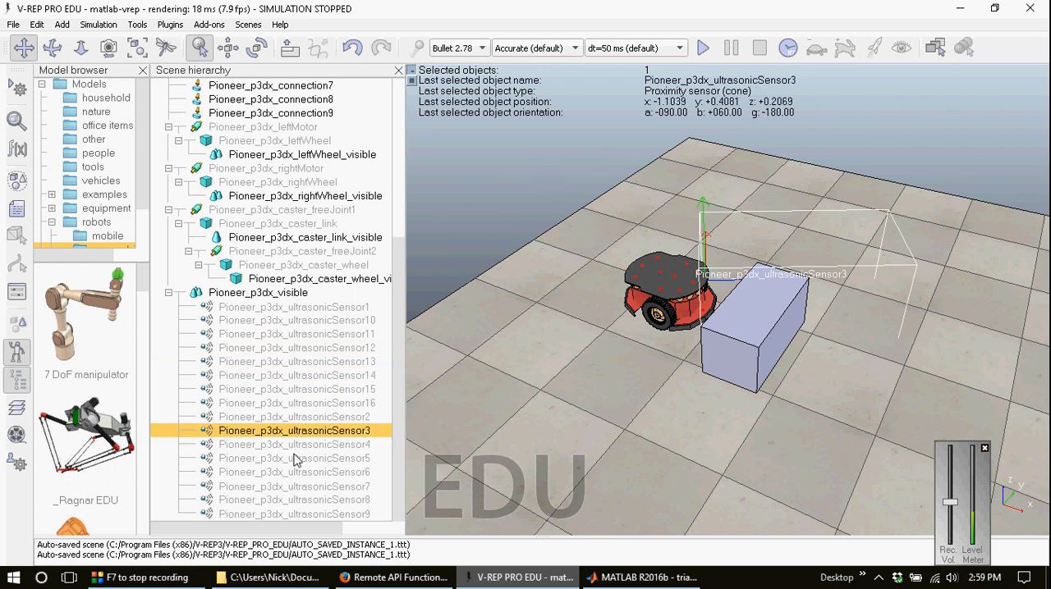
{"action": "left_click", "coordinate": [310, 350]}
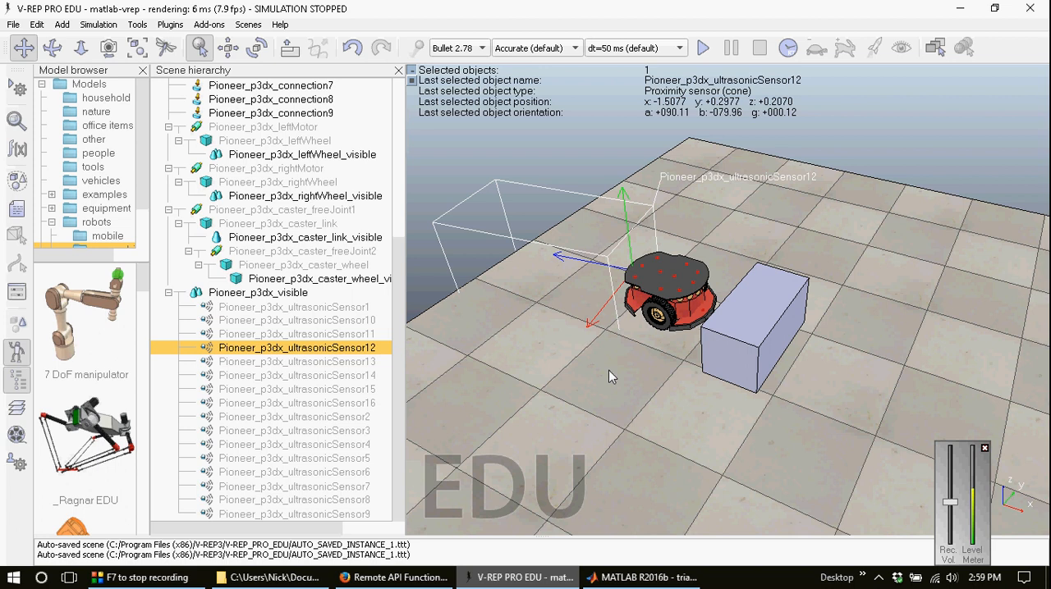
{"action": "left_click", "coordinate": [334, 447]}
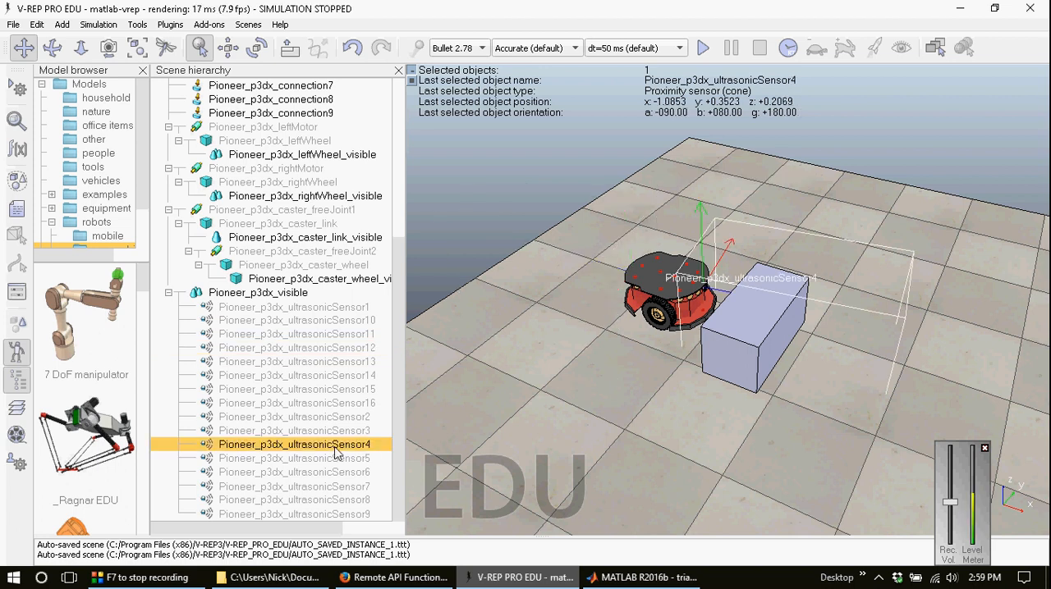
{"action": "left_click", "coordinate": [337, 454]}
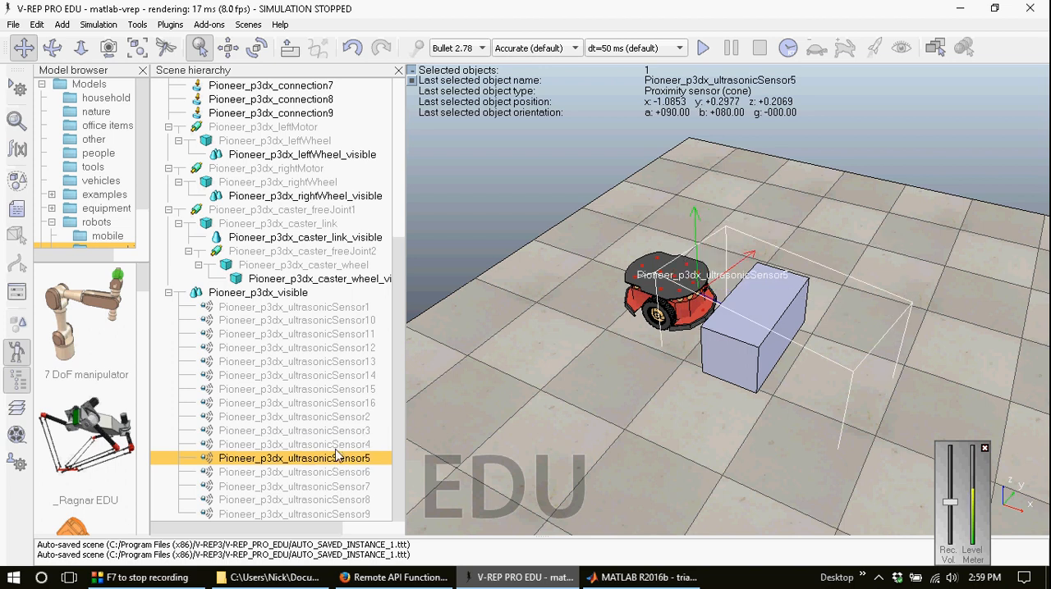
{"action": "left_click", "coordinate": [336, 445]}
{"action": "left_click", "coordinate": [339, 458]}
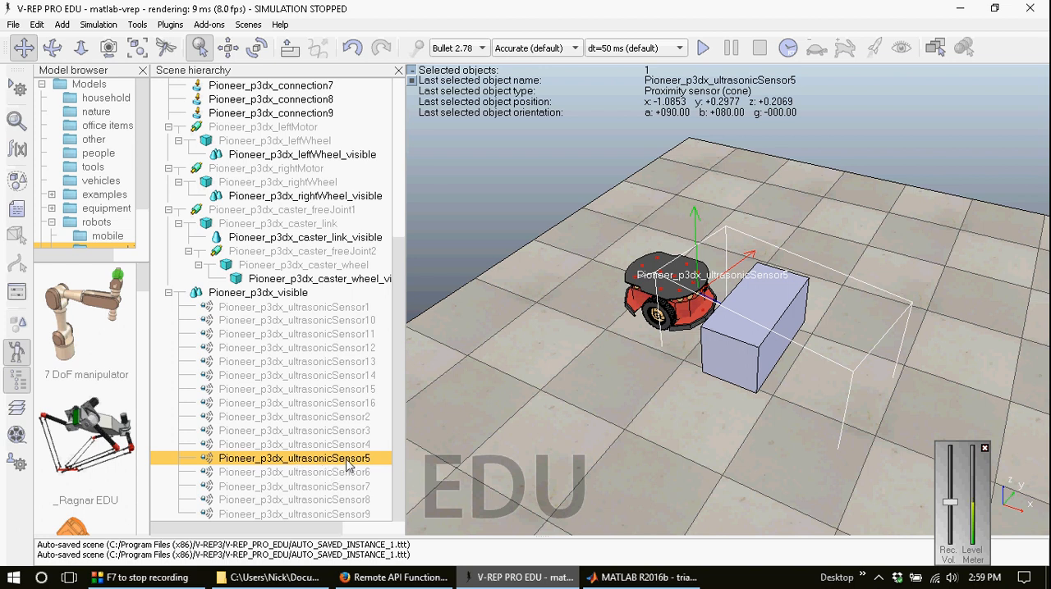
Step: Duplicate the simxGetObjectHandle call from line 9 on a new line 10 of pioneer.m in MATLAB
{"action": "left_click", "coordinate": [640, 577]}
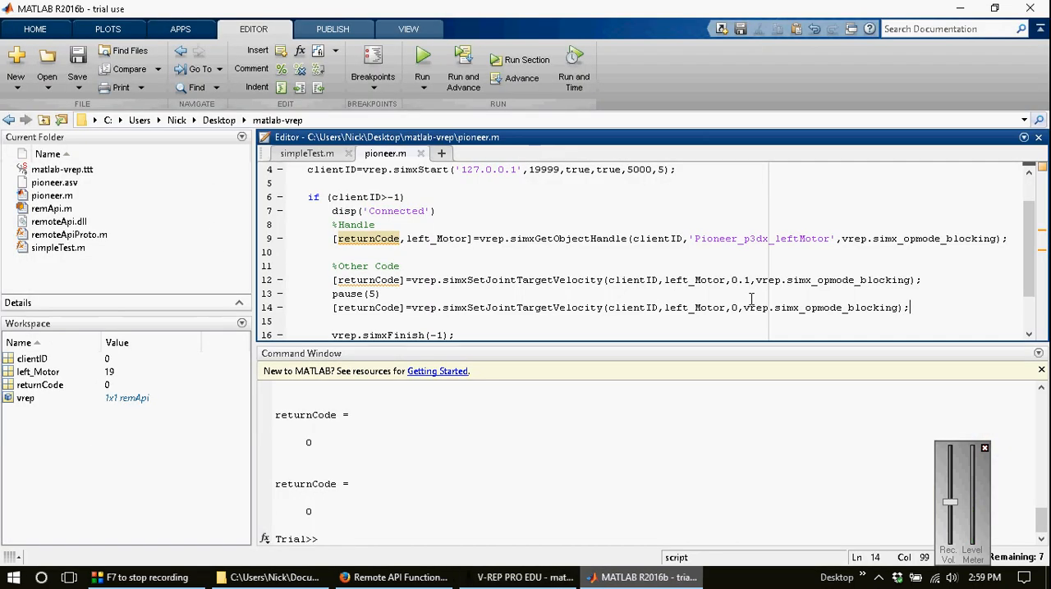
{"action": "left_click", "coordinate": [757, 240]}
{"action": "key", "text": "shift+Home"}
{"action": "key", "text": "ctrl+c"}
{"action": "key", "text": "End"}
{"action": "key", "text": "Return"}
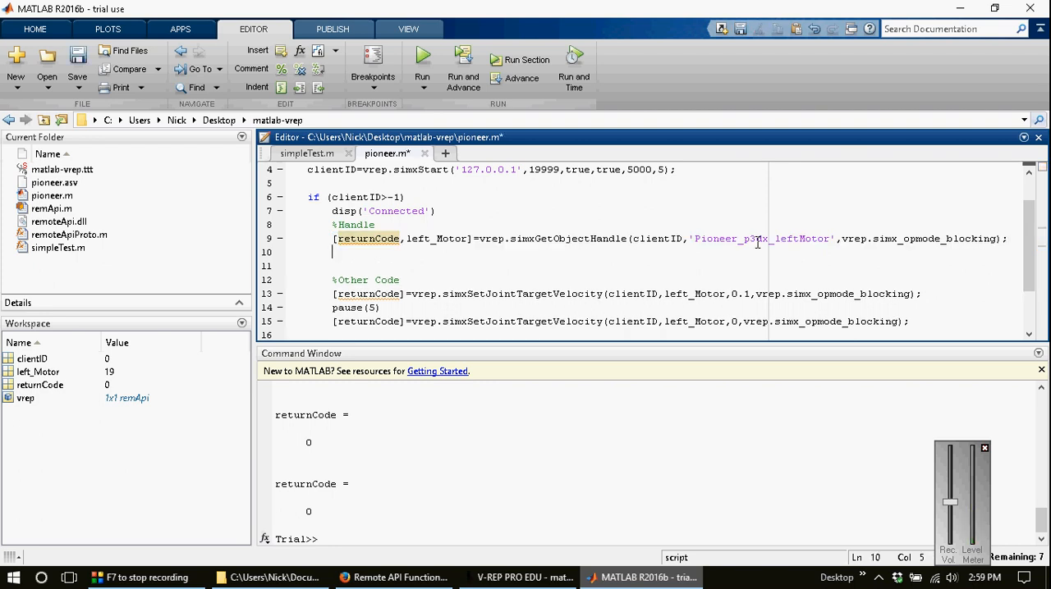
{"action": "key", "text": "ctrl+v"}
{"action": "left_click", "coordinate": [776, 253]}
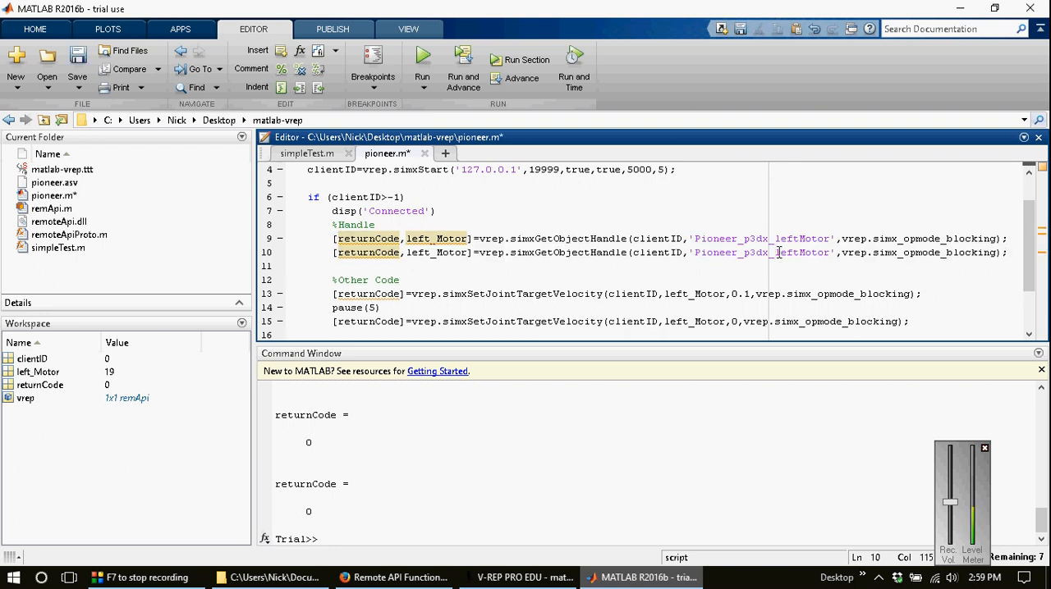
Step: Change the object name in the simxGetObjectHandle call on line 10 to 'Pioneer_p3dx_ultrasonicSensor5'
{"action": "key", "text": "shift+Right"}
{"action": "key", "text": "shift+Right"}
{"action": "key", "text": "shift+Right"}
{"action": "key", "text": "shift+Right"}
{"action": "key", "text": "shift+Right"}
{"action": "key", "text": "shift+Right"}
{"action": "key", "text": "shift+Right"}
{"action": "key", "text": "shift+Right"}
{"action": "key", "text": "shift+Right"}
{"action": "key", "text": "shift+Right"}
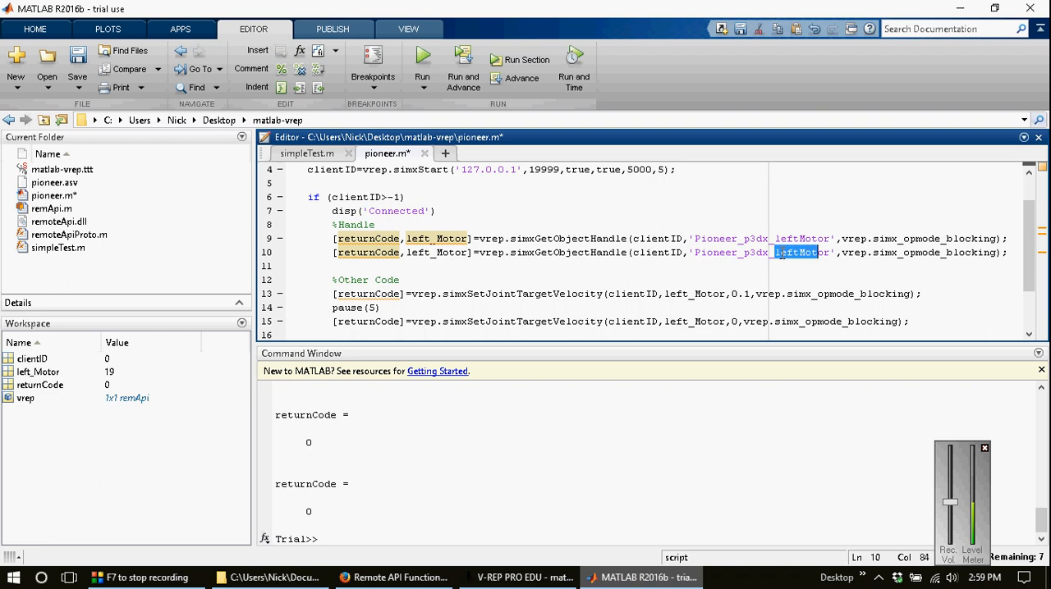
{"action": "type", "text": "r"}
{"action": "type", "text": "rasonic"}
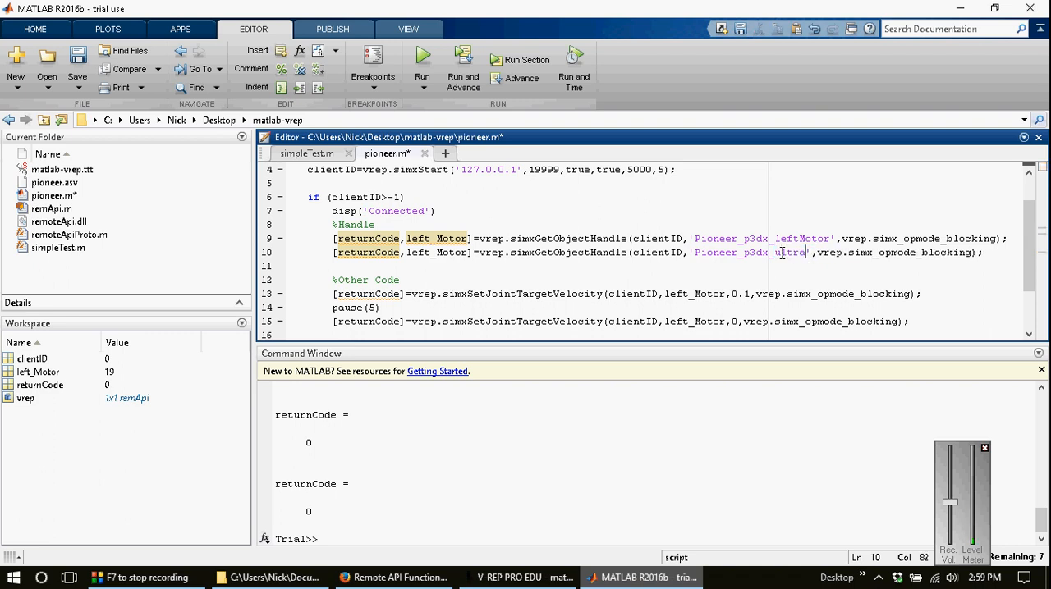
{"action": "type", "text": "Sensor5"}
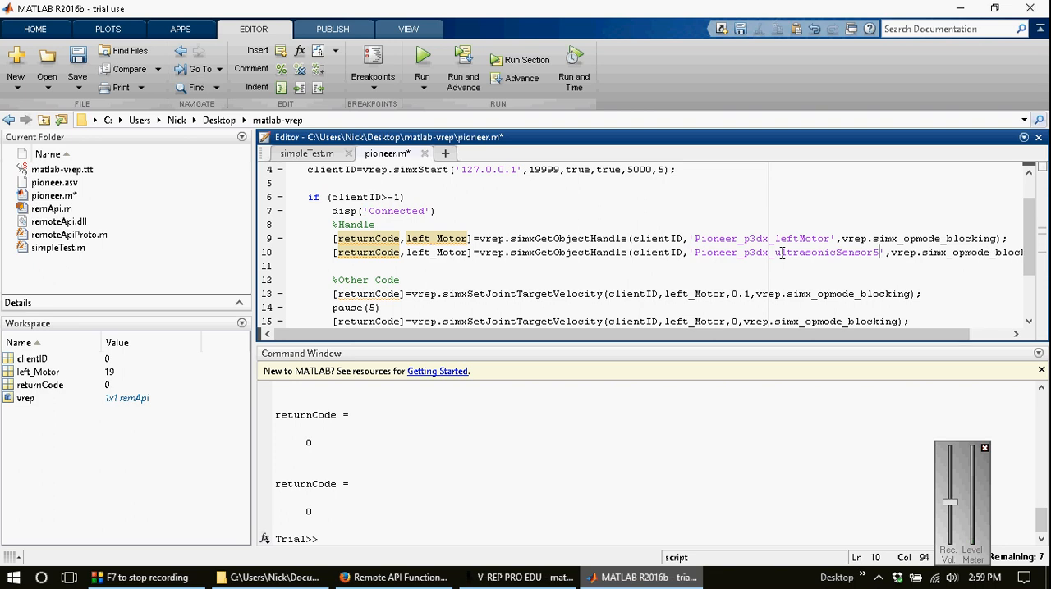
Step: Rename the output variable left_Motor on line 10 to front_Sensor, leaving the other left_Motor instances as they are
{"action": "key", "text": "ctrl+Right"}
{"action": "key", "text": "ctrl+Right"}
{"action": "key", "text": "shift+Right"}
{"action": "key", "text": "shift+Right"}
{"action": "key", "text": "shift+Right"}
{"action": "key", "text": "shift+Right"}
{"action": "key", "text": "shift+Right"}
{"action": "key", "text": "shift+Right"}
{"action": "key", "text": "shift+Right"}
{"action": "key", "text": "shift+Right"}
{"action": "key", "text": "shift+Right"}
{"action": "key", "text": "shift+Right"}
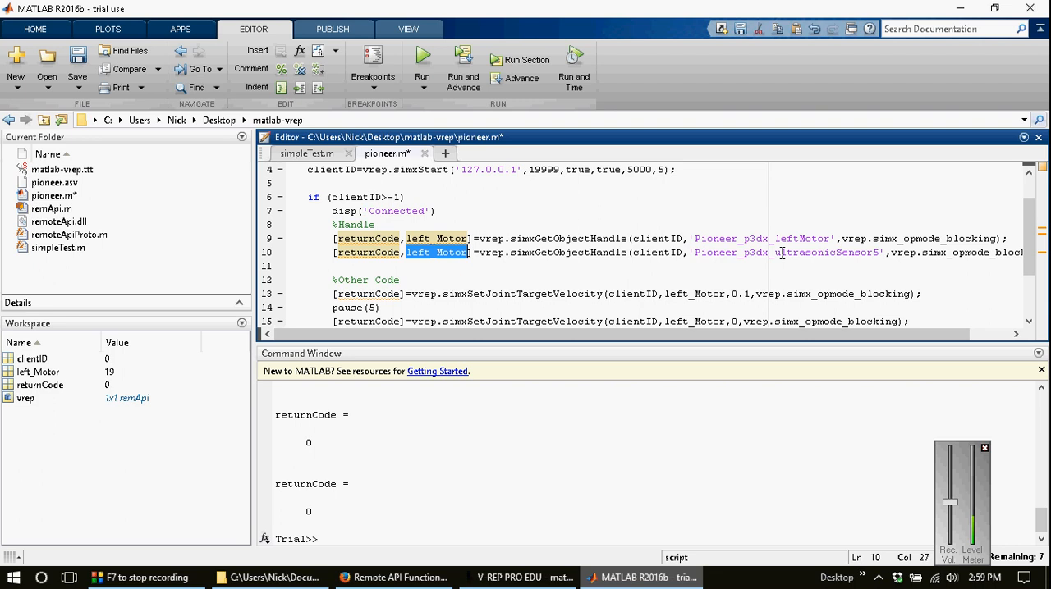
{"action": "type", "text": "front_"}
{"action": "type", "text": "Sensor"}
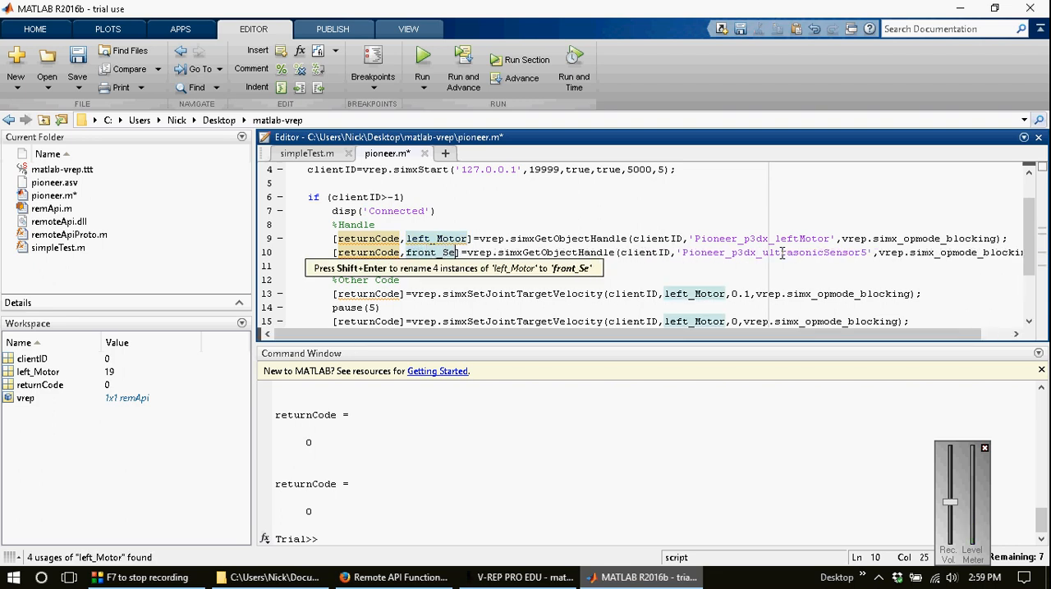
{"action": "key", "text": "Down"}
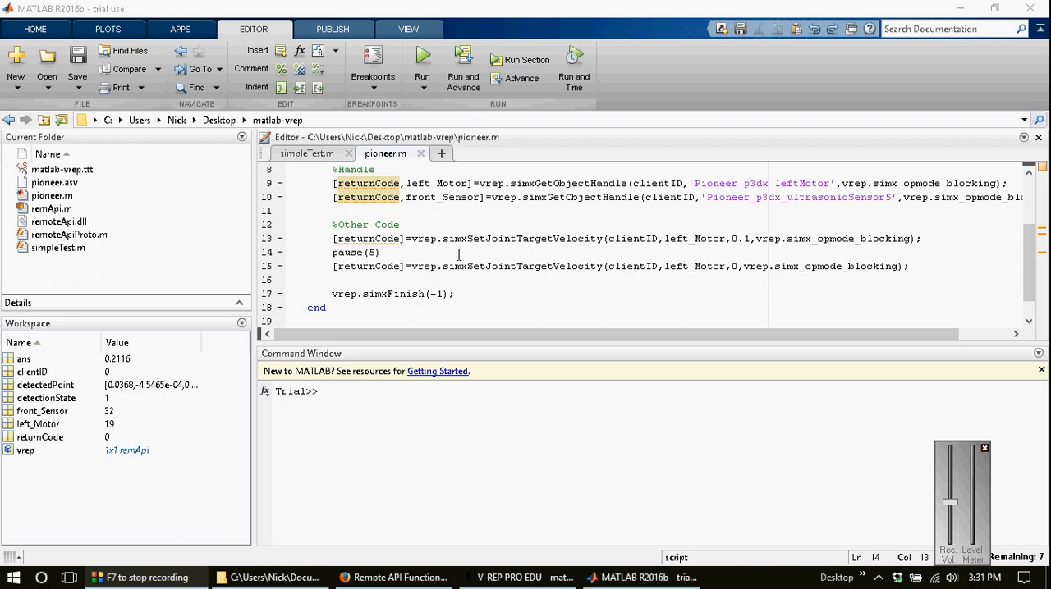
Step: Replace pause(5) with a for i=1:50 loop closed by end, set off by a blank line above
{"action": "left_click", "coordinate": [459, 254]}
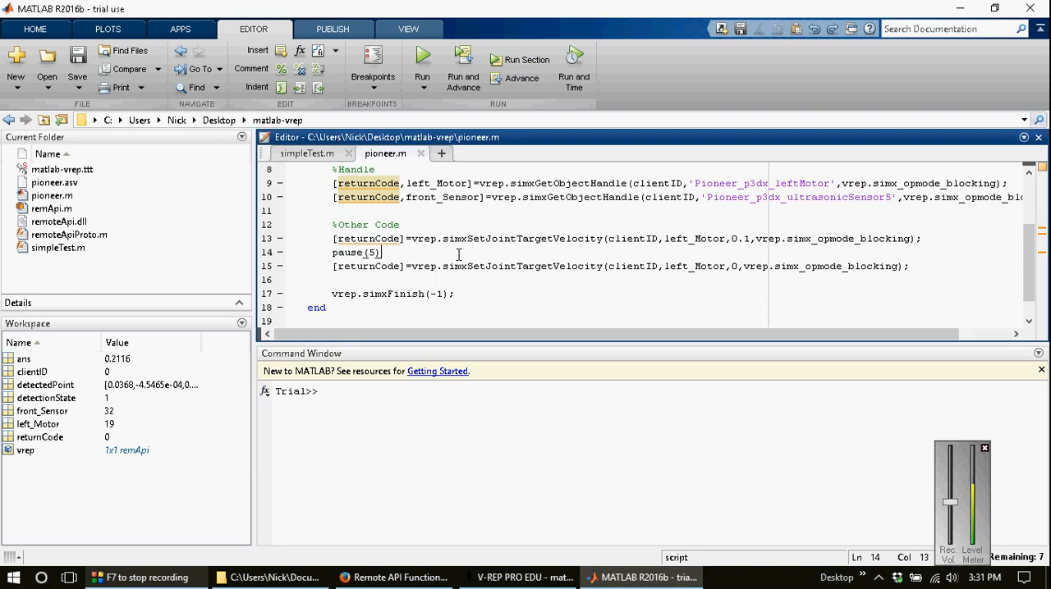
{"action": "key", "text": "shift+Left"}
{"action": "key", "text": "shift+Left"}
{"action": "key", "text": "shift+Left"}
{"action": "key", "text": "shift+Left"}
{"action": "key", "text": "shift+Left"}
{"action": "key", "text": "shift+Left"}
{"action": "key", "text": "shift+Left"}
{"action": "key", "text": "shift+Left"}
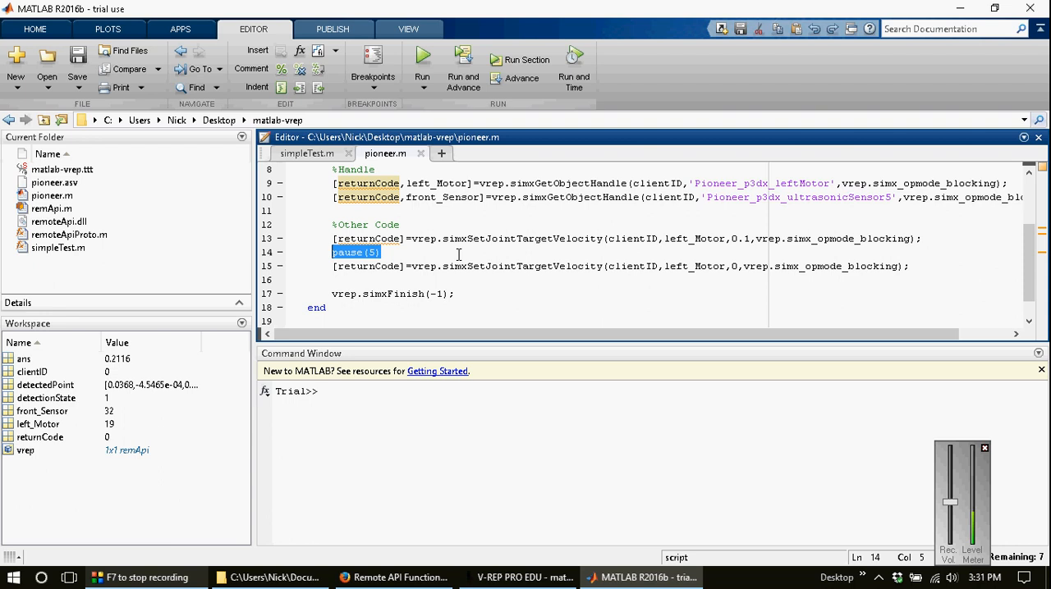
{"action": "key", "text": "Return"}
{"action": "key", "text": "Return"}
{"action": "type", "text": "f"}
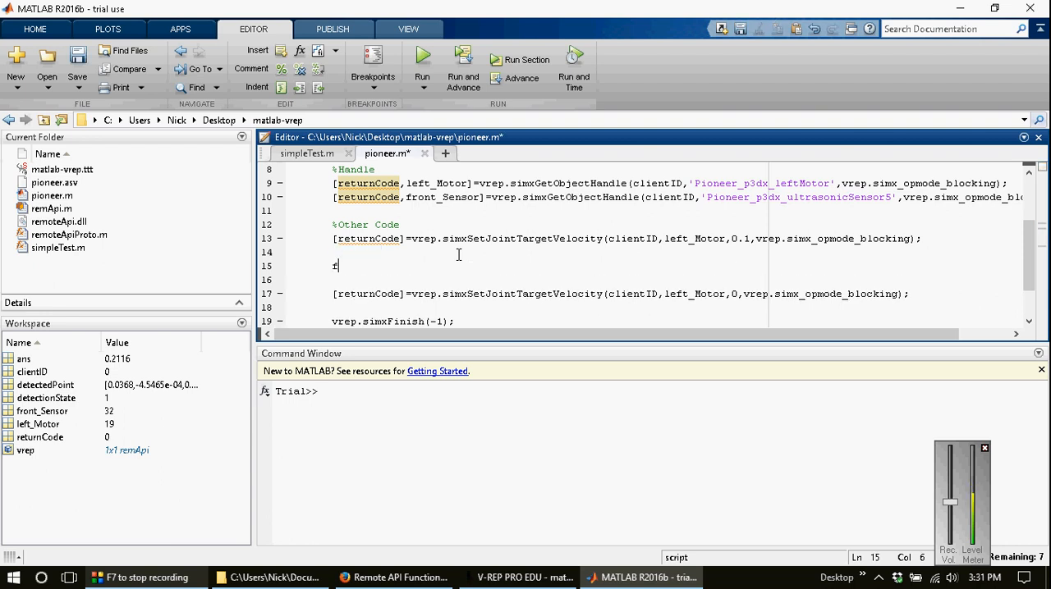
{"action": "type", "text": "or i=1:50"}
{"action": "key", "text": "Return"}
{"action": "key", "text": "Return"}
{"action": "type", "text": "end"}
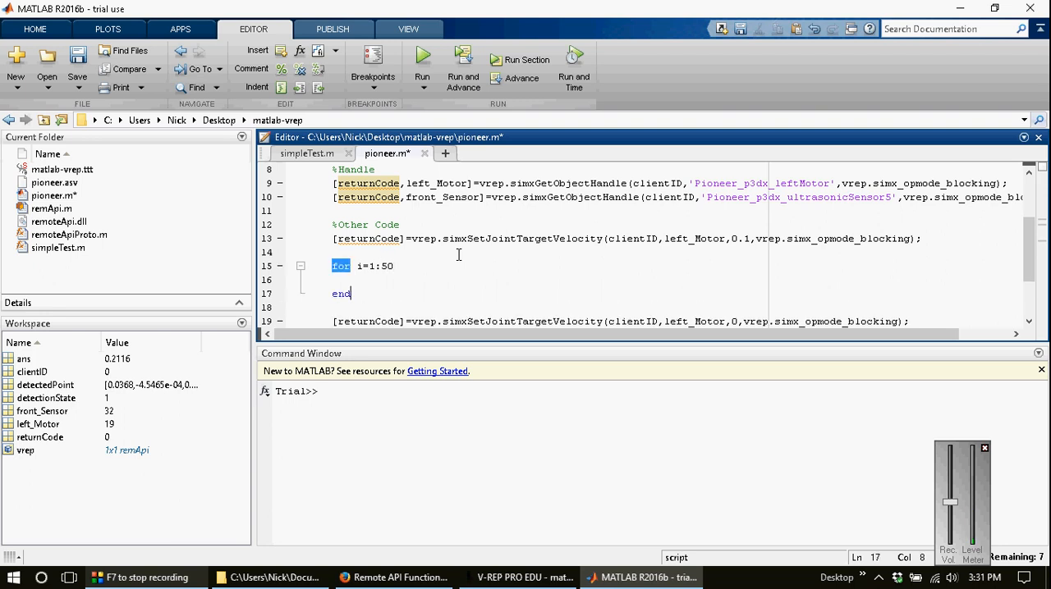
Step: Add pause(0.1); as the last line inside the for loop, with a blank line above it
{"action": "key", "text": "Up"}
{"action": "key", "text": "Return"}
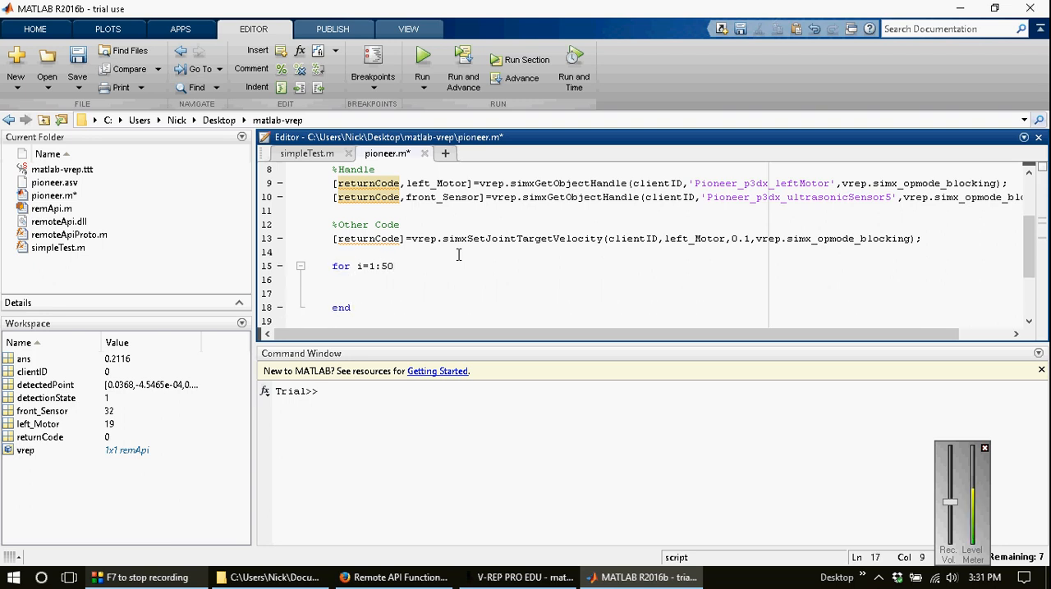
{"action": "type", "text": "pause(0.1);"}
{"action": "left_click", "coordinate": [457, 280]}
Step: Switch to V-REP, check the Detectable setting in the Cuboid's common object properties, and return to MATLAB
{"action": "left_click", "coordinate": [524, 579]}
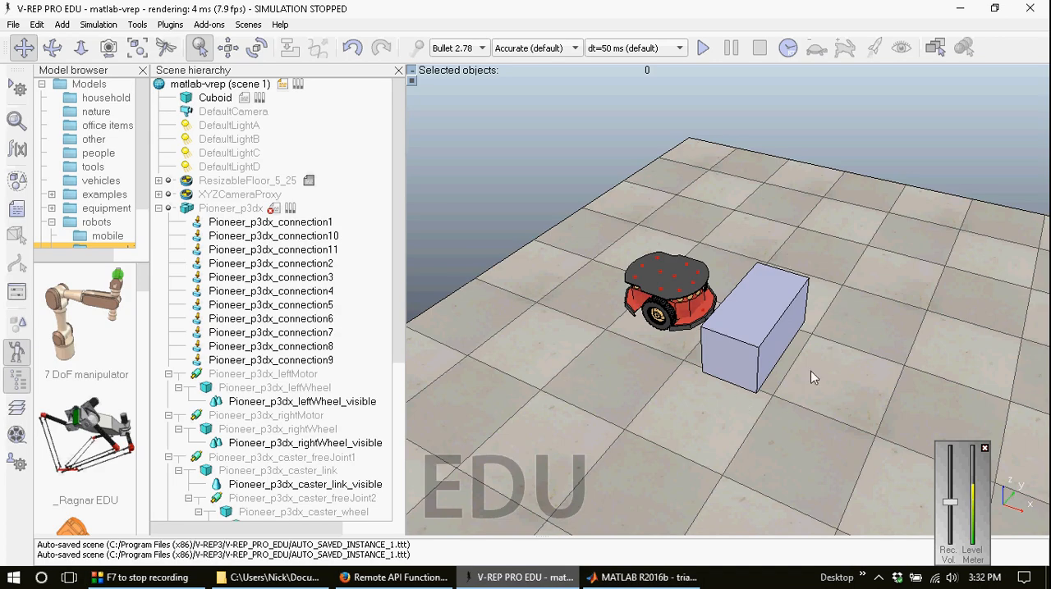
{"action": "left_click", "coordinate": [189, 100]}
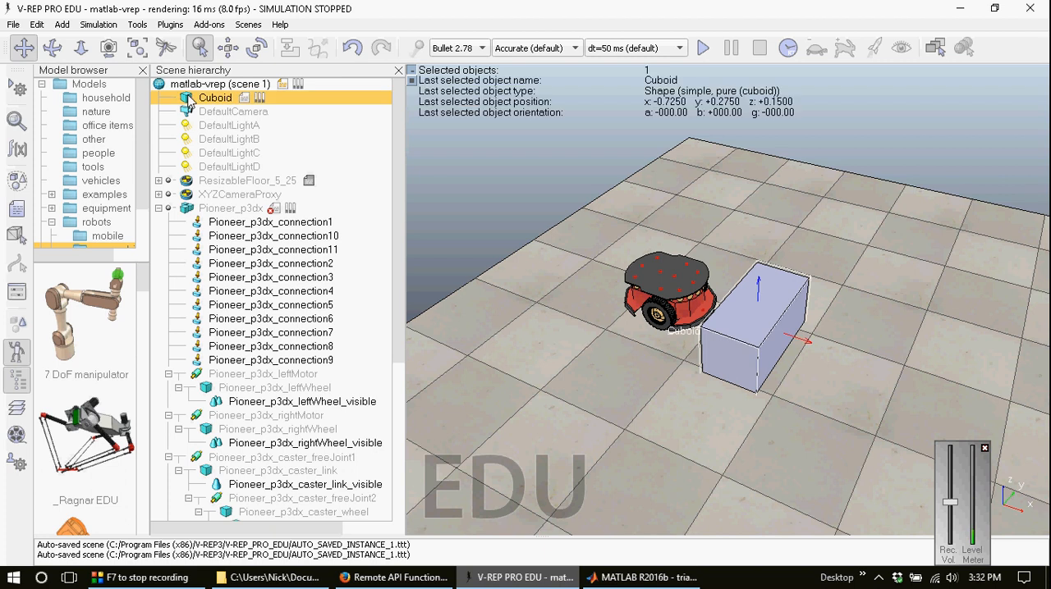
{"action": "double_click", "coordinate": [188, 100]}
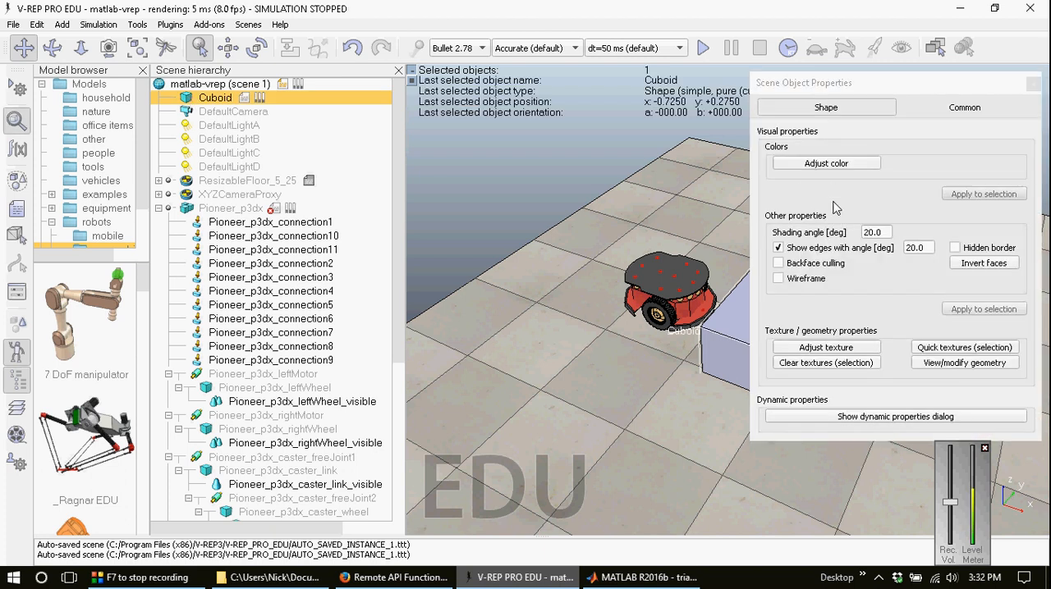
{"action": "left_click", "coordinate": [966, 109]}
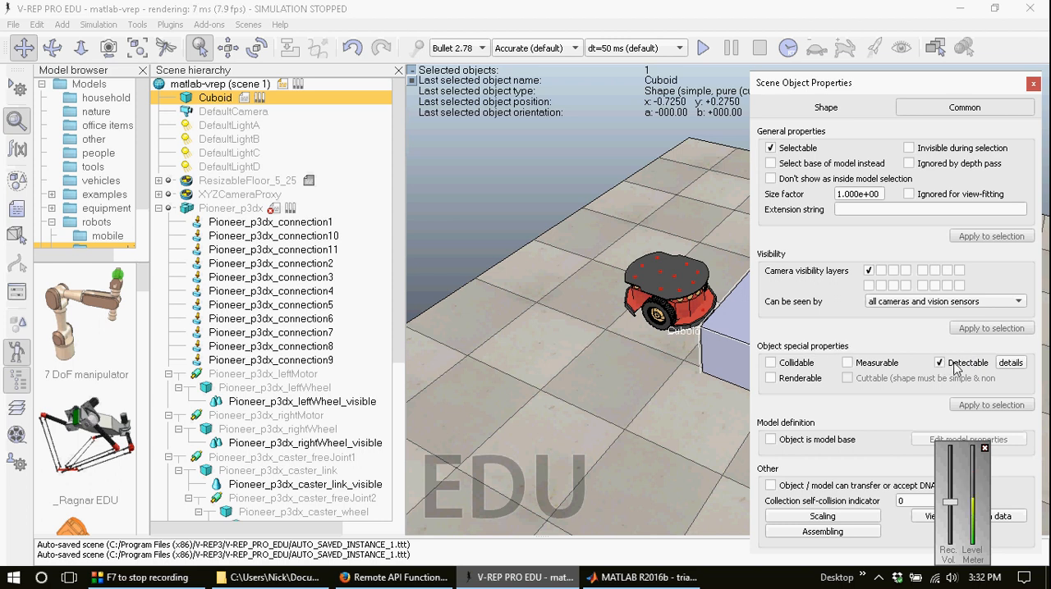
{"action": "left_click", "coordinate": [1032, 83]}
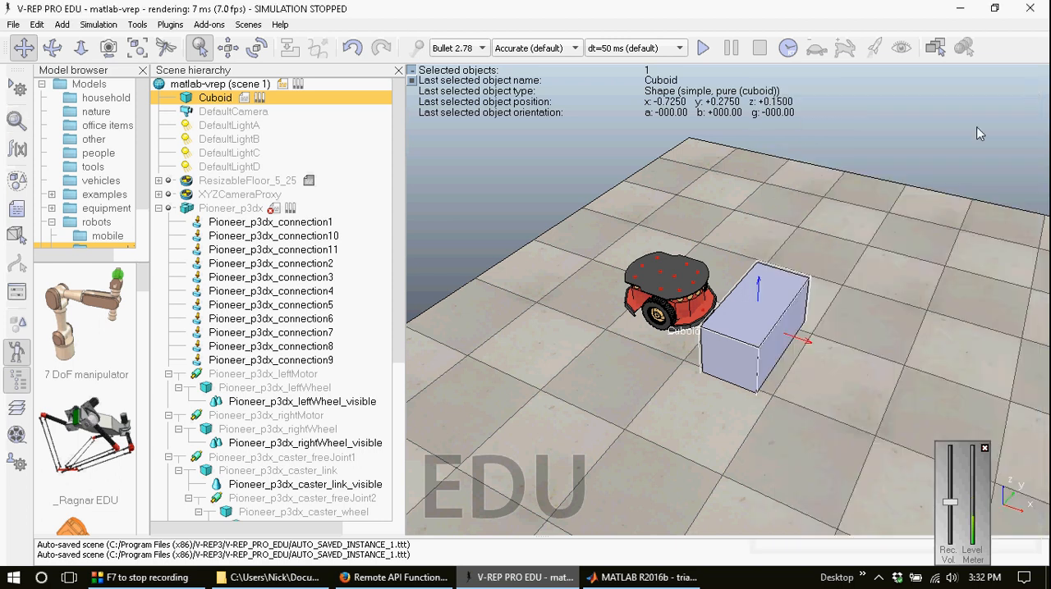
{"action": "left_click", "coordinate": [644, 578]}
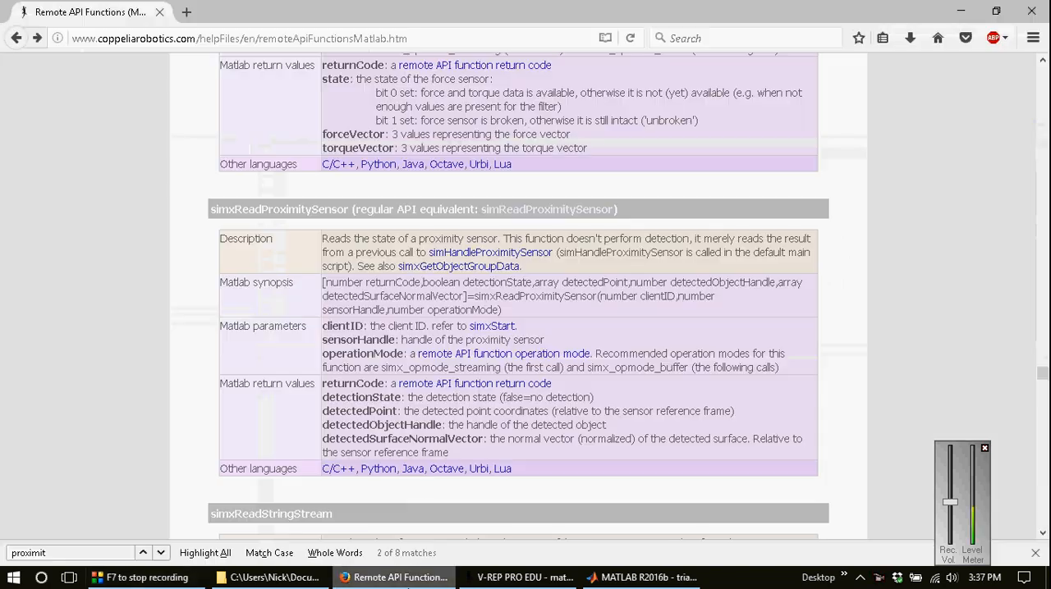
Step: Copy the simxReadProximitySensor Matlab synopsis from the Remote API page in Firefox into a new line 14 of pioneer.m in MATLAB
{"action": "left_click", "coordinate": [394, 578]}
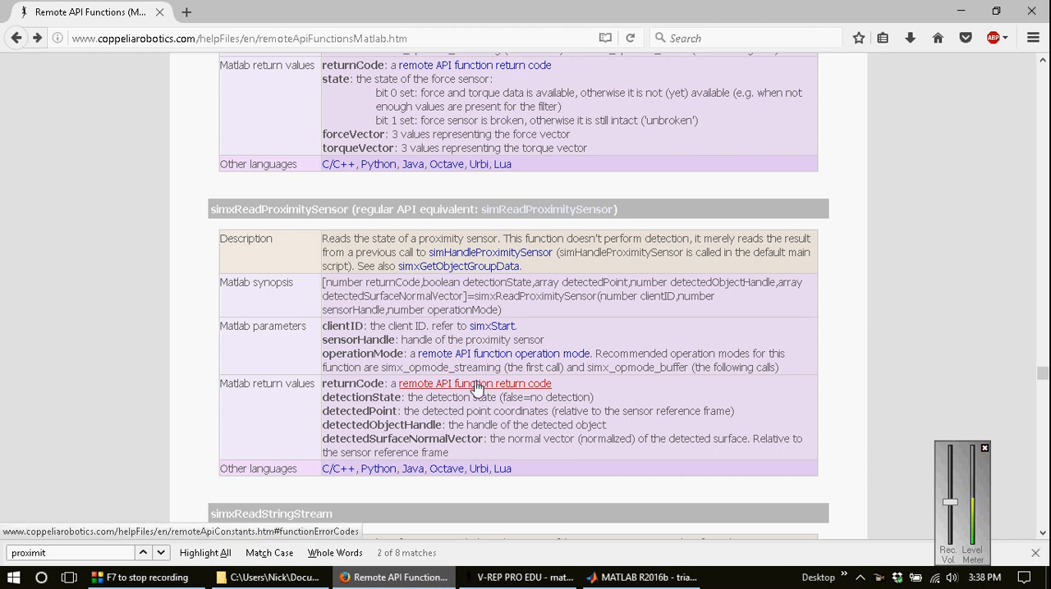
{"action": "left_click_drag", "start_coordinate": [503, 310], "coordinate": [321, 289]}
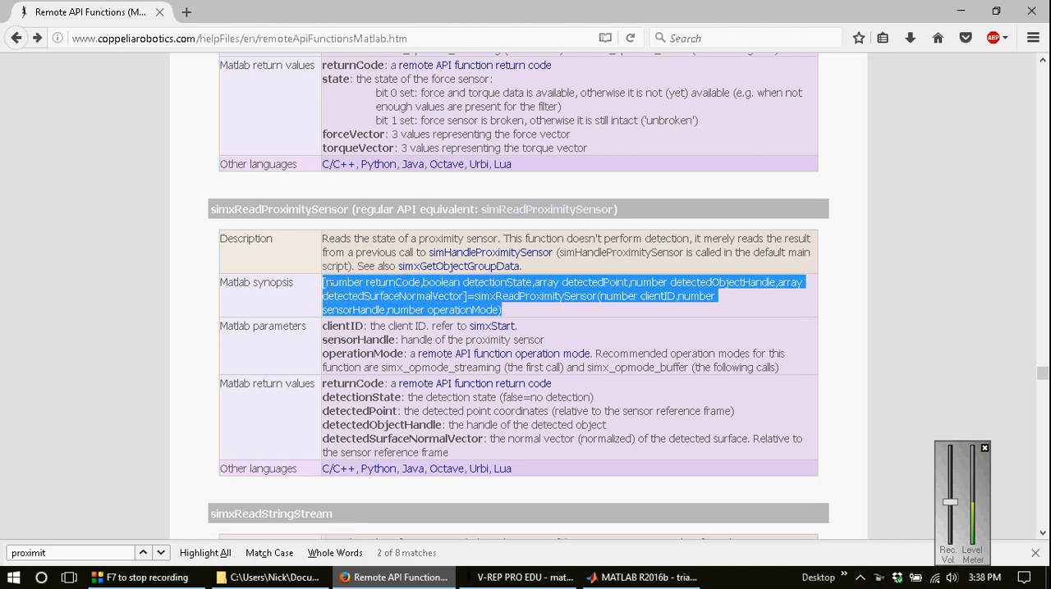
{"action": "key", "text": "alt+Tab"}
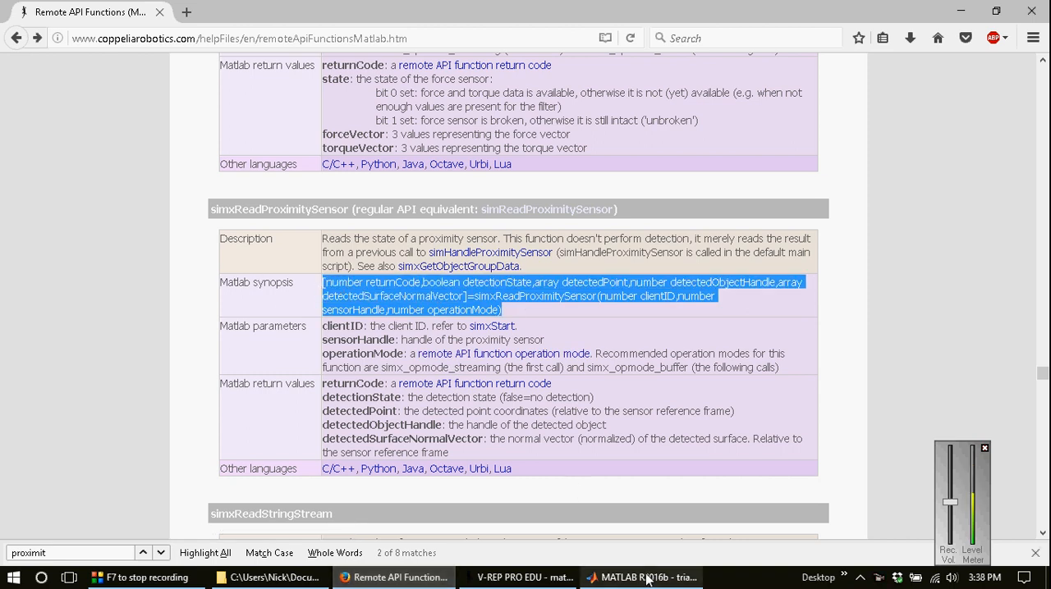
{"action": "left_click", "coordinate": [371, 225]}
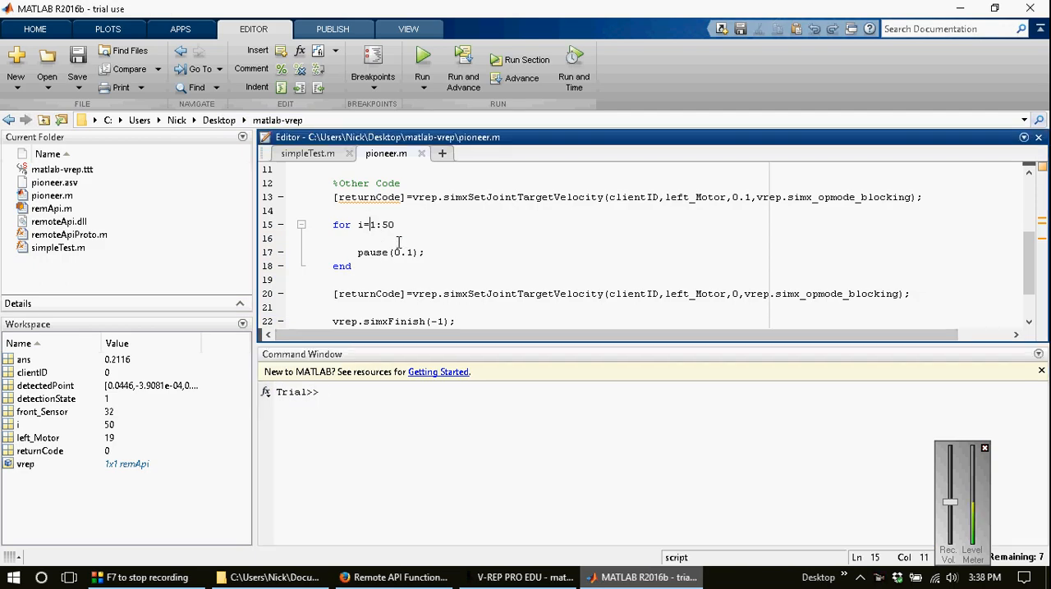
{"action": "key", "text": "Up"}
{"action": "key", "text": "Return"}
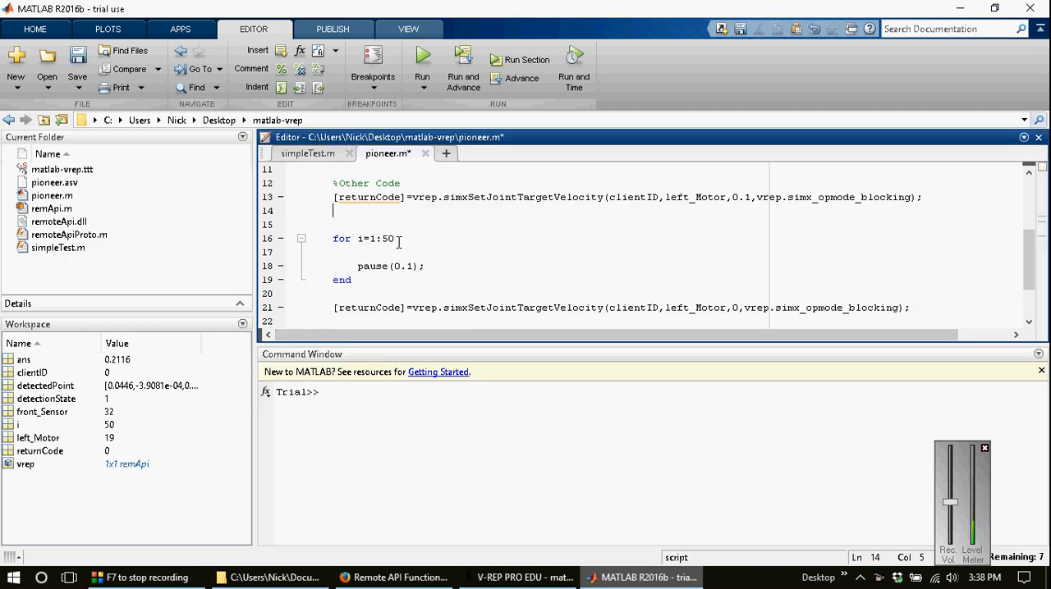
{"action": "key", "text": "Up"}
{"action": "key", "text": "ctrl+v"}
{"action": "key", "text": "Home"}
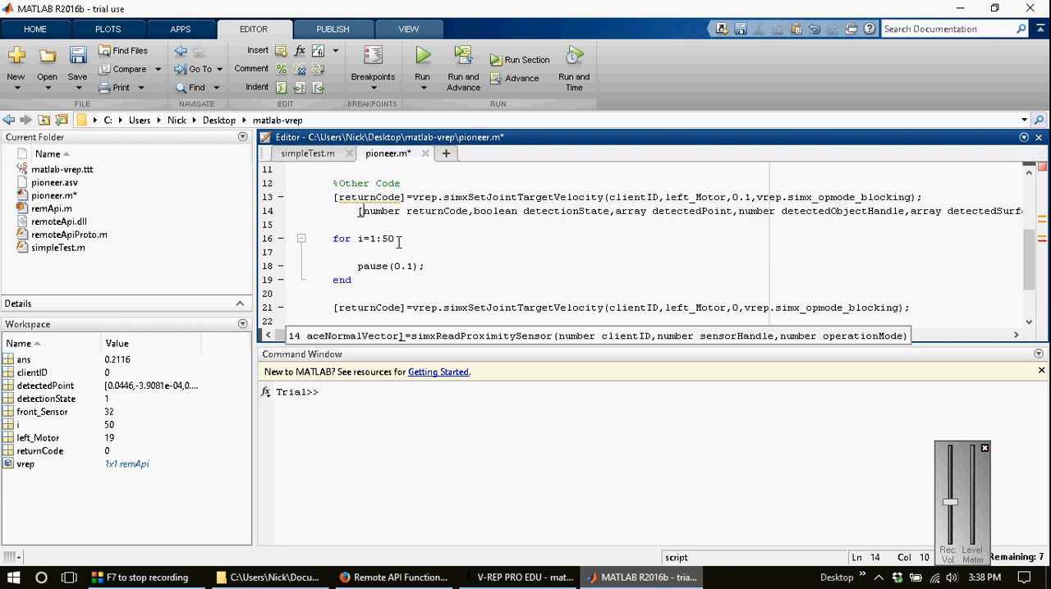
Step: Remove the type words number, boolean and array before returnCode, detectionState and detectedPoint on line 14
{"action": "key", "text": "Right"}
{"action": "key", "text": "ctrl+shift+Right"}
{"action": "key", "text": "Delete"}
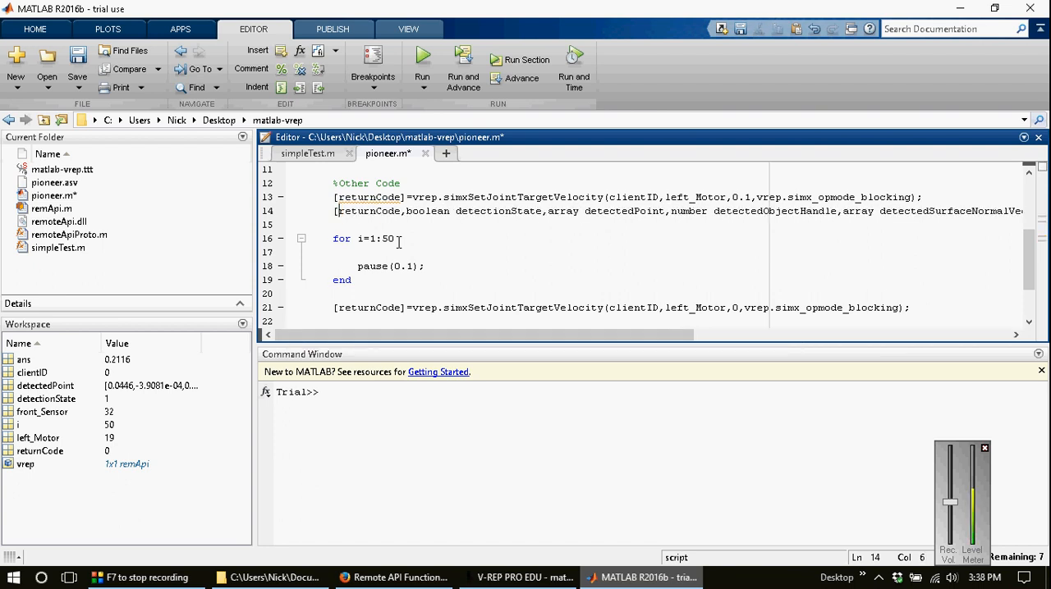
{"action": "key", "text": "ctrl+Right"}
{"action": "key", "text": "ctrl+shift+Right"}
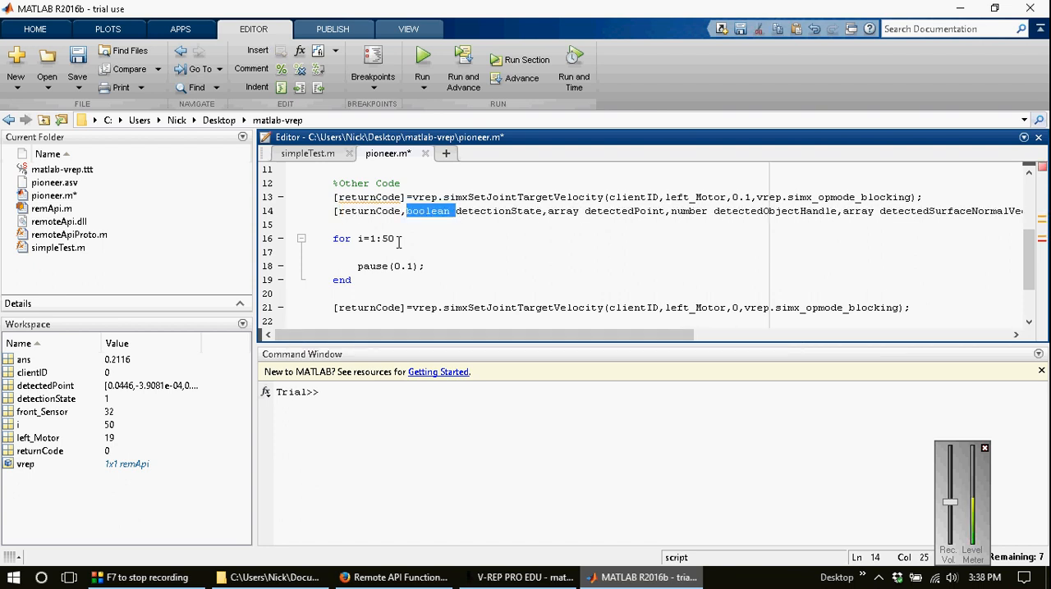
{"action": "key", "text": "Delete"}
{"action": "key", "text": "ctrl+Right"}
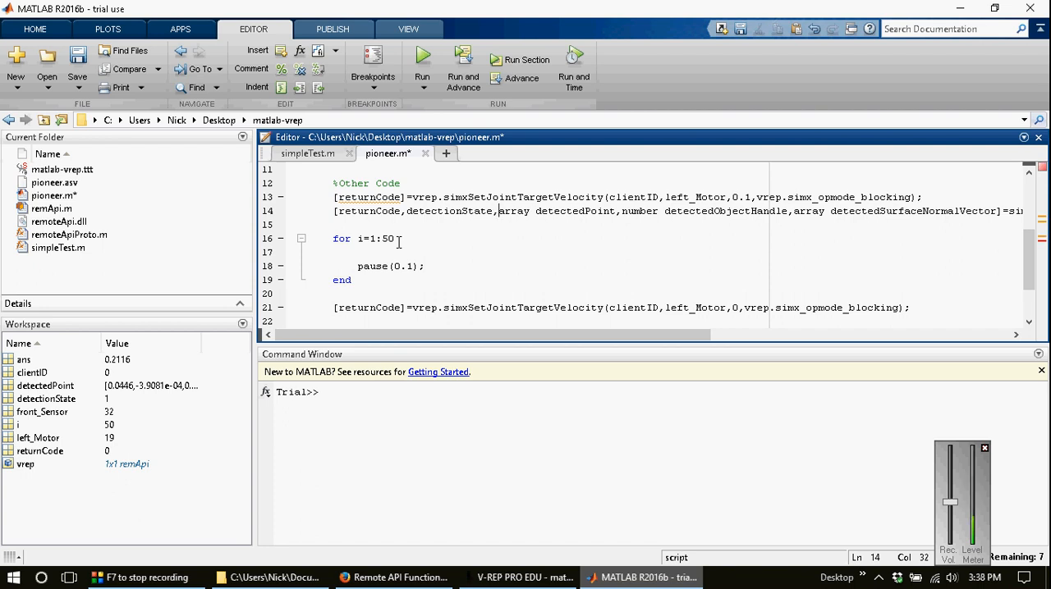
{"action": "key", "text": "ctrl+shift+Right"}
{"action": "key", "text": "Delete"}
{"action": "key", "text": "ctrl+Right"}
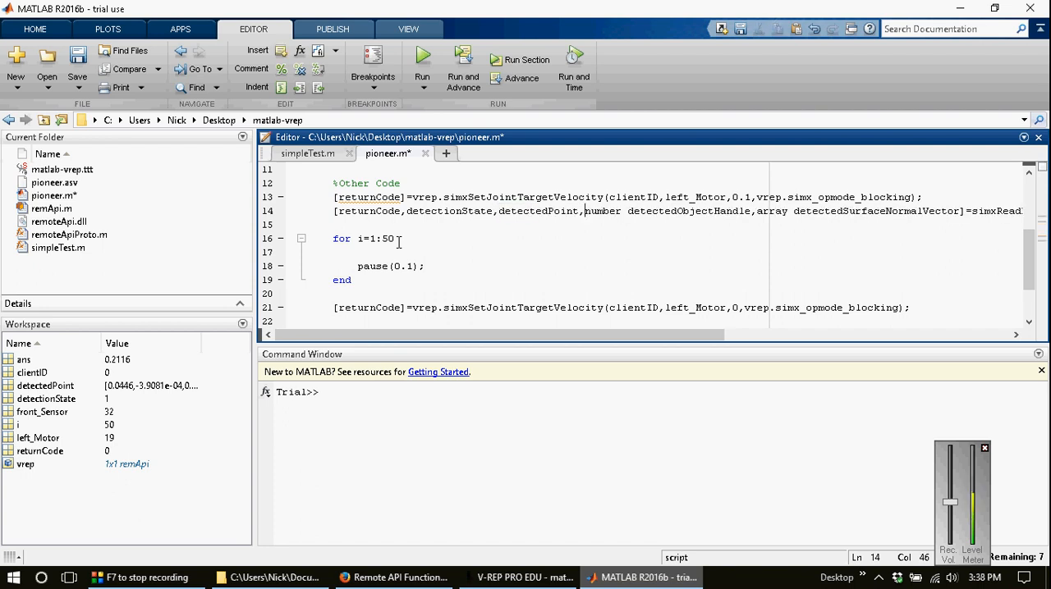
Step: Replace the detectedObjectHandle and detectedSurfaceNormalVector outputs on line 14, including their type words, with ~ placeholders
{"action": "key", "text": "ctrl+shift+Right"}
{"action": "key", "text": "ctrl+shift+Right"}
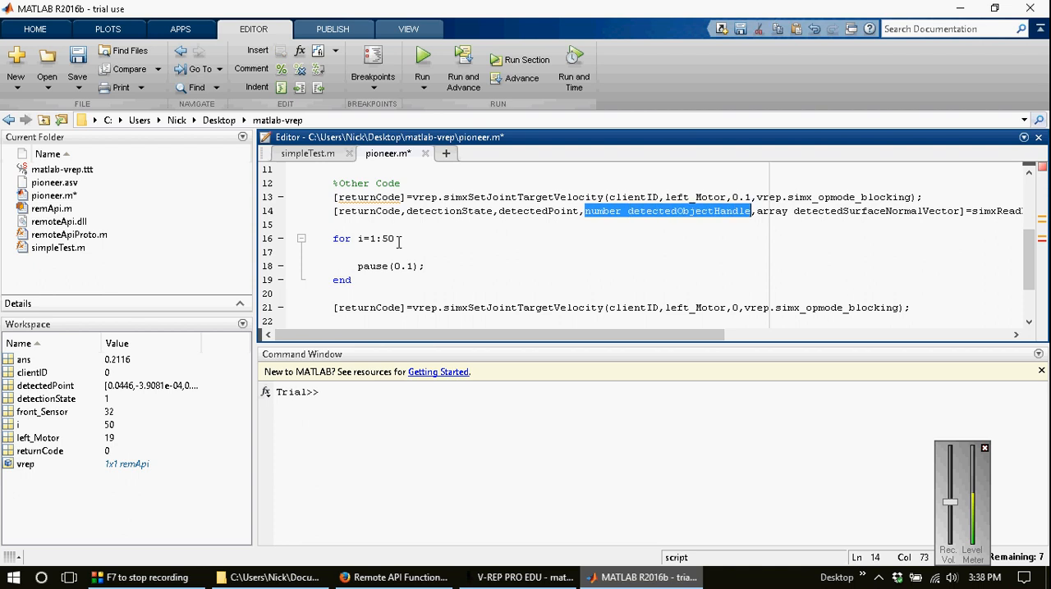
{"action": "type", "text": "~"}
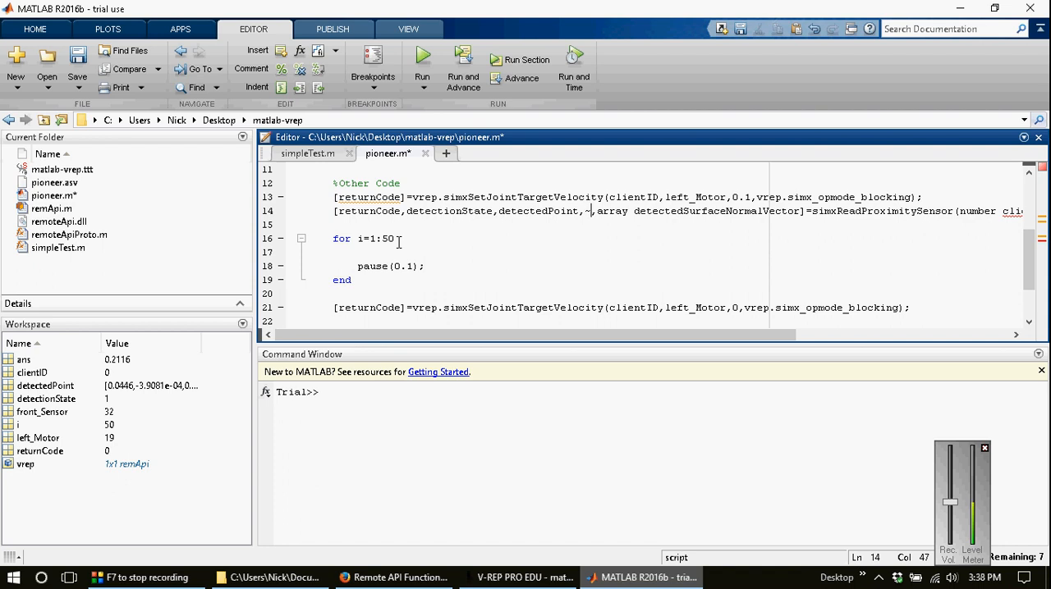
{"action": "key", "text": "ctrl+shift+Right"}
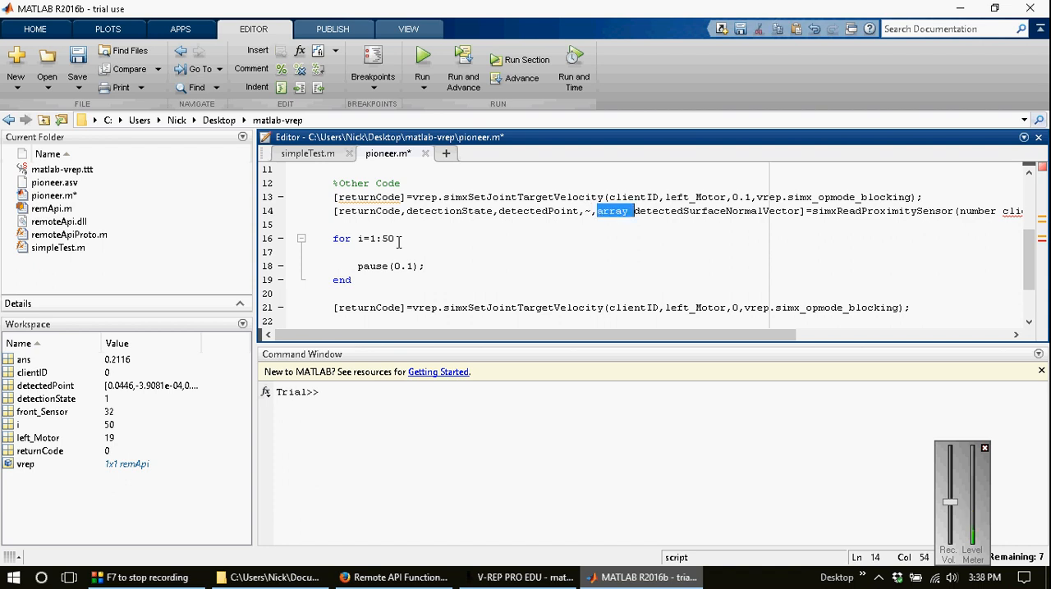
{"action": "key", "text": "ctrl+shift+Right"}
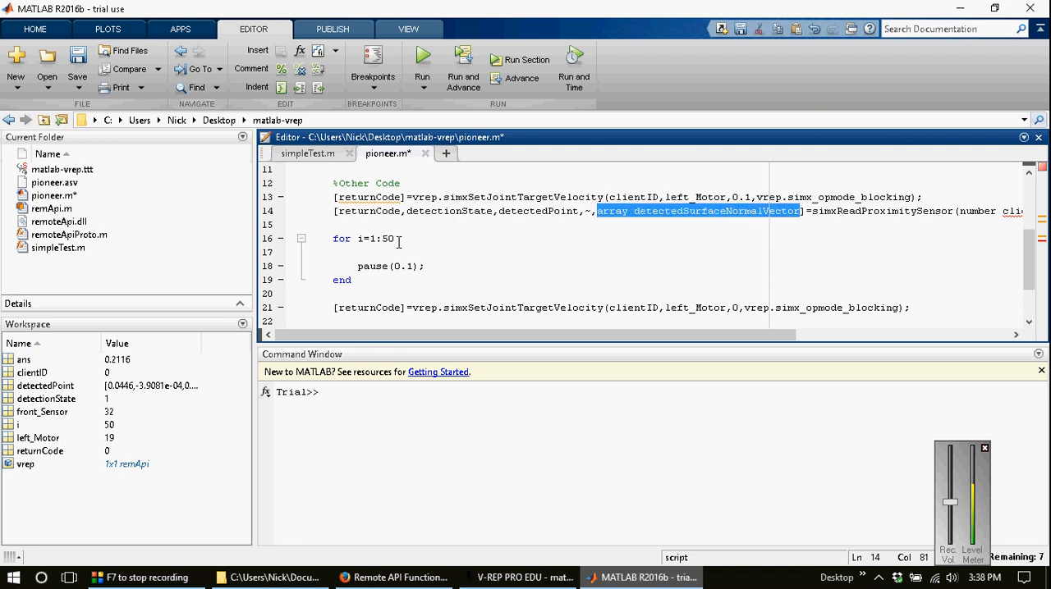
{"action": "type", "text": "~"}
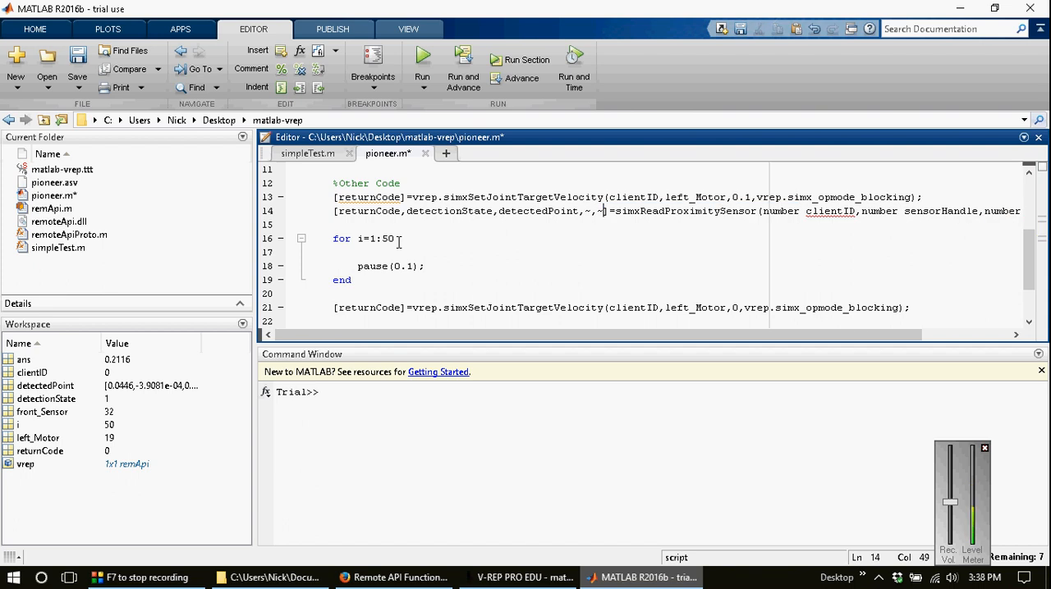
Step: Prefix the simxReadProximitySensor call on line 14 with vrep
{"action": "key", "text": "Right"}
{"action": "key", "text": "Right"}
{"action": "type", "text": "vrep"}
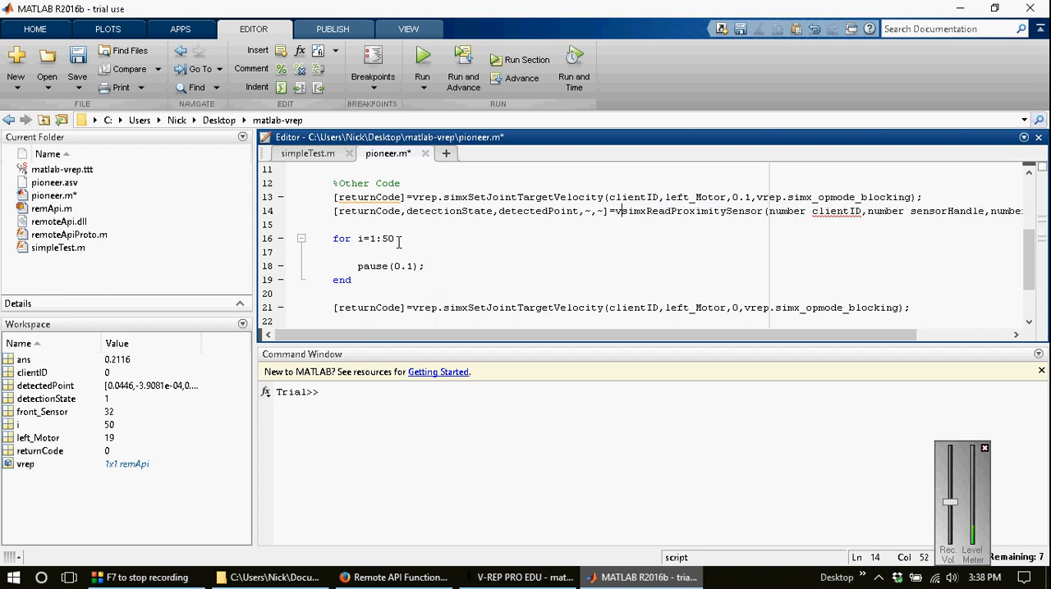
{"action": "type", "text": "."}
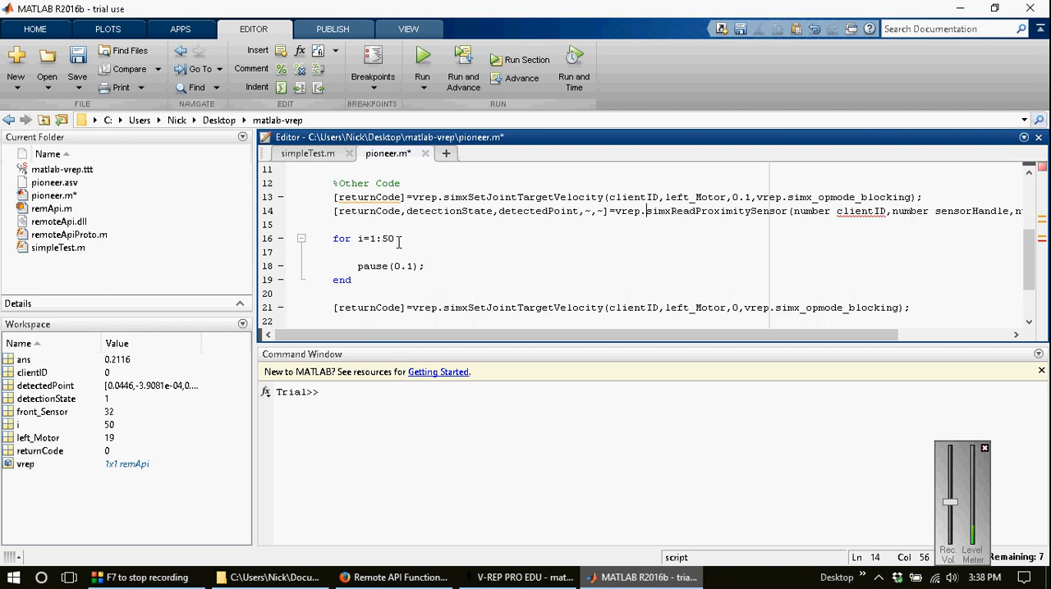
Step: Remove the type word number before the clientID argument of the simxReadProximitySensor call on line 14
{"action": "key", "text": "ctrl+shift+Right"}
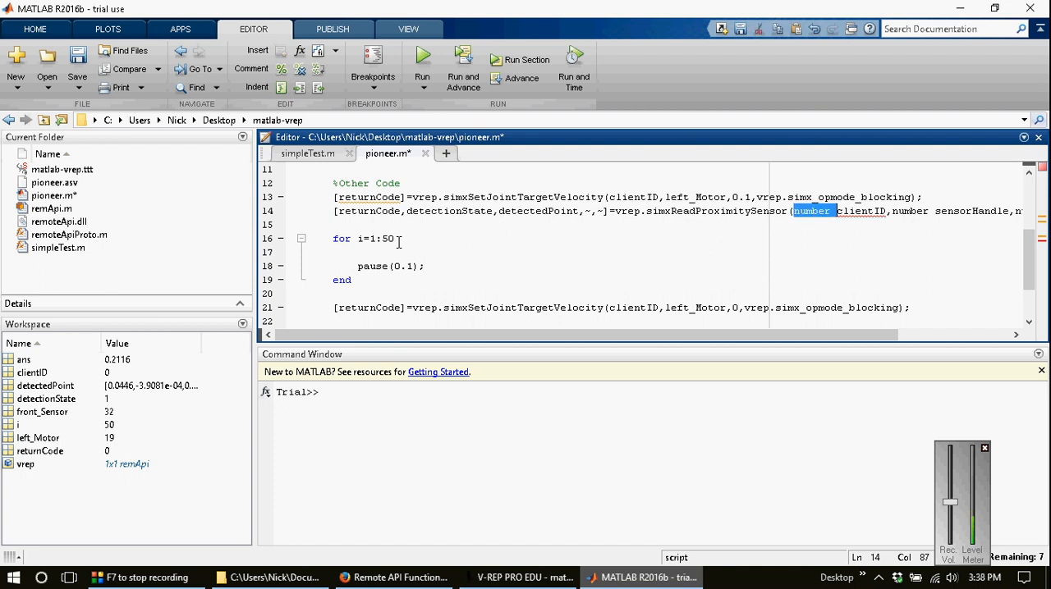
{"action": "key", "text": "Delete"}
{"action": "key", "text": "Right"}
{"action": "key", "text": "Right"}
{"action": "key", "text": "Right"}
{"action": "key", "text": "Right"}
{"action": "key", "text": "Right"}
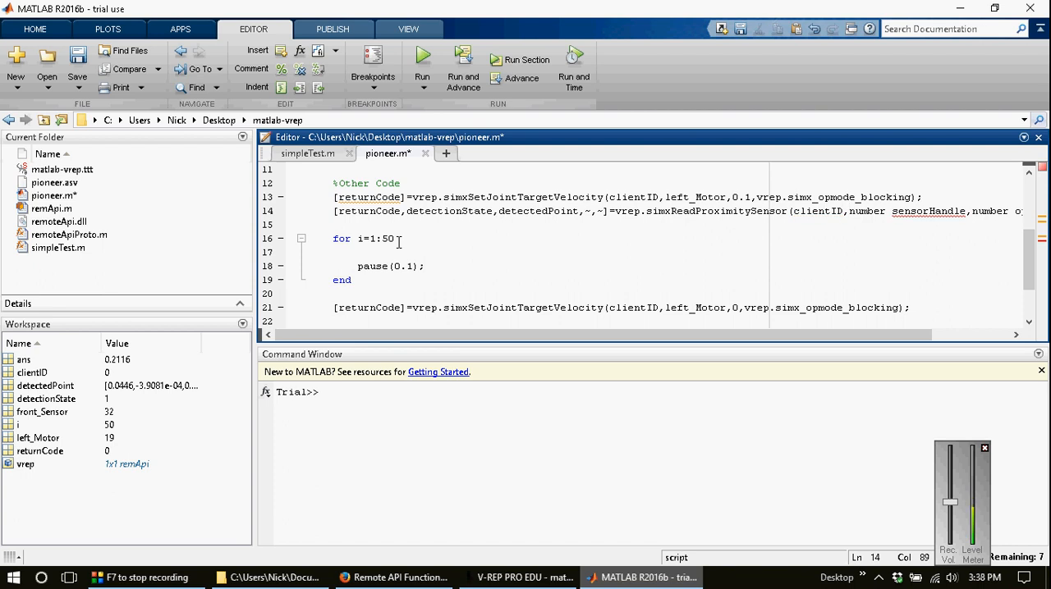
Step: Replace the number sensorHandle argument on line 14 with the front_Sensor variable copied from line 10
{"action": "scroll", "coordinate": [399, 241], "scroll_direction": "up", "scroll_amount": 2}
{"action": "scroll", "coordinate": [447, 217], "scroll_direction": "down", "scroll_amount": 2}
{"action": "scroll", "coordinate": [456, 204], "scroll_direction": "up", "scroll_amount": 1}
{"action": "double_click", "coordinate": [456, 198]}
{"action": "key", "text": "ctrl+c"}
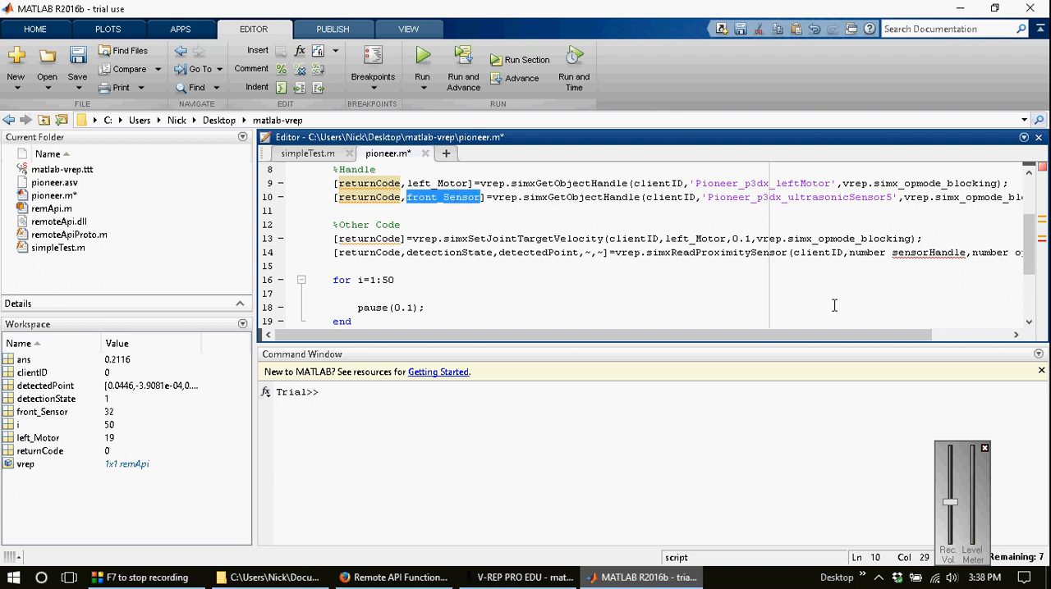
{"action": "left_click_drag", "start_coordinate": [849, 252], "coordinate": [967, 252]}
{"action": "key", "text": "ctrl+v"}
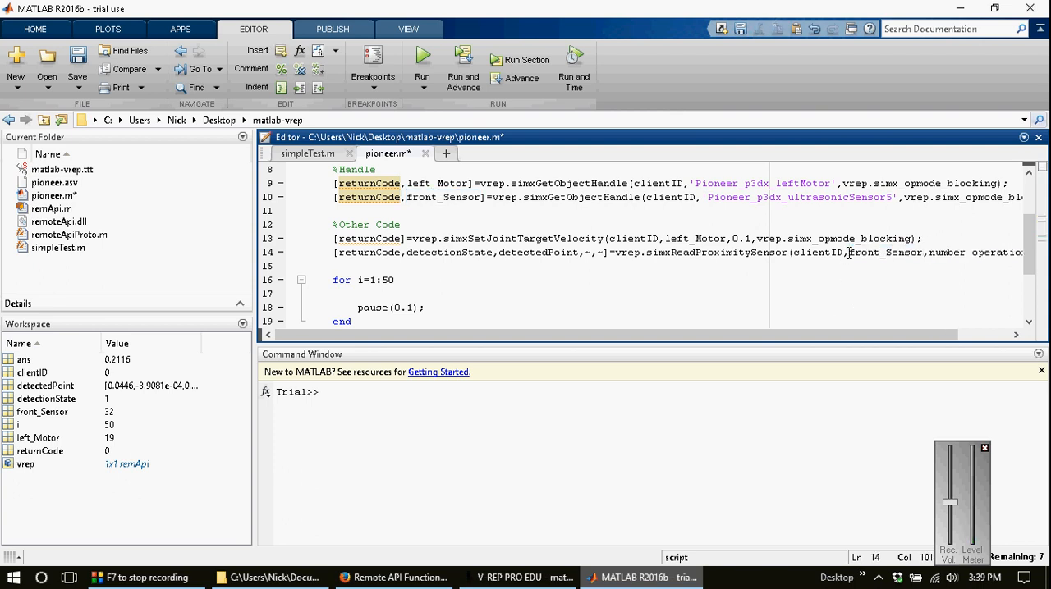
Step: Copy the first-call operation mode simx_opmode_streaming from the simxReadProximitySensor section of the Remote API page in Firefox and return to MATLAB
{"action": "key", "text": "ctrl+Right"}
{"action": "key", "text": "ctrl+Right"}
{"action": "key", "text": "ctrl+Right"}
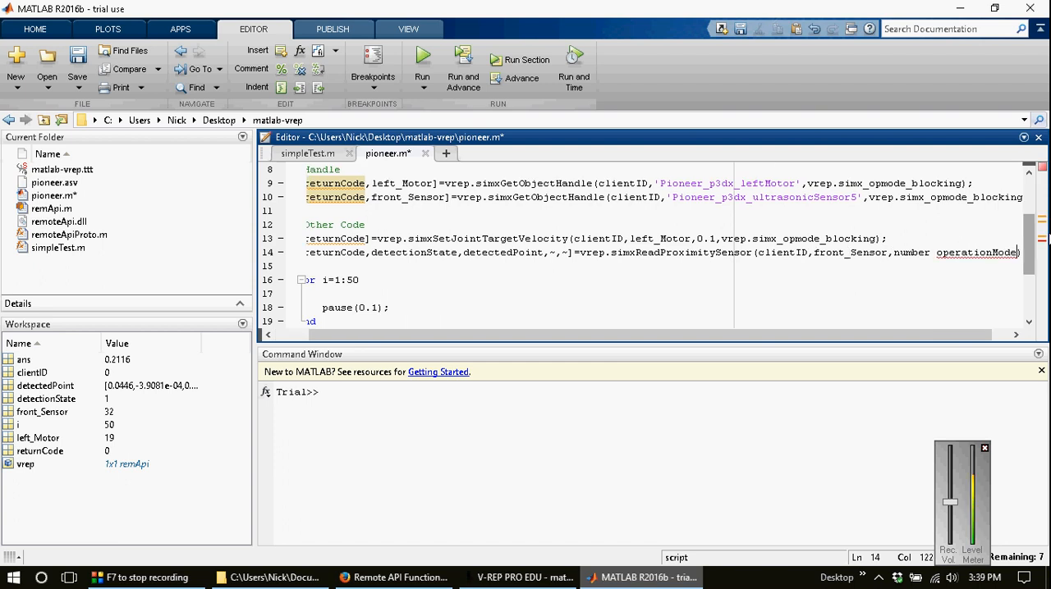
{"action": "left_click", "coordinate": [433, 575]}
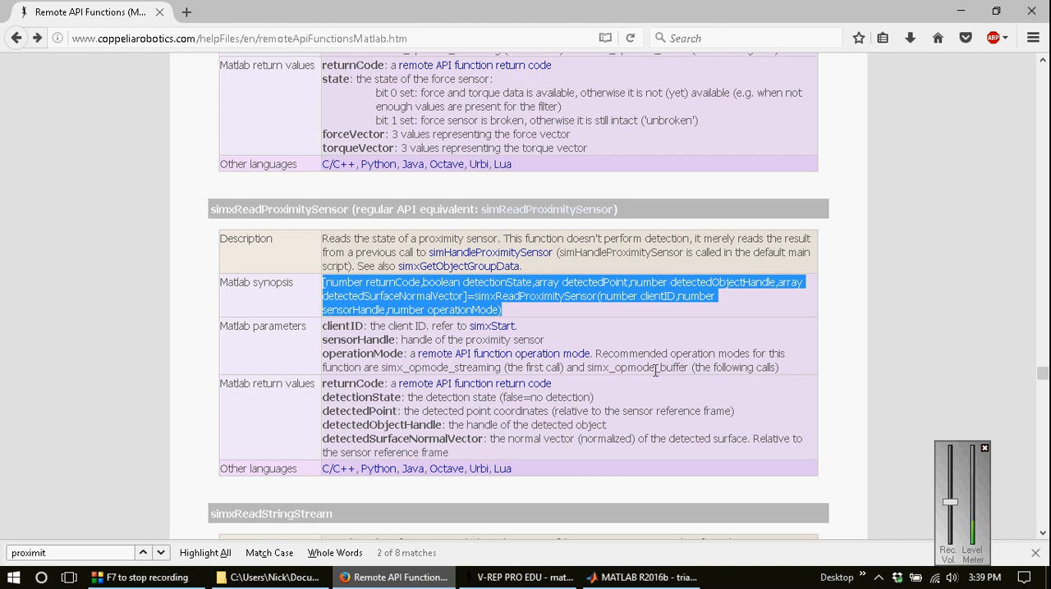
{"action": "double_click", "coordinate": [428, 367]}
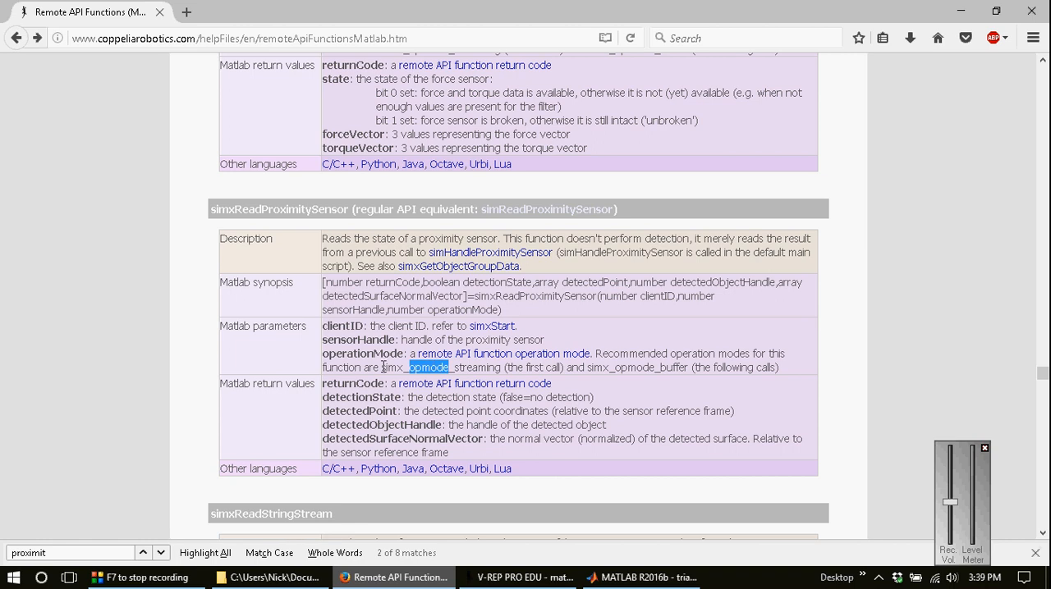
{"action": "left_click_drag", "start_coordinate": [382, 367], "coordinate": [501, 368]}
{"action": "key", "text": "ctrl+c"}
{"action": "left_click", "coordinate": [594, 579]}
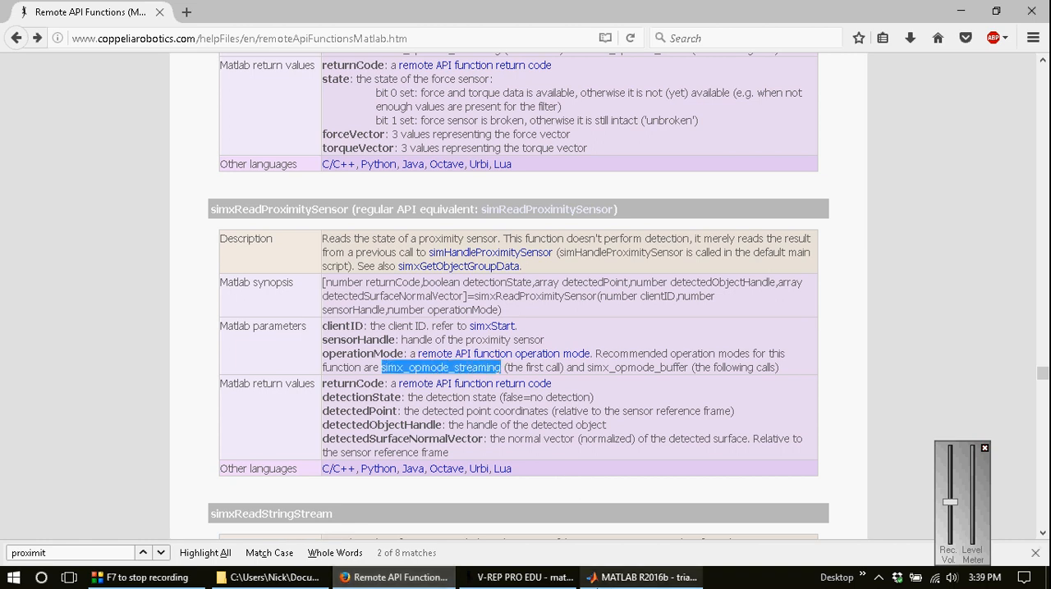
{"action": "left_click", "coordinate": [619, 584]}
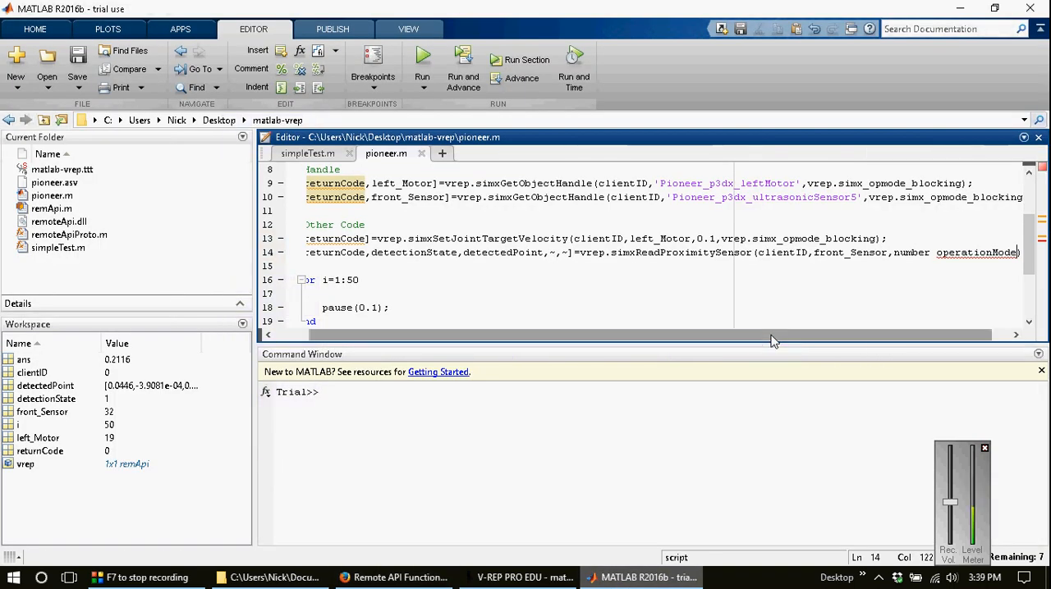
Step: Replace the number operationMode argument on line 14 with vrep.simx_opmode_streaming
{"action": "key", "text": "ctrl+shift+Left"}
{"action": "key", "text": "ctrl+shift+Left"}
{"action": "key", "text": "ctrl+shift+Left"}
{"action": "type", "text": ",vrep."}
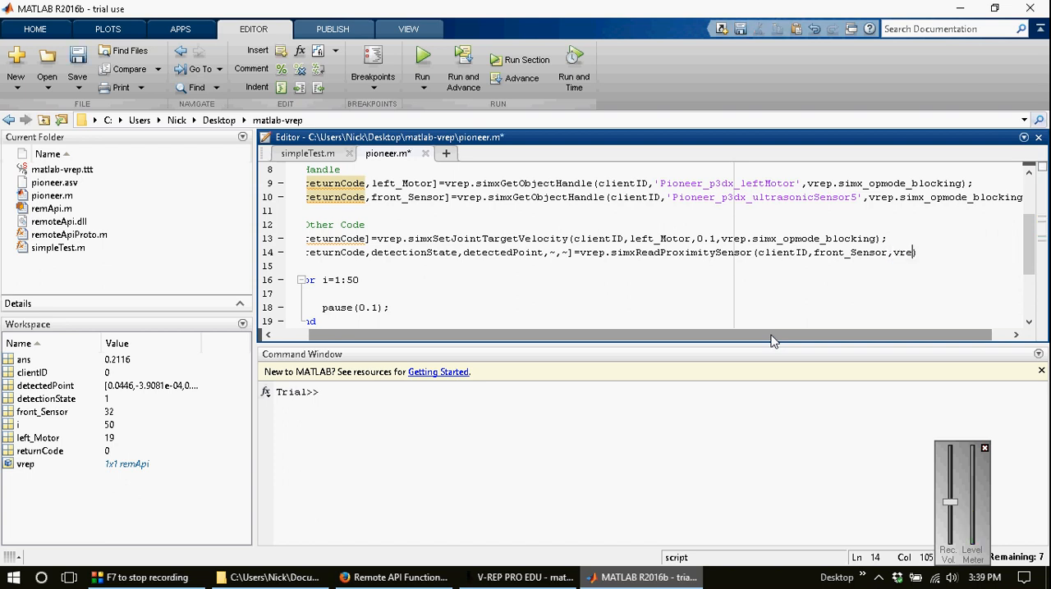
{"action": "key", "text": "ctrl+v"}
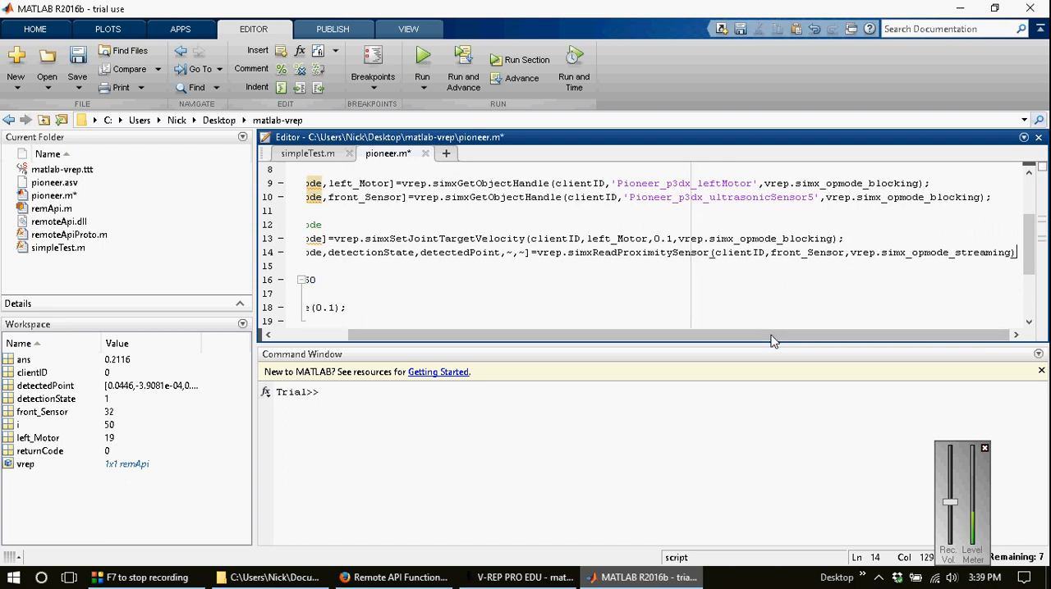
Step: Copy the simxReadProximitySensor call from line 14 into the blank line 17 inside the for loop
{"action": "key", "text": "shift+Home"}
{"action": "key", "text": "Down"}
{"action": "key", "text": "Down"}
{"action": "key", "text": "End"}
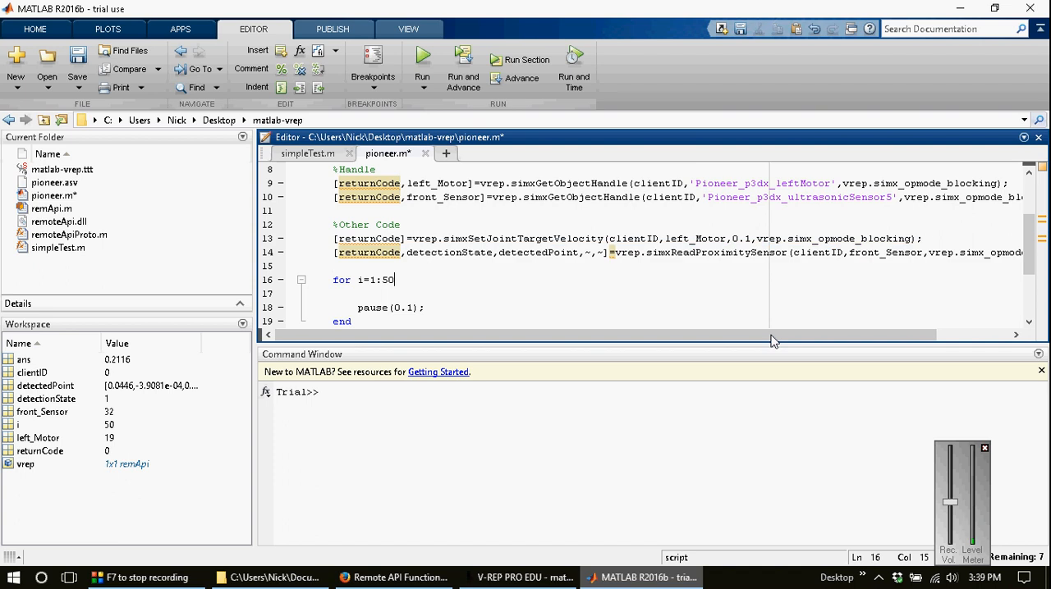
{"action": "key", "text": "Down"}
{"action": "type", "text": "[returnCode,detectionState,detectedPoint,~,~]=vrep.simxReadProximitySensor(clientID,front_Sensor,vrep.simx_opmode_streaming)"}
Step: Change the operation mode on line 17 to simx_opmode_buffer and end the calls on lines 17 and 14 with semicolons
{"action": "key", "text": "shift+Left"}
{"action": "key", "text": "shift+Left"}
{"action": "key", "text": "shift+Left"}
{"action": "key", "text": "shift+Left"}
{"action": "key", "text": "shift+Left"}
{"action": "key", "text": "shift+Left"}
{"action": "key", "text": "shift+Left"}
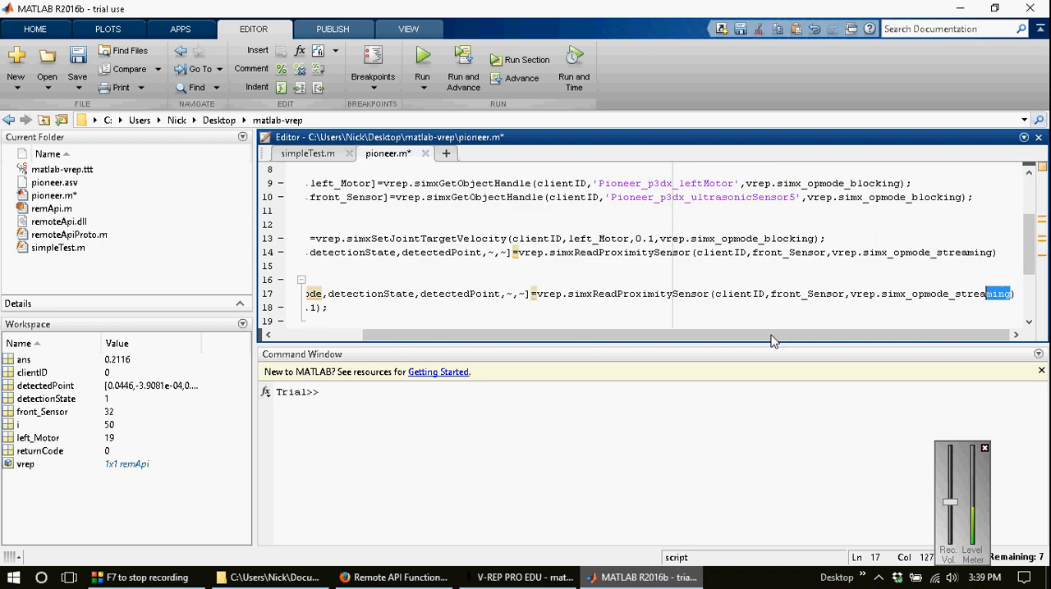
{"action": "type", "text": "buff"}
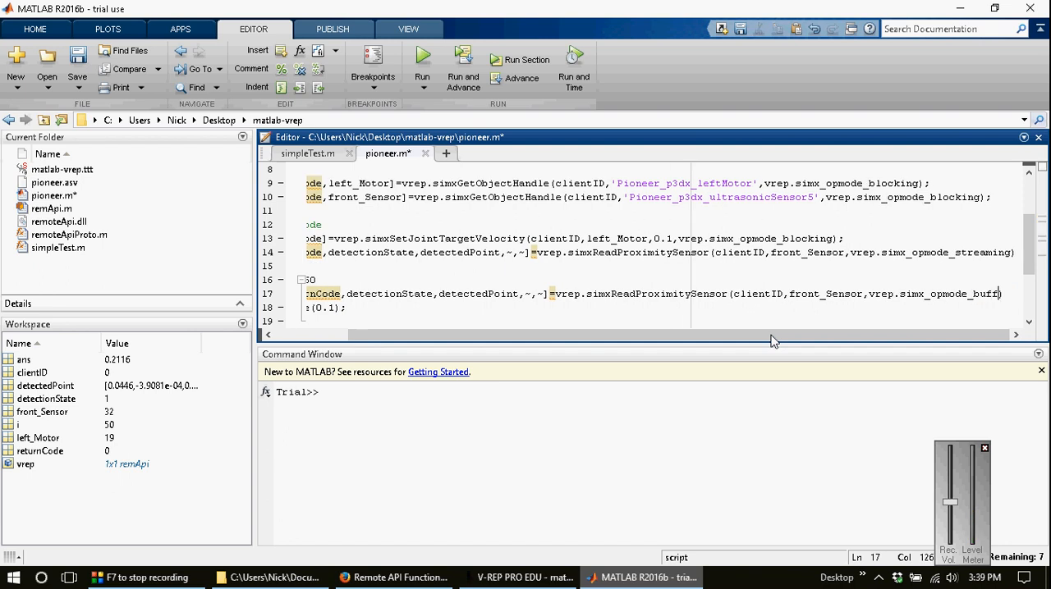
{"action": "key", "text": "Up"}
{"action": "key", "text": "Up"}
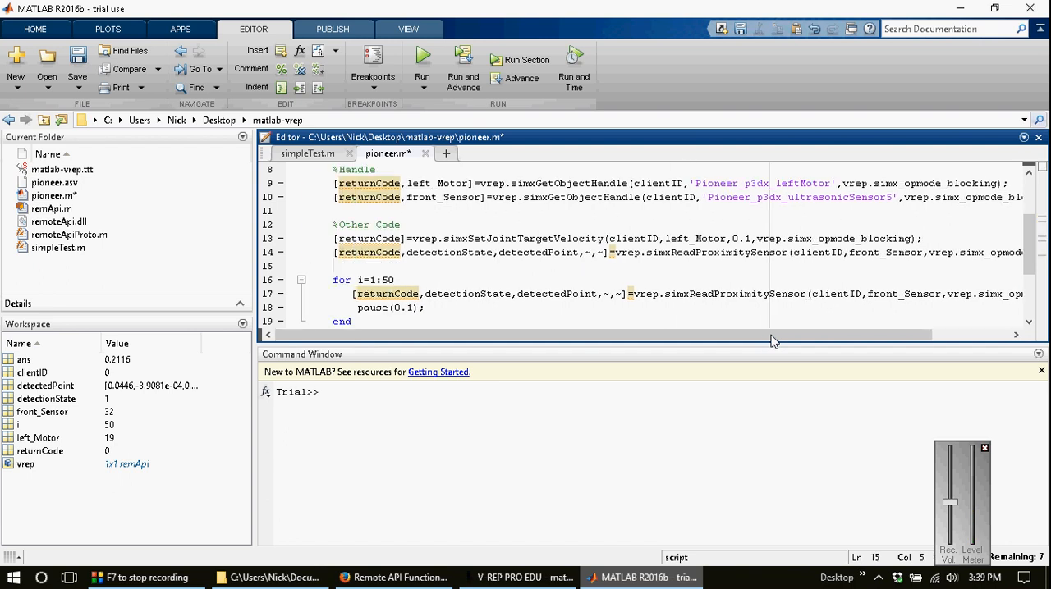
{"action": "key", "text": "Up"}
{"action": "key", "text": "End"}
{"action": "type", "text": ";"}
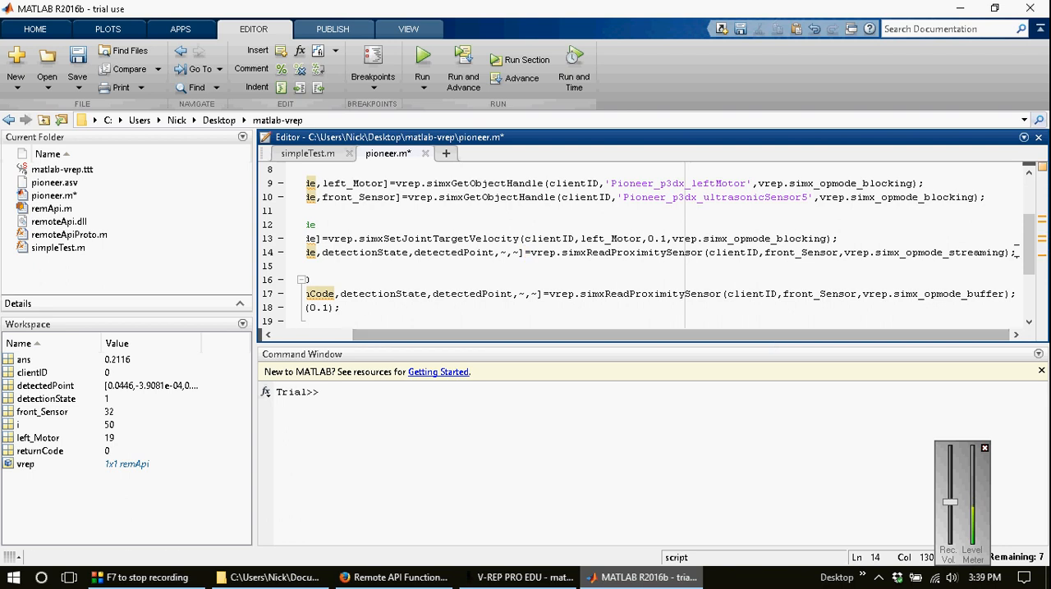
Step: Switch to V-REP, select the robot's front ultrasonic sensor to examine its reference frame and detection volume, and return to MATLAB
{"action": "left_click_drag", "start_coordinate": [1027, 239], "coordinate": [1028, 252]}
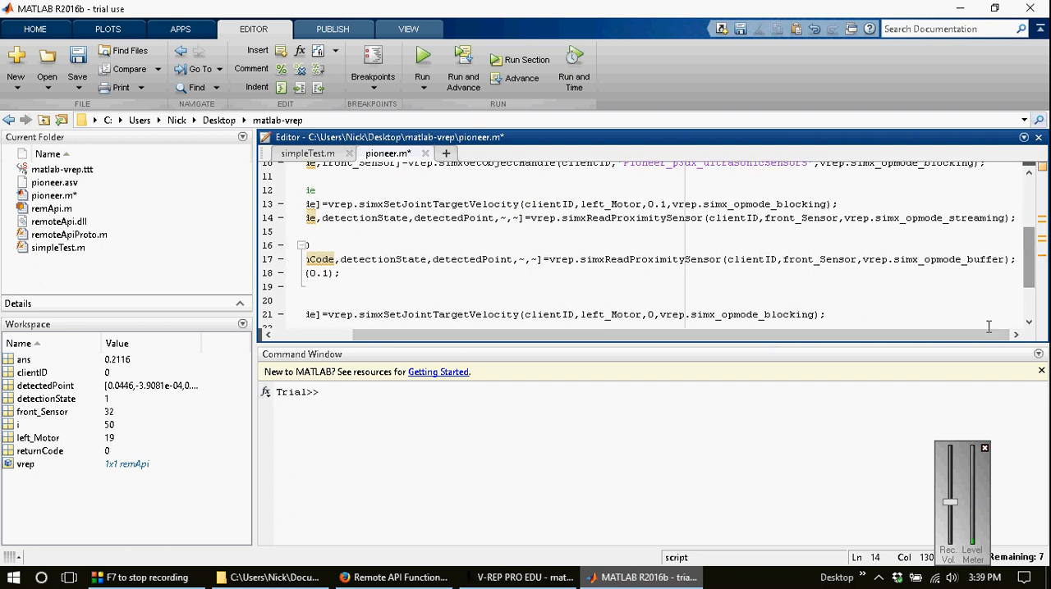
{"action": "left_click_drag", "start_coordinate": [979, 336], "coordinate": [900, 337]}
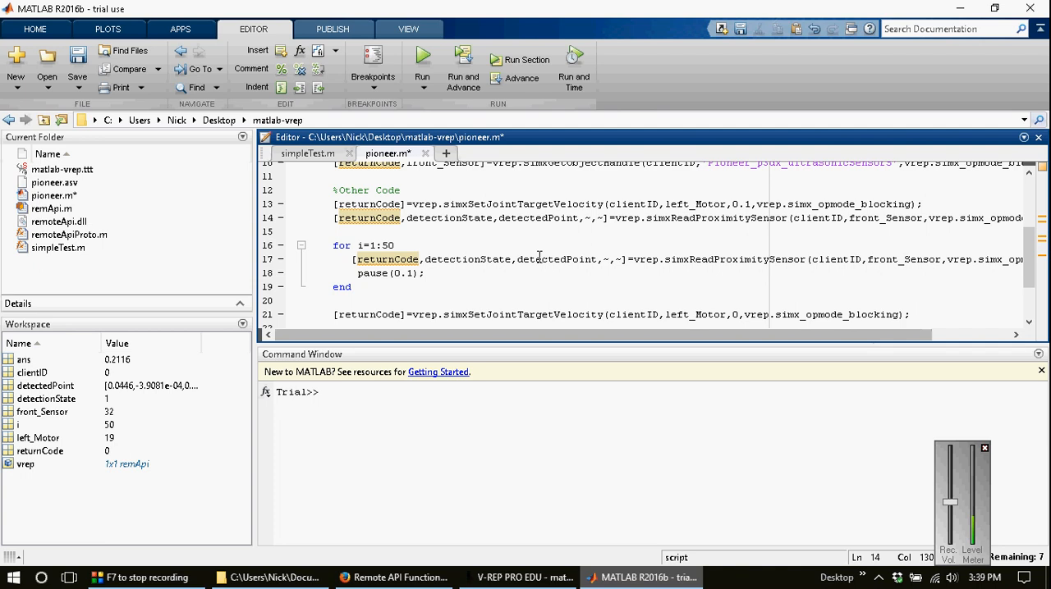
{"action": "left_click", "coordinate": [525, 577]}
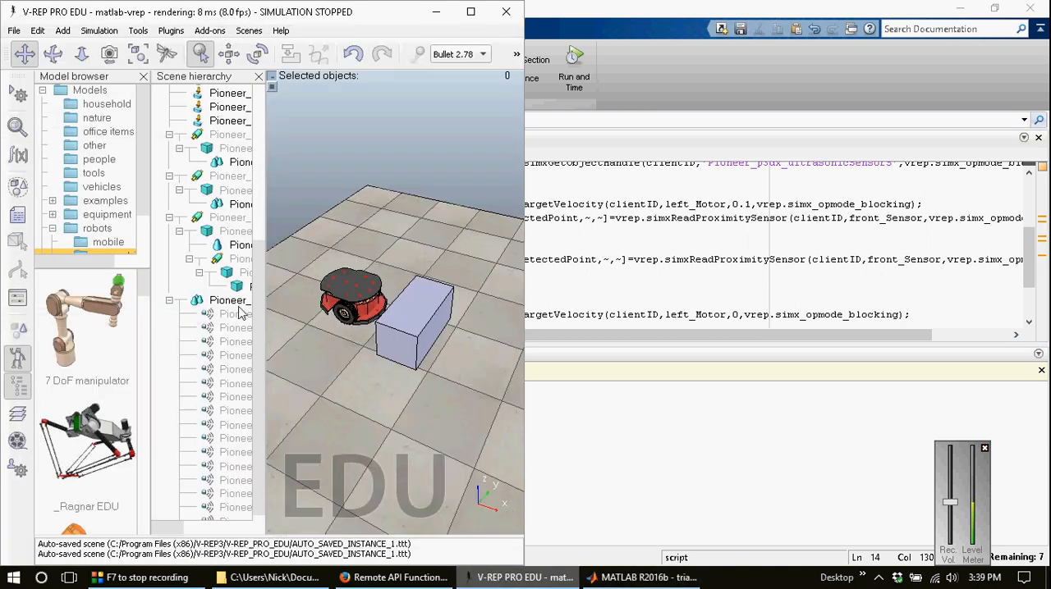
{"action": "left_click", "coordinate": [239, 441]}
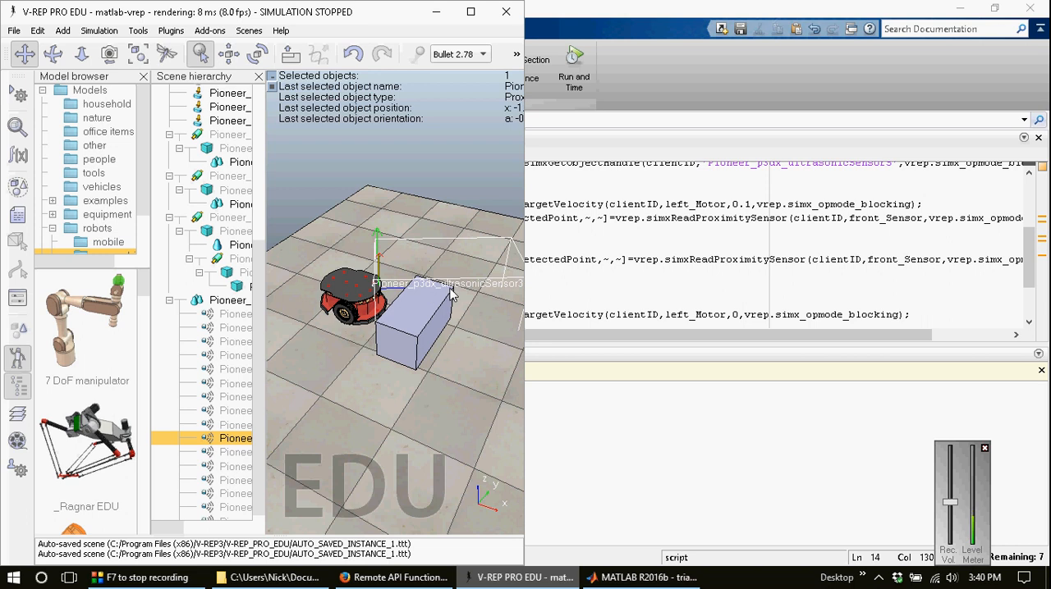
{"action": "left_click", "coordinate": [687, 286]}
Step: Add disp(norm(detectedPoint)); on a new line below the sensor reading in the for loop and save pioneer.m
{"action": "left_click", "coordinate": [550, 261]}
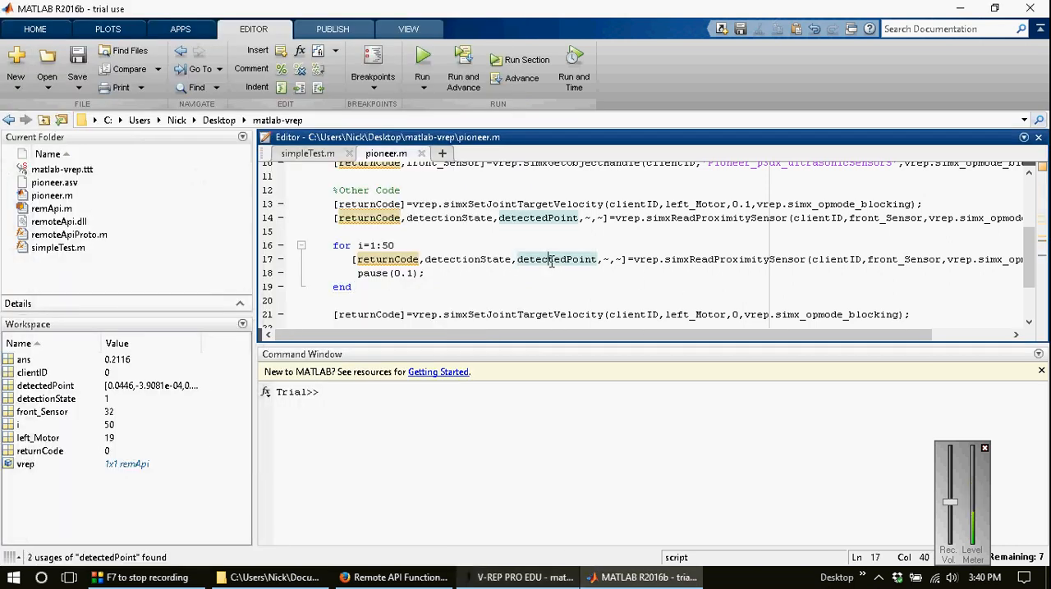
{"action": "key", "text": "End"}
{"action": "key", "text": "Return"}
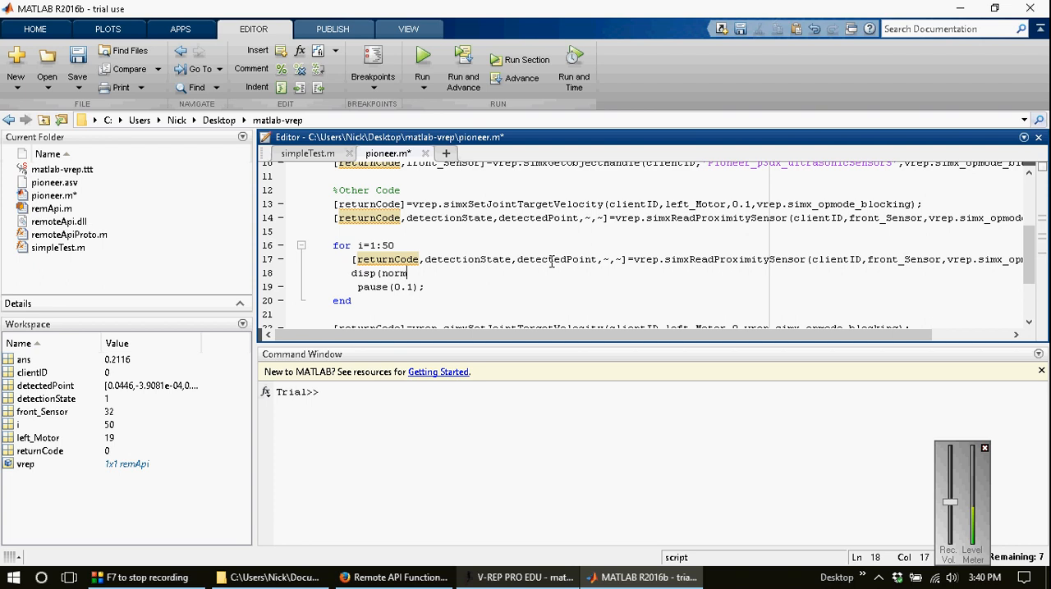
{"action": "type", "text": "disp(norm(detectedPoint))"}
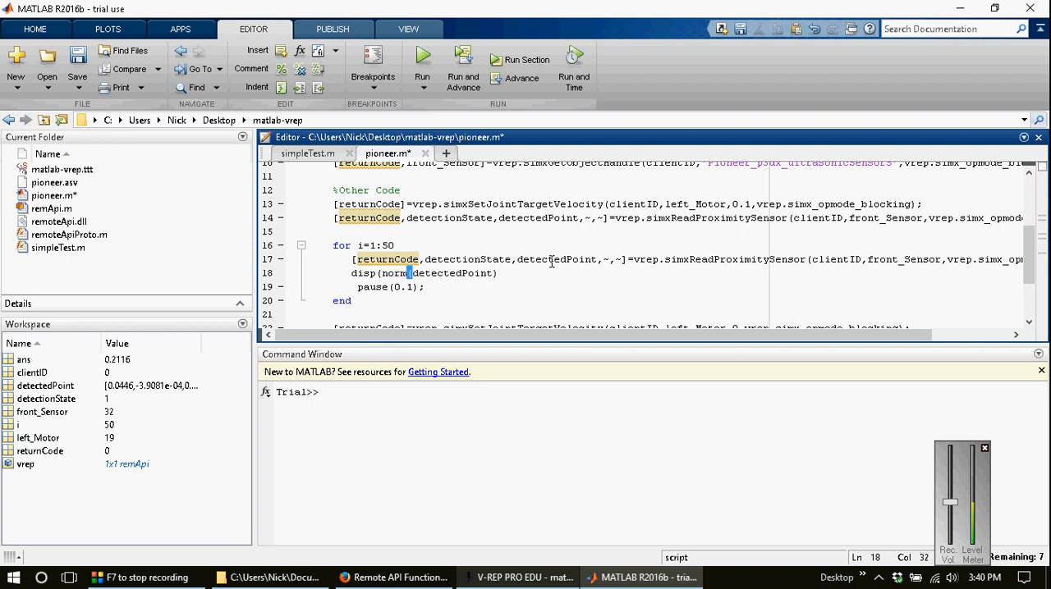
{"action": "type", "text": ";"}
{"action": "key", "text": "ctrl+s"}
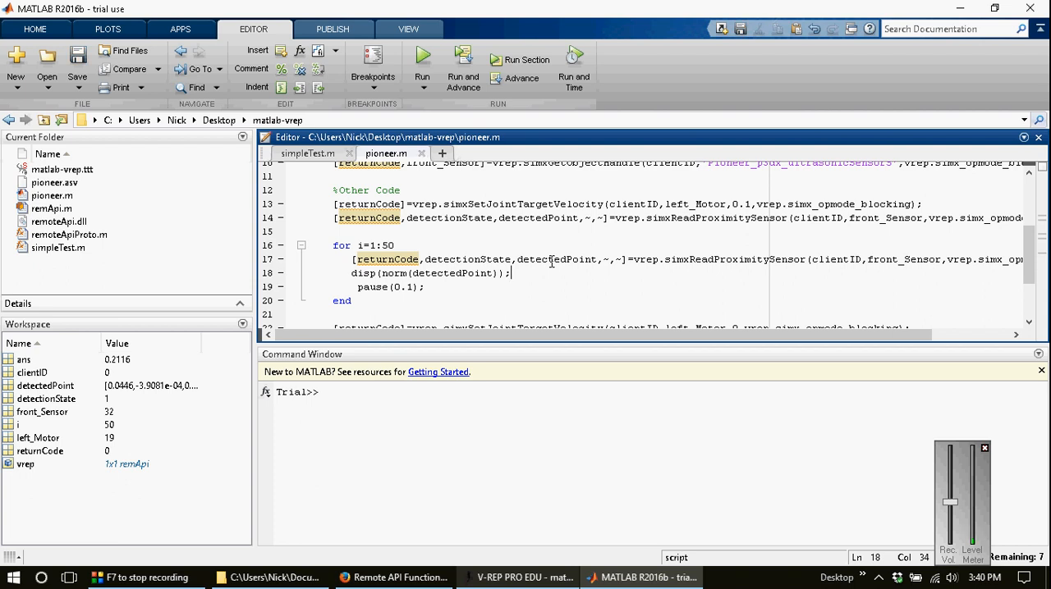
Step: Place MATLAB beside V-REP, clear the sensor selection, start the simulation and run pioneer.m
{"action": "key", "text": "super+Right"}
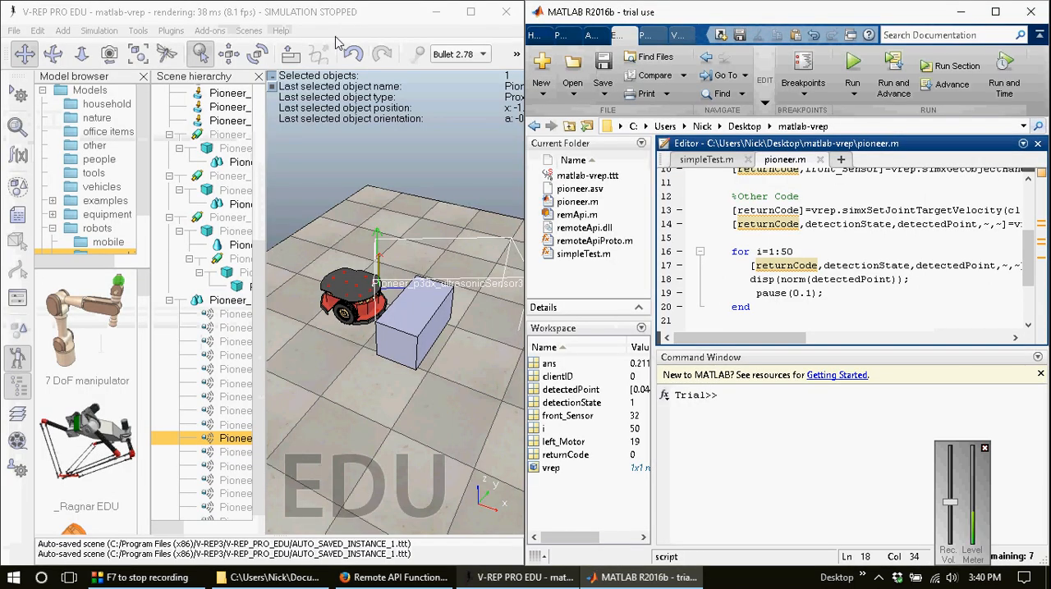
{"action": "left_click", "coordinate": [439, 140]}
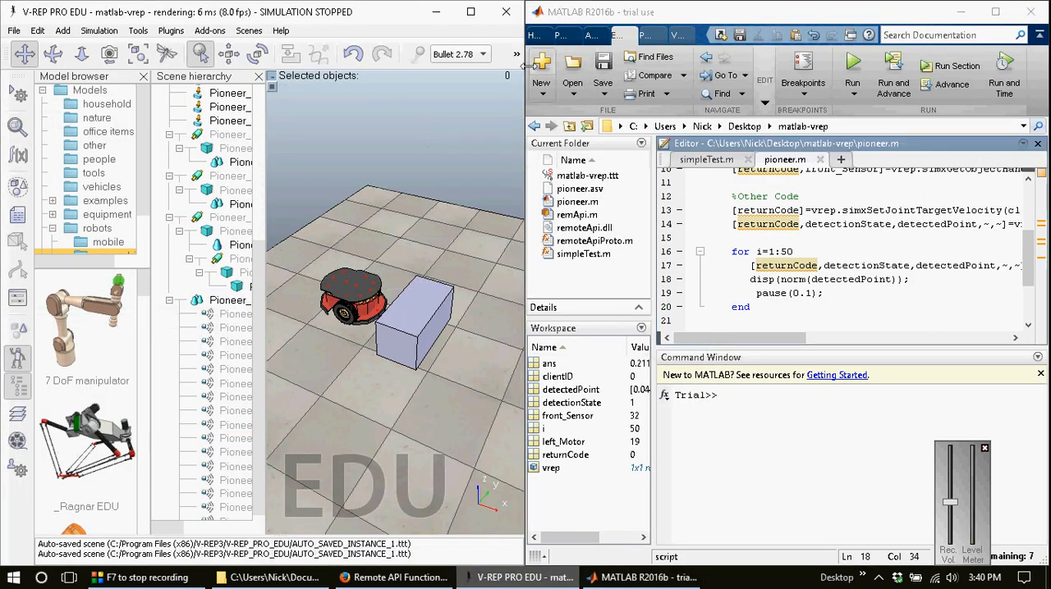
{"action": "left_click", "coordinate": [515, 54]}
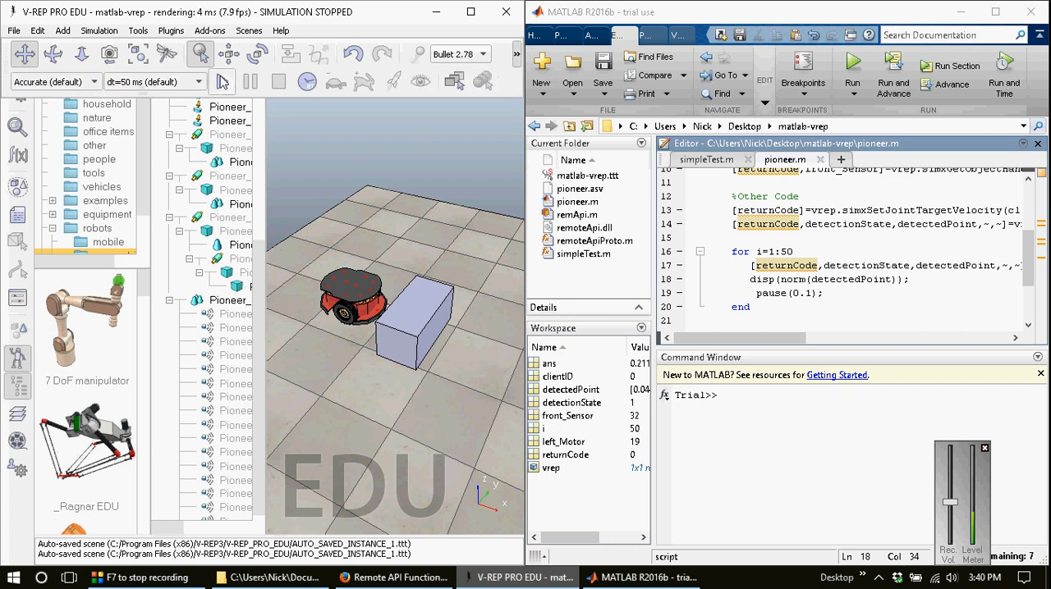
{"action": "left_click", "coordinate": [221, 81]}
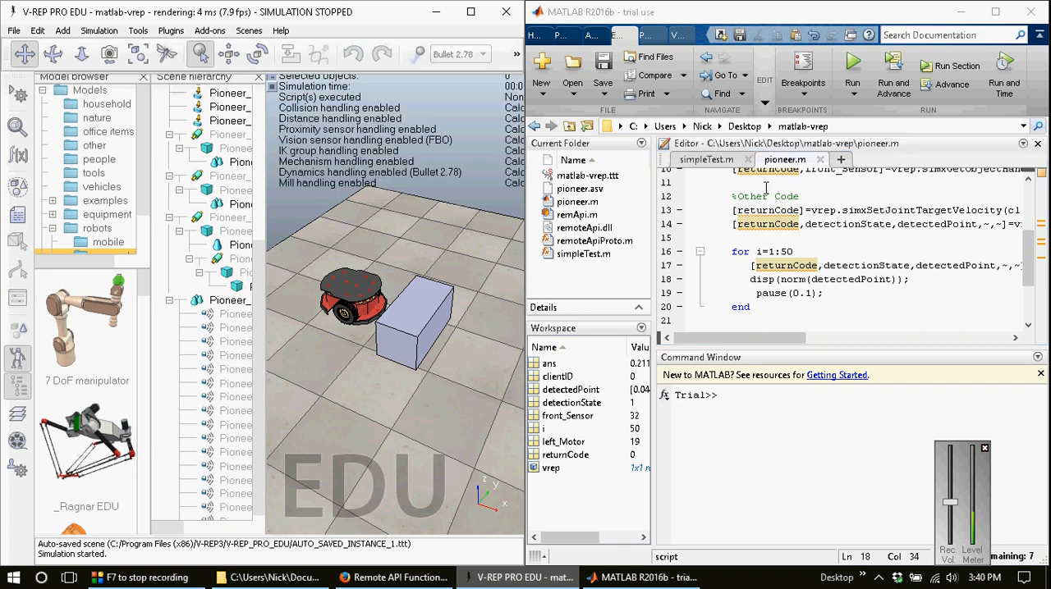
{"action": "left_click", "coordinate": [854, 66]}
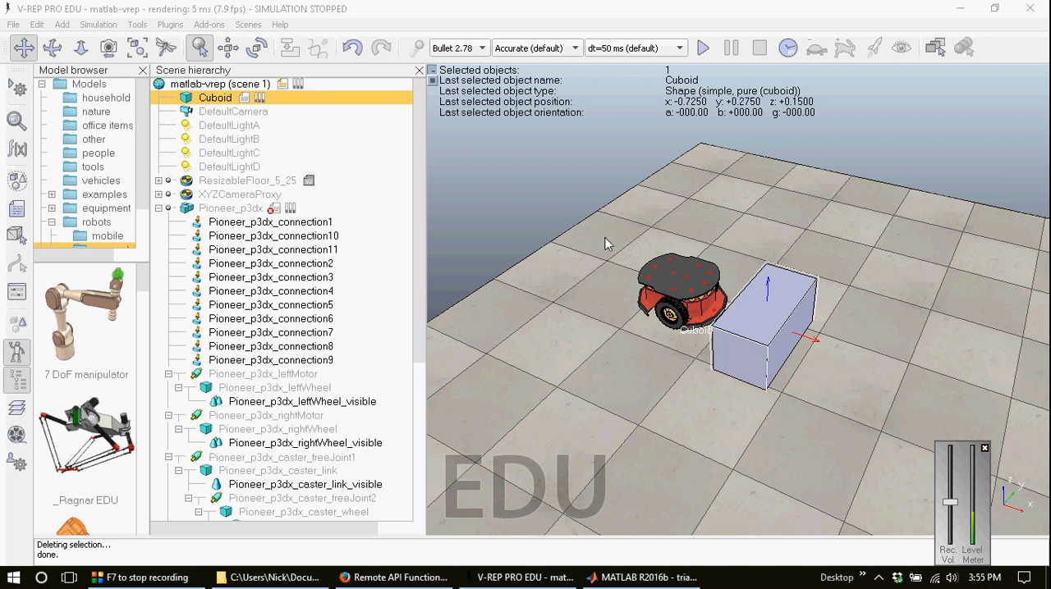
Step: Add a perspective-type vision sensor to the V-REP scene
{"action": "left_click", "coordinate": [64, 25]}
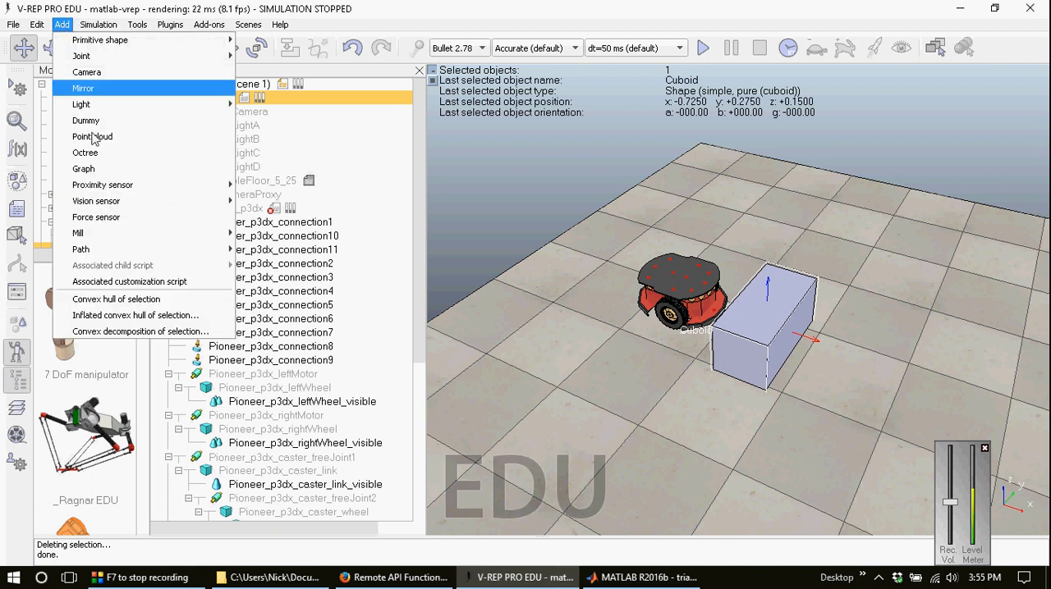
{"action": "mouse_move", "coordinate": [205, 201]}
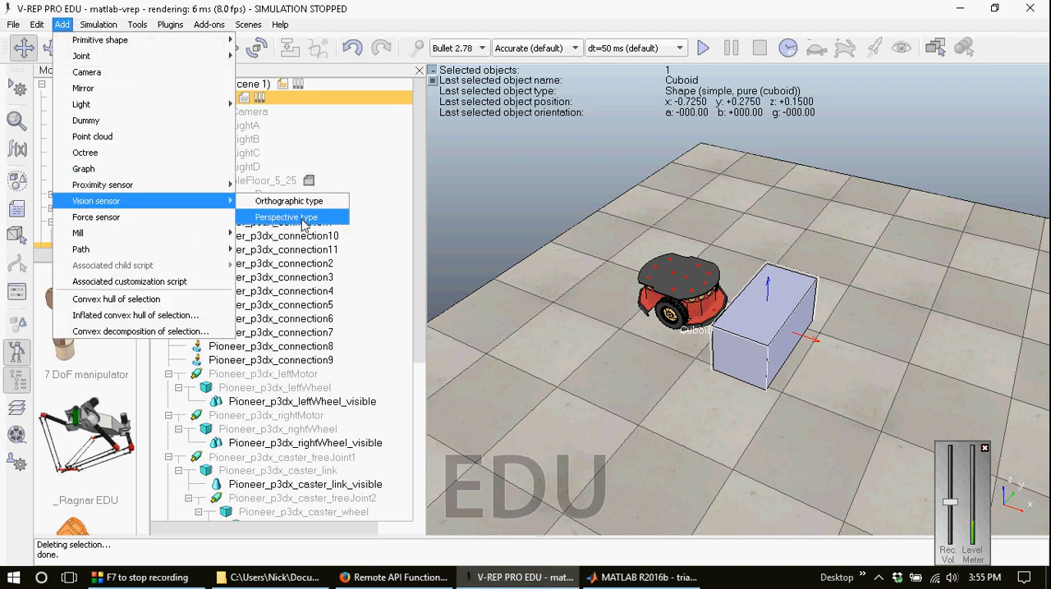
{"action": "left_click", "coordinate": [302, 217]}
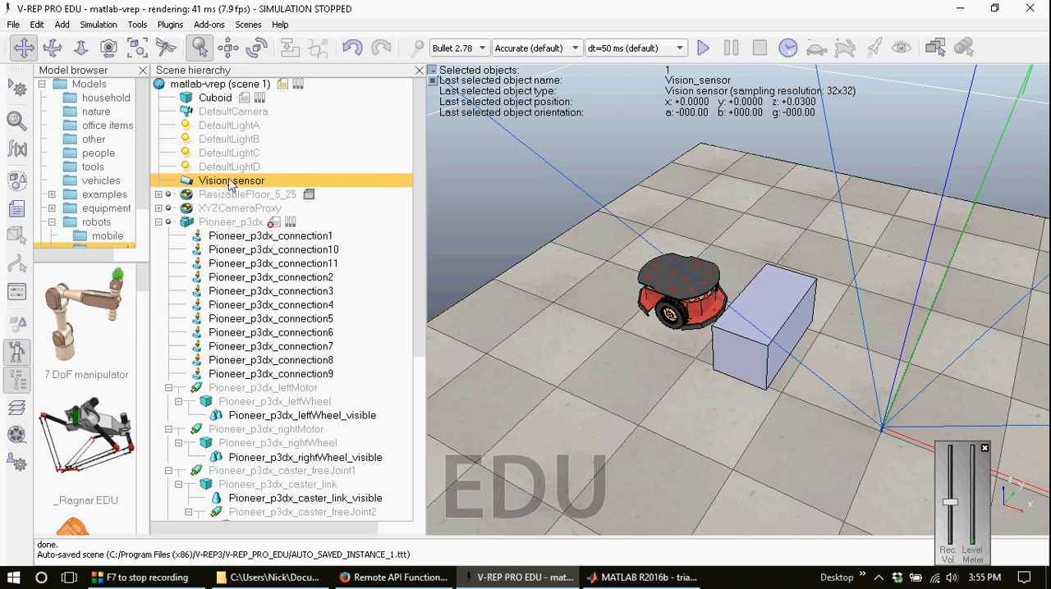
Step: Move Vision_sensor to the world position of Pioneer_p3dx by applying the robot's coordinates to both selected objects
{"action": "left_click", "coordinate": [190, 224], "text": "ctrl"}
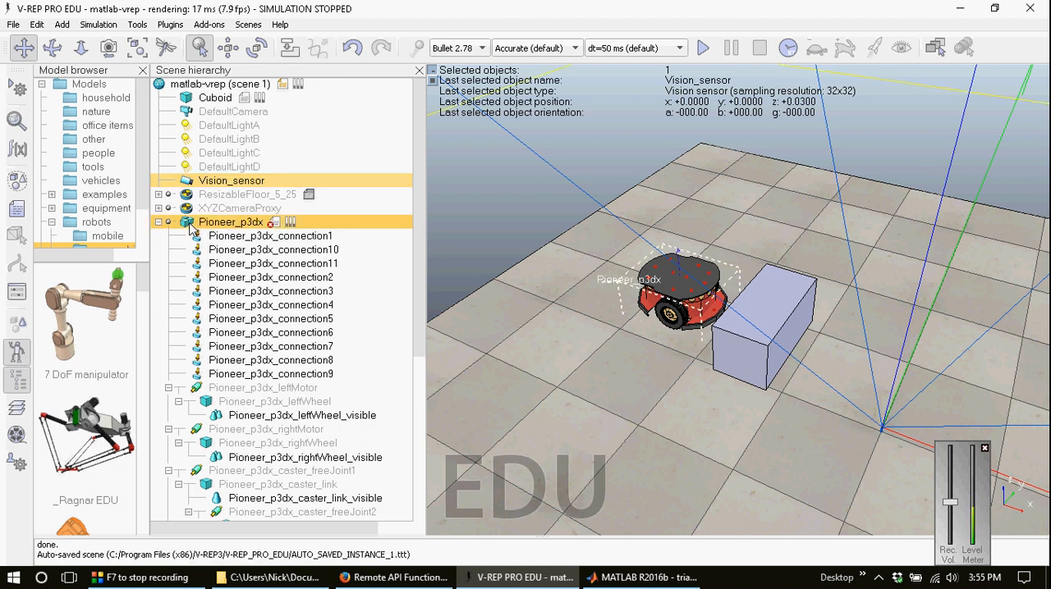
{"action": "left_click", "coordinate": [226, 49]}
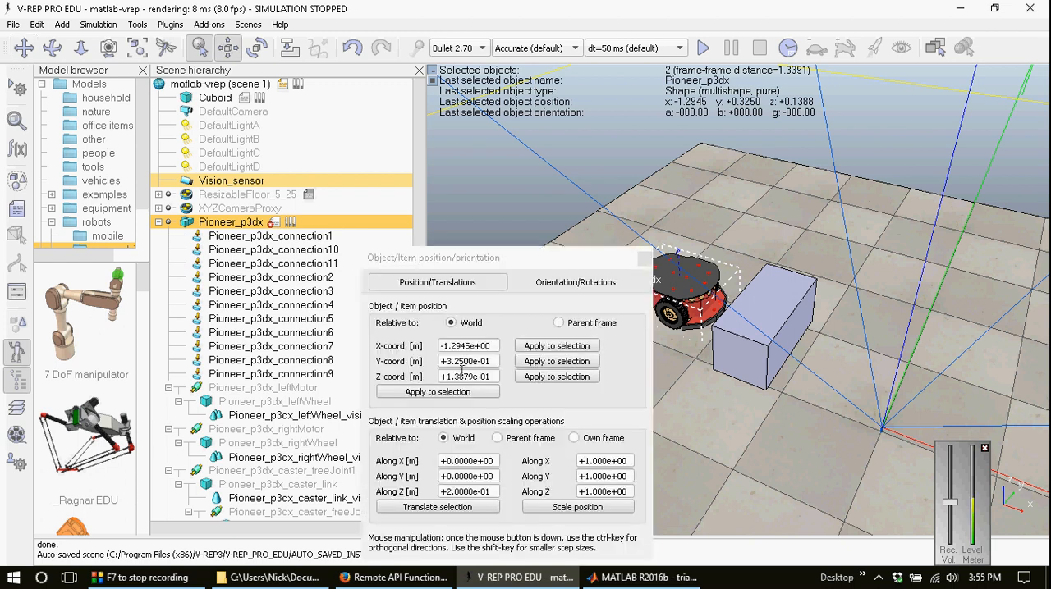
{"action": "left_click", "coordinate": [457, 394]}
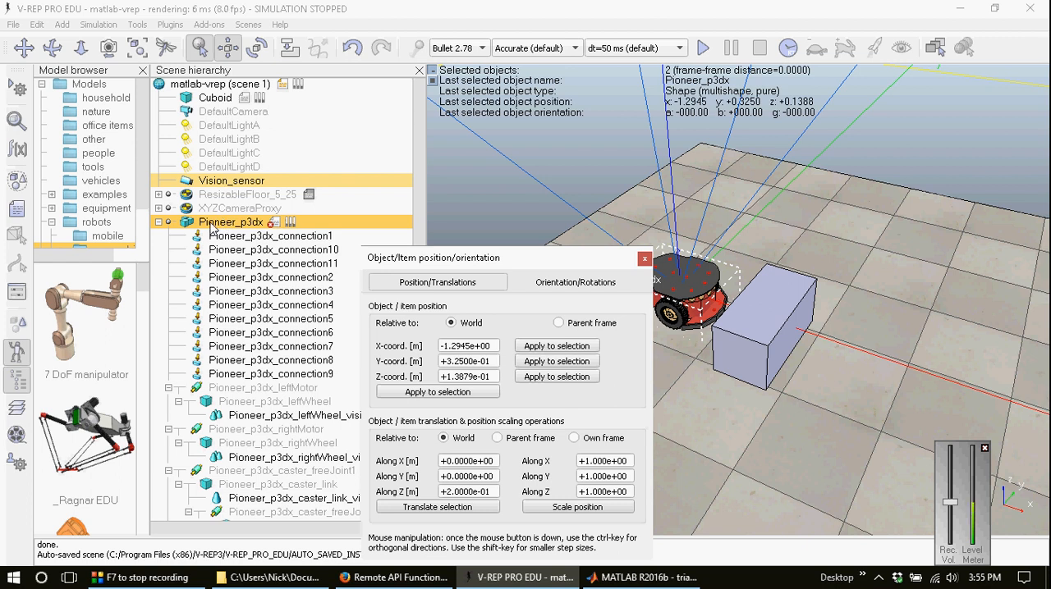
Step: Translate only Vision_sensor by 0.2 m along the world Z axis
{"action": "left_click", "coordinate": [238, 182]}
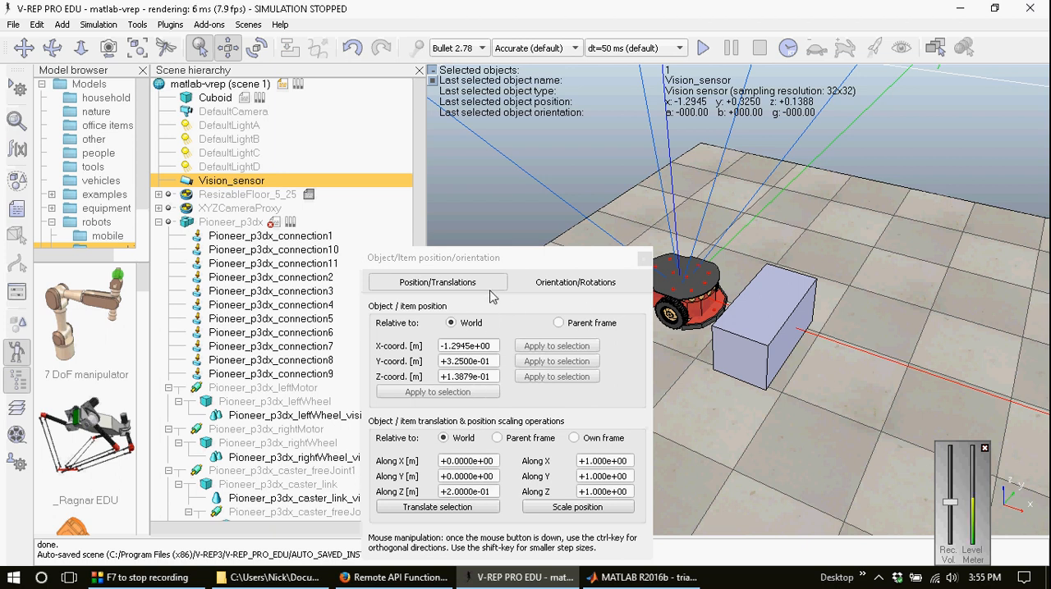
{"action": "left_click_drag", "start_coordinate": [480, 257], "coordinate": [354, 205]}
{"action": "left_click_drag", "start_coordinate": [371, 440], "coordinate": [253, 433]}
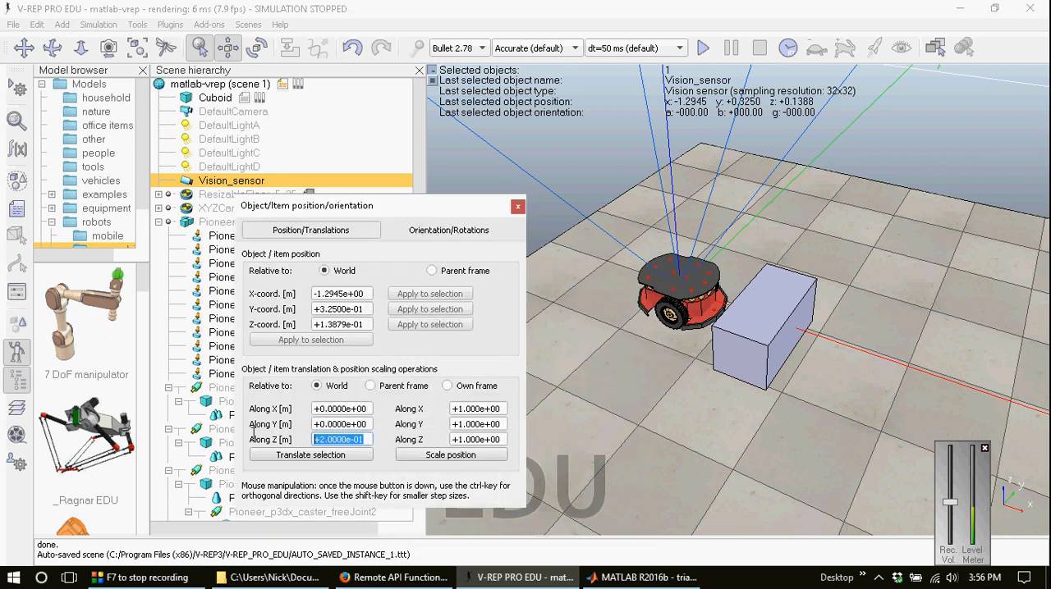
{"action": "left_click", "coordinate": [331, 456]}
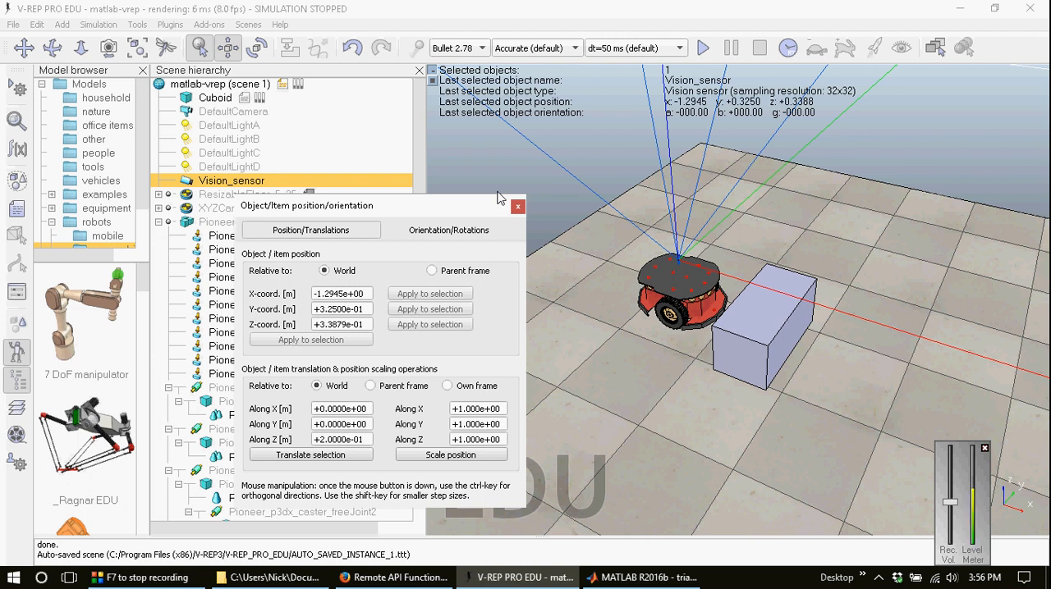
Step: Rotate Vision_sensor 90 degrees around the Y axis of its own frame, with zero rotation around X and Z
{"action": "left_click", "coordinate": [476, 231]}
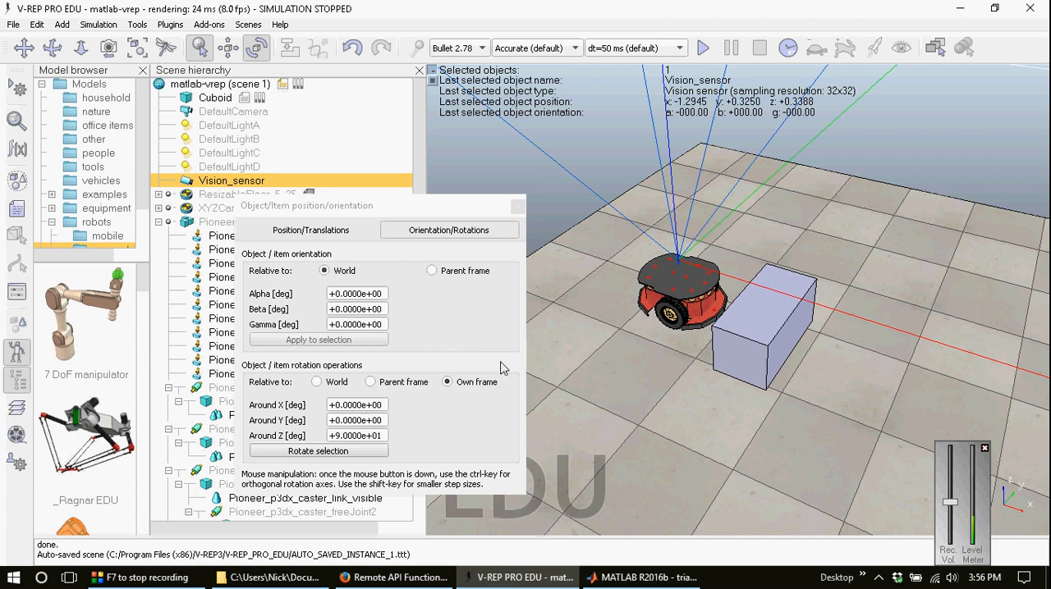
{"action": "left_click", "coordinate": [446, 384]}
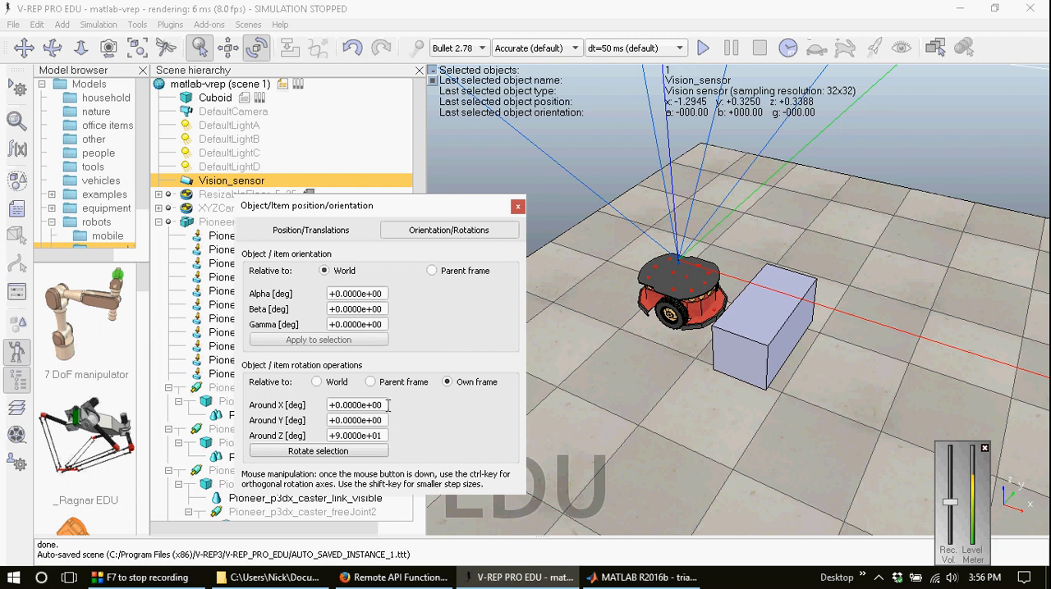
{"action": "left_click_drag", "start_coordinate": [383, 438], "coordinate": [286, 440]}
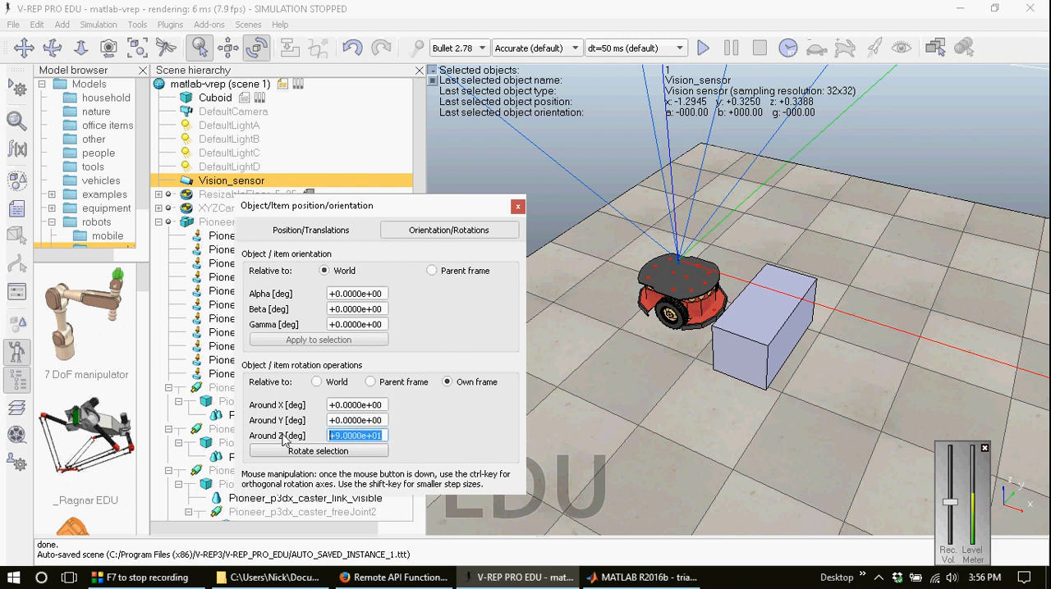
{"action": "type", "text": "0"}
{"action": "left_click_drag", "start_coordinate": [383, 422], "coordinate": [304, 424]}
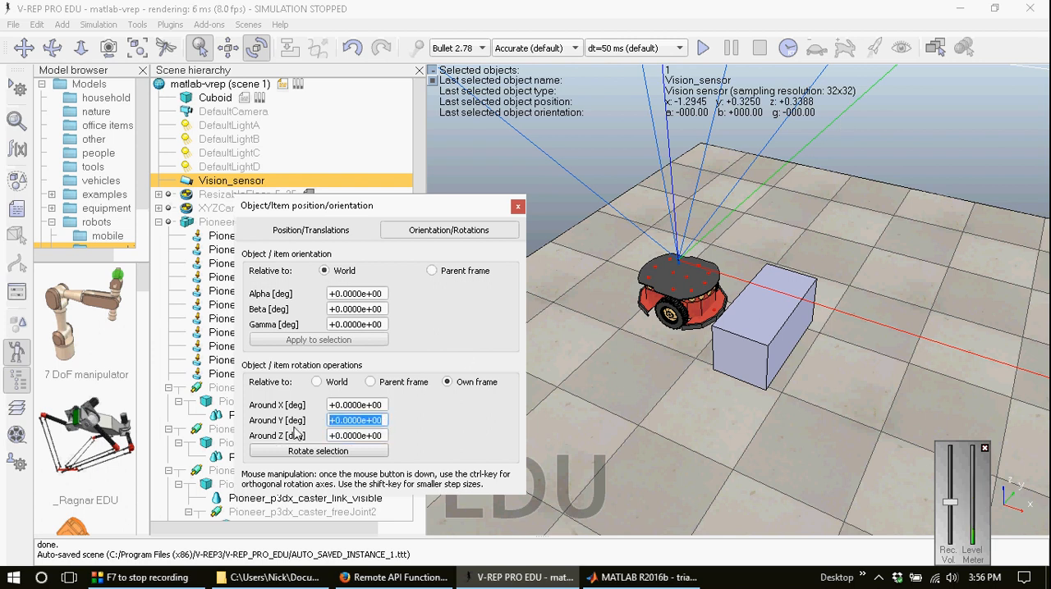
{"action": "type", "text": "9."}
{"action": "type", "text": "0"}
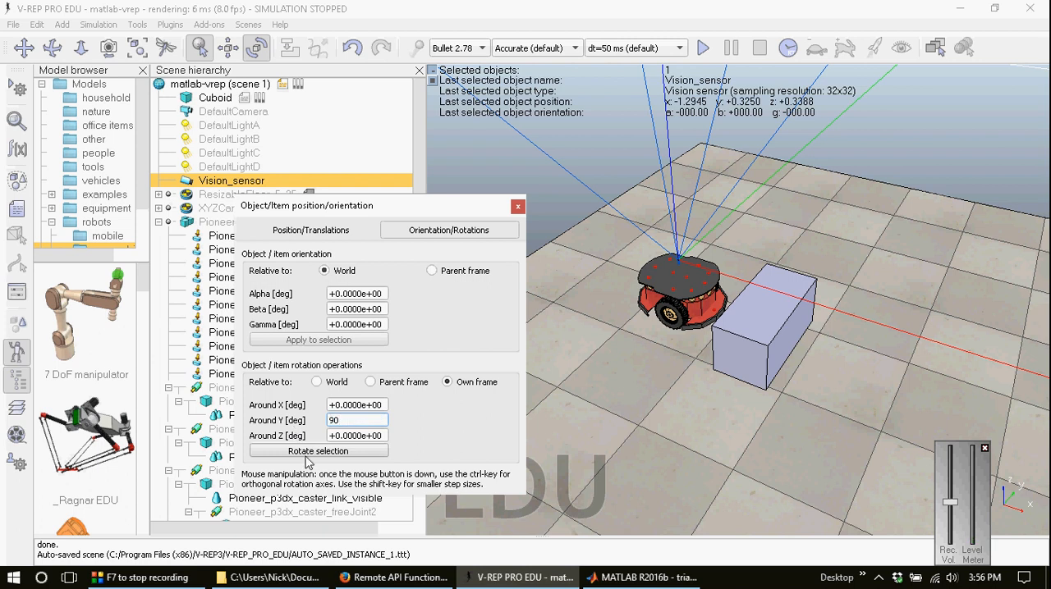
{"action": "left_click", "coordinate": [312, 460]}
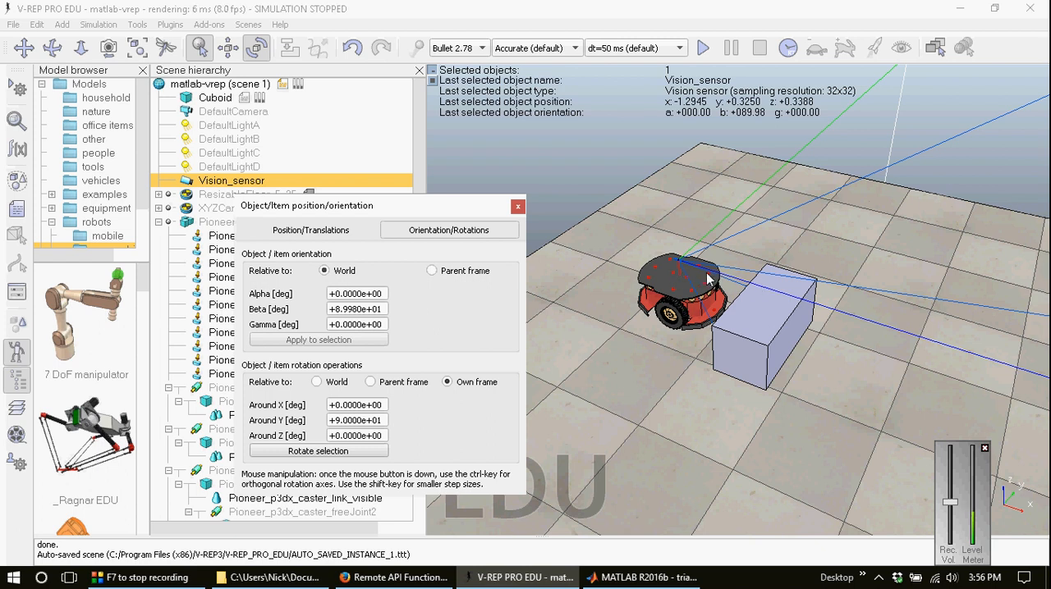
Step: Rotate Vision_sensor 90 degrees around its own Z axis with Y rotation set to 0, and close the orientation settings
{"action": "left_click_drag", "start_coordinate": [384, 416], "coordinate": [330, 416]}
{"action": "type", "text": "0"}
{"action": "key", "text": "Tab"}
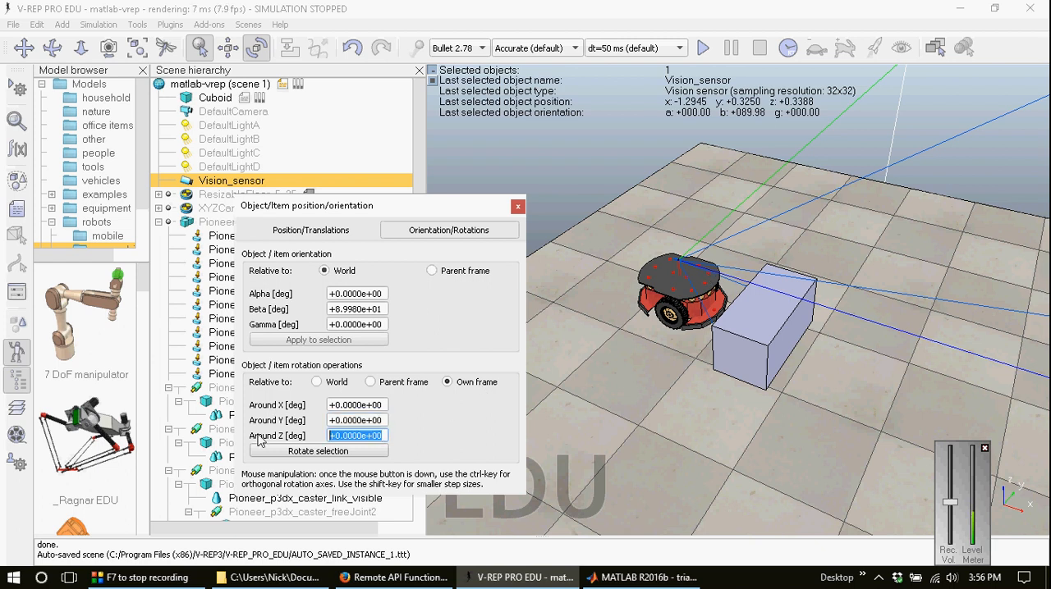
{"action": "type", "text": "90"}
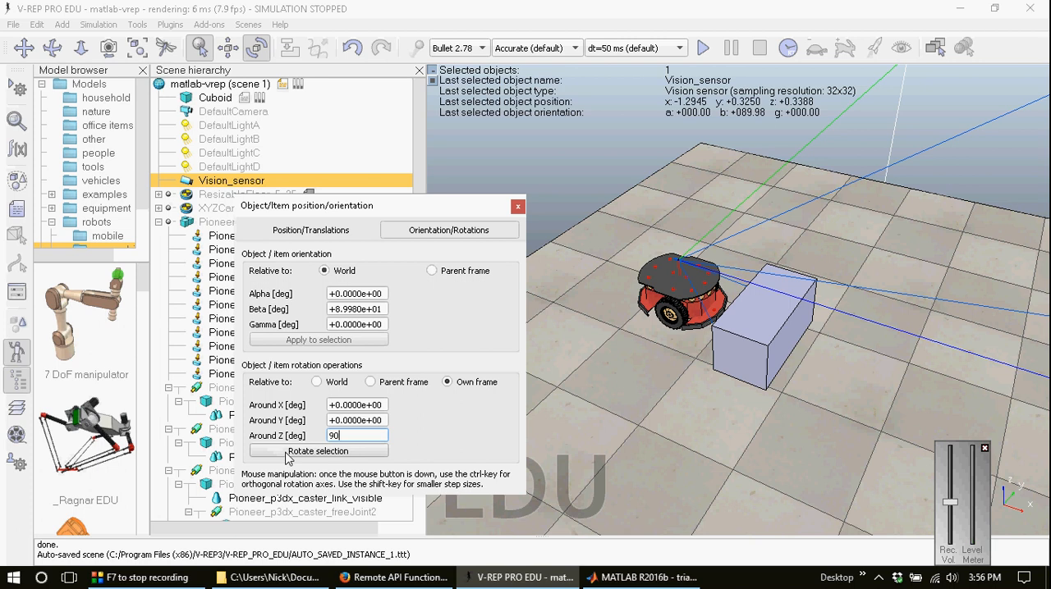
{"action": "left_click", "coordinate": [287, 455]}
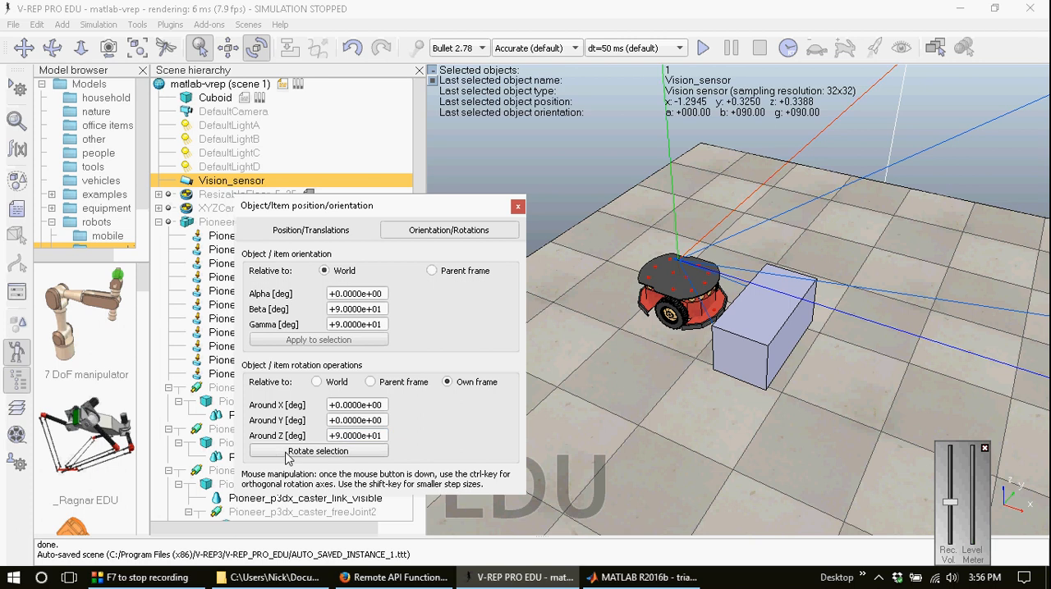
{"action": "left_click", "coordinate": [517, 207]}
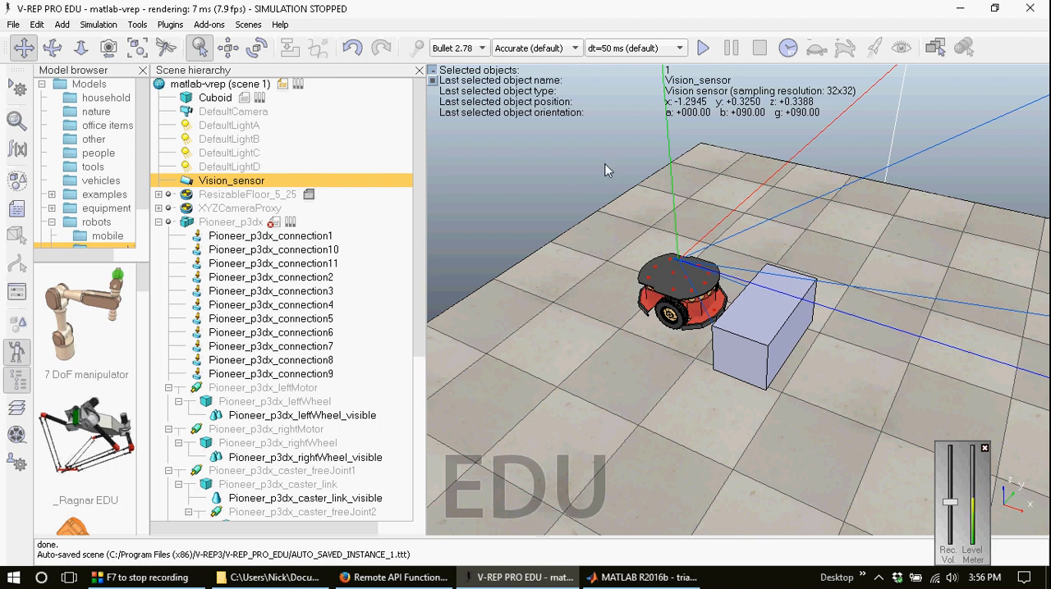
Step: Add a floating view associated with Vision_sensor and start the simulation to show its image
{"action": "right_click", "coordinate": [485, 178]}
{"action": "mouse_move", "coordinate": [522, 211]}
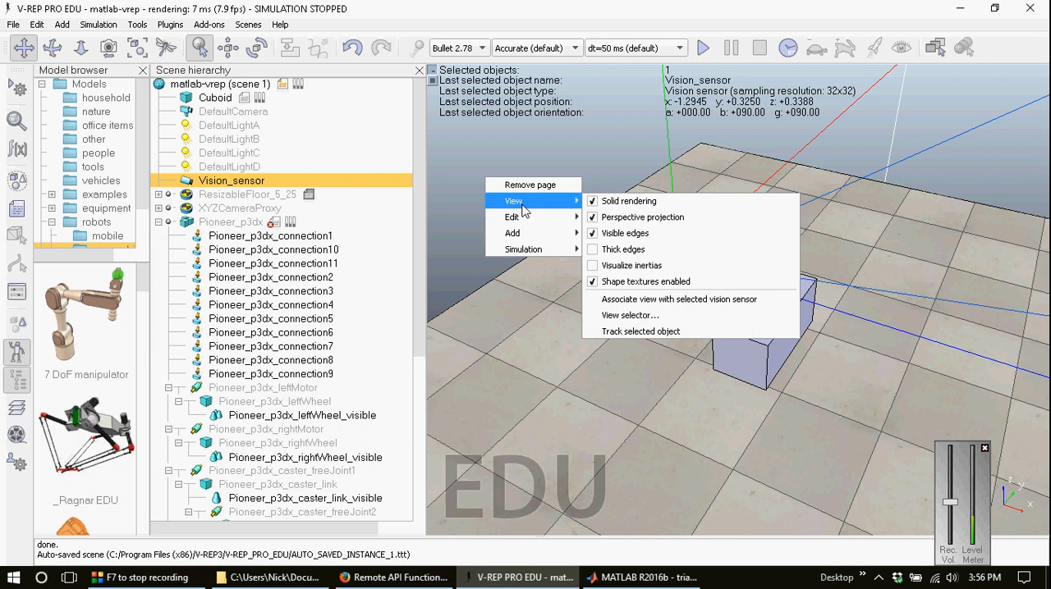
{"action": "mouse_move", "coordinate": [526, 234]}
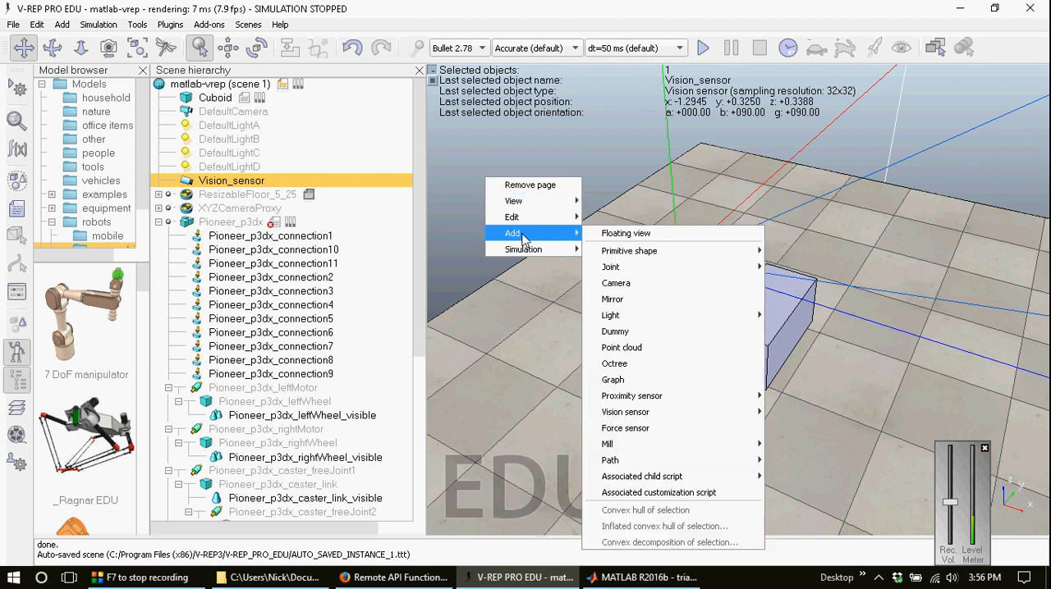
{"action": "left_click", "coordinate": [614, 226]}
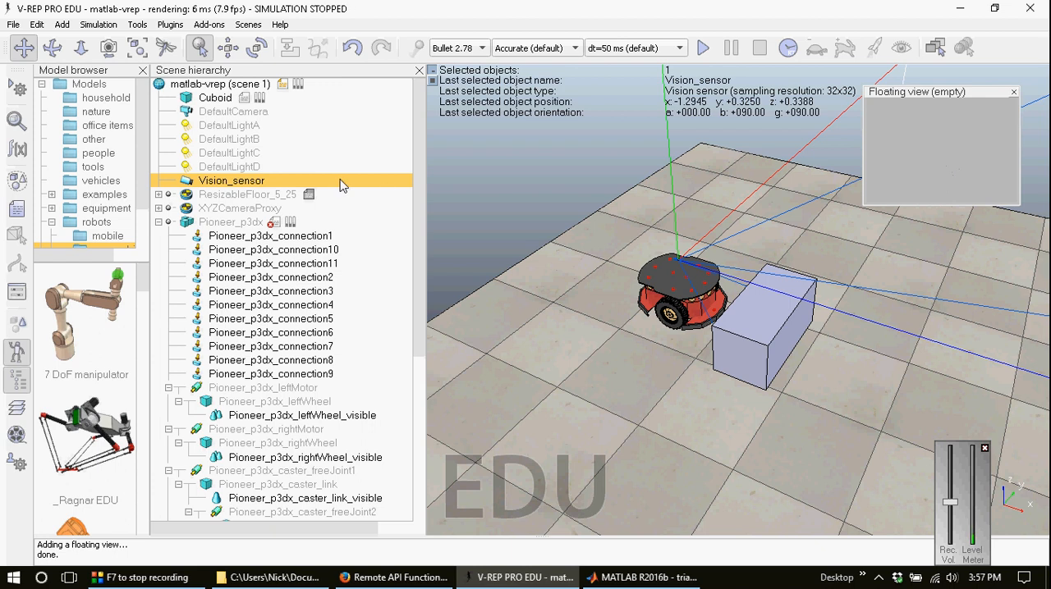
{"action": "right_click", "coordinate": [953, 131]}
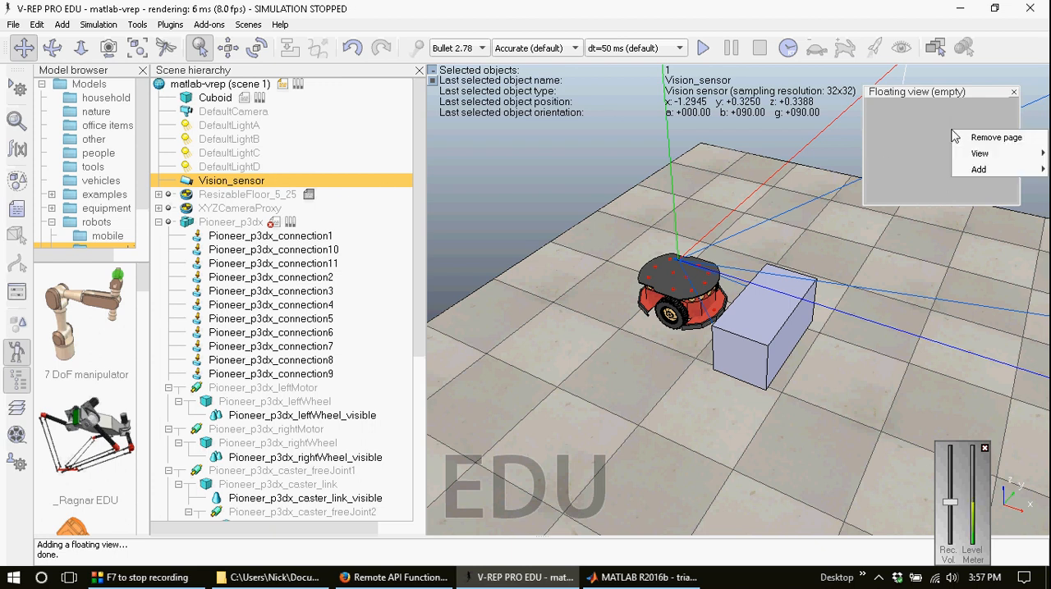
{"action": "mouse_move", "coordinate": [989, 159]}
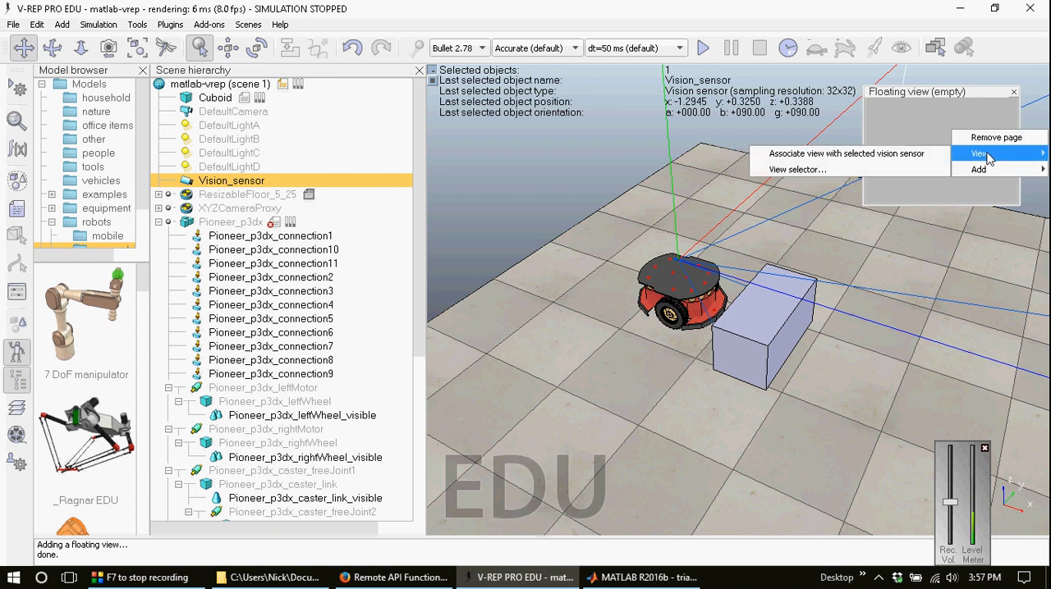
{"action": "left_click", "coordinate": [906, 153]}
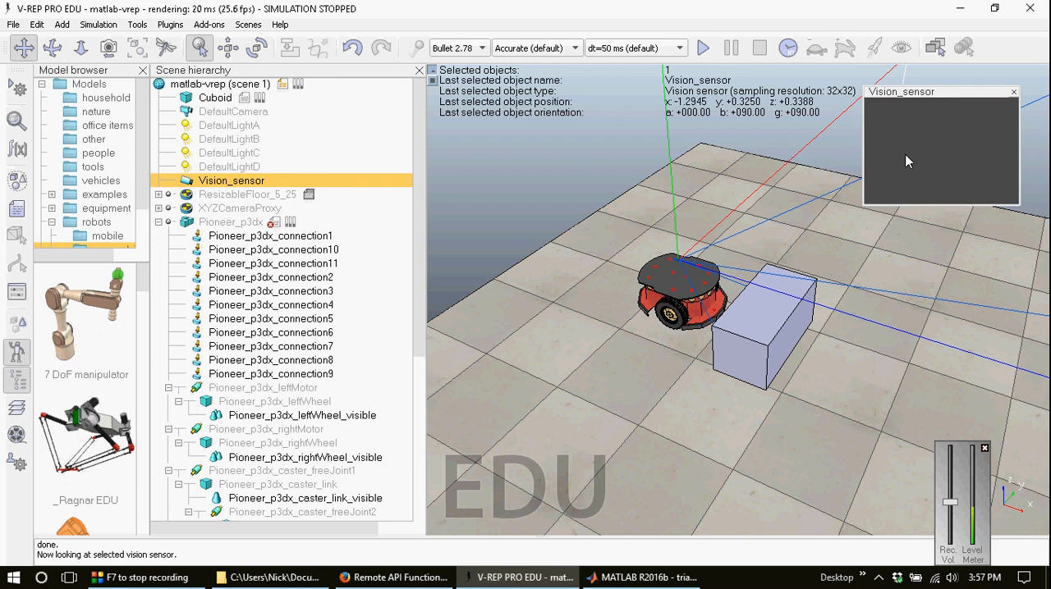
{"action": "left_click", "coordinate": [700, 48]}
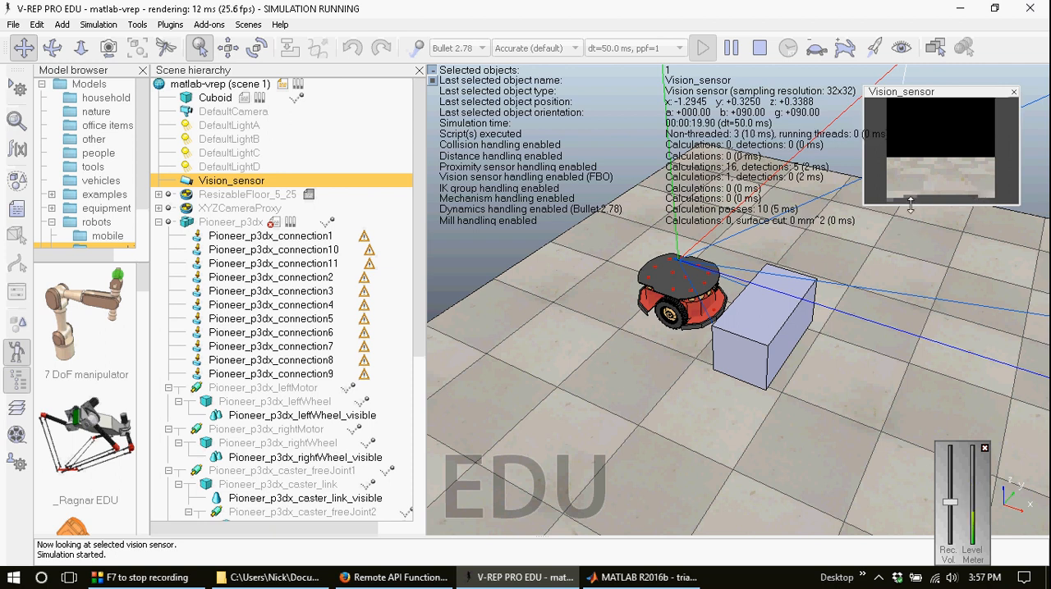
Step: Stop the simulation and make the Cuboid renderable in its common object properties
{"action": "left_click", "coordinate": [761, 46]}
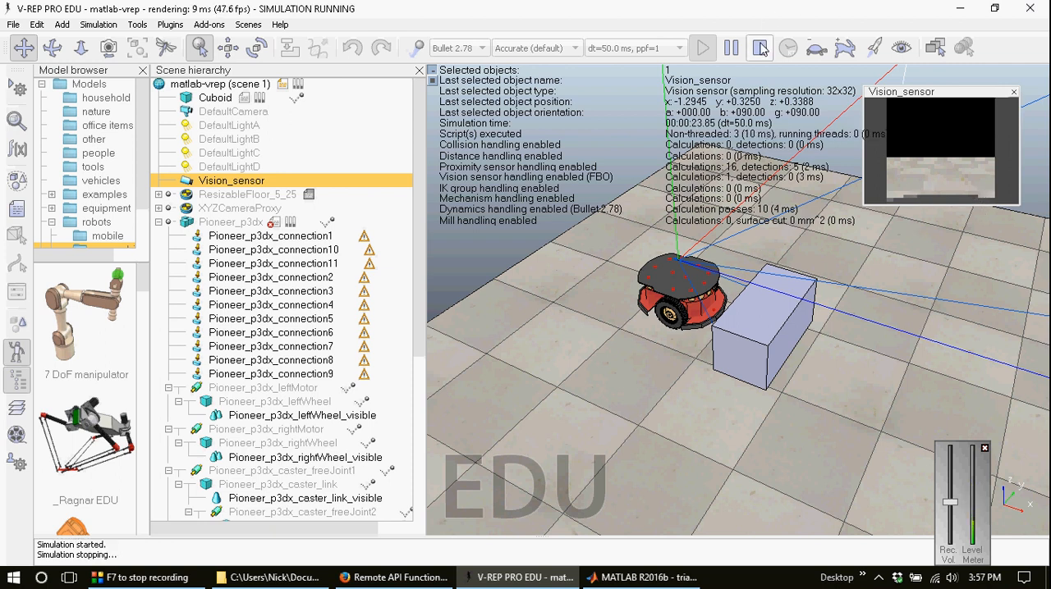
{"action": "double_click", "coordinate": [188, 97]}
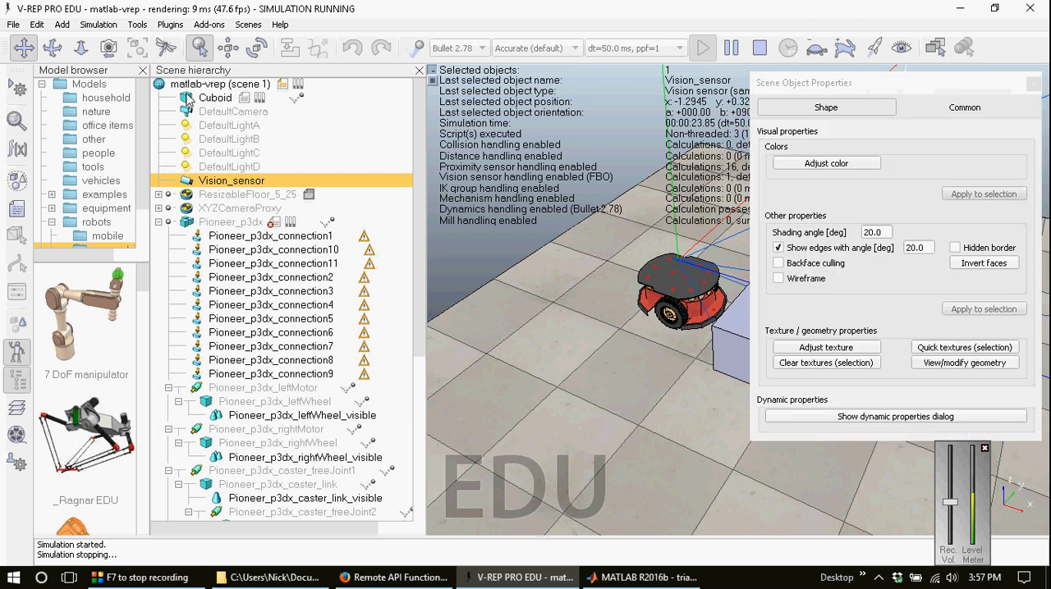
{"action": "left_click", "coordinate": [957, 110]}
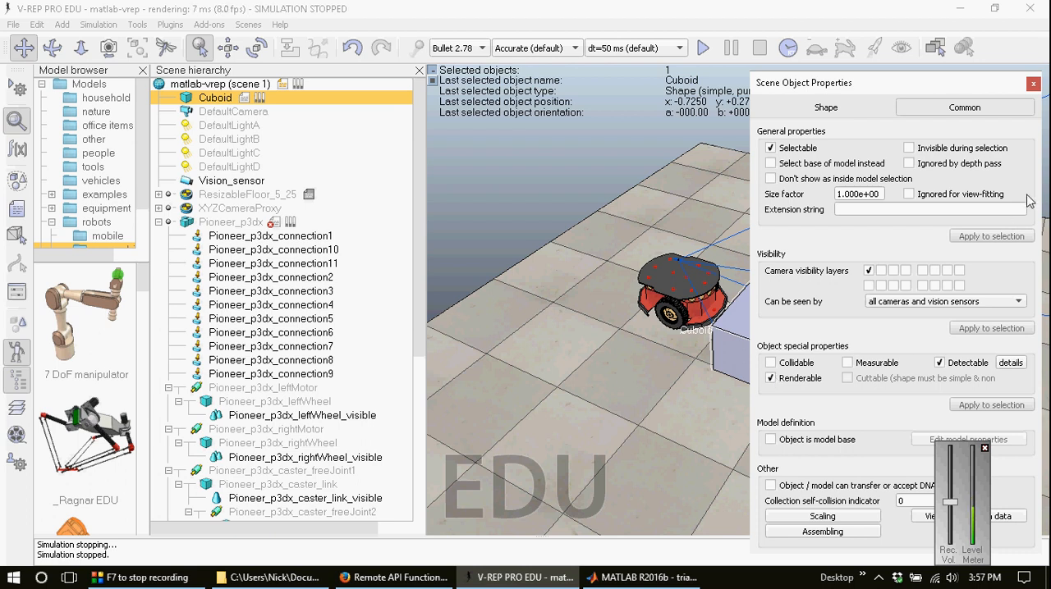
{"action": "left_click", "coordinate": [1033, 83]}
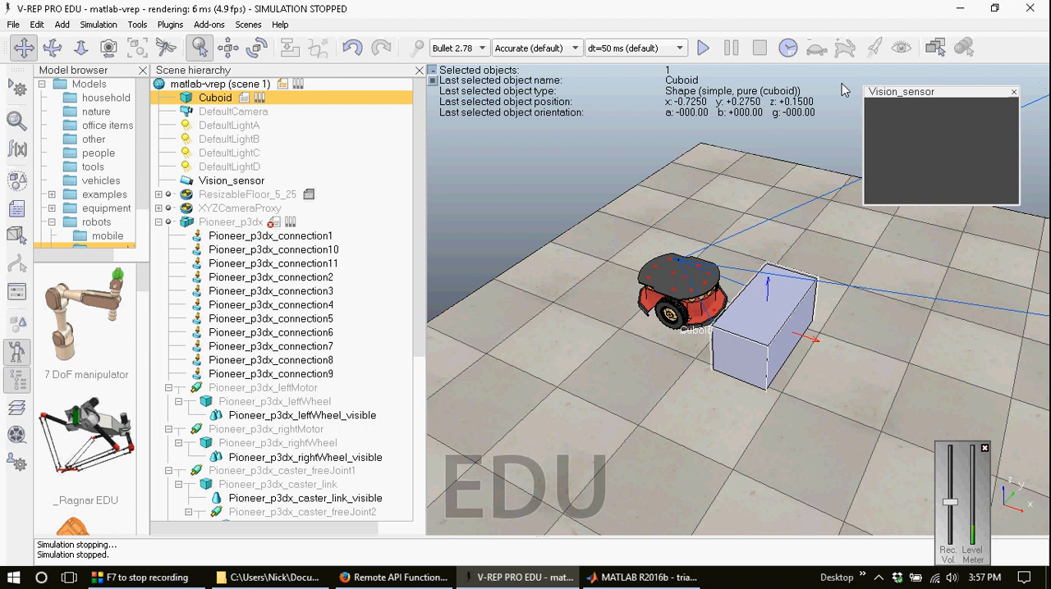
Step: Run the simulation to check the Cuboid in the Vision_sensor floating view, and stop it
{"action": "left_click", "coordinate": [702, 48]}
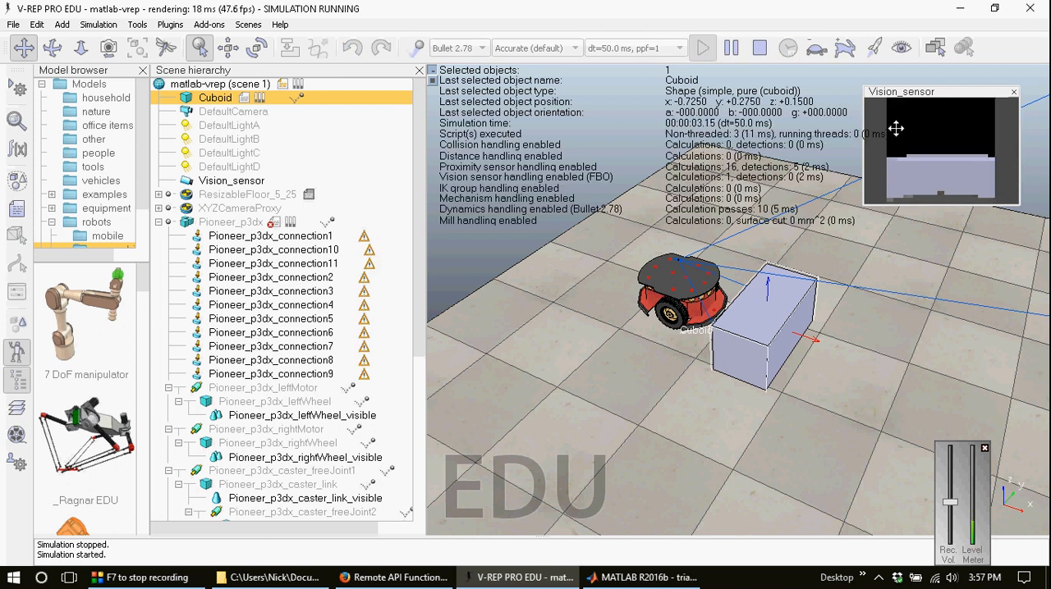
{"action": "left_click", "coordinate": [760, 48]}
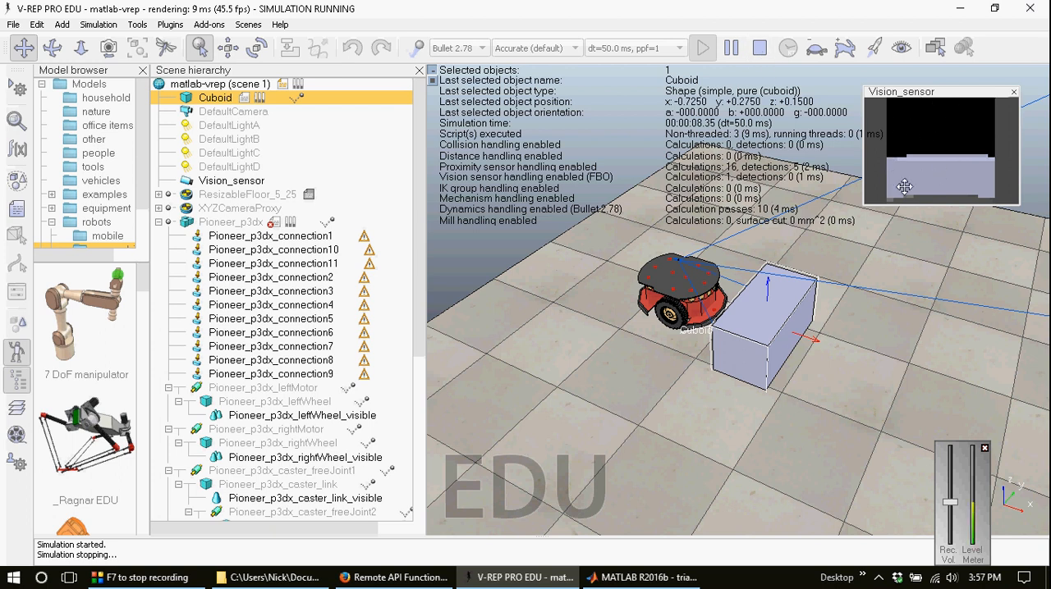
{"action": "left_click", "coordinate": [760, 49]}
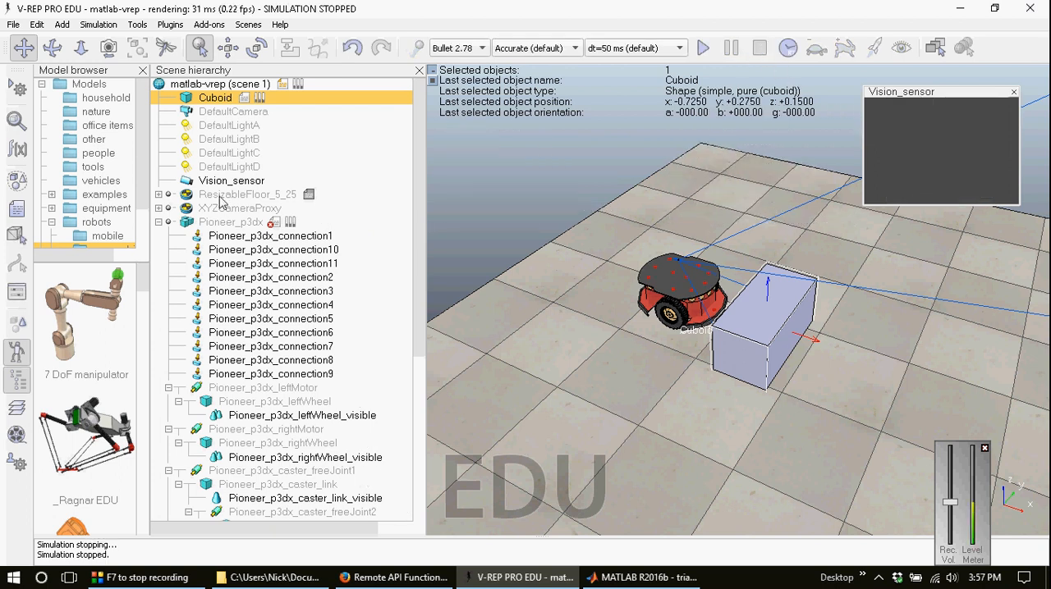
Step: Set the Vision_sensor resolution to 64 by 64 and restart the simulation
{"action": "double_click", "coordinate": [186, 182]}
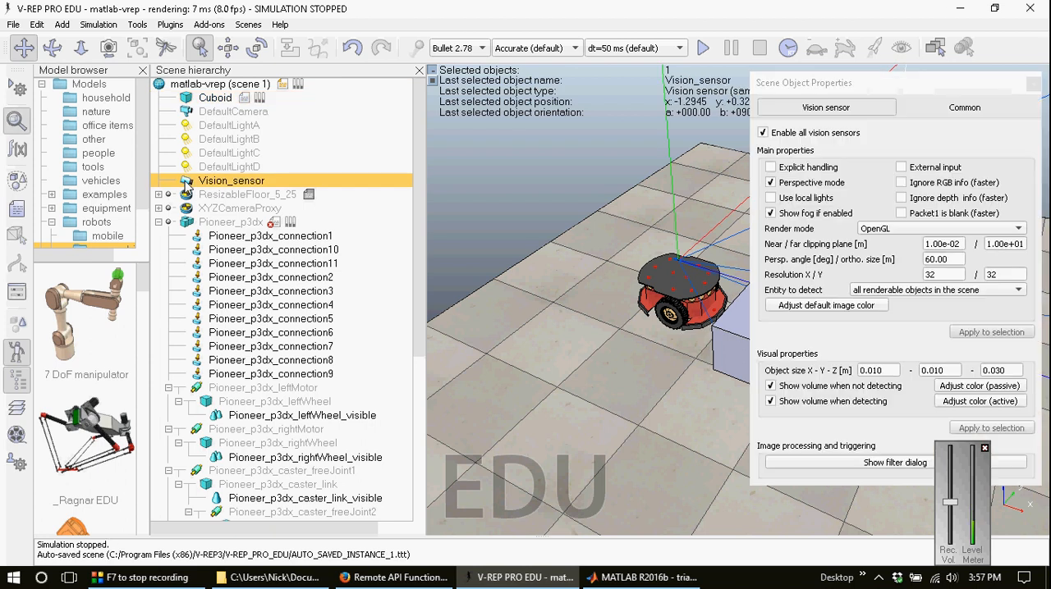
{"action": "double_click", "coordinate": [952, 275]}
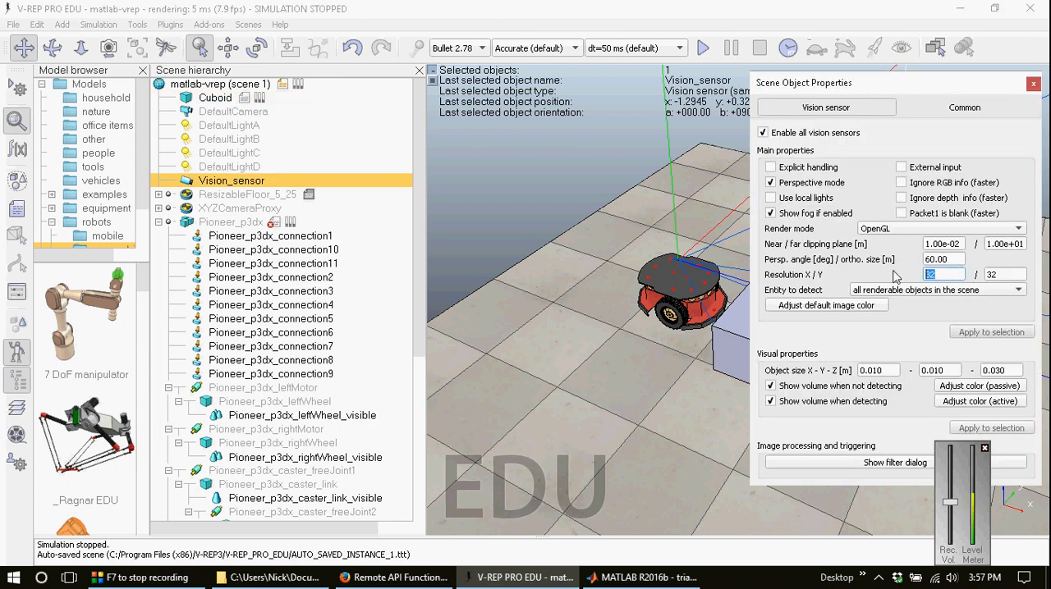
{"action": "type", "text": "64"}
{"action": "key", "text": "Tab"}
{"action": "type", "text": "64"}
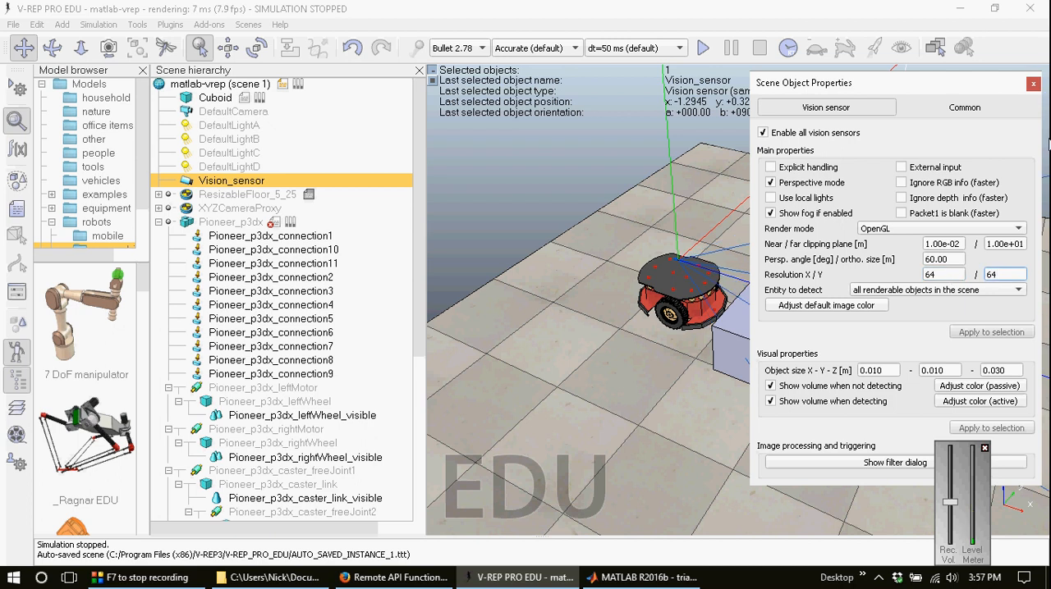
{"action": "left_click", "coordinate": [1032, 82]}
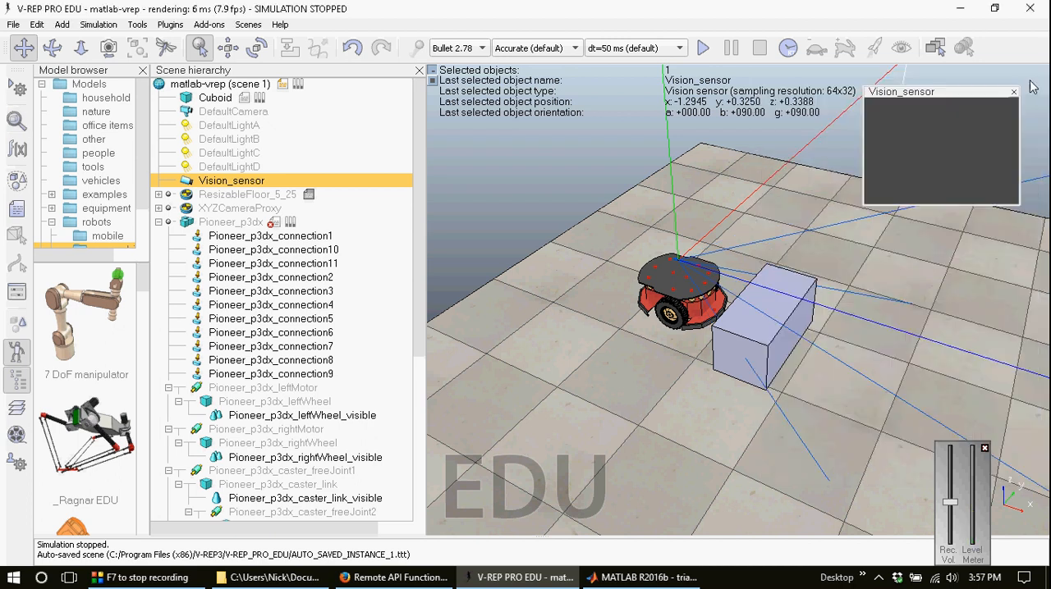
{"action": "left_click", "coordinate": [702, 48]}
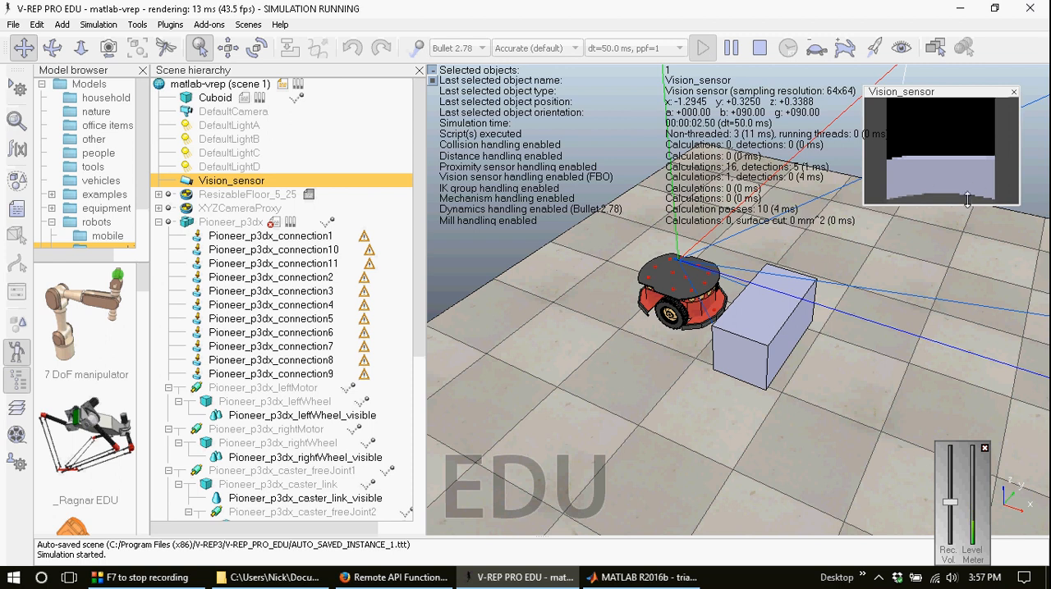
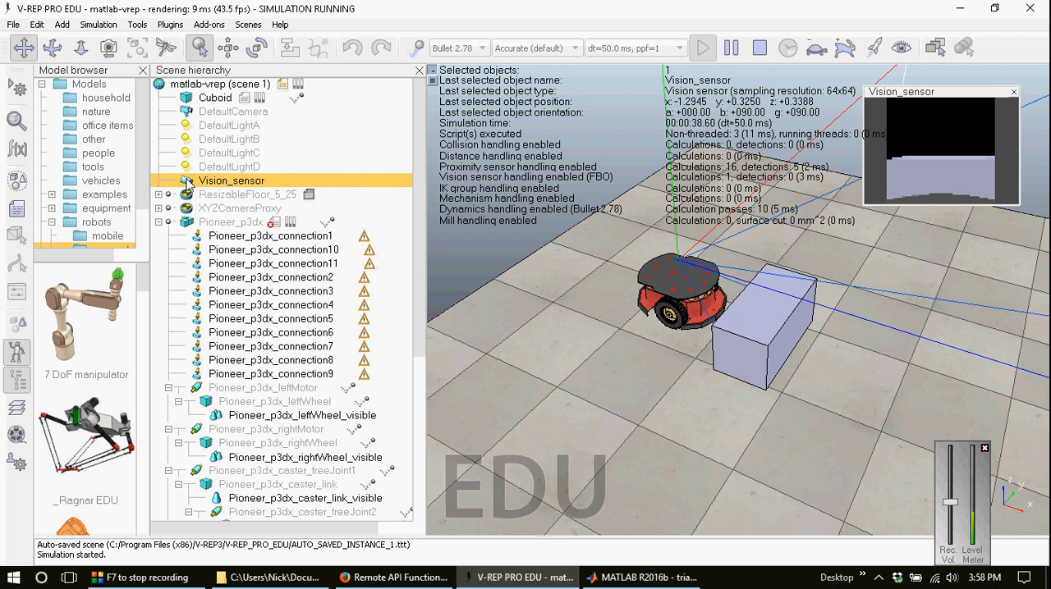
Step: Make Vision_sensor a child of Pioneer_p3dx in the scene hierarchy and stop the simulation
{"action": "left_click_drag", "start_coordinate": [188, 185], "coordinate": [190, 229]}
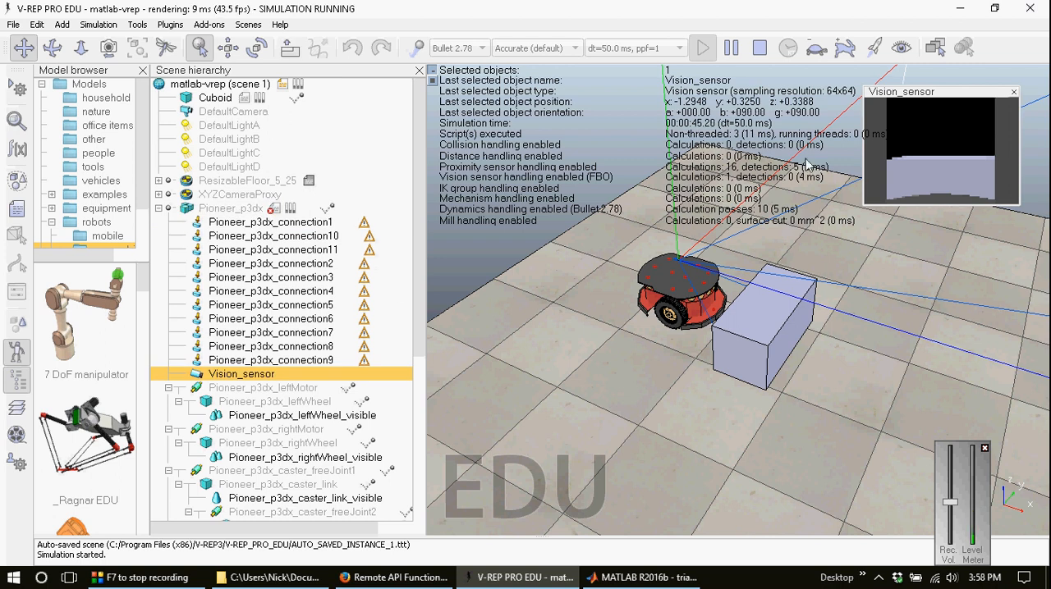
{"action": "left_click", "coordinate": [761, 50]}
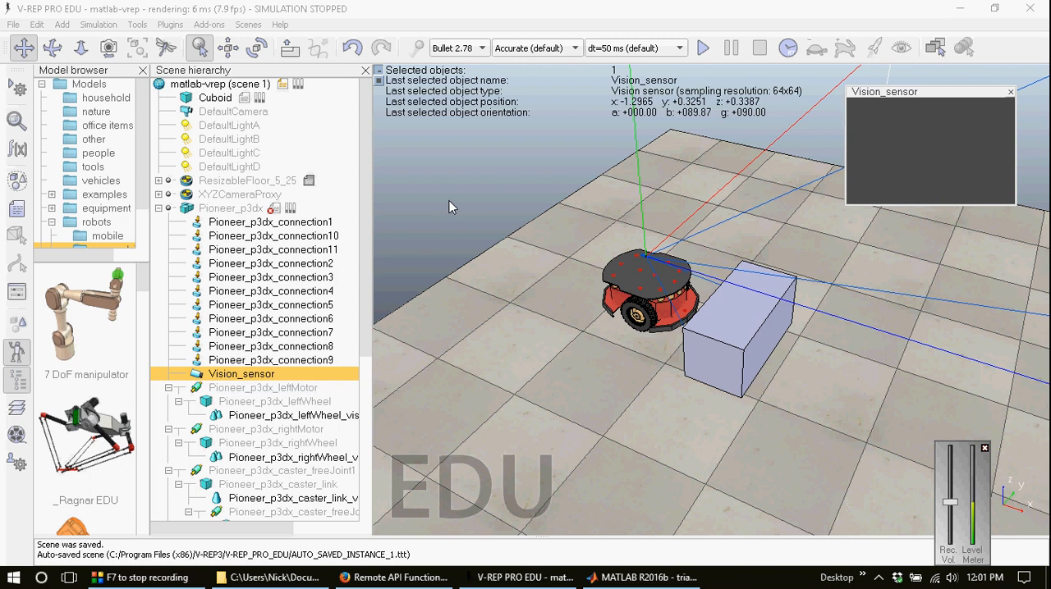
Step: Switch to MATLAB and duplicate the front_Sensor handle line of pioneer.m directly below the original
{"action": "left_click", "coordinate": [640, 577]}
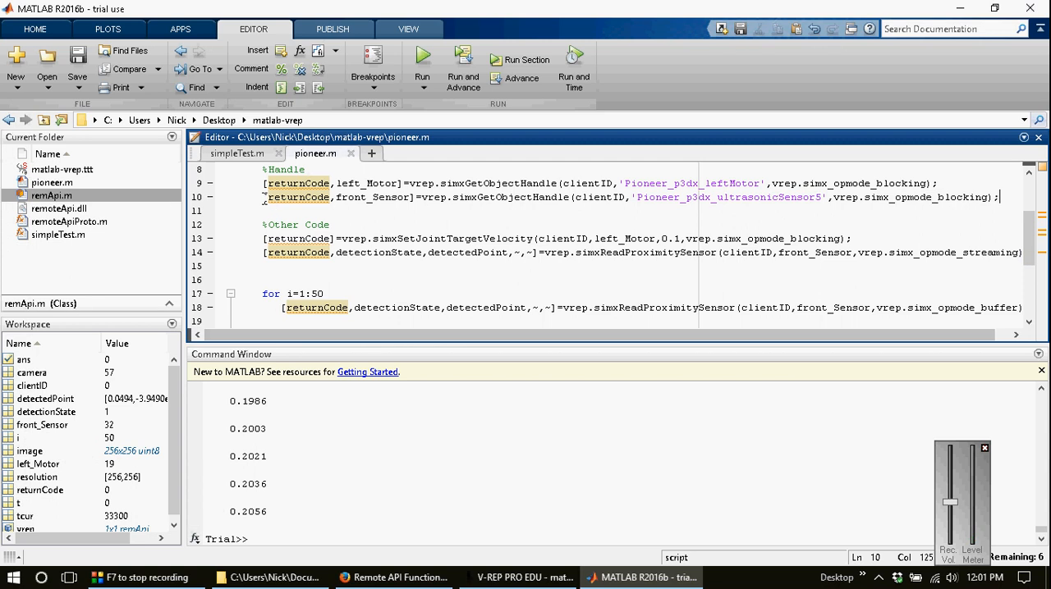
{"action": "key", "text": "shift+Home"}
{"action": "key", "text": "ctrl+c"}
{"action": "key", "text": "Down"}
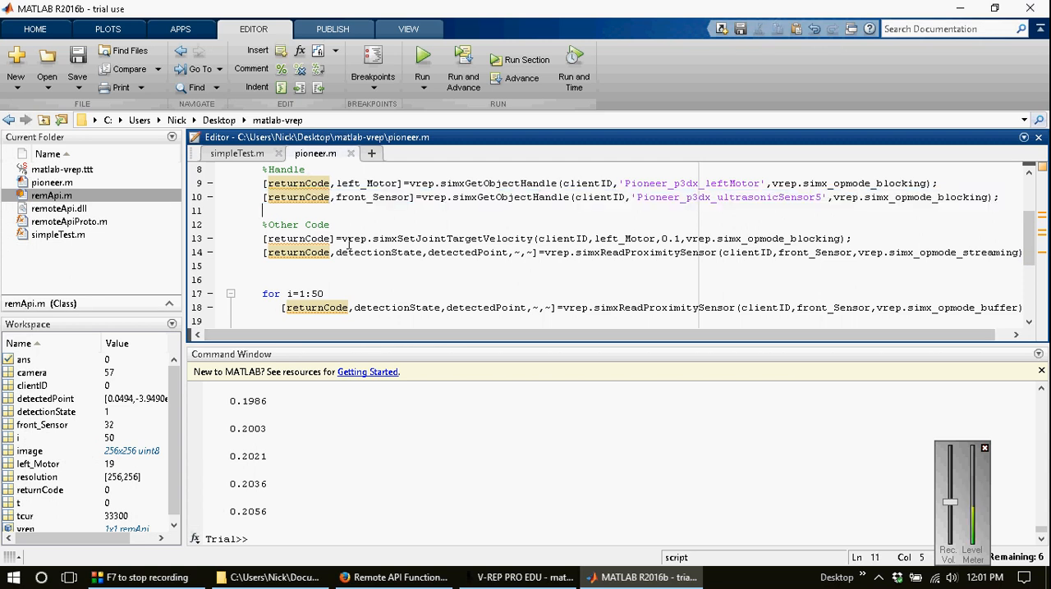
{"action": "key", "text": "ctrl+v"}
{"action": "key", "text": "Return"}
{"action": "key", "text": "Up"}
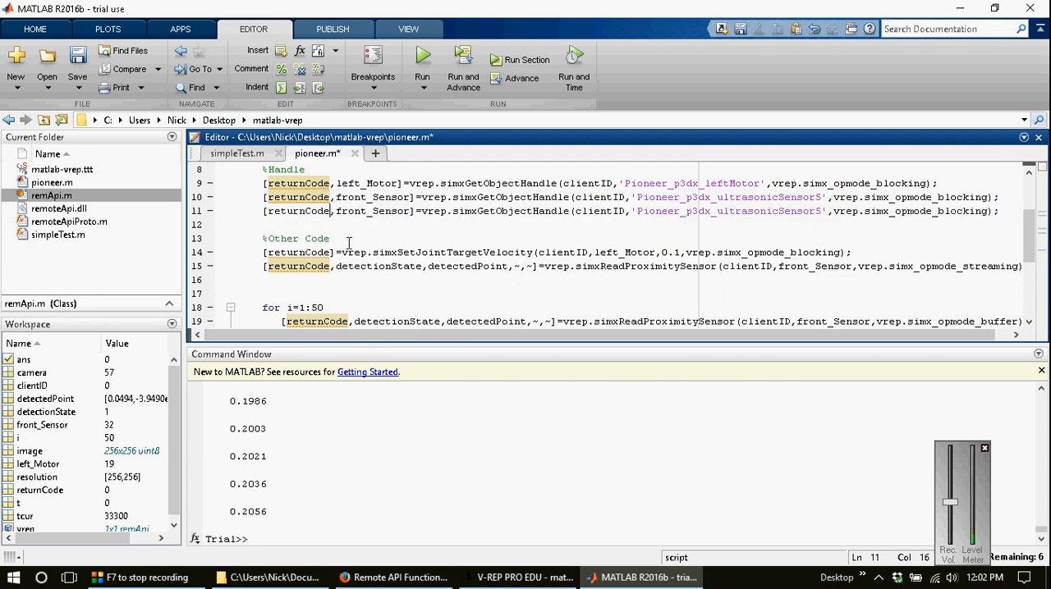
Step: Change the duplicated handle line to return camera for the object name 'Vision_sensor', checking the name in V-REP
{"action": "key", "text": "ctrl+Right"}
{"action": "key", "text": "ctrl+Right"}
{"action": "key", "text": "ctrl+shift+Right"}
{"action": "type", "text": "camera"}
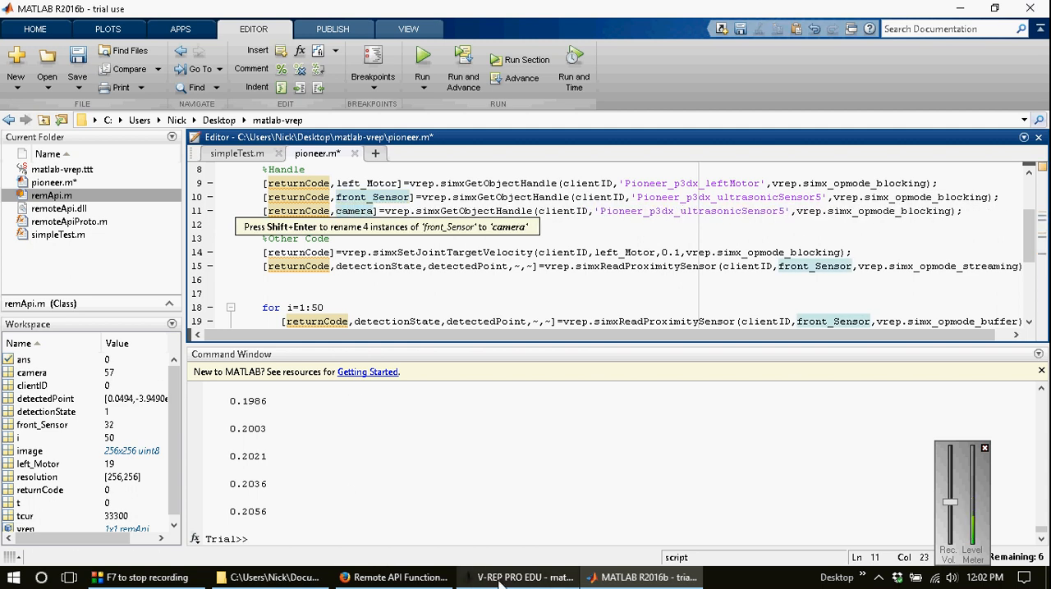
{"action": "left_click", "coordinate": [524, 577]}
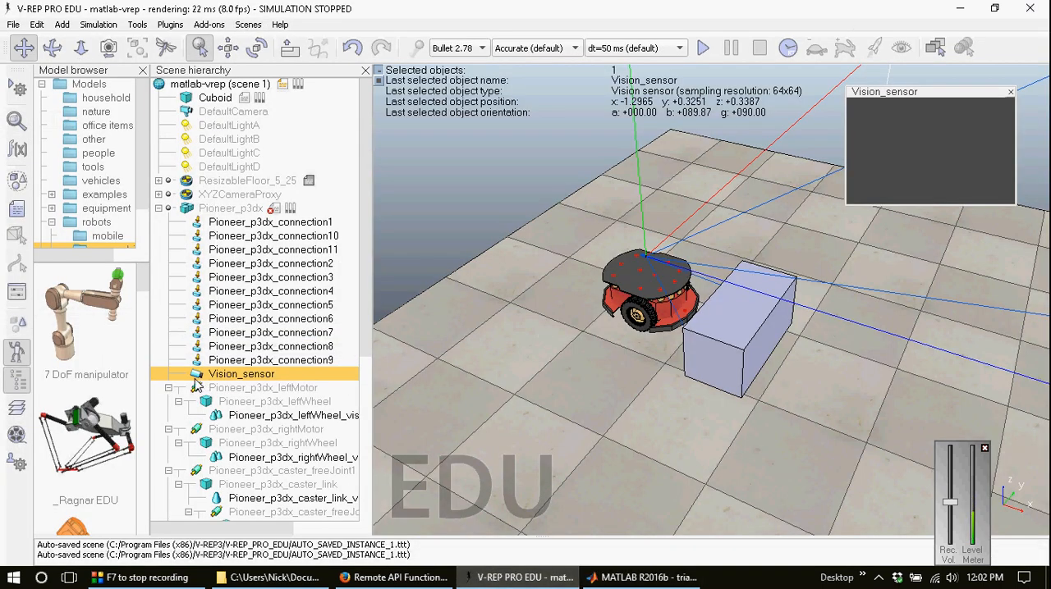
{"action": "left_click", "coordinate": [643, 577]}
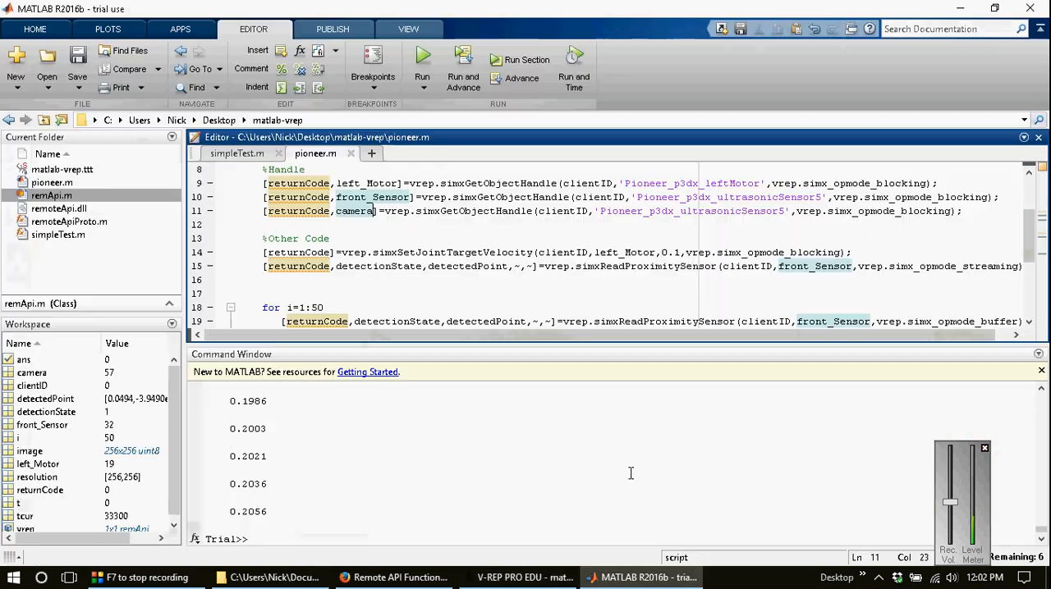
{"action": "double_click", "coordinate": [612, 210]}
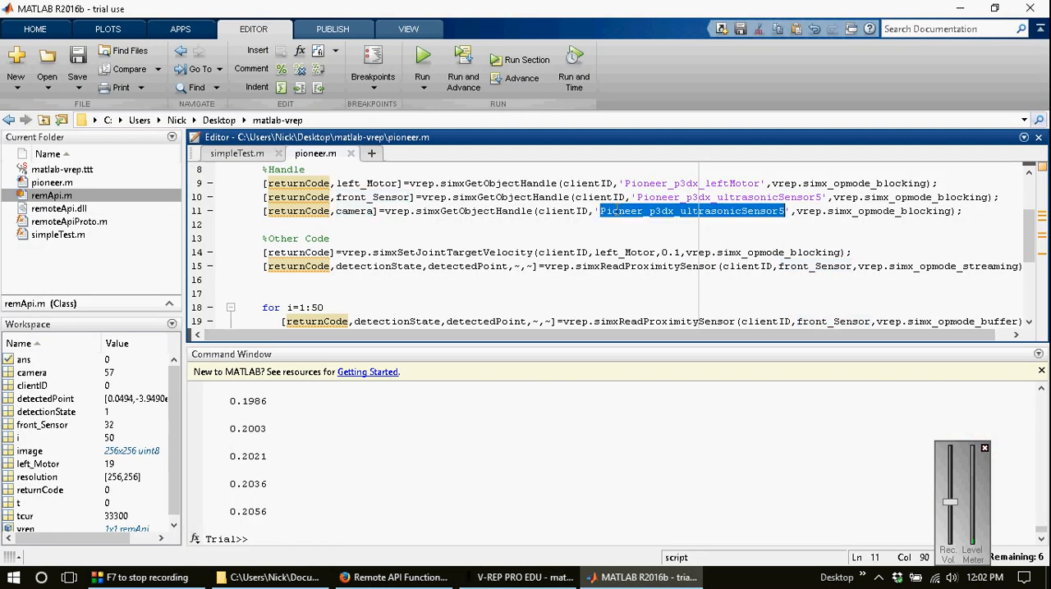
{"action": "type", "text": "Vision_sens"}
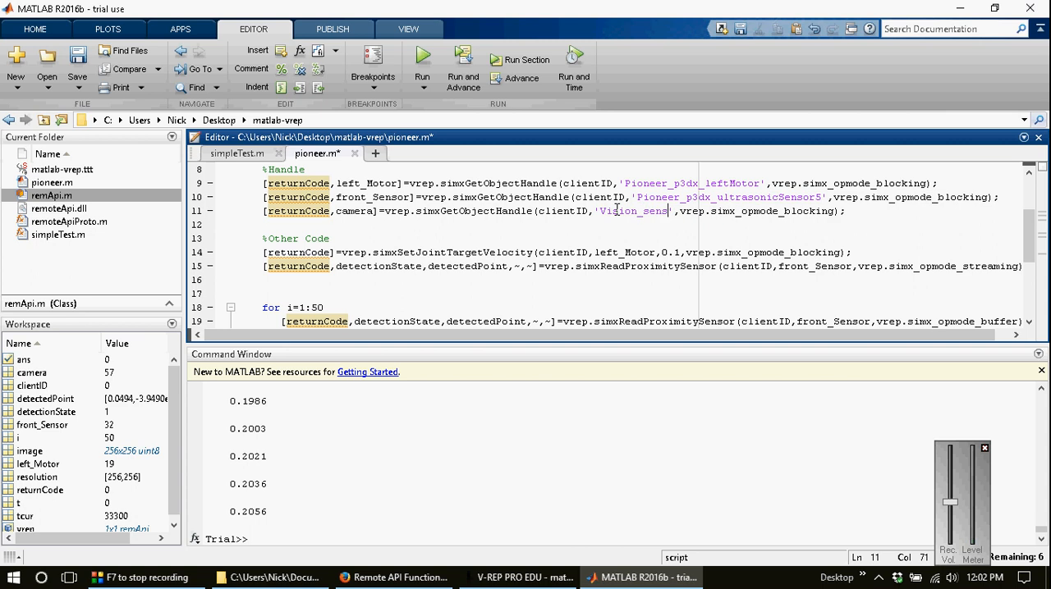
{"action": "type", "text": "or"}
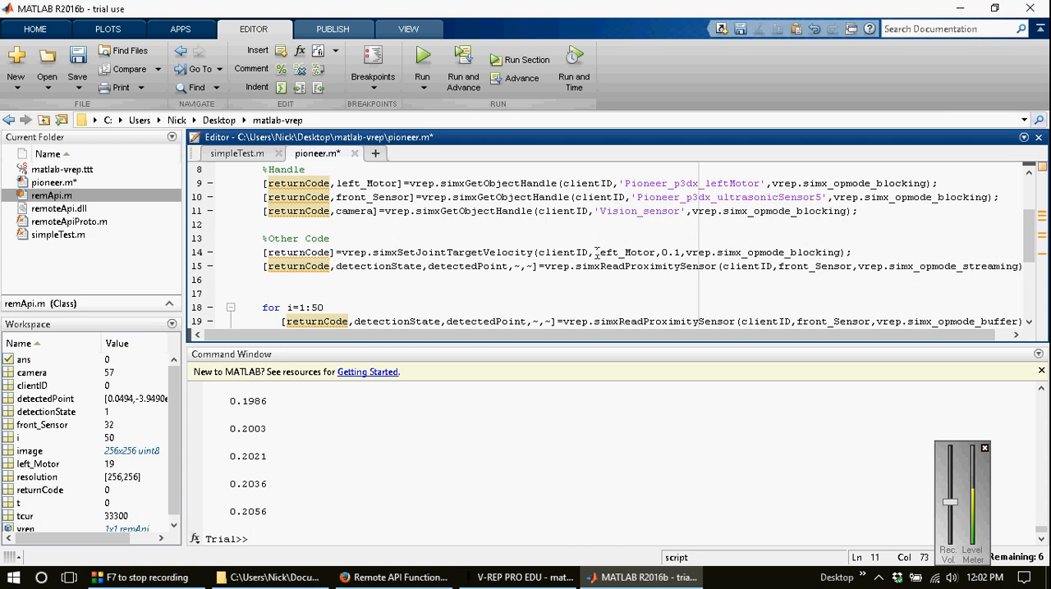
Step: Switch to the Remote API Functions page in the browser and copy the Matlab synopsis of simxGetVisionSensorImage2
{"action": "left_click", "coordinate": [386, 577]}
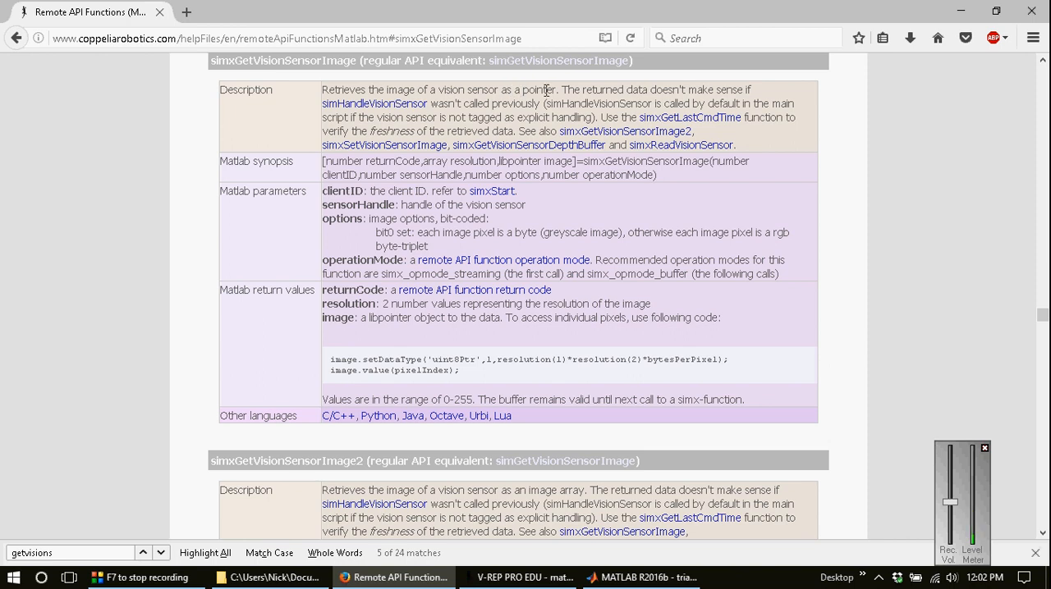
{"action": "scroll", "coordinate": [542, 164], "scroll_direction": "down", "scroll_amount": 4}
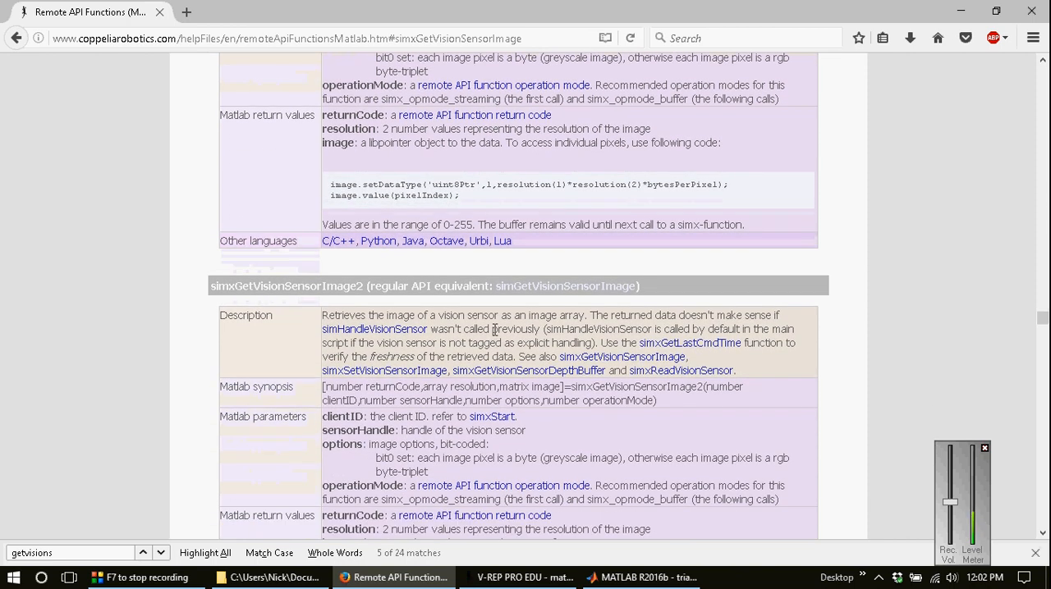
{"action": "scroll", "coordinate": [493, 341], "scroll_direction": "down", "scroll_amount": 2}
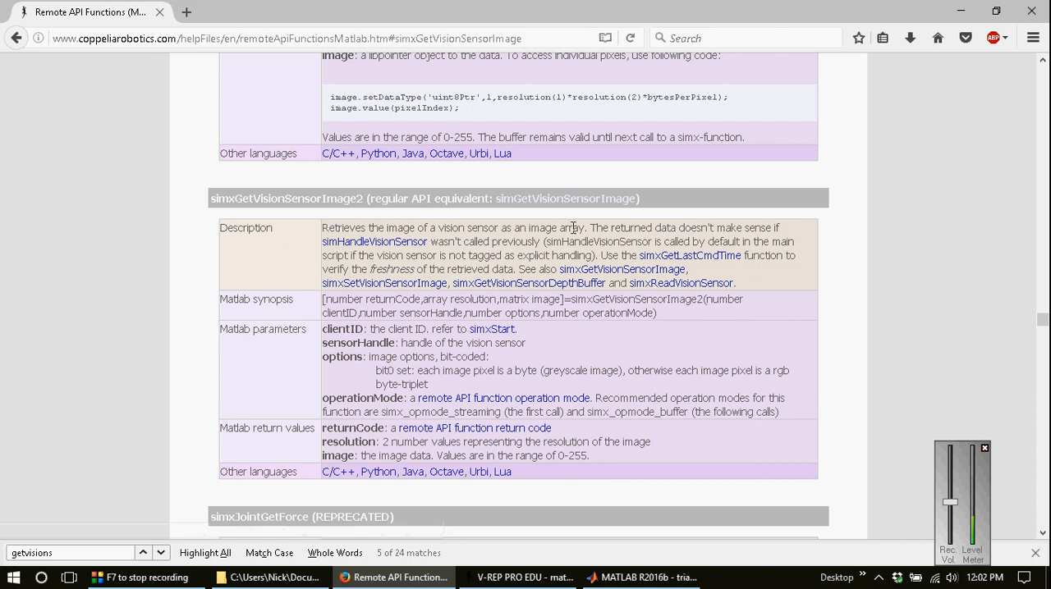
{"action": "left_click_drag", "start_coordinate": [662, 313], "coordinate": [314, 299]}
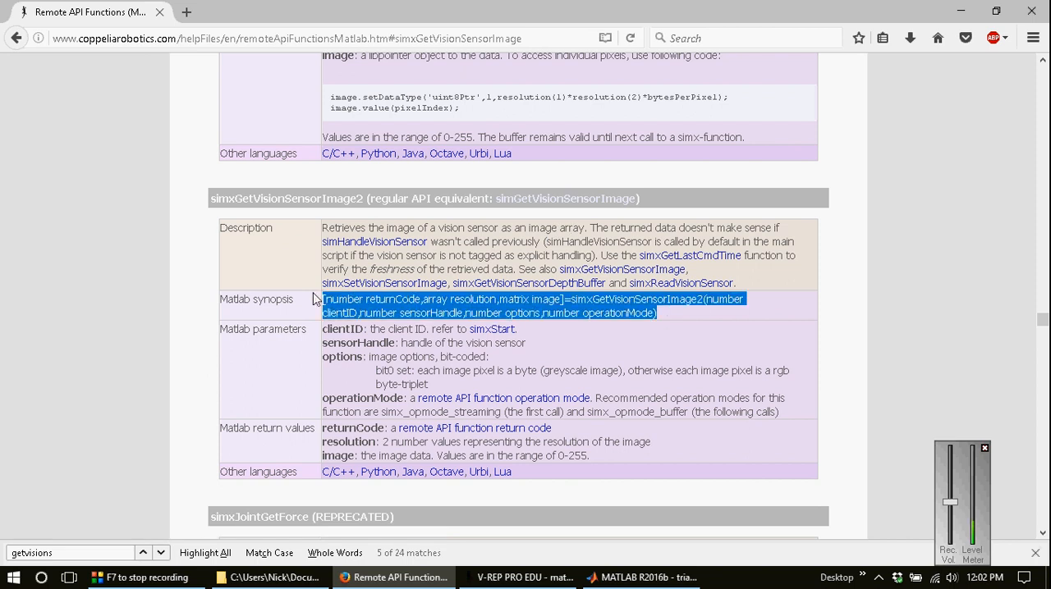
{"action": "left_click", "coordinate": [597, 354]}
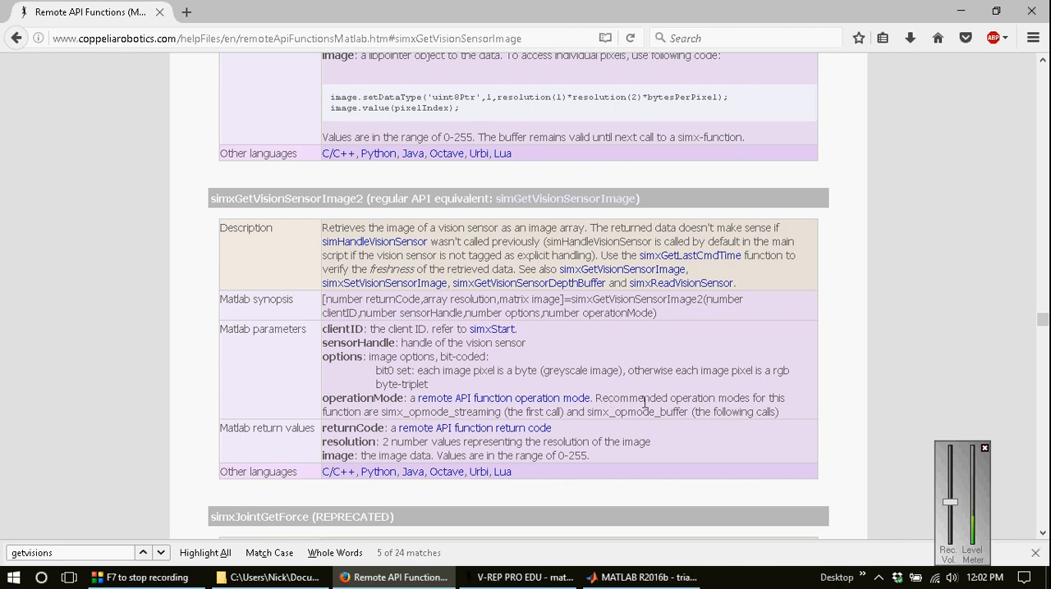
Step: Paste the simxGetVisionSensorImage2 synopsis into pioneer.m on line 16, below the streaming simxReadProximitySensor call, aligned with the surrounding code
{"action": "left_click", "coordinate": [639, 578]}
{"action": "left_click", "coordinate": [373, 282]}
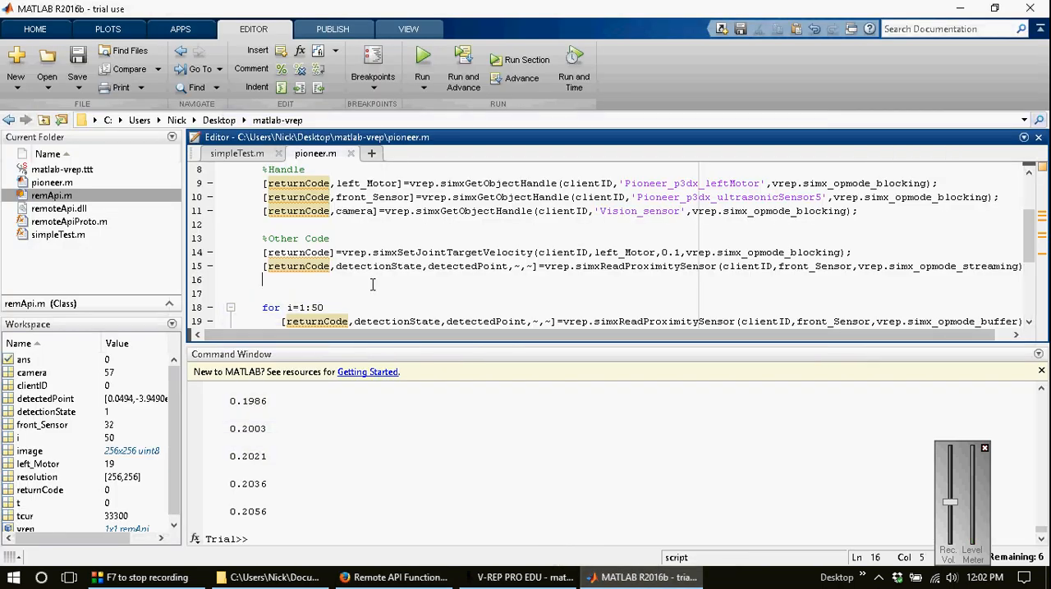
{"action": "key", "text": "ctrl+v"}
{"action": "key", "text": "Home"}
{"action": "key", "text": "BackSpace"}
{"action": "key", "text": "BackSpace"}
{"action": "key", "text": "BackSpace"}
{"action": "key", "text": "BackSpace"}
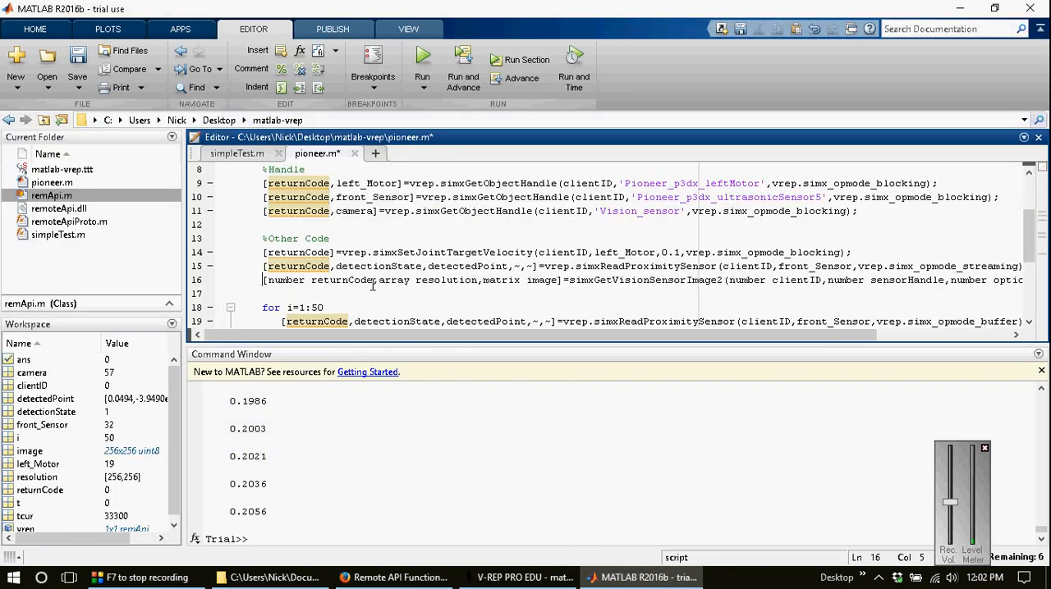
Step: Remove the type words number, array and matrix from the outputs, leaving [returnCode,resolution,image]
{"action": "key", "text": "ctrl+shift+Right"}
{"action": "key", "text": "BackSpace"}
{"action": "key", "text": "ctrl+Right"}
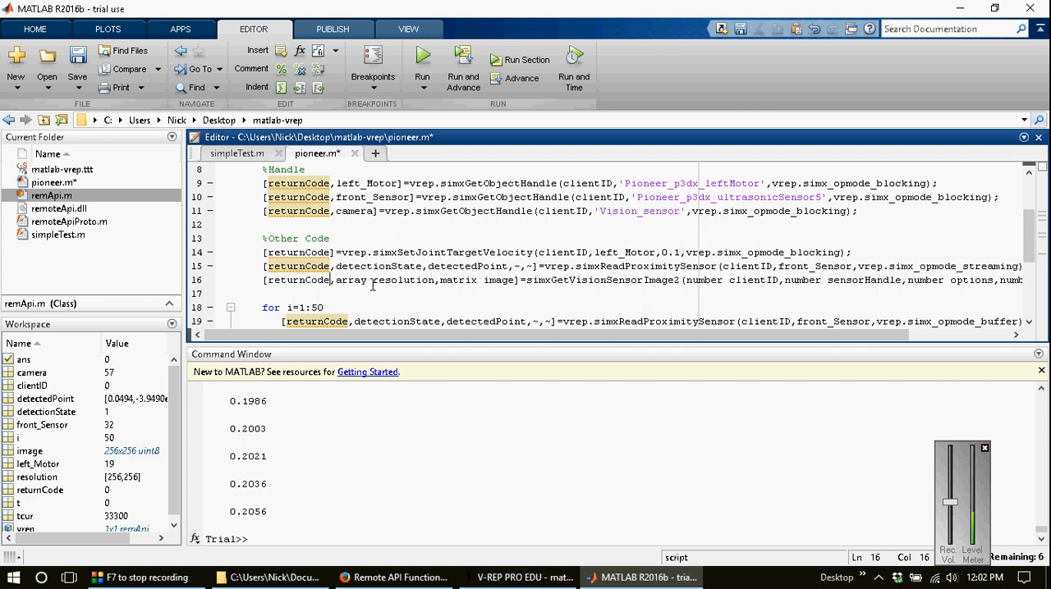
{"action": "key", "text": "ctrl+shift+Right"}
{"action": "key", "text": "BackSpace"}
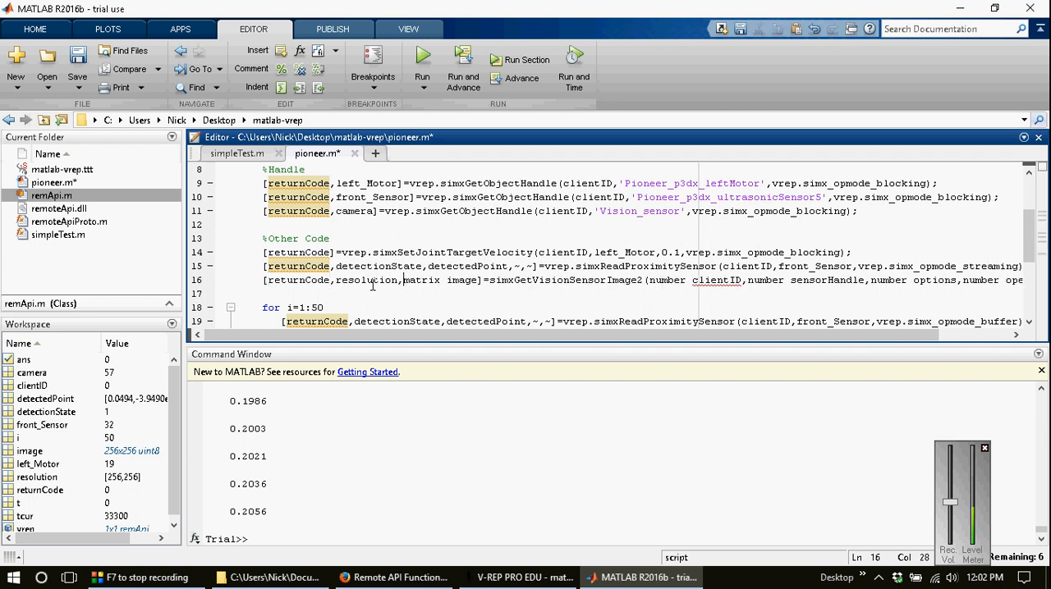
{"action": "key", "text": "ctrl+shift+Right"}
{"action": "key", "text": "BackSpace"}
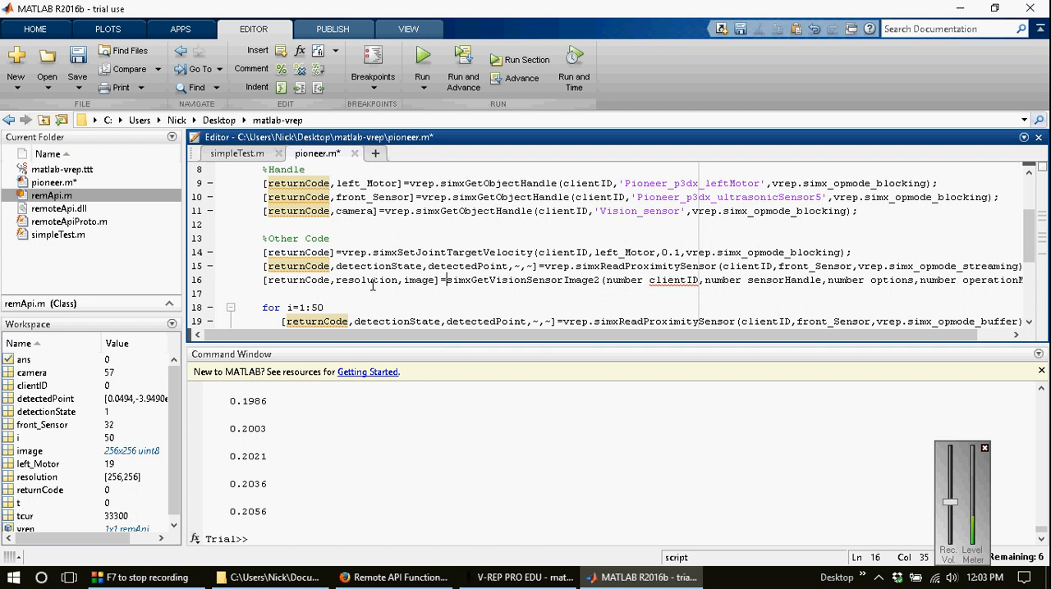
Step: Prefix simxGetVisionSensorImage2 with vrep. and remove the type word before its clientID argument
{"action": "type", "text": "vrep."}
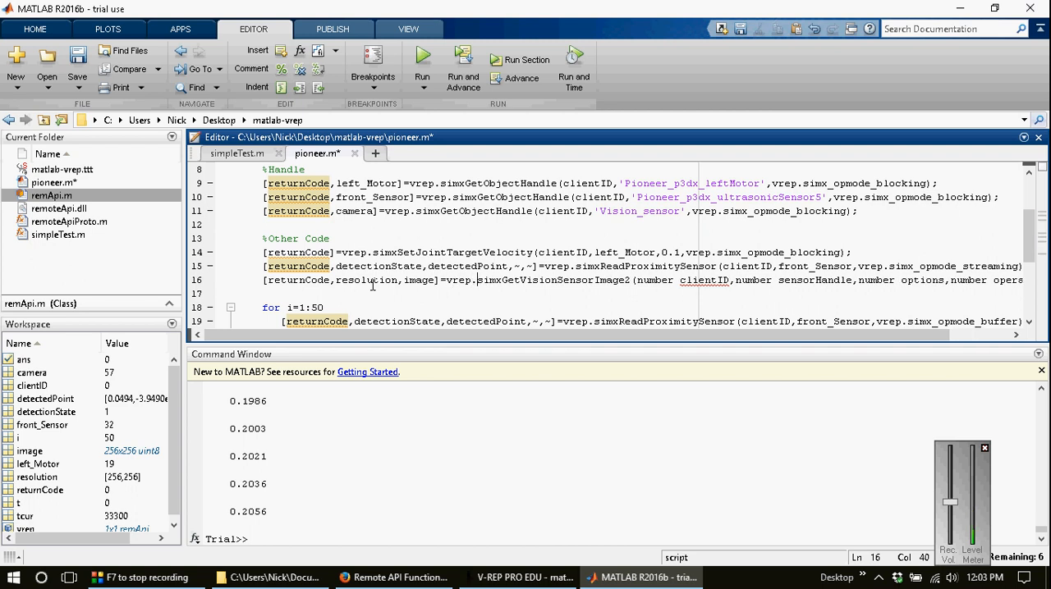
{"action": "key", "text": "ctrl+Right"}
{"action": "key", "text": "ctrl+Right"}
{"action": "key", "text": "ctrl+shift+Right"}
{"action": "key", "text": "BackSpace"}
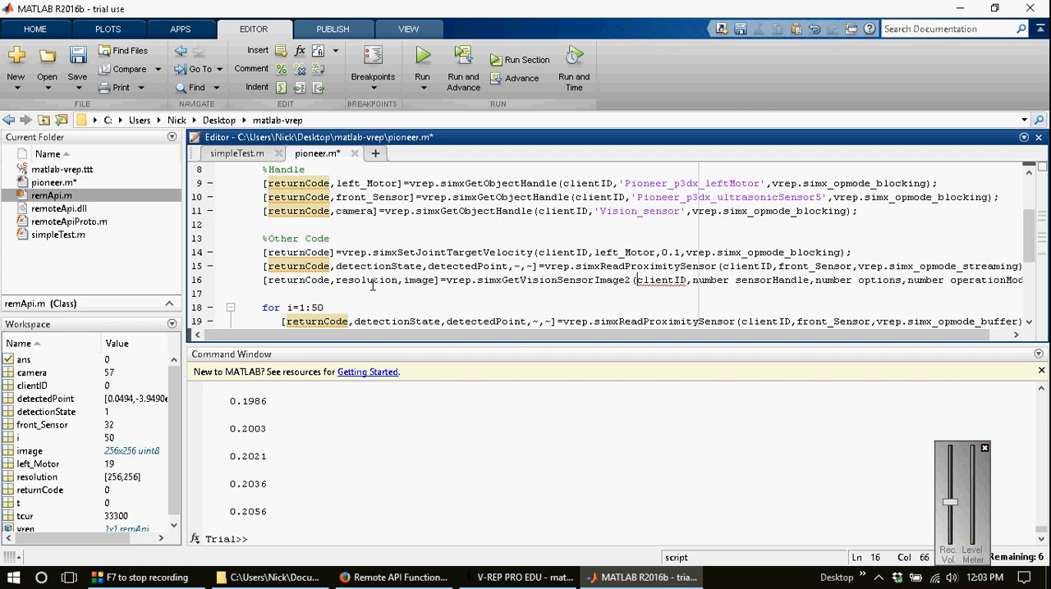
Step: Set the sensor handle argument of simxGetVisionSensorImage2 to camera and the options argument to 0
{"action": "key", "text": "ctrl+Right"}
{"action": "key", "text": "ctrl+Right"}
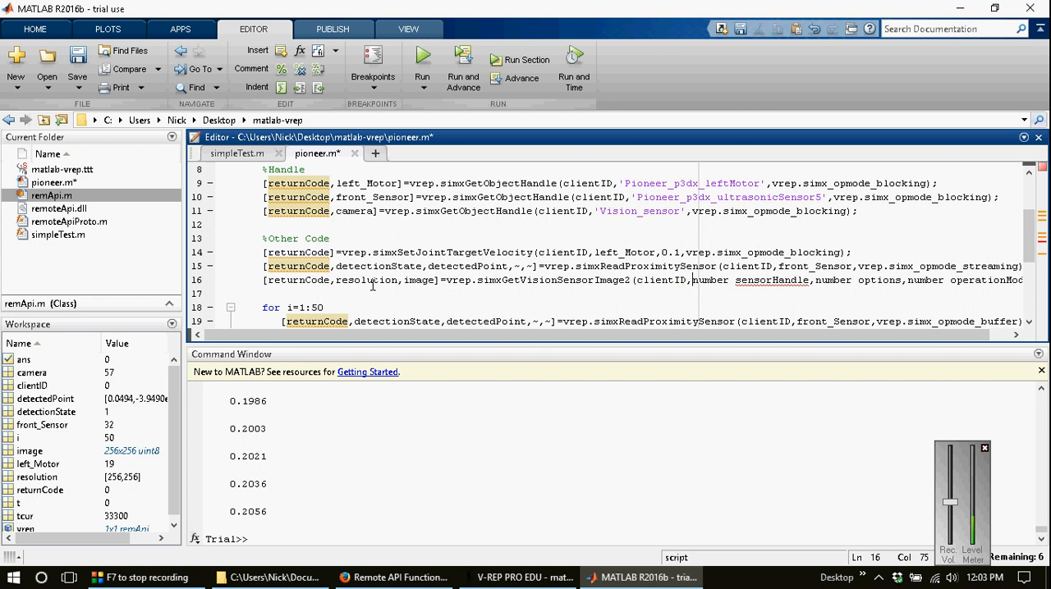
{"action": "key", "text": "ctrl+shift+Right"}
{"action": "key", "text": "ctrl+shift+Right"}
{"action": "type", "text": "came"}
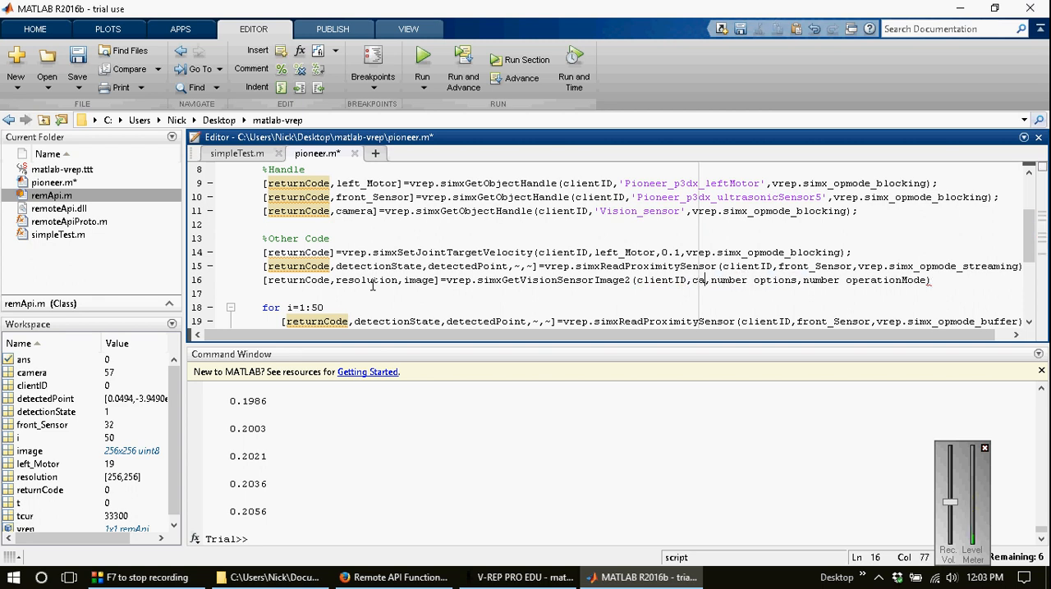
{"action": "type", "text": "ra"}
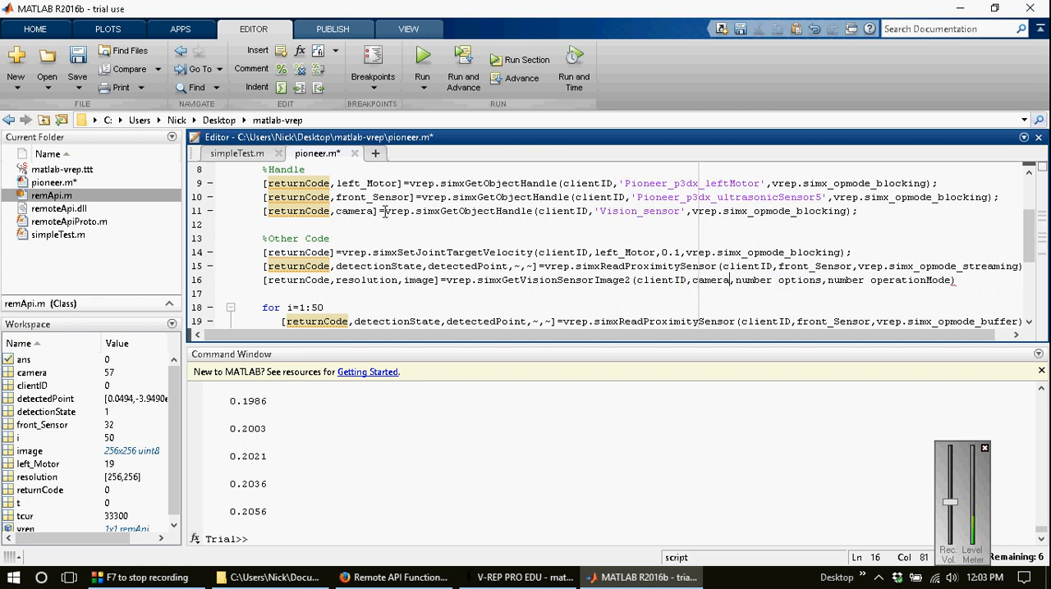
{"action": "key", "text": "ctrl+shift+Right"}
{"action": "key", "text": "ctrl+shift+Right"}
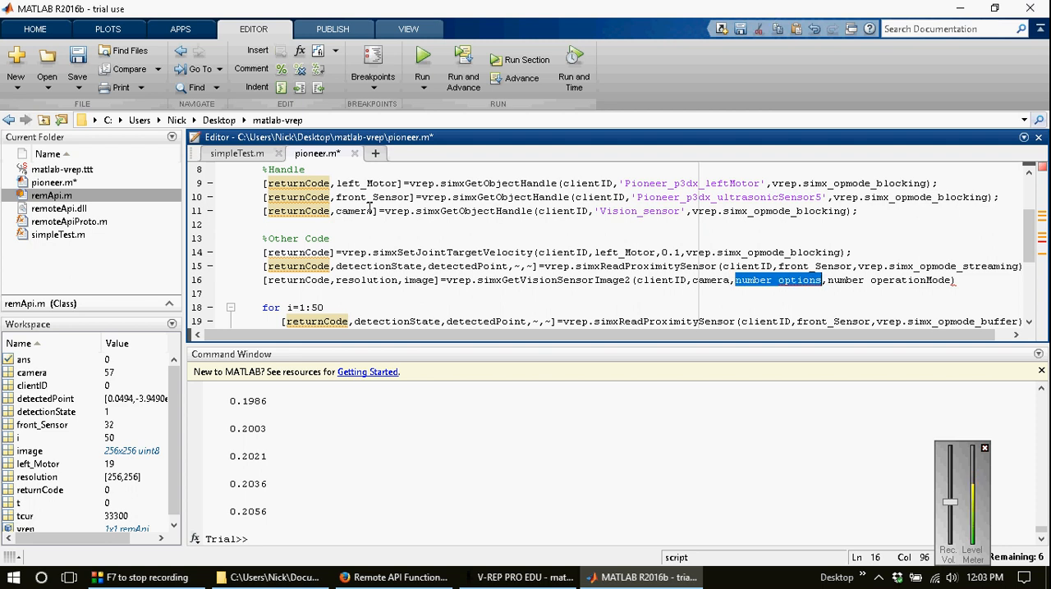
{"action": "type", "text": "0"}
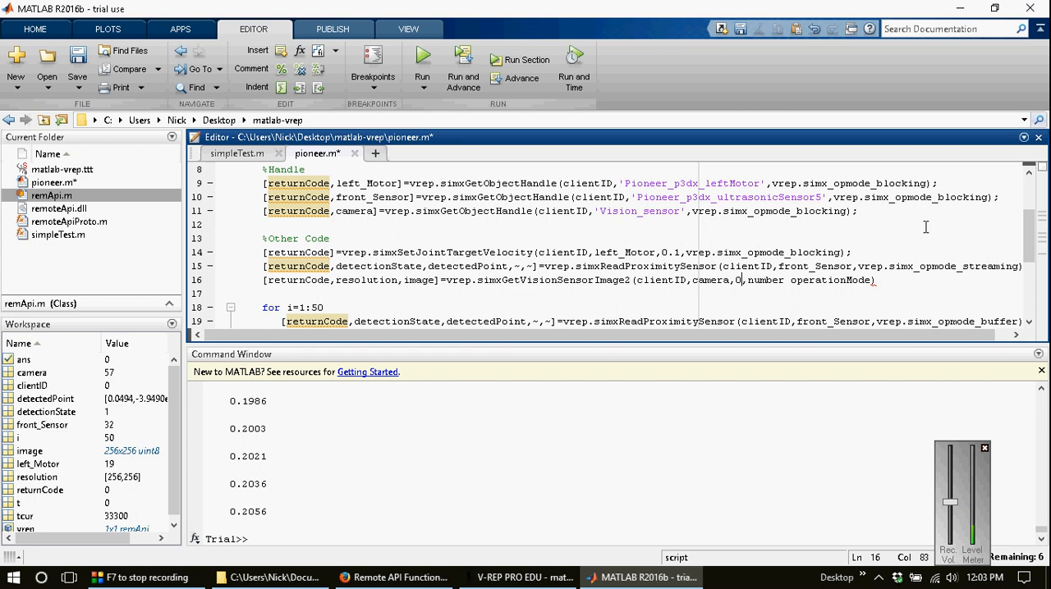
Step: Set the image call's operation mode to vrep.simx_opmode_streaming, copied from the proximity sensor line, save the script and end the line with a semicolon
{"action": "left_click", "coordinate": [859, 267]}
{"action": "key", "text": "ctrl+shift+Right"}
{"action": "key", "text": "ctrl+shift+Right"}
{"action": "key", "text": "ctrl+shift+Right"}
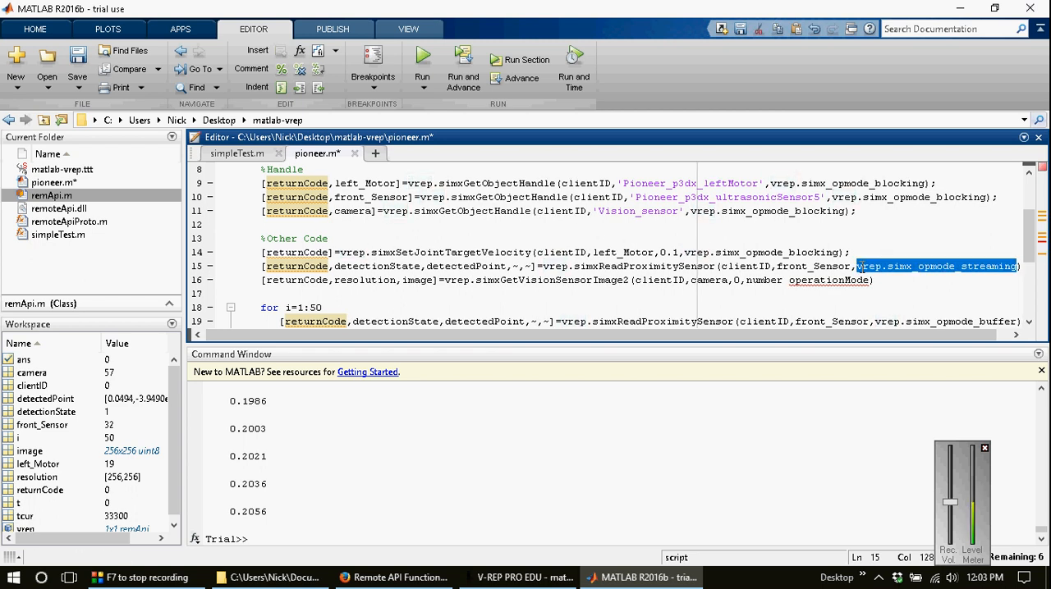
{"action": "key", "text": "ctrl+c"}
{"action": "key", "text": "Down"}
{"action": "key", "text": "ctrl+shift+Left"}
{"action": "key", "text": "ctrl+shift+Left"}
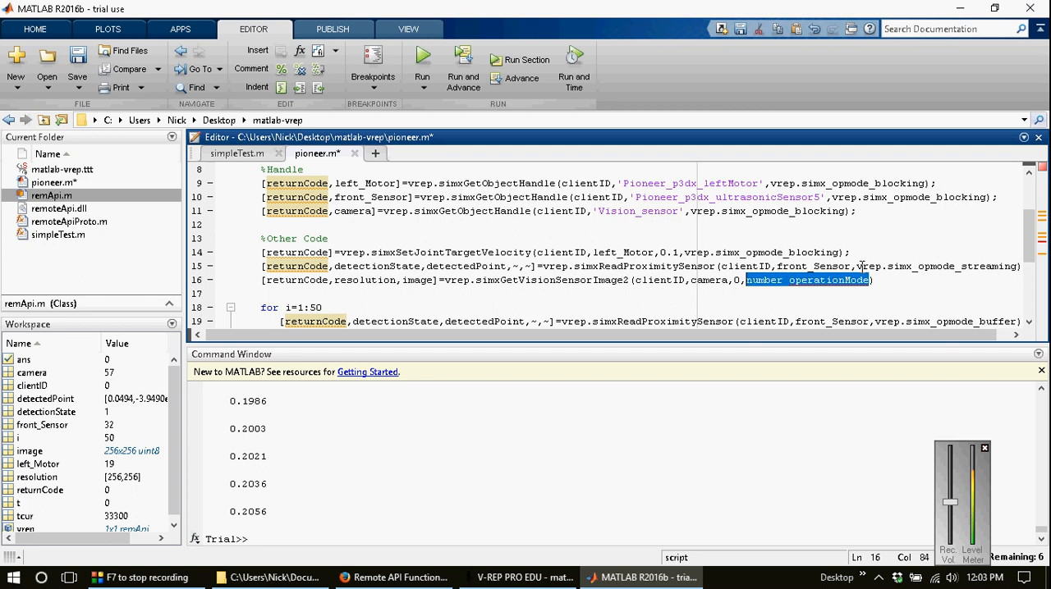
{"action": "key", "text": "ctrl+v"}
{"action": "type", "text": ";"}
{"action": "key", "text": "ctrl+s"}
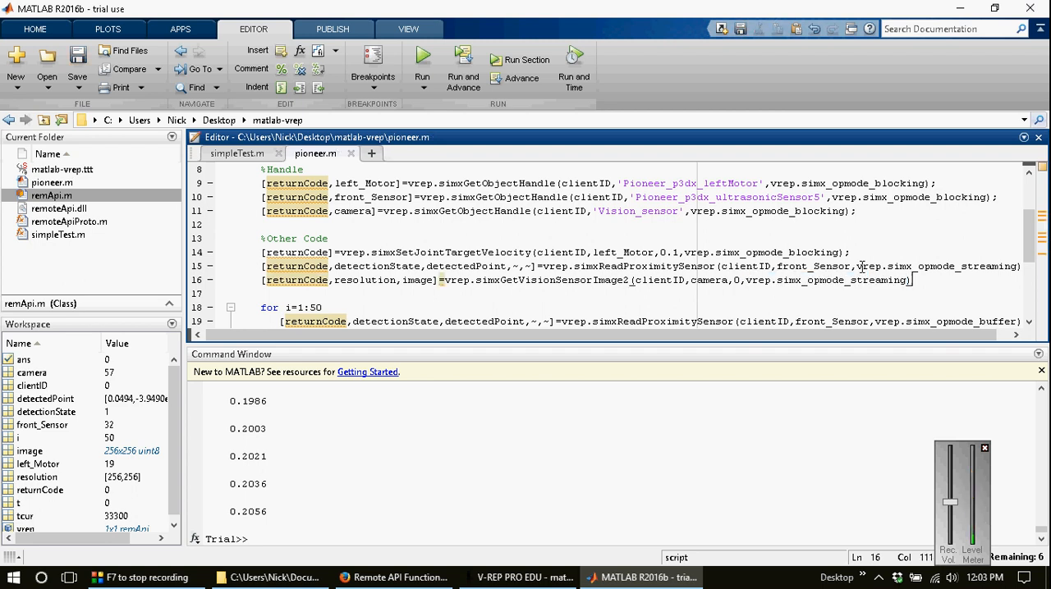
{"action": "type", "text": ";"}
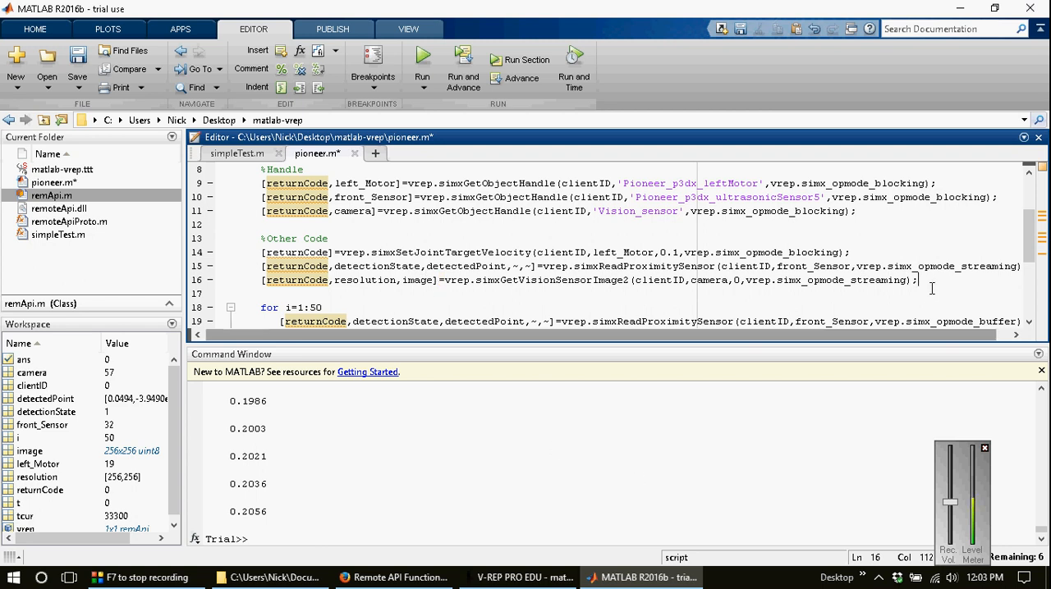
Step: Copy the simxGetVisionSensorImage2 line into the for loop on line 20, below the simxReadProximitySensor call
{"action": "key", "text": "shift+Home"}
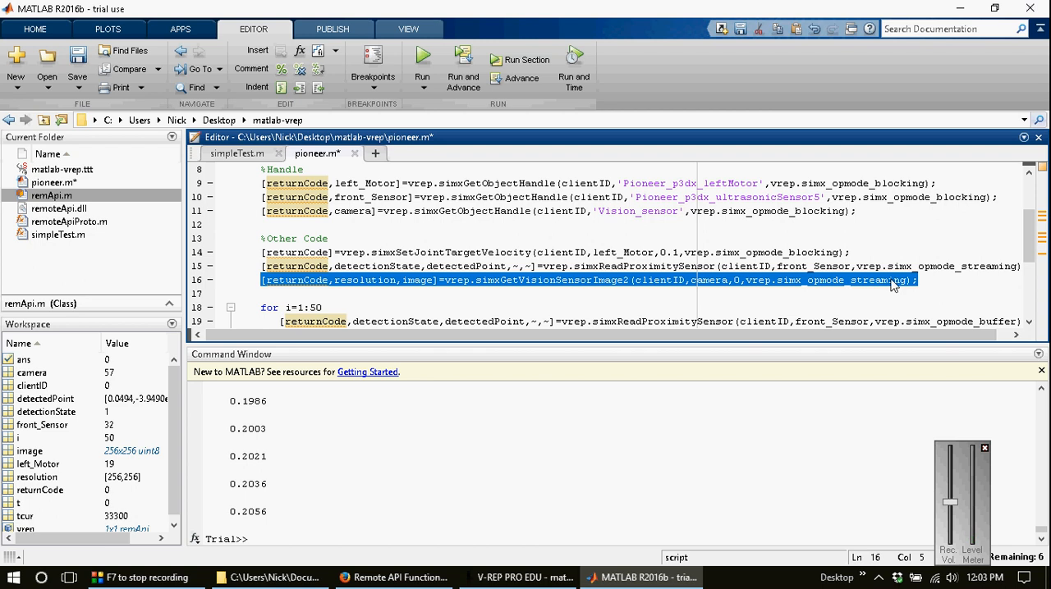
{"action": "scroll", "coordinate": [488, 280], "scroll_direction": "down", "scroll_amount": 2}
{"action": "key", "text": "Down"}
{"action": "key", "text": "Down"}
{"action": "key", "text": "Down"}
{"action": "key", "text": "Down"}
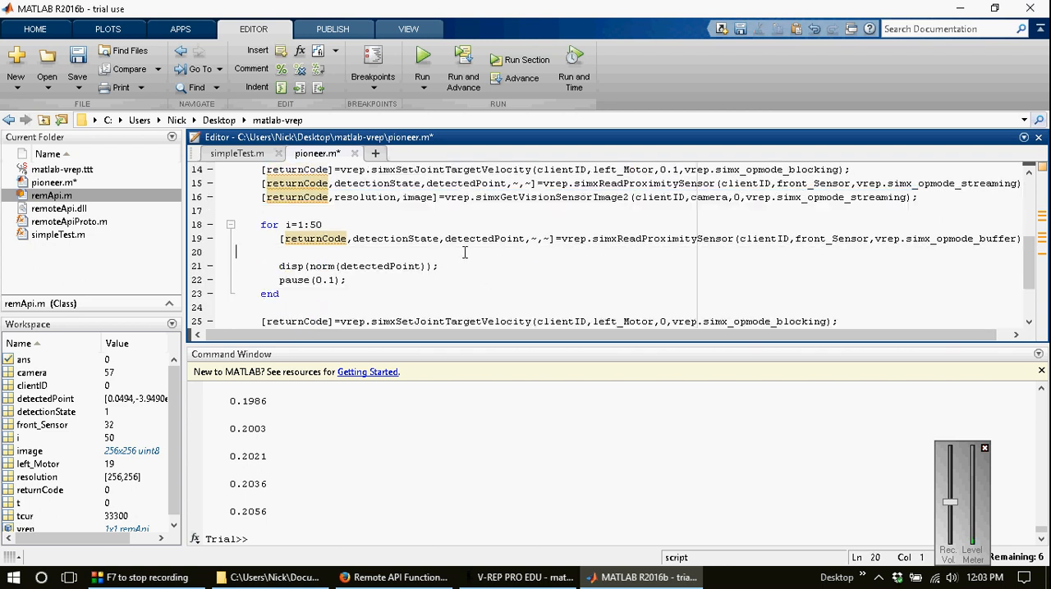
{"action": "key", "text": "ctrl+v"}
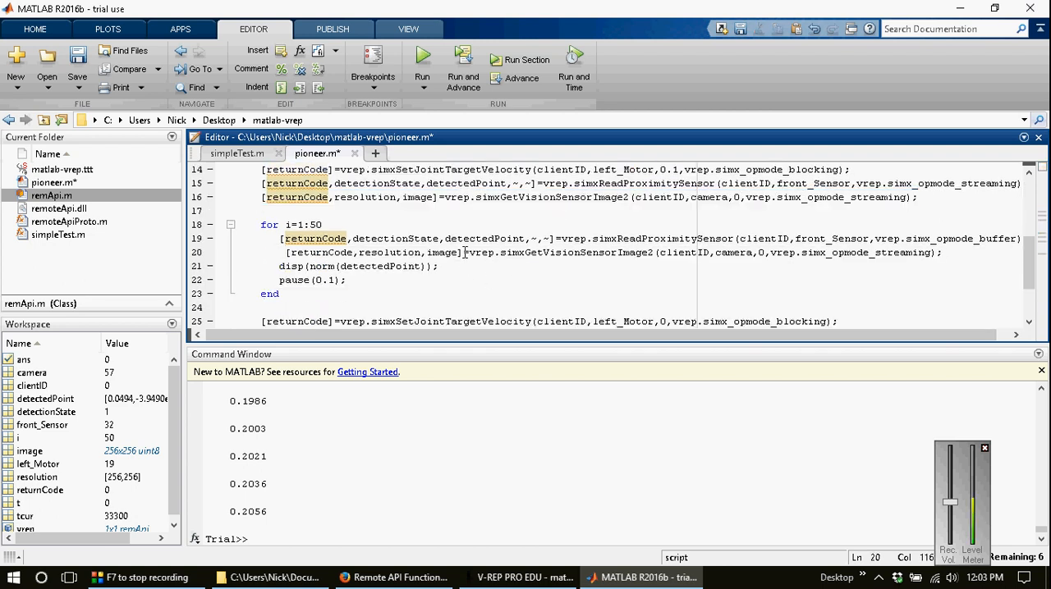
Step: Align the copied simxGetVisionSensorImage2 line with the for loop's body and insert a blank line below it
{"action": "key", "text": "Home"}
{"action": "key", "text": "BackSpace"}
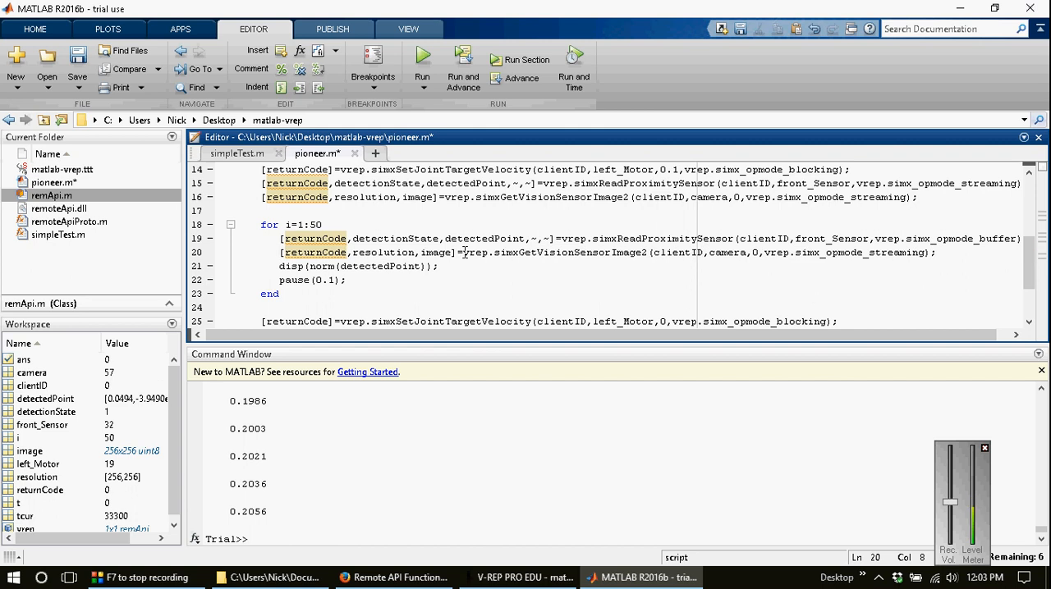
{"action": "key", "text": "End"}
{"action": "key", "text": "Return"}
{"action": "key", "text": "Up"}
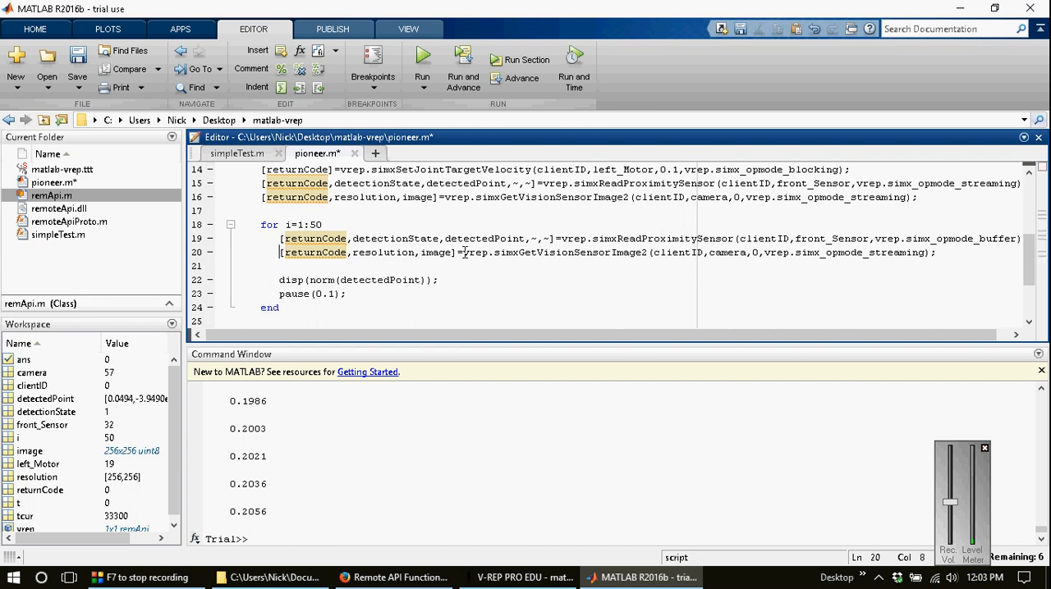
Step: Change the operation mode of the image call inside the for loop to vrep.simx_opmode_buffer
{"action": "key", "text": "shift+Left"}
{"action": "key", "text": "shift+Left"}
{"action": "key", "text": "shift+Left"}
{"action": "key", "text": "shift+Left"}
{"action": "key", "text": "shift+Left"}
{"action": "key", "text": "shift+Left"}
{"action": "key", "text": "shift+Left"}
{"action": "key", "text": "shift+Left"}
{"action": "key", "text": "shift+Left"}
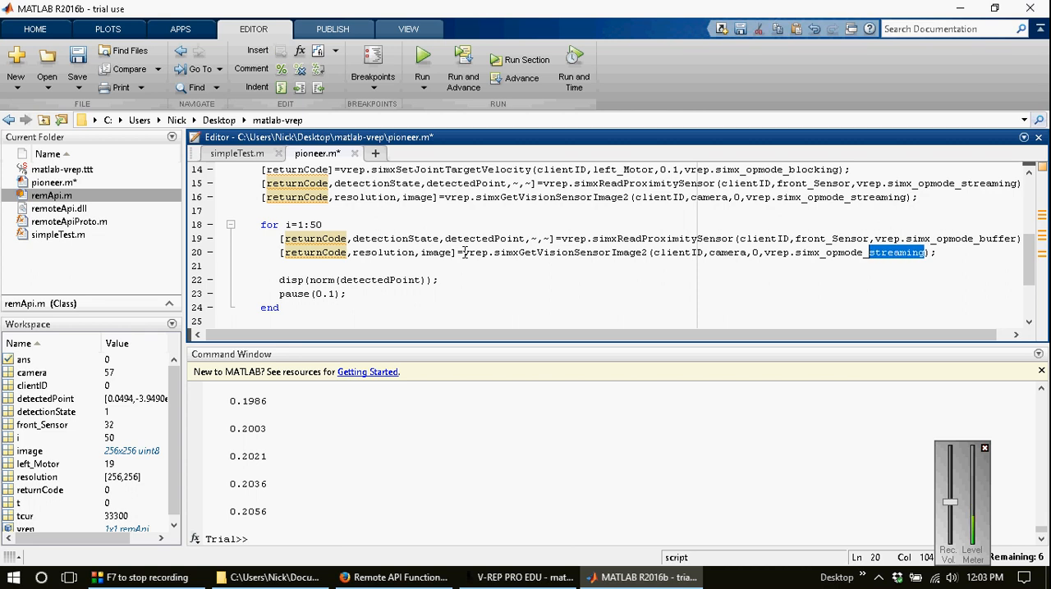
{"action": "type", "text": "buffer"}
{"action": "key", "text": "Down"}
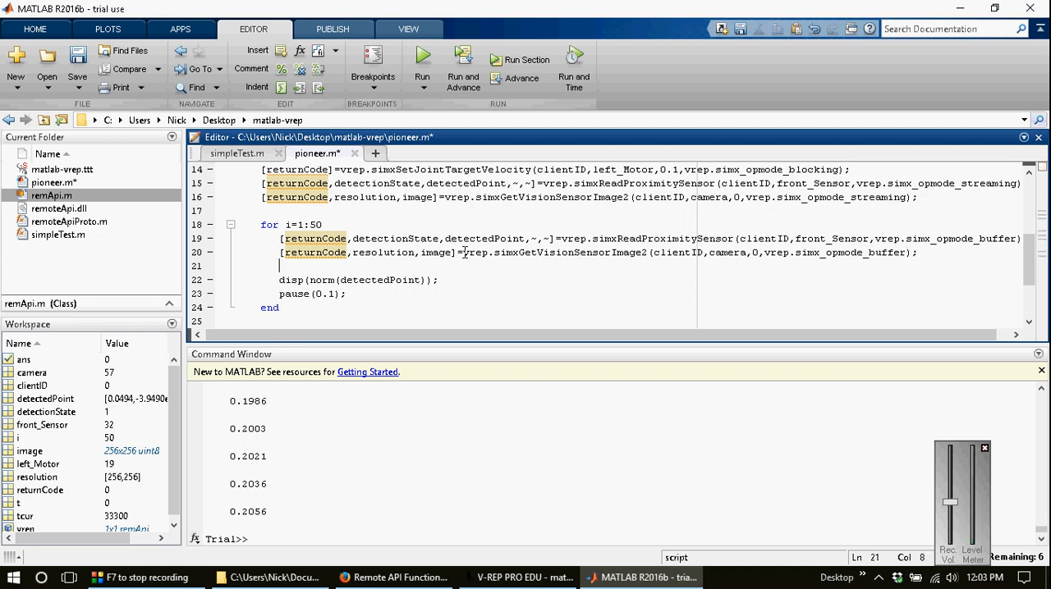
Step: Add imshow(image) inside the loop above the disp(norm(detectedPoint)) line and save the script
{"action": "key", "text": "Return"}
{"action": "type", "text": "displau"}
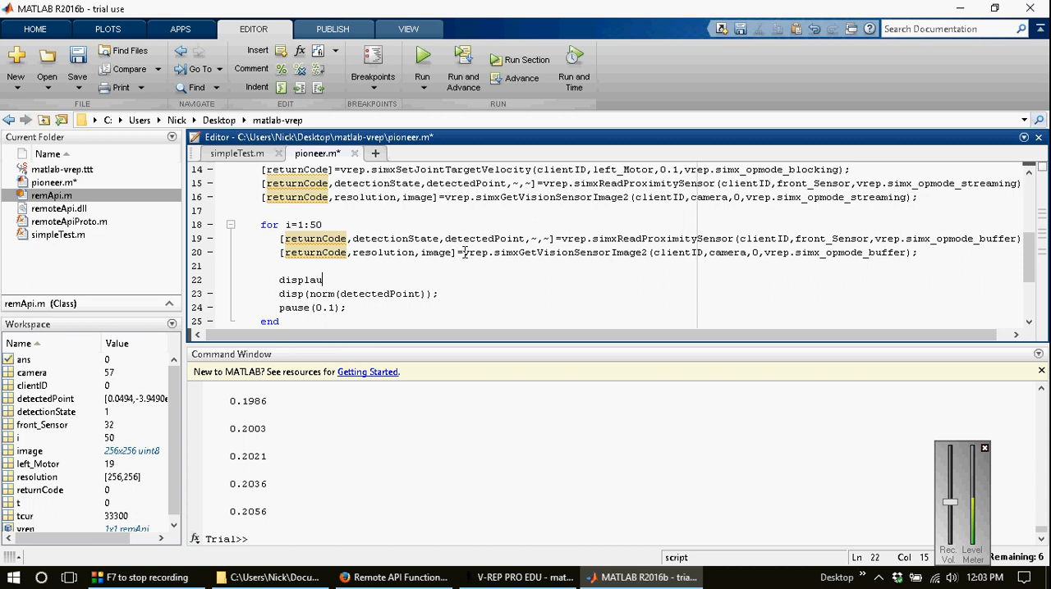
{"action": "key", "text": "BackSpace"}
{"action": "type", "text": "y("}
{"action": "key", "text": "shift+Home"}
{"action": "key", "text": "BackSpace"}
{"action": "type", "text": "imshow(image"}
{"action": "key", "text": "ctrl+s"}
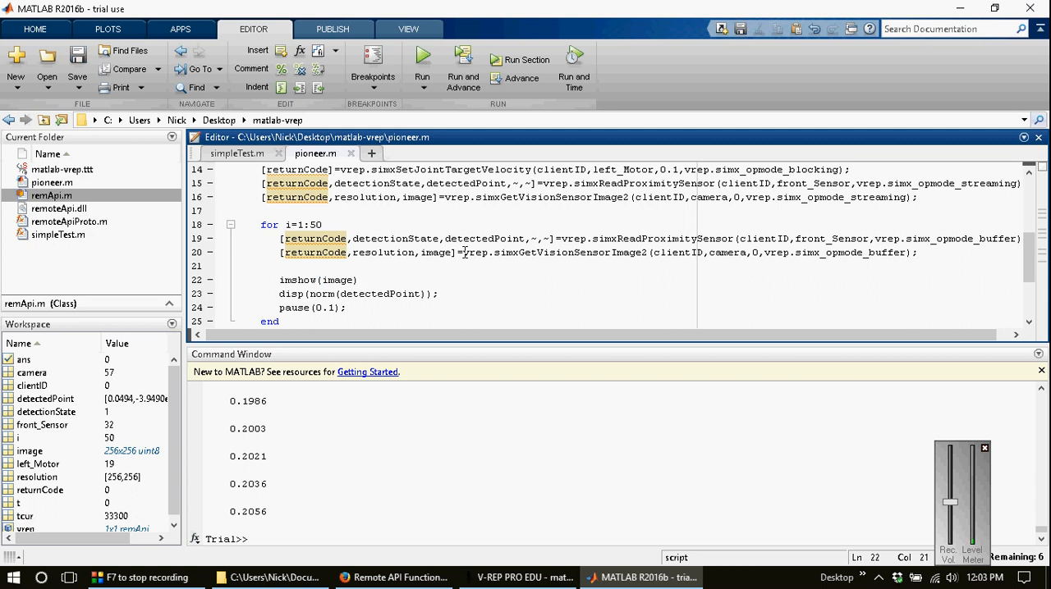
Step: Start the simulation in V-REP and run pioneer.m from MATLAB
{"action": "left_click", "coordinate": [525, 577]}
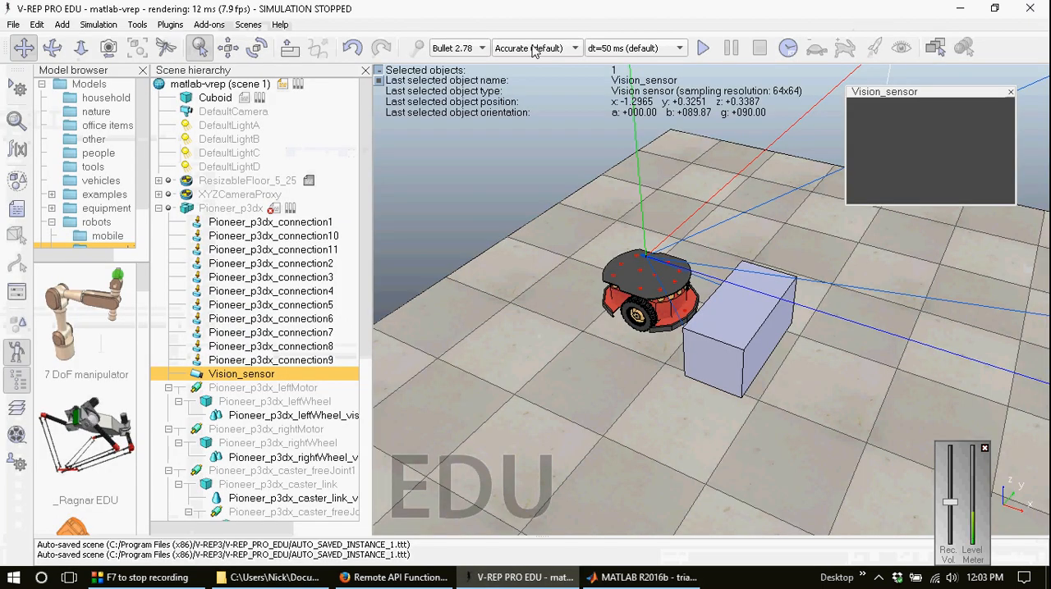
{"action": "left_click", "coordinate": [703, 49]}
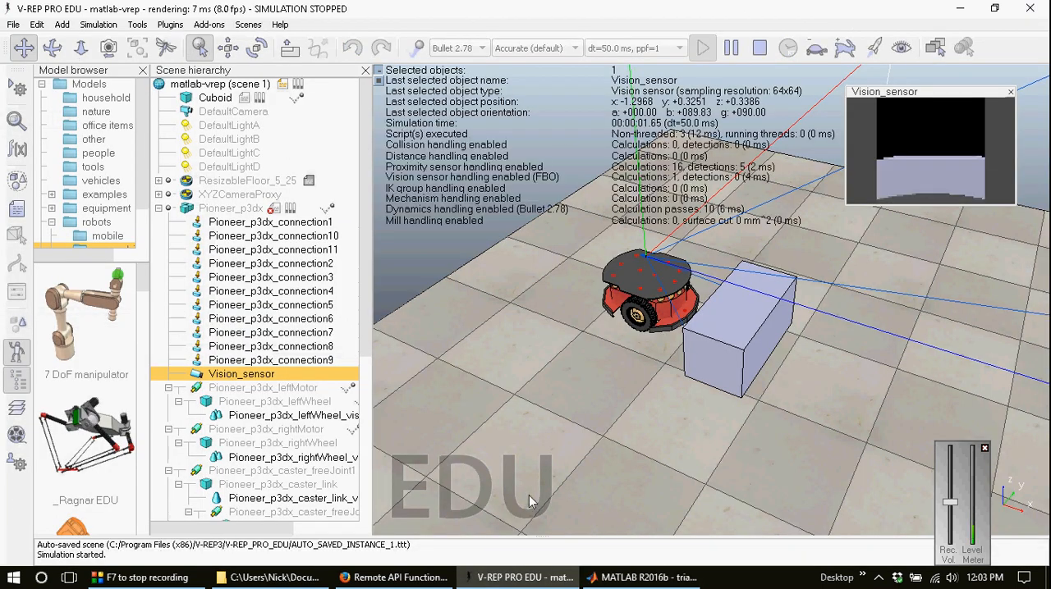
{"action": "left_click", "coordinate": [634, 577]}
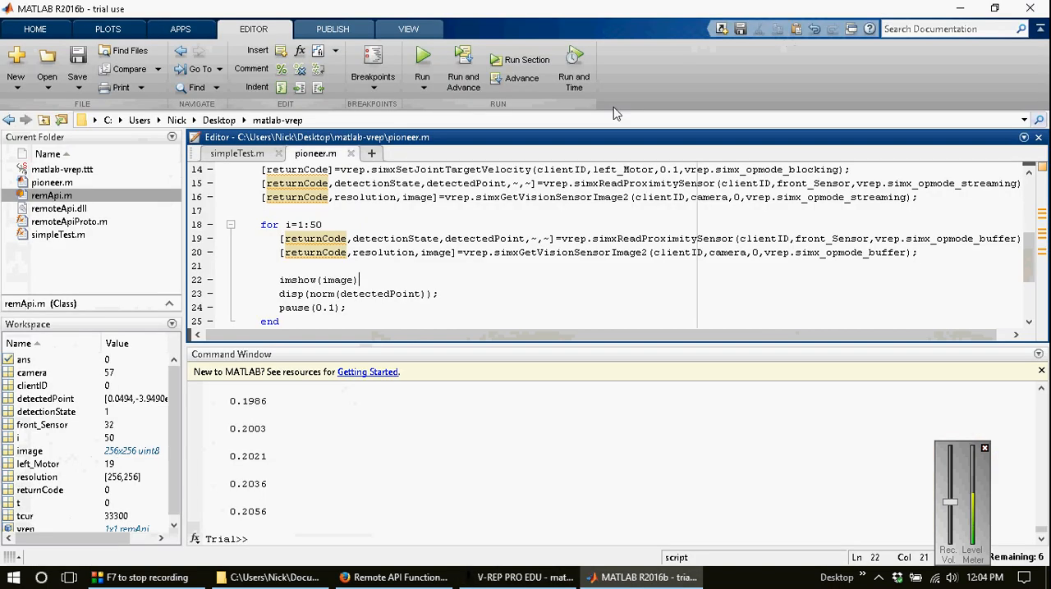
{"action": "left_click", "coordinate": [423, 59]}
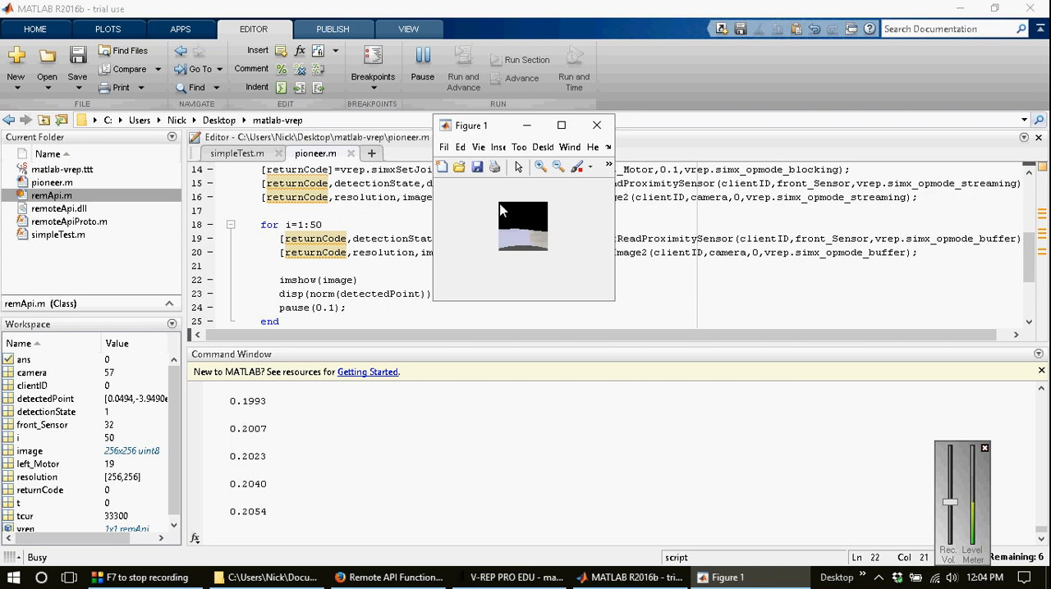
Step: Stop the V-REP simulation, set the Vision_sensor resolution to 256 x 256 and save the scene
{"action": "left_click", "coordinate": [517, 578]}
{"action": "left_click", "coordinate": [759, 47]}
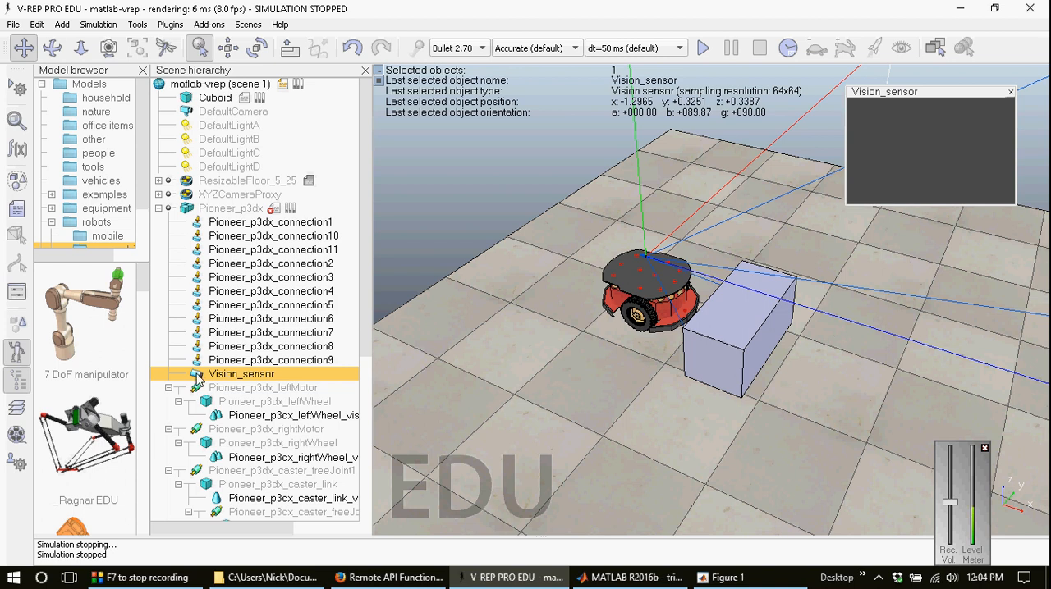
{"action": "double_click", "coordinate": [197, 379]}
{"action": "double_click", "coordinate": [435, 279]}
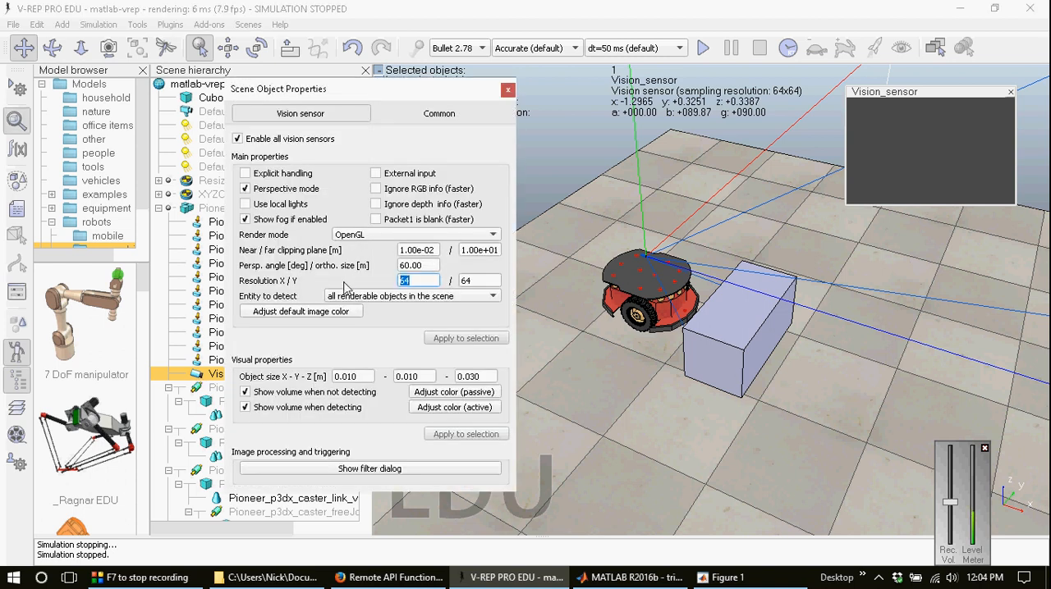
{"action": "type", "text": "3"}
{"action": "type", "text": "56"}
{"action": "key", "text": "Tab"}
{"action": "type", "text": "256"}
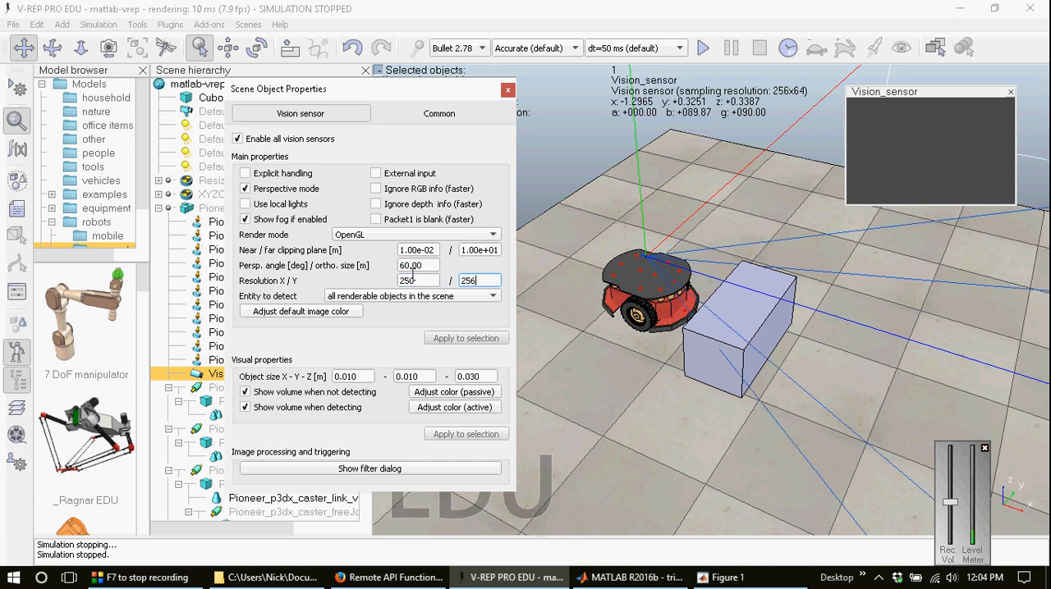
{"action": "left_click", "coordinate": [507, 92]}
{"action": "key", "text": "ctrl+s"}
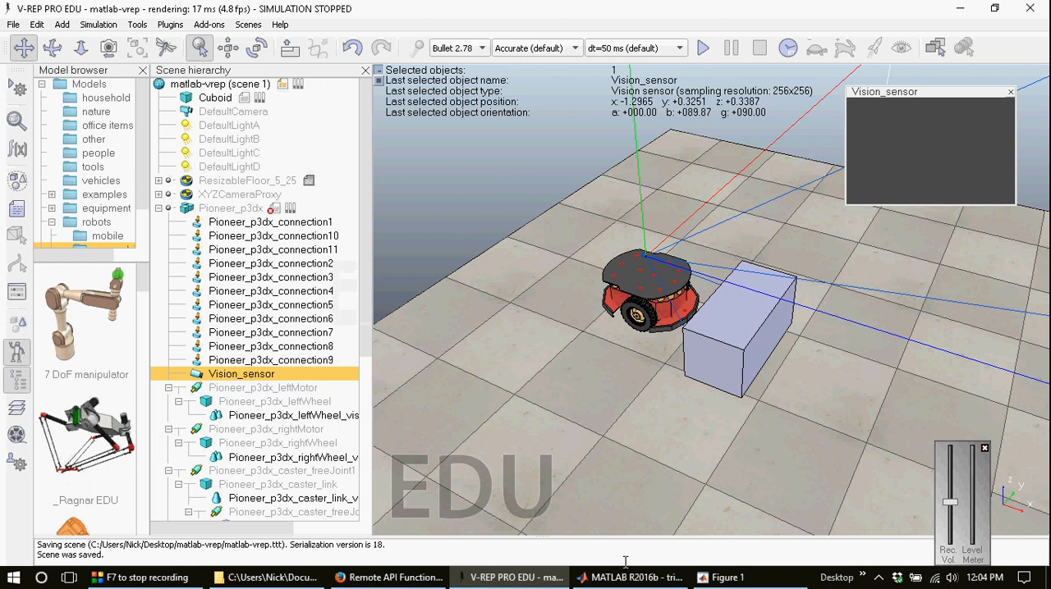
Step: Switch to MATLAB, set the options argument of both simxGetVisionSensorImage2 calls to 1 and save the script
{"action": "mouse_move", "coordinate": [624, 580]}
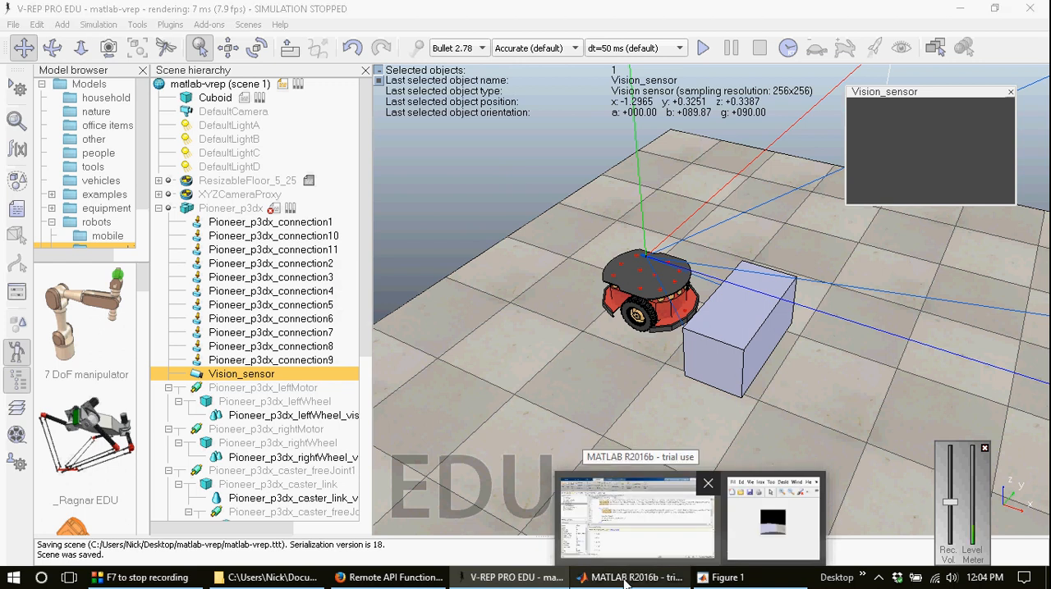
{"action": "left_click", "coordinate": [624, 579]}
{"action": "double_click", "coordinate": [737, 197]}
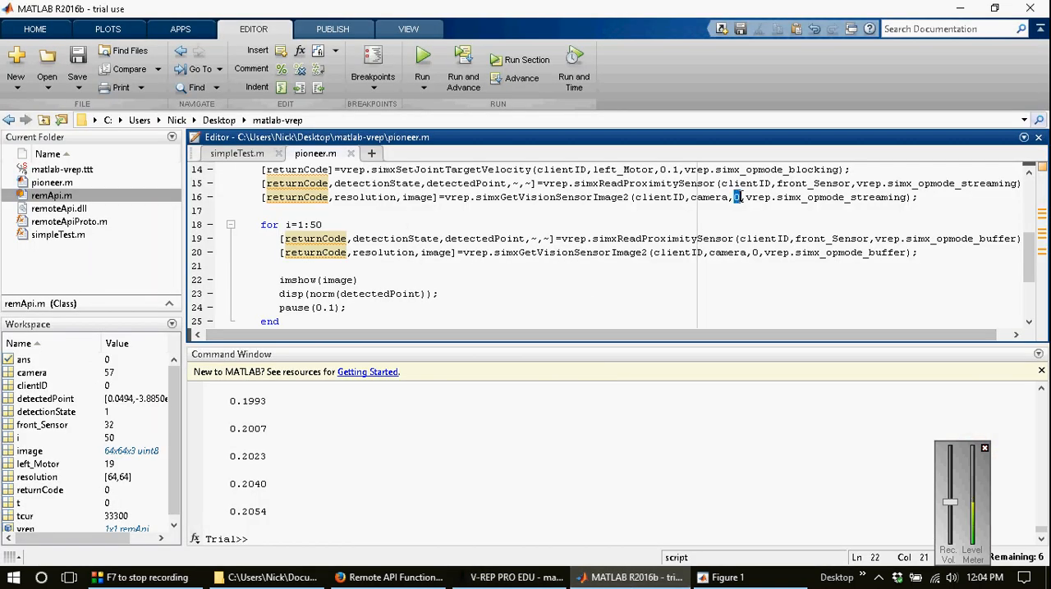
{"action": "type", "text": "1"}
{"action": "type", "text": "1"}
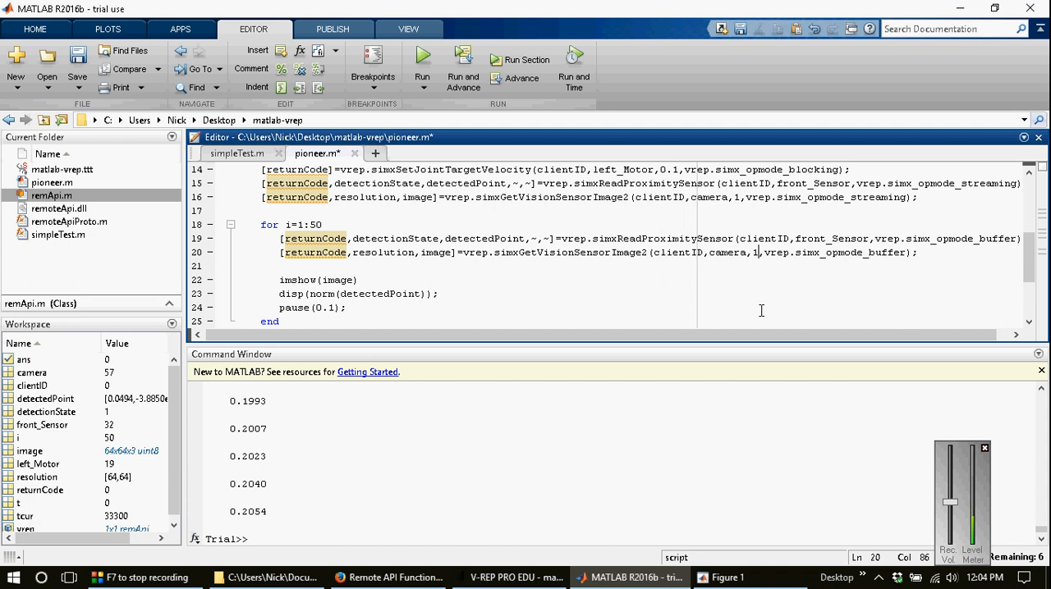
{"action": "key", "text": "ctrl+s"}
Step: Restart the V-REP simulation and run pioneer.m again with the 256 x 256 greyscale image settings
{"action": "left_click", "coordinate": [546, 578]}
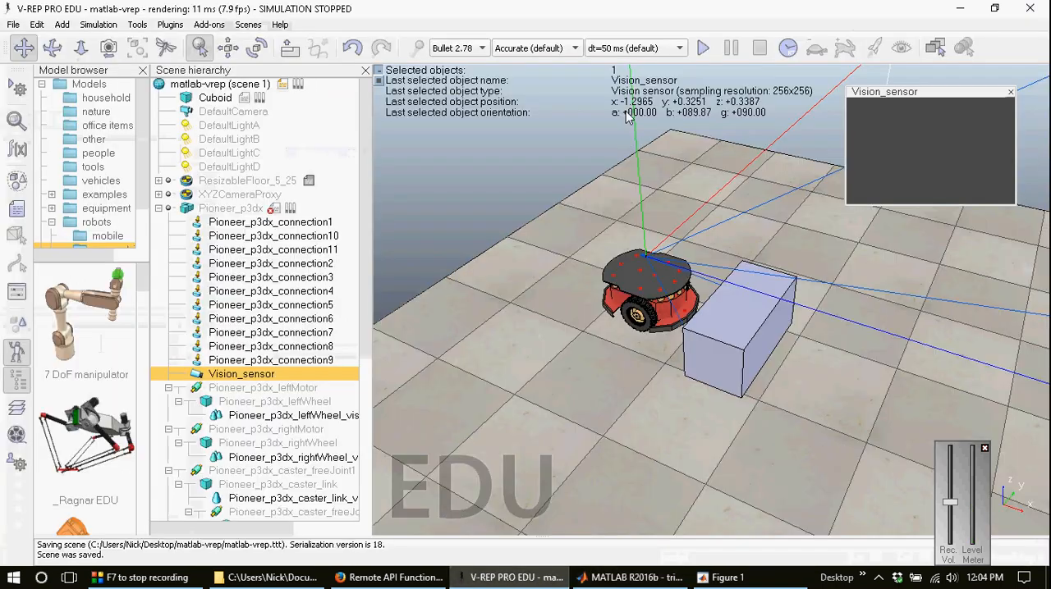
{"action": "left_click", "coordinate": [703, 49]}
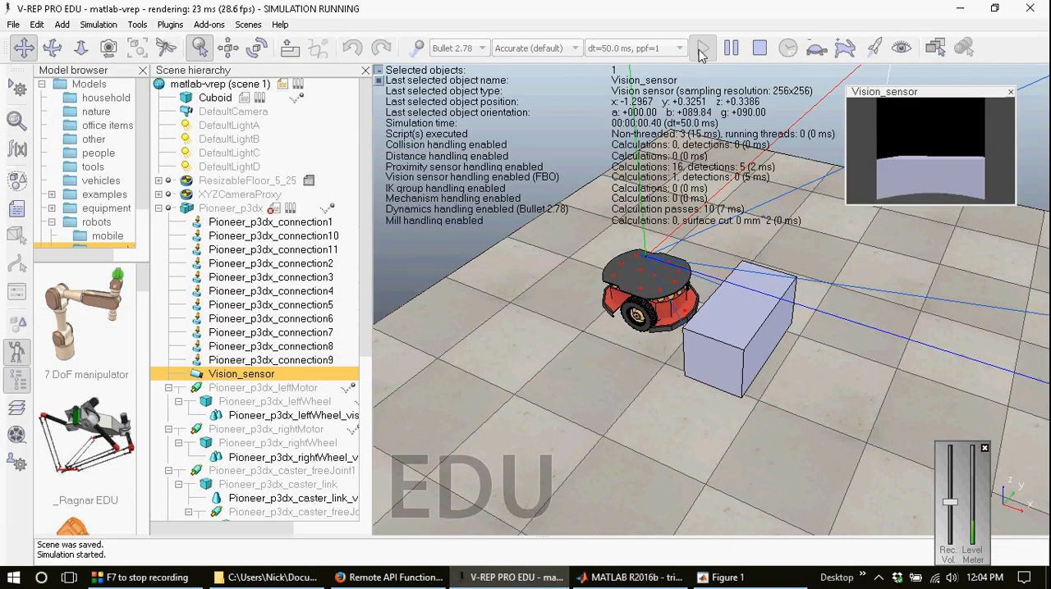
{"action": "key", "text": "alt+Tab"}
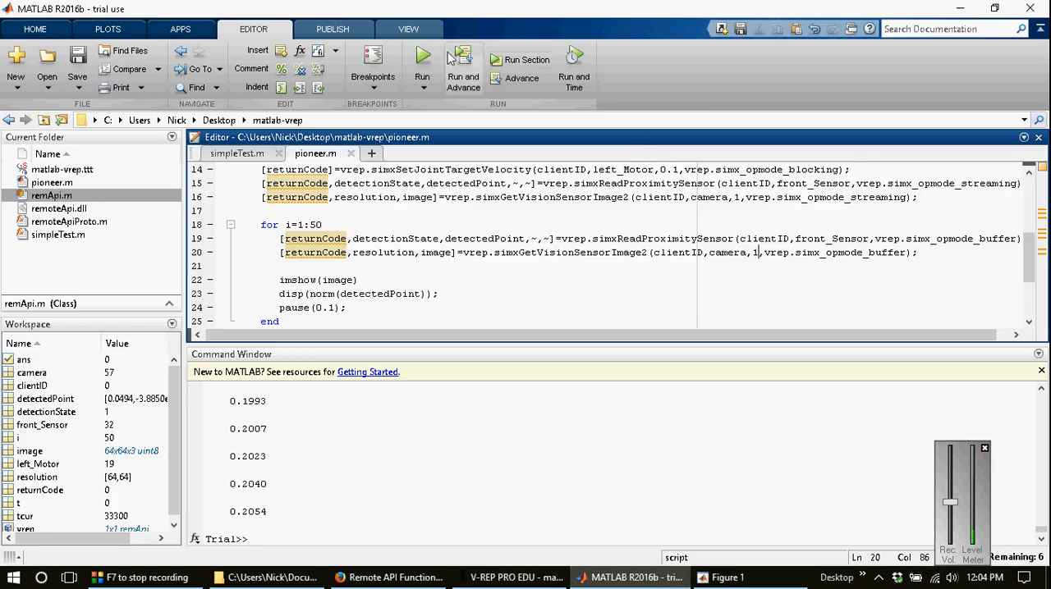
{"action": "left_click", "coordinate": [423, 56]}
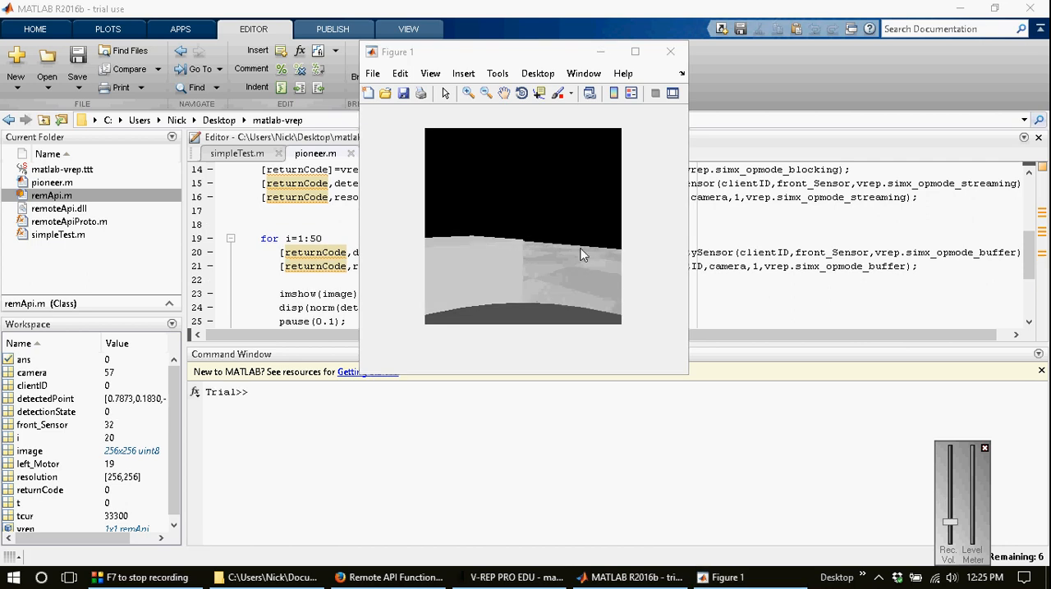
Step: Return to the script editor, add tic on line 18 above the for loop and change the loop range to 1:20
{"action": "left_click", "coordinate": [733, 275]}
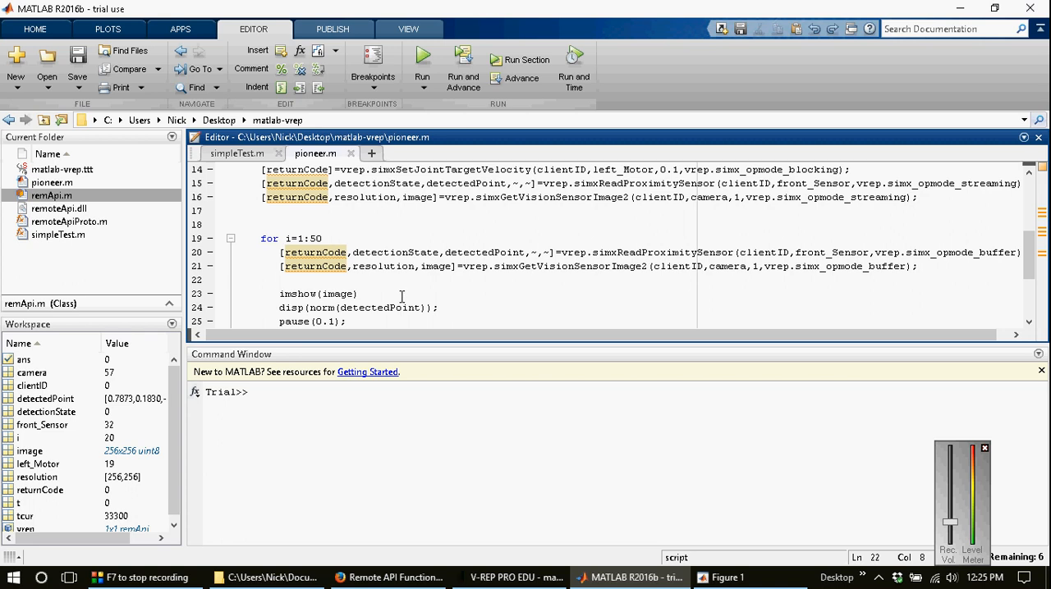
{"action": "scroll", "coordinate": [401, 296], "scroll_direction": "down", "scroll_amount": 1}
{"action": "mouse_move", "coordinate": [311, 226]}
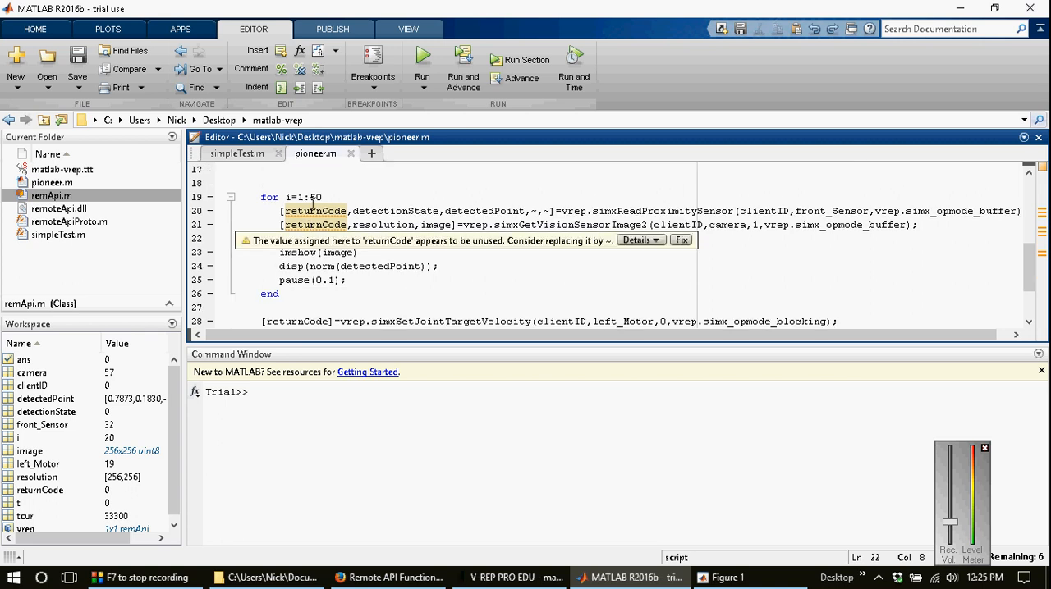
{"action": "left_click", "coordinate": [304, 180]}
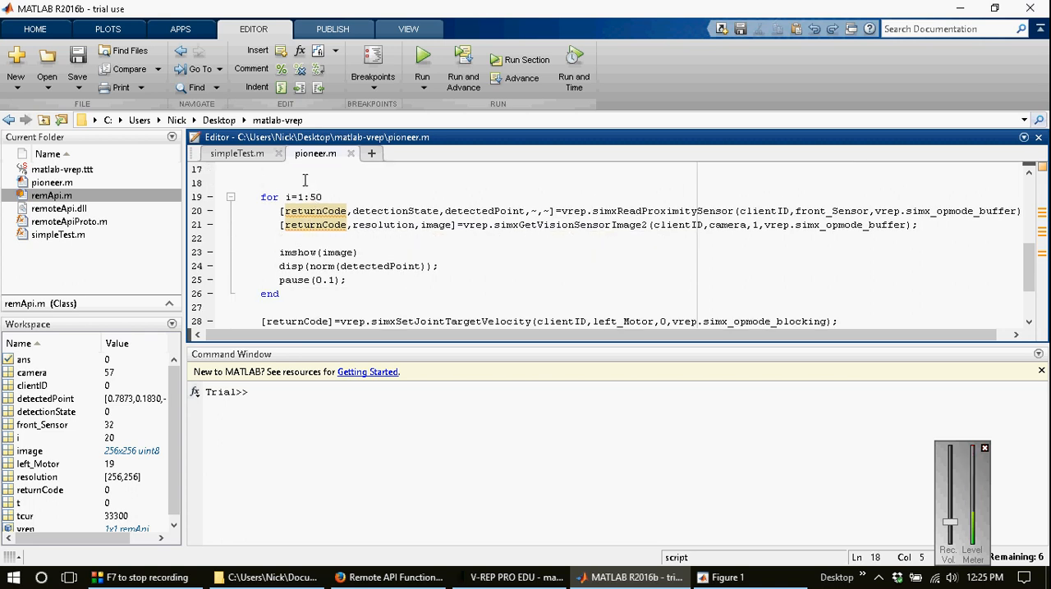
{"action": "type", "text": "tic"}
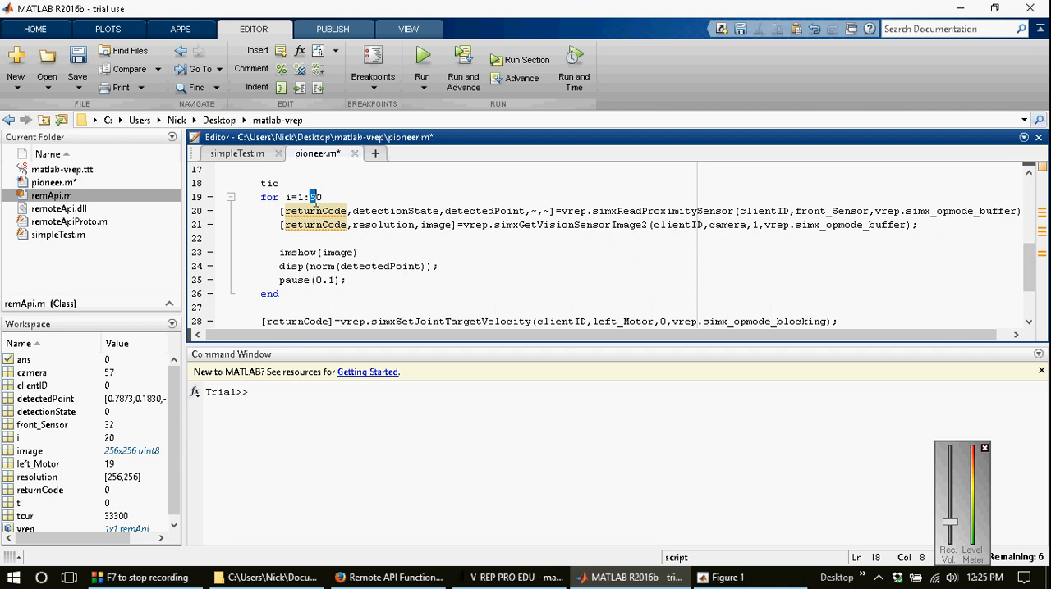
{"action": "type", "text": "2"}
Step: Add disp(toc) inside the loop directly above imshow(image)
{"action": "left_click", "coordinate": [322, 239]}
{"action": "key", "text": "Return"}
{"action": "type", "text": "disp"}
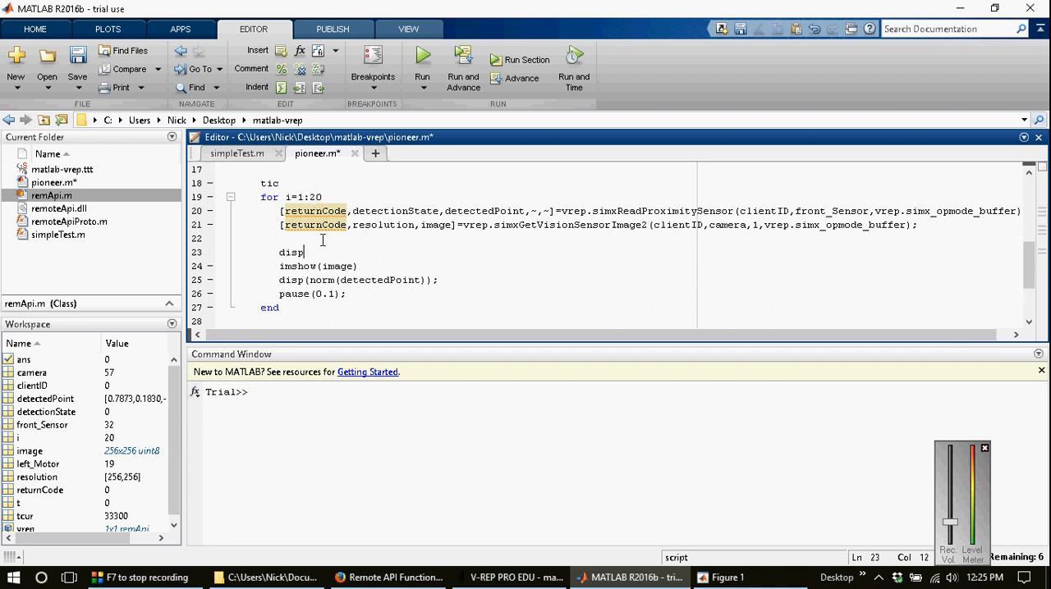
{"action": "type", "text": "("}
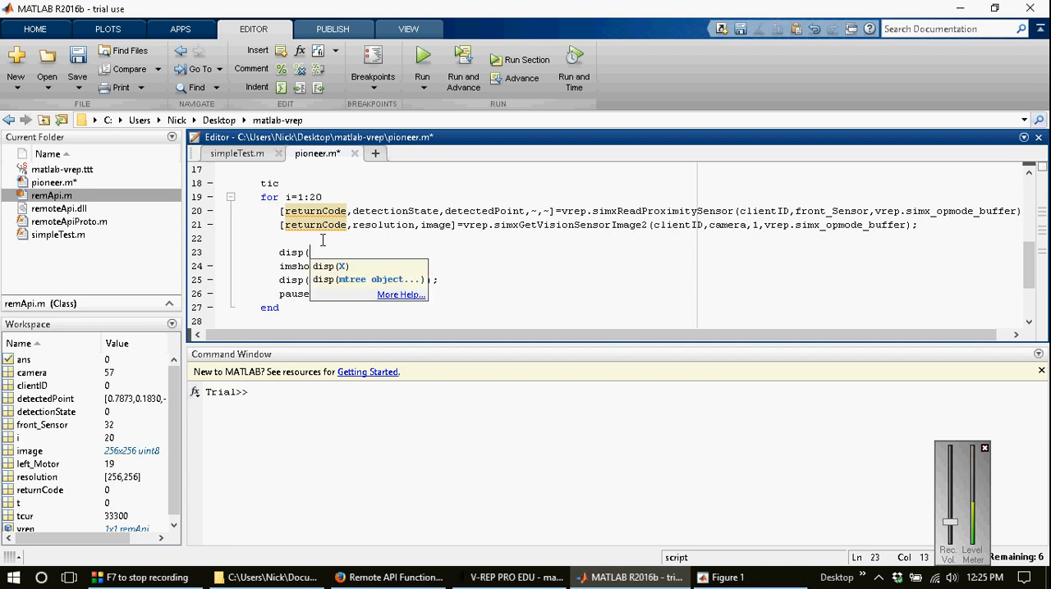
{"action": "type", "text": "toc)"}
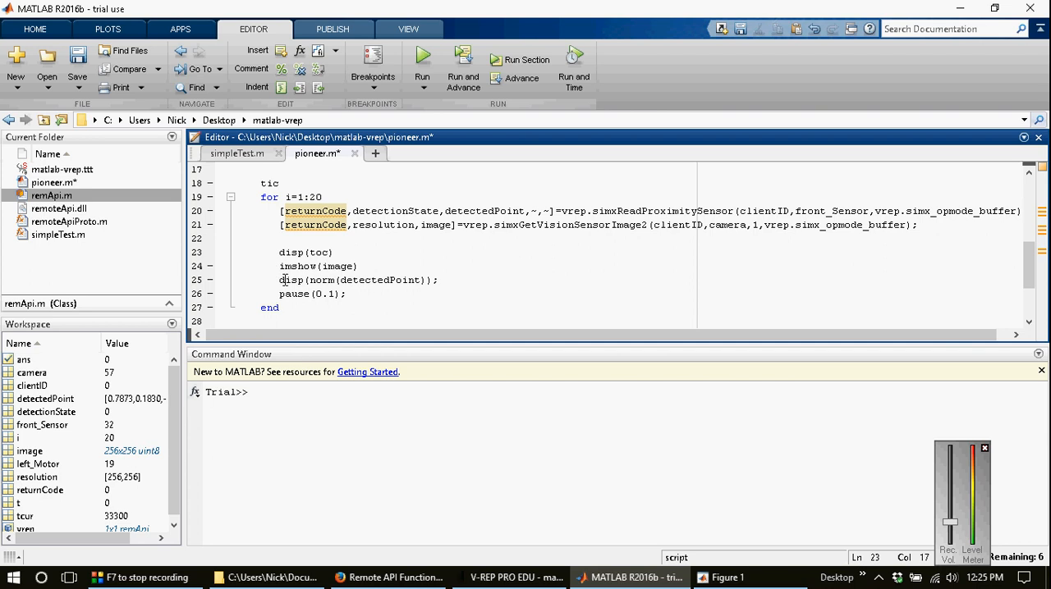
Step: Comment out the disp(norm(detectedPoint)) line, save the script and run it
{"action": "left_click", "coordinate": [283, 280]}
{"action": "key", "text": "ctrl+r"}
{"action": "key", "text": "ctrl+s"}
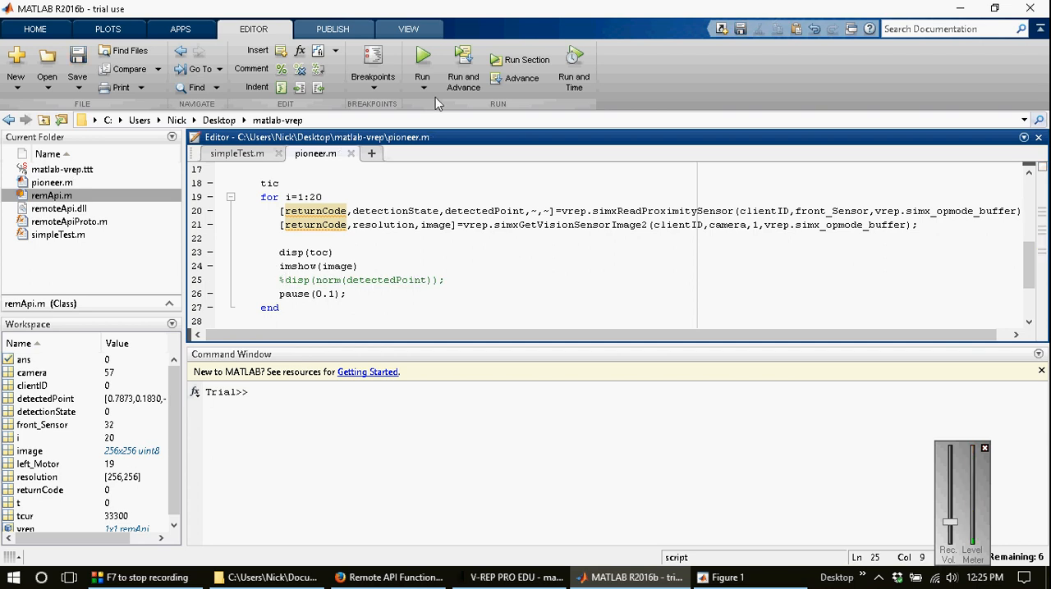
{"action": "left_click", "coordinate": [422, 61]}
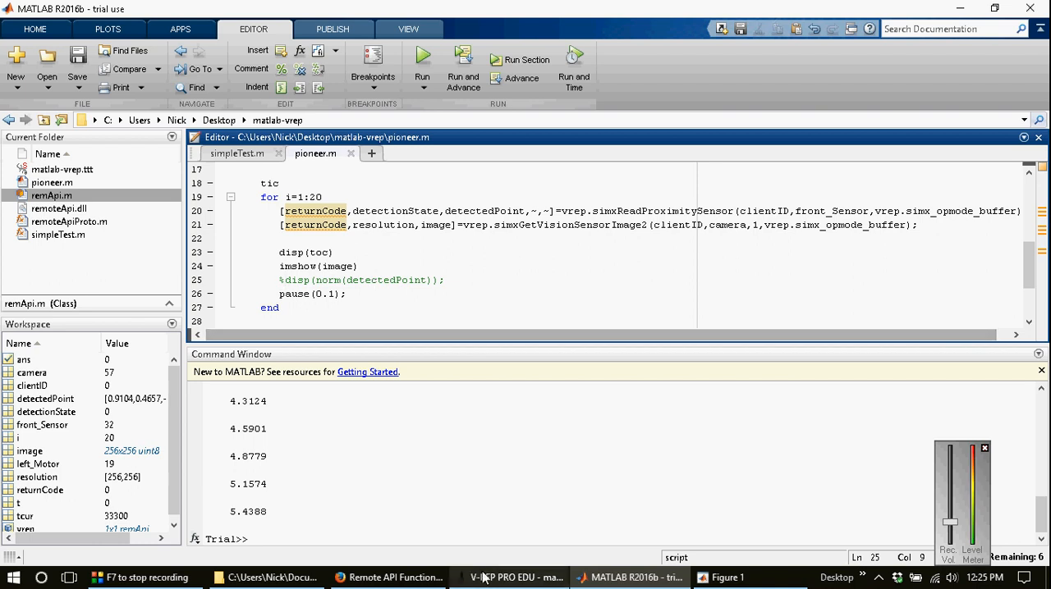
Step: Check the running V-REP simulation and view the Remote API modus operandi page in Firefox
{"action": "left_click", "coordinate": [509, 577]}
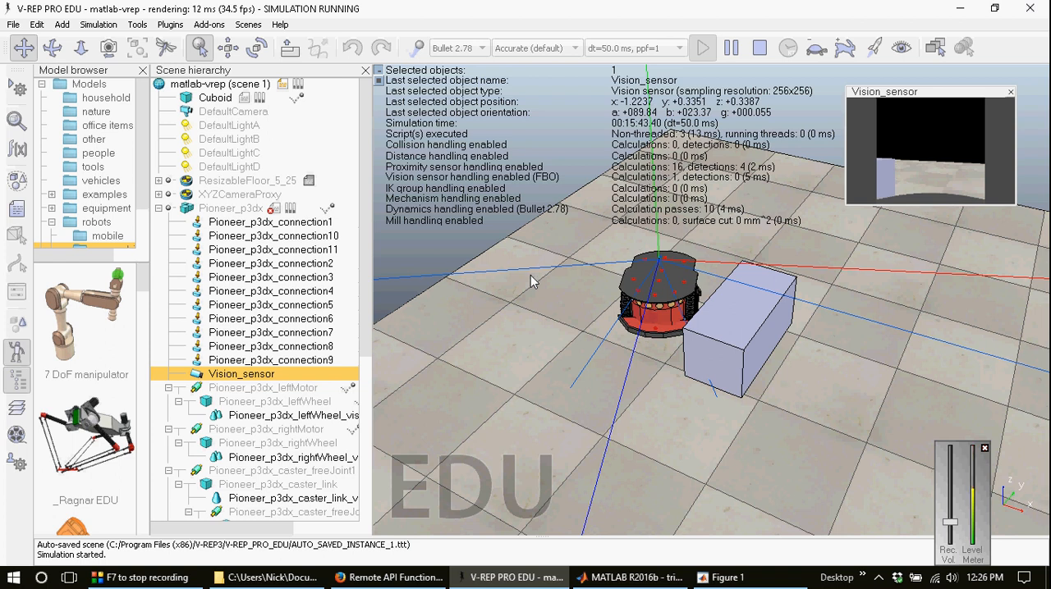
{"action": "left_click", "coordinate": [402, 585]}
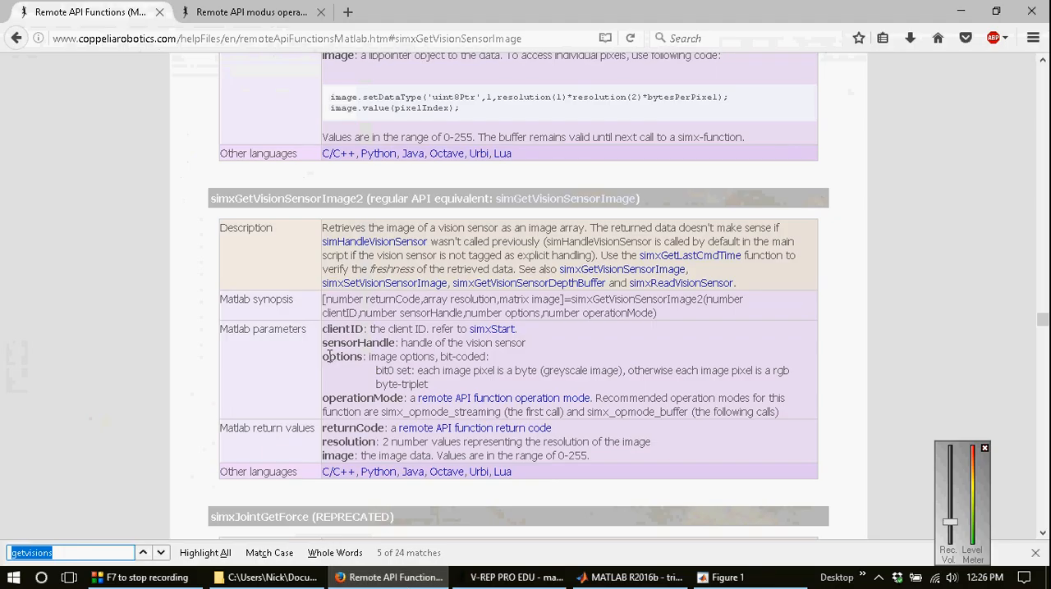
{"action": "left_click", "coordinate": [246, 11]}
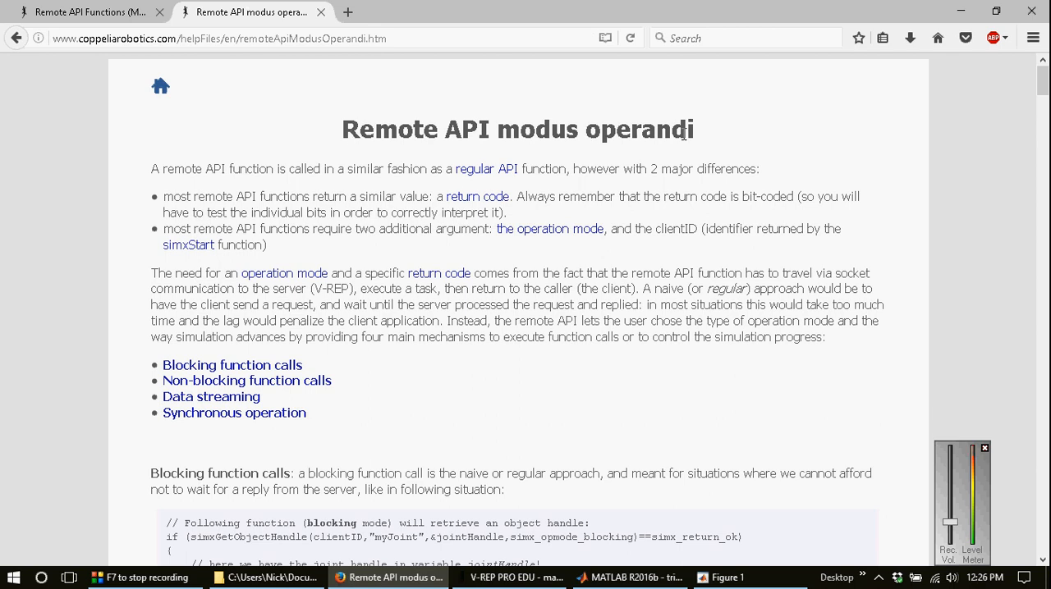
Step: Switch to MATLAB, comment out the imshow(image) line, save the script and run it to time the loop
{"action": "left_click", "coordinate": [632, 577]}
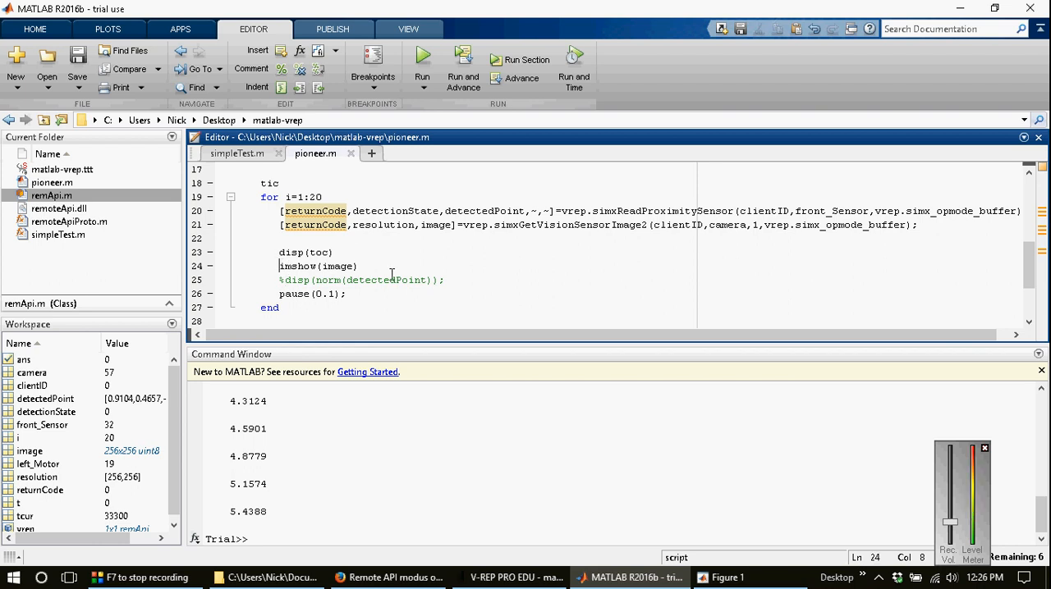
{"action": "type", "text": "%"}
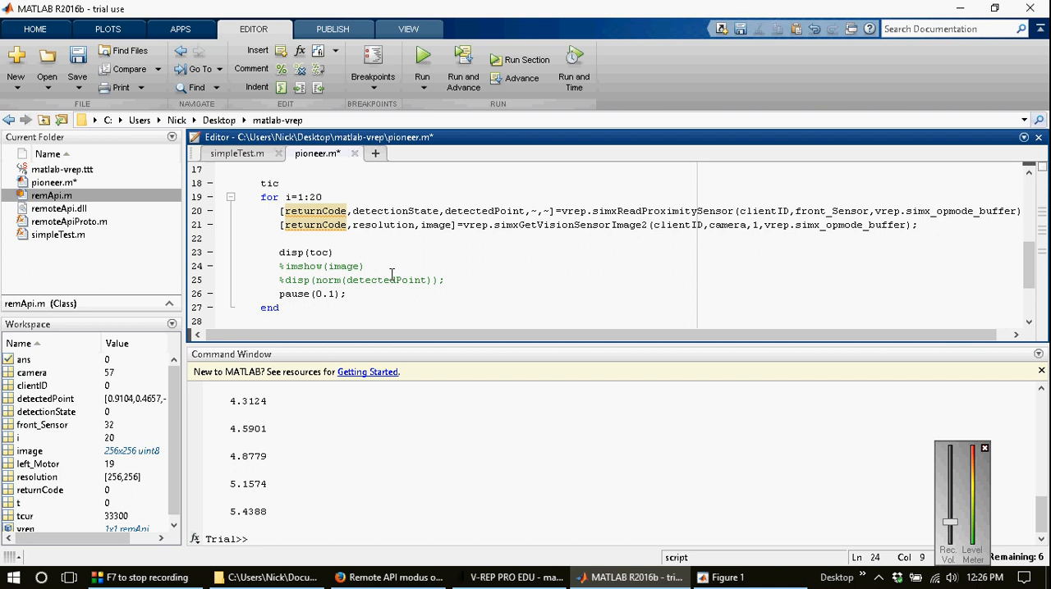
{"action": "key", "text": "ctrl+s"}
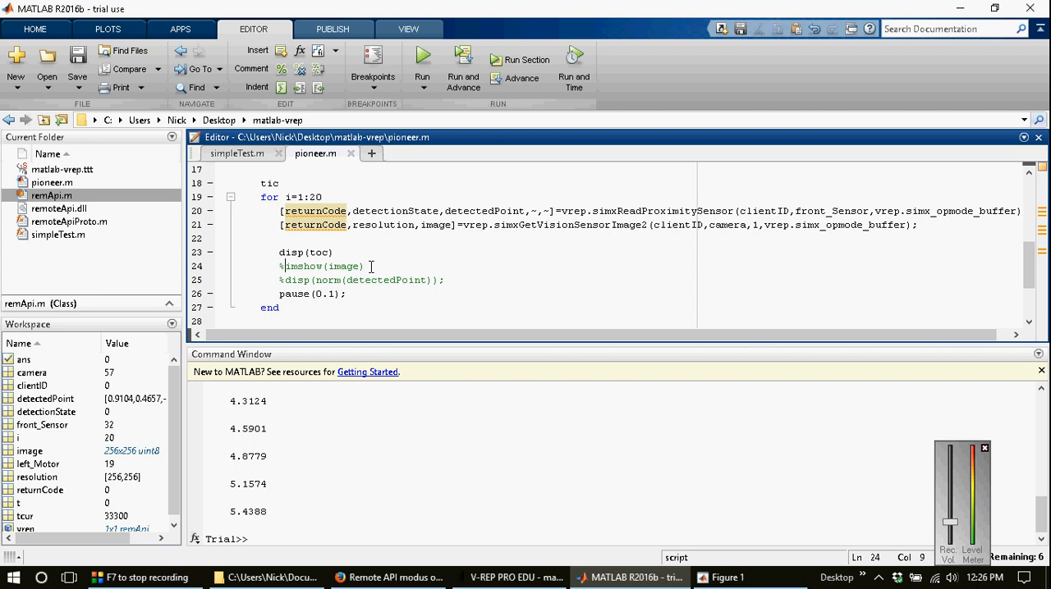
{"action": "left_click", "coordinate": [420, 59]}
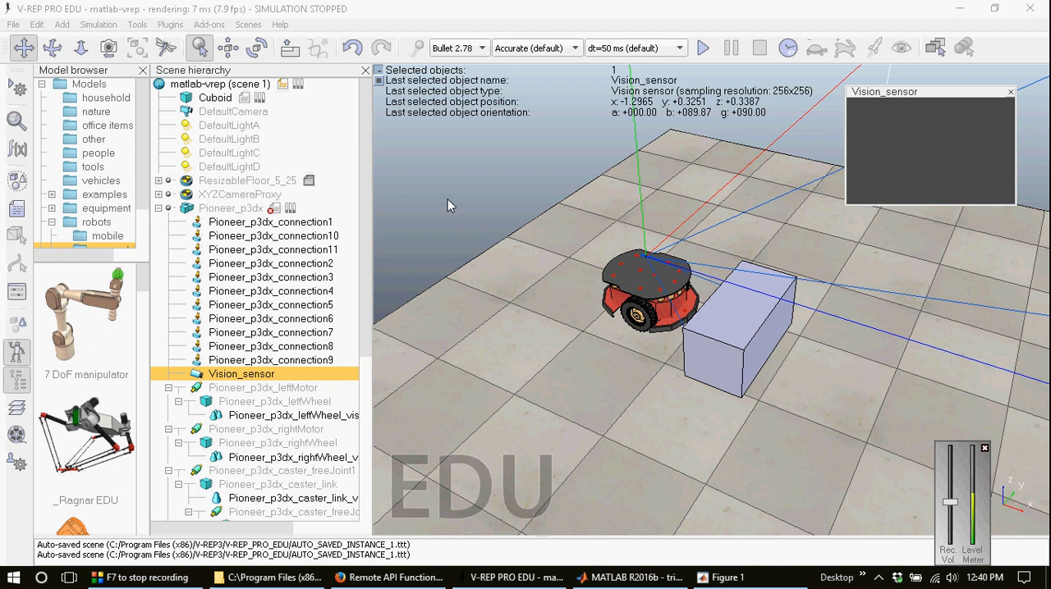
Step: View the Remote API Functions (Matlab) page in Firefox and return to V-REP
{"action": "left_click", "coordinate": [402, 578]}
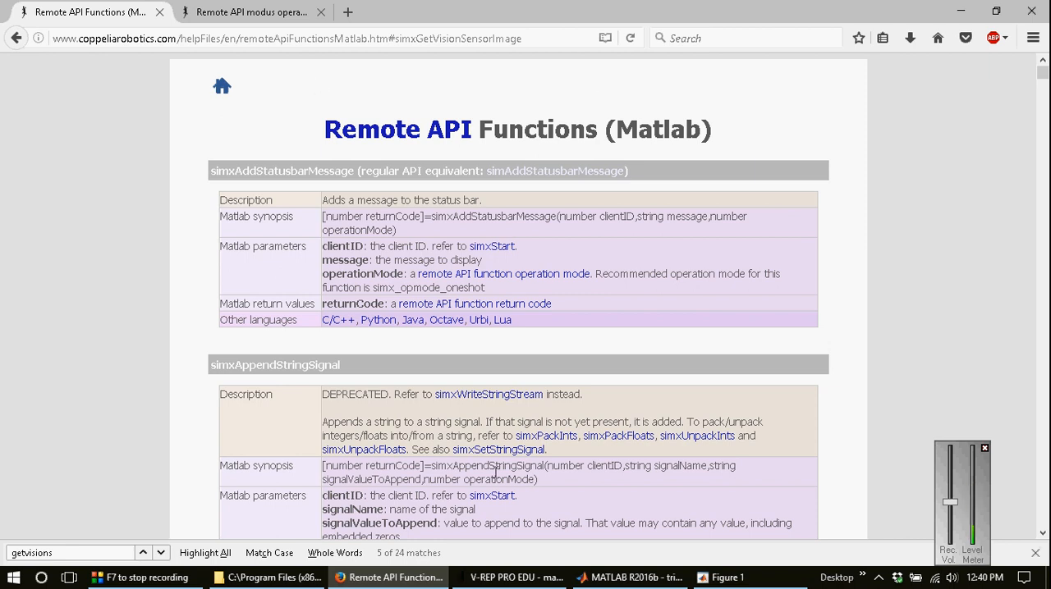
{"action": "left_click", "coordinate": [509, 578]}
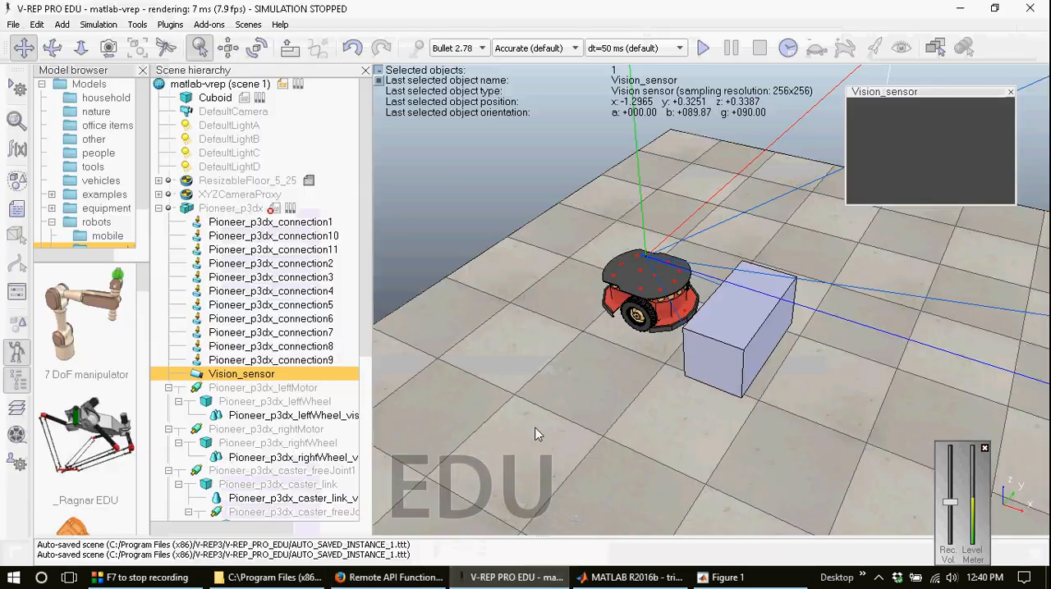